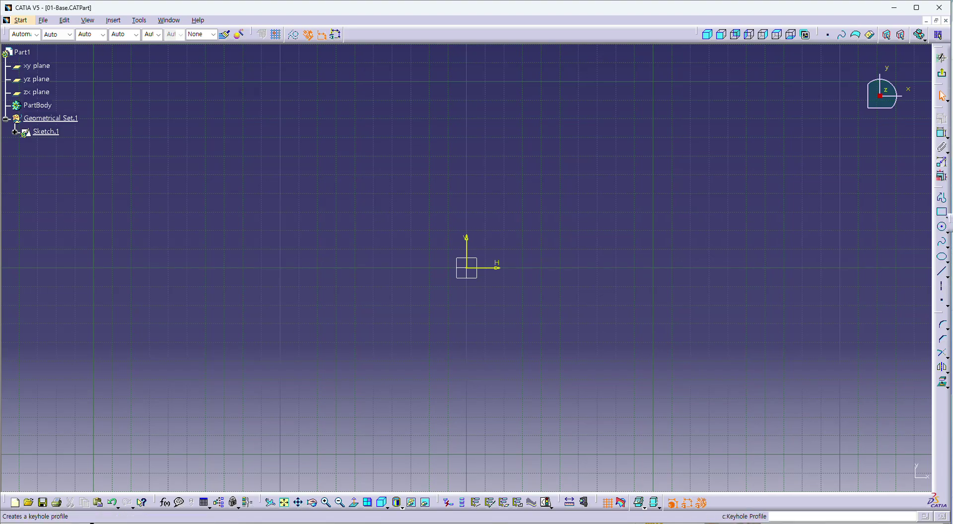
Draw a regular pentagon centred on the sketch origin with a horizontal bottom edge and an inscribed circle radius of about 40 mm.
{"action": "left_click", "coordinate": [942, 212]}
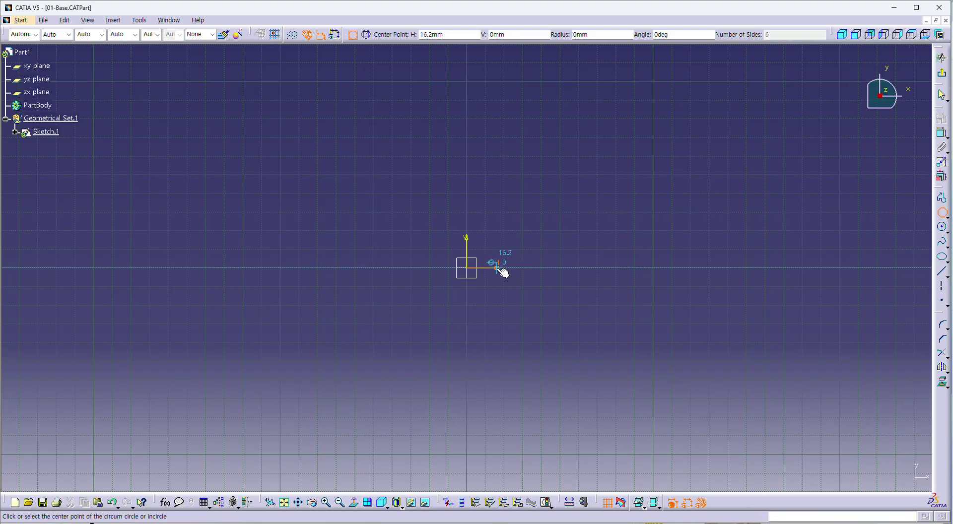
{"action": "left_click", "coordinate": [467, 269]}
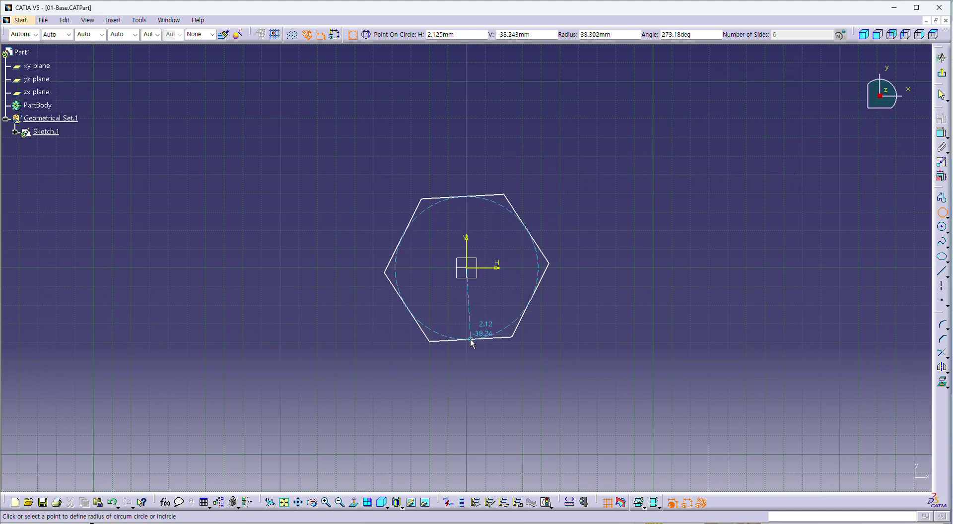
{"action": "left_click", "coordinate": [465, 342]}
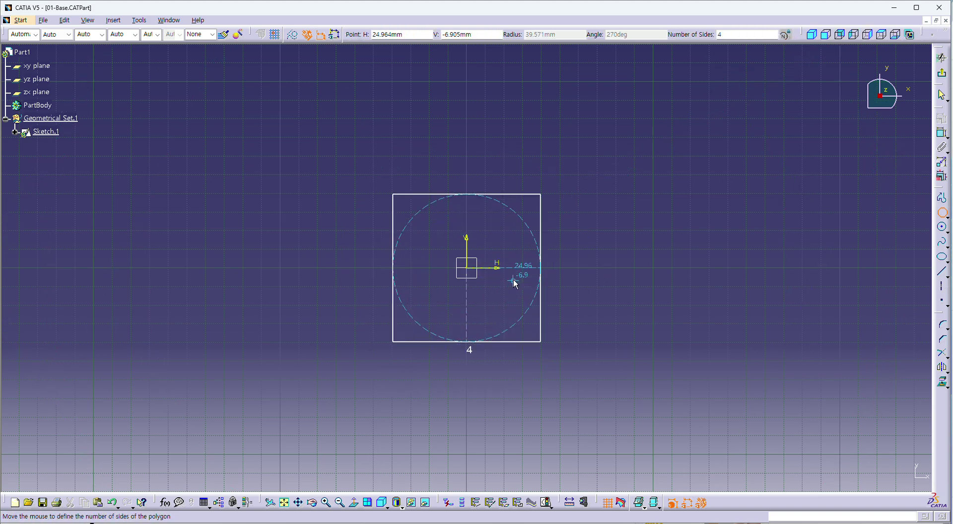
{"action": "left_click", "coordinate": [515, 293]}
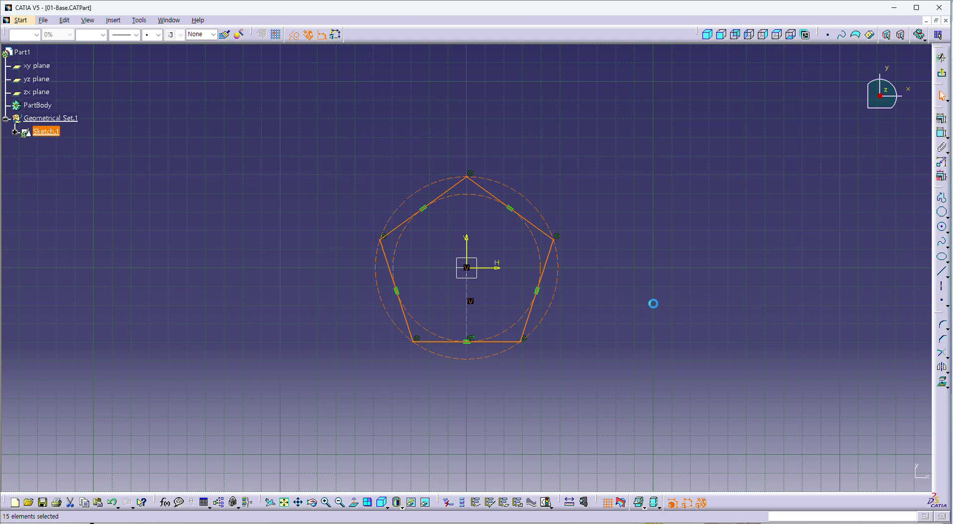
{"action": "left_click", "coordinate": [654, 304]}
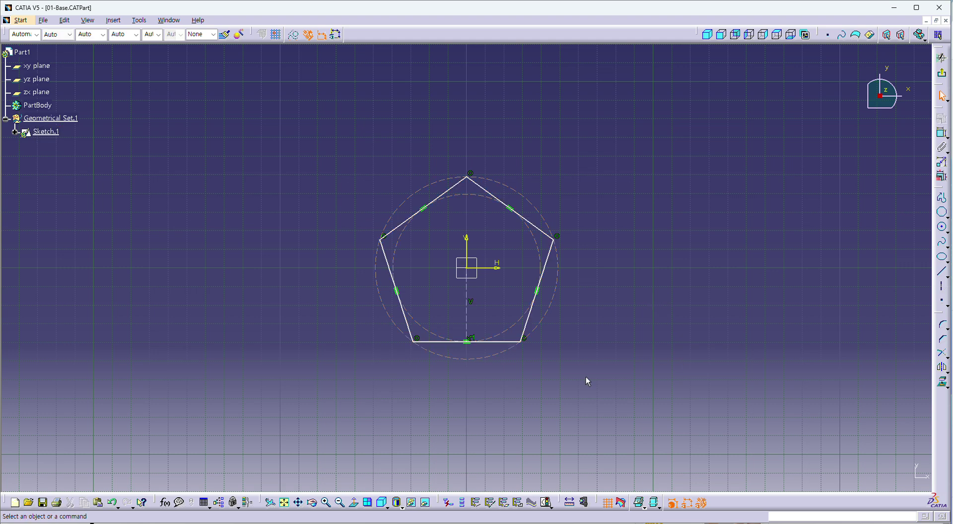
Create a single-value Length parameter of 100 mm and expand the Parameters node to show it.
{"action": "left_click", "coordinate": [166, 503]}
{"action": "left_click", "coordinate": [532, 423]}
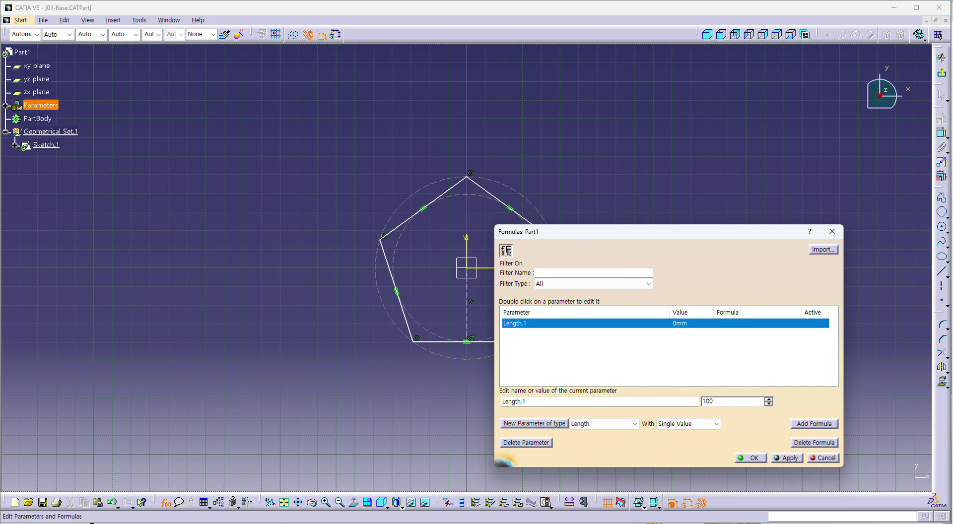
{"action": "type", "text": "100"}
{"action": "left_click", "coordinate": [756, 460]}
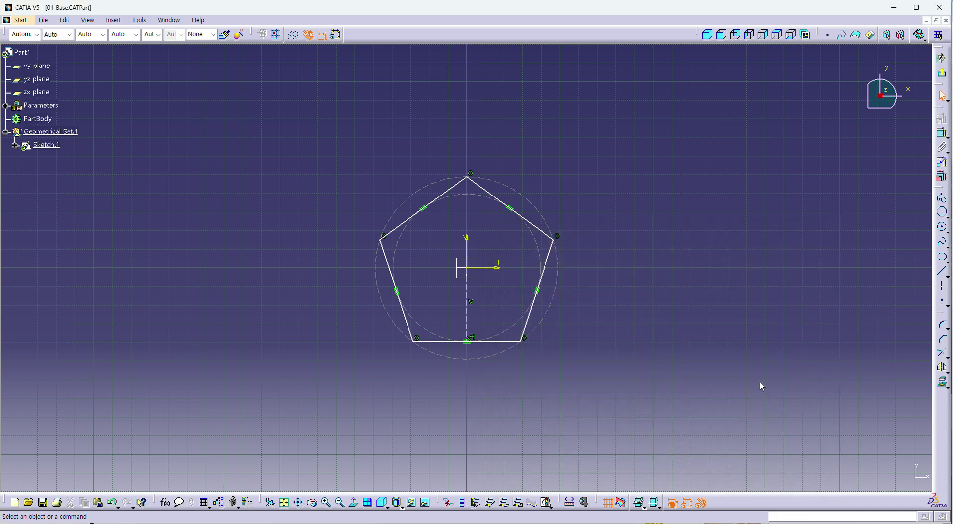
{"action": "left_click", "coordinate": [5, 105]}
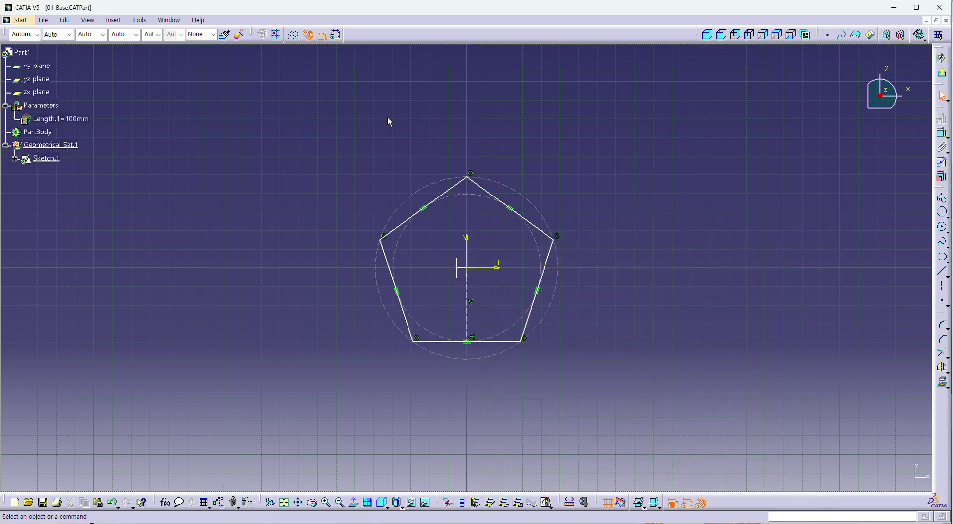
Dimension the length of the pentagon's bottom edge, placing the dimension below the shape.
{"action": "left_click", "coordinate": [942, 133]}
{"action": "left_click", "coordinate": [492, 342]}
{"action": "left_click", "coordinate": [477, 378]}
Drive the bottom edge's dimension with a formula equal to the Length.1 parameter.
{"action": "double_click", "coordinate": [484, 380]}
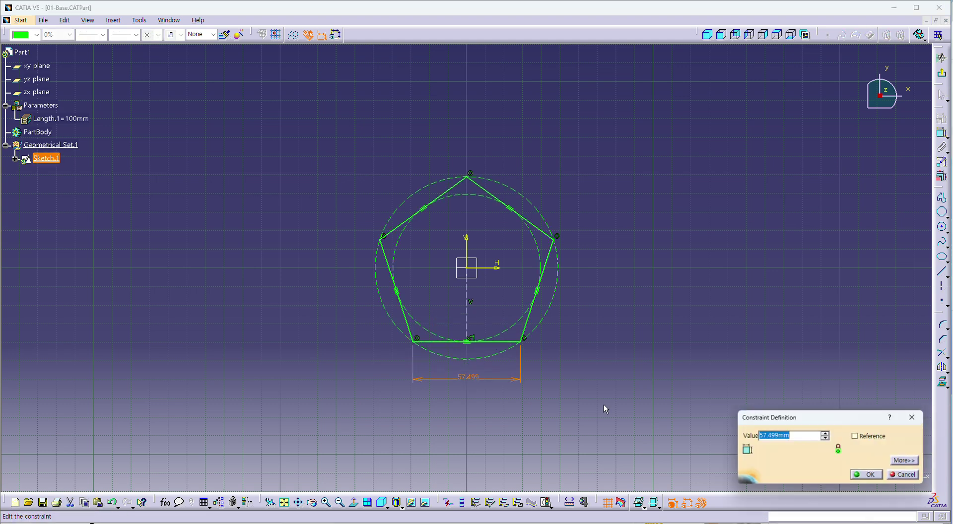
{"action": "right_click", "coordinate": [793, 436]}
{"action": "left_click", "coordinate": [822, 446]}
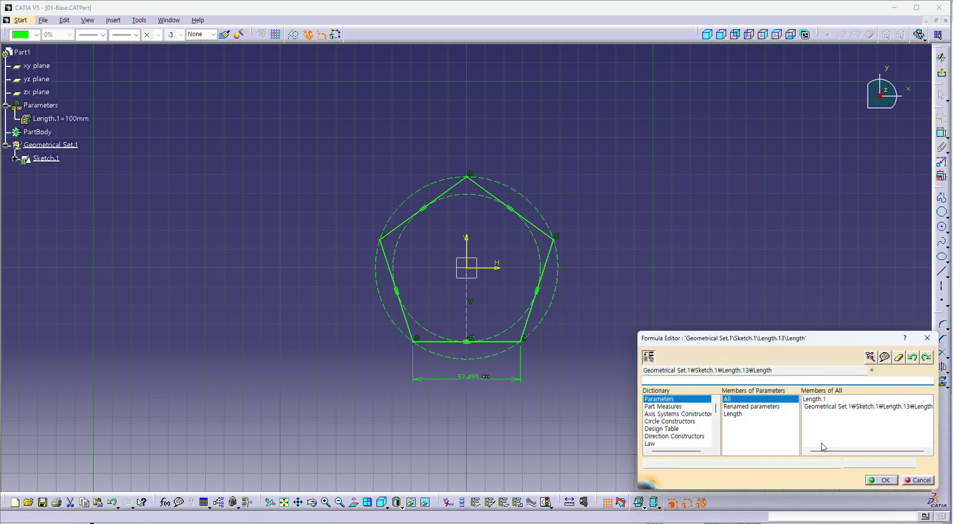
{"action": "double_click", "coordinate": [814, 400]}
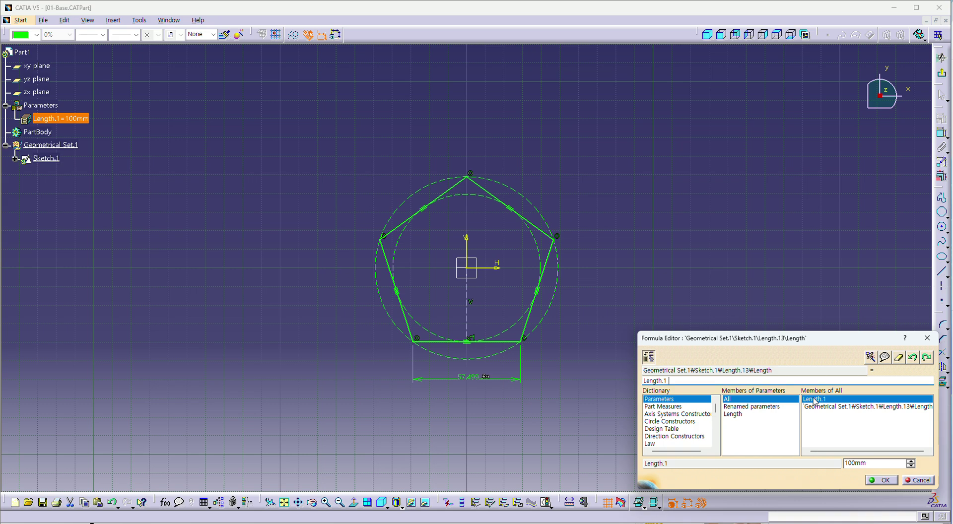
{"action": "left_click", "coordinate": [883, 480]}
{"action": "left_click", "coordinate": [867, 475]}
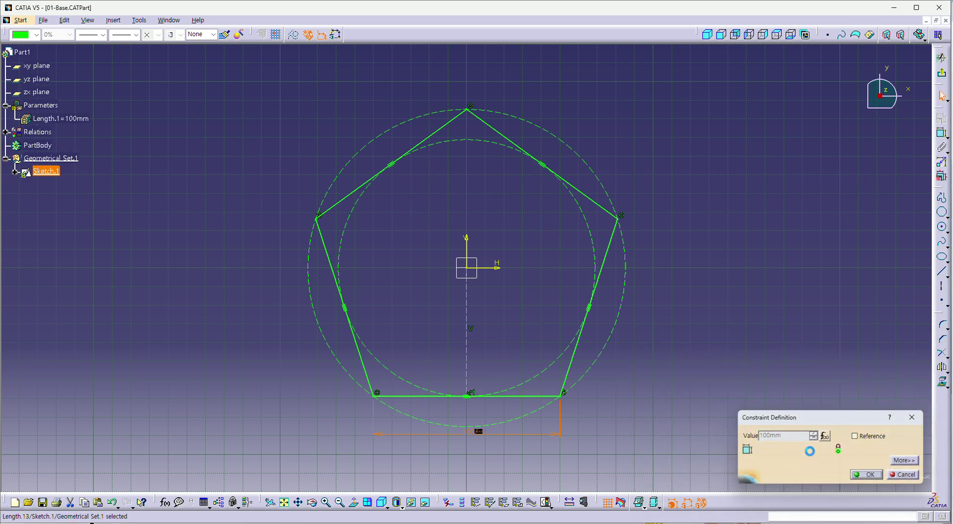
Exit the pentagon sketch and start a positioned sketch on the xy plane.
{"action": "scroll", "coordinate": [676, 400], "scroll_direction": "down", "scroll_amount": 1}
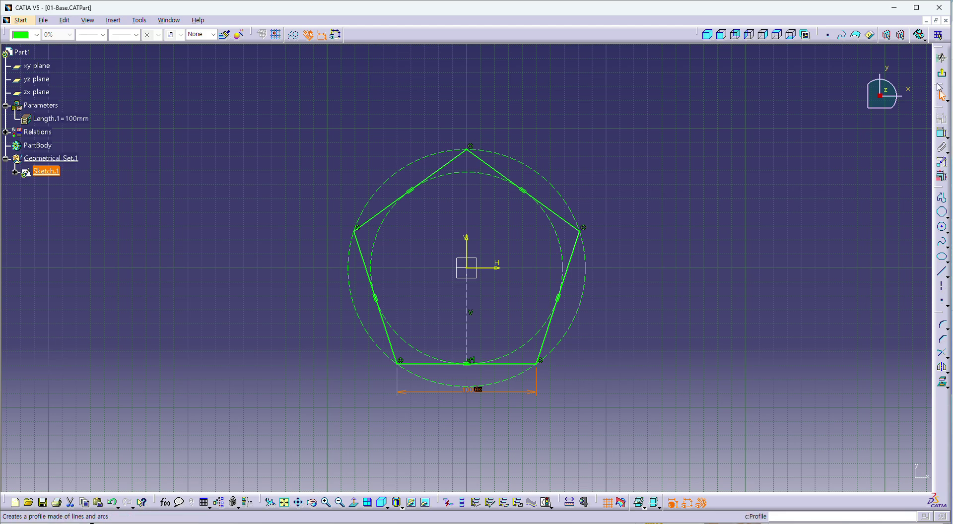
{"action": "left_click", "coordinate": [942, 58]}
{"action": "mouse_move", "coordinate": [714, 264]}
{"action": "middle_mouse_down"}
{"action": "mouse_move", "coordinate": [688, 154]}
{"action": "mouse_move", "coordinate": [695, 179]}
{"action": "middle_mouse_up"}
{"action": "left_click", "coordinate": [695, 178]}
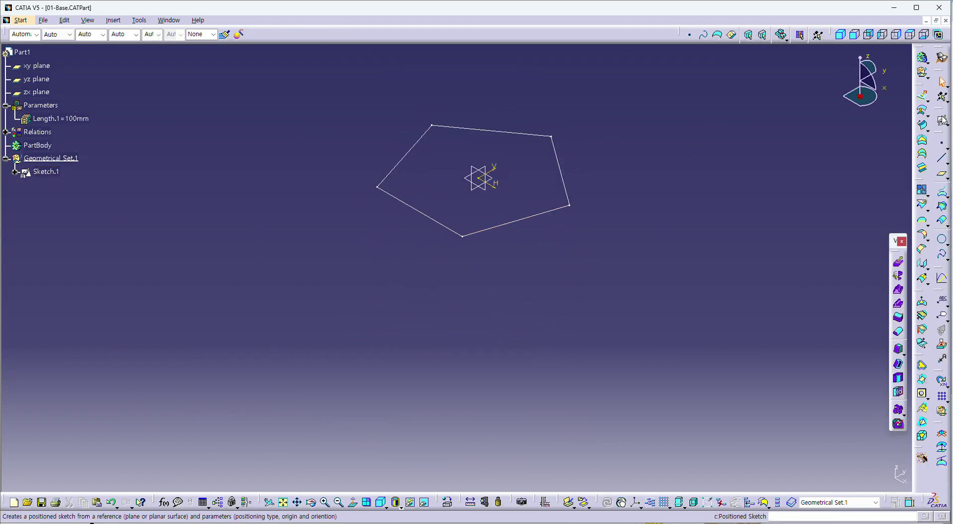
{"action": "left_click", "coordinate": [923, 142]}
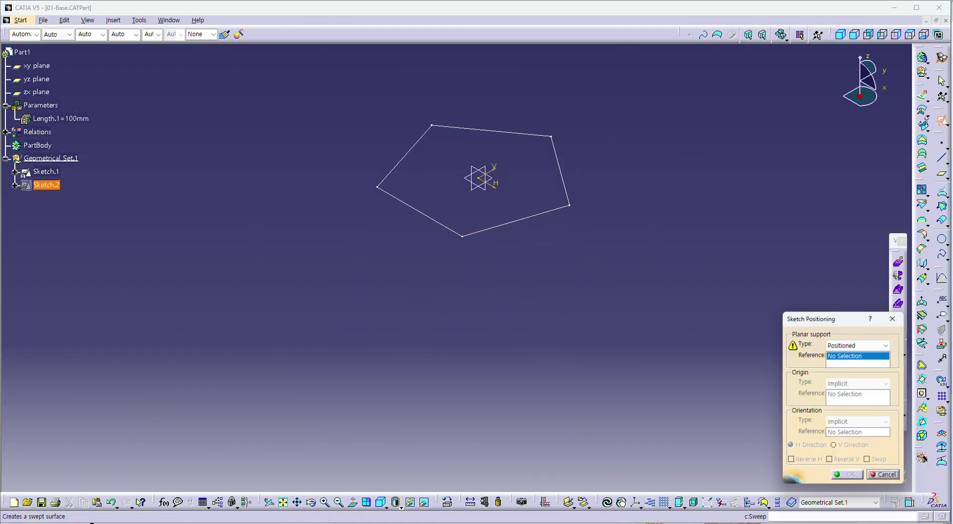
{"action": "left_click", "coordinate": [495, 179]}
{"action": "left_click", "coordinate": [847, 474]}
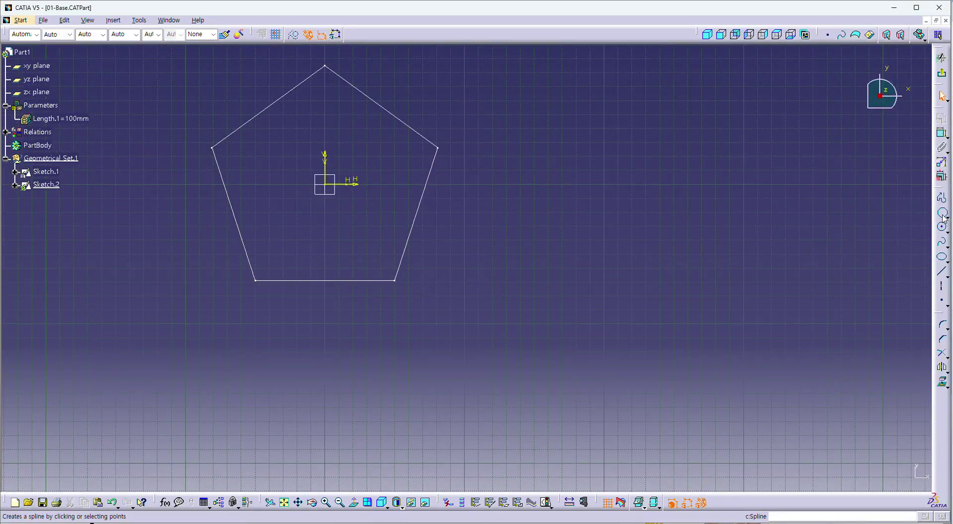
Draw a regular hexagon beside the pentagon's lower-right edge, with an inscribed circle radius of about 33 mm.
{"action": "left_click", "coordinate": [942, 214]}
{"action": "left_click", "coordinate": [519, 256]}
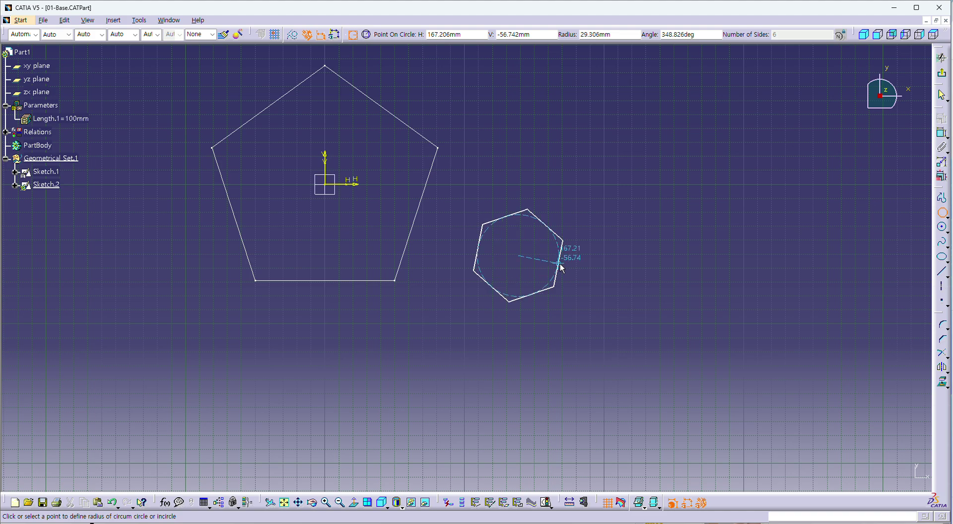
{"action": "left_click", "coordinate": [564, 268]}
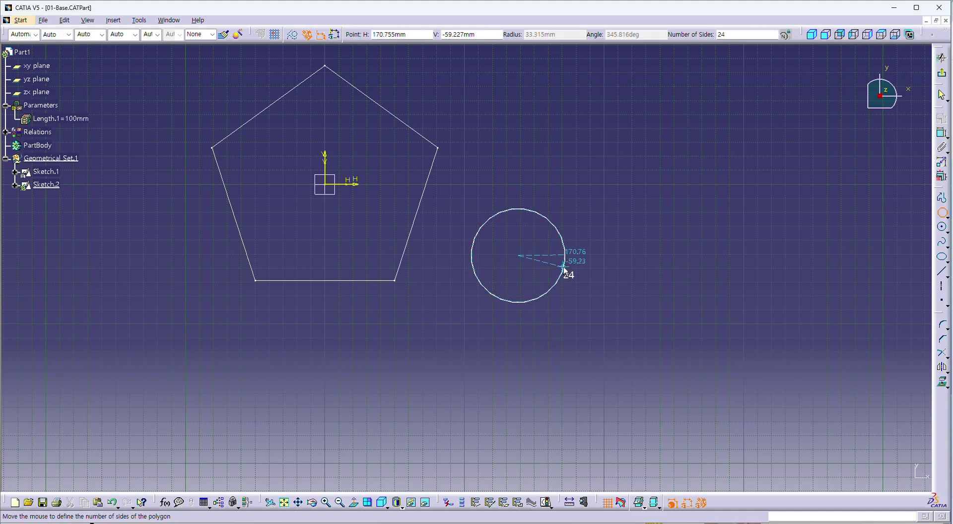
{"action": "left_click", "coordinate": [551, 226]}
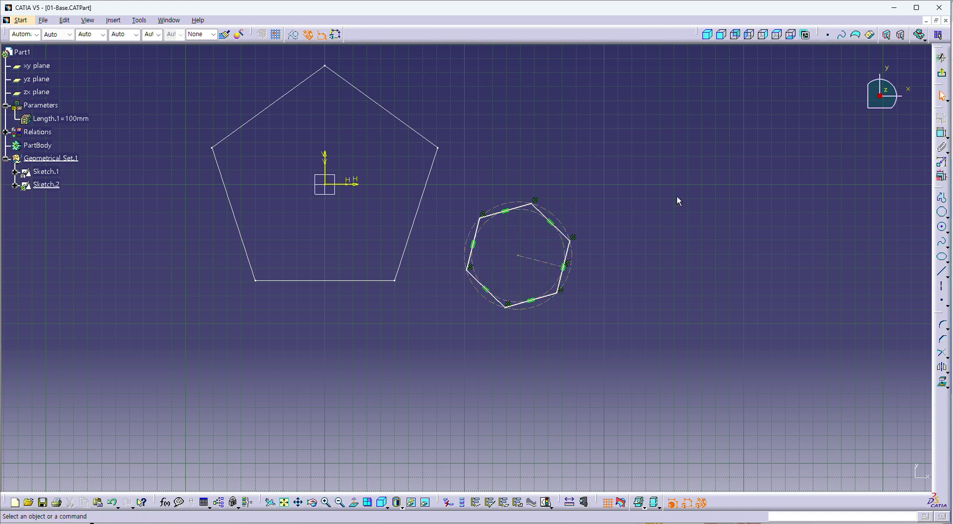
Make the hexagon's upper-left vertex coincident with the pentagon's upper-right vertex.
{"action": "left_click", "coordinate": [482, 216]}
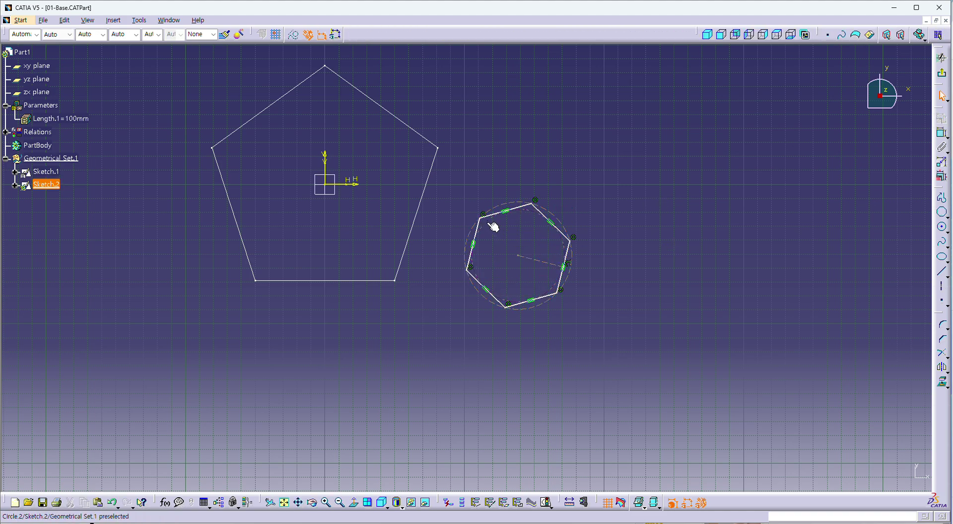
{"action": "left_click", "coordinate": [438, 149], "text": "ctrl"}
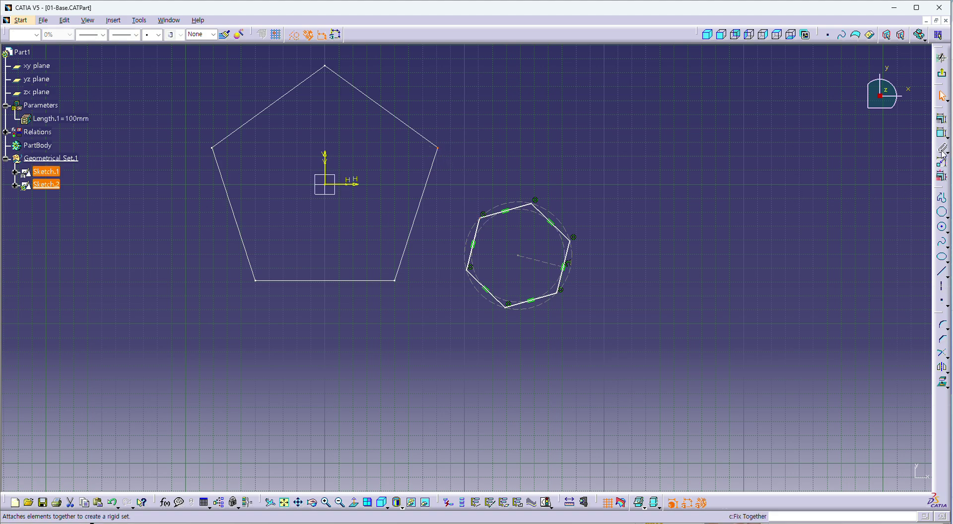
{"action": "left_click", "coordinate": [942, 118]}
{"action": "left_click", "coordinate": [875, 346]}
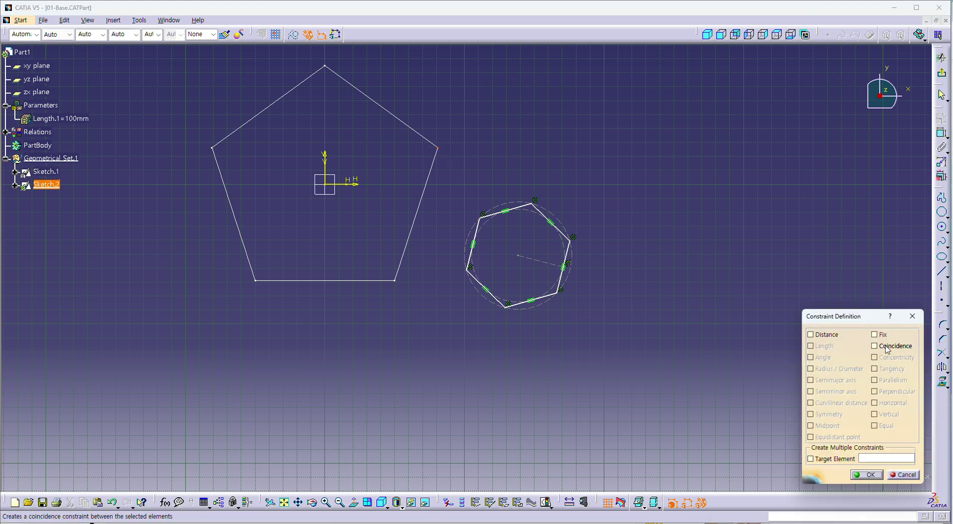
{"action": "left_click", "coordinate": [866, 475]}
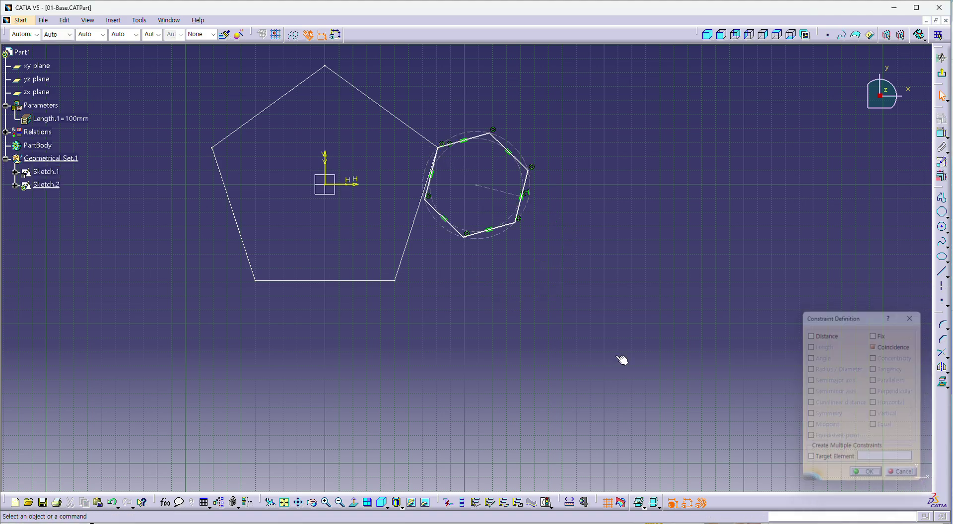
Make the hexagon's adjacent lower-left vertex coincident with the pentagon's lower-right vertex so both shapes share that edge.
{"action": "left_click", "coordinate": [427, 201]}
{"action": "left_click", "coordinate": [396, 282], "text": "ctrl"}
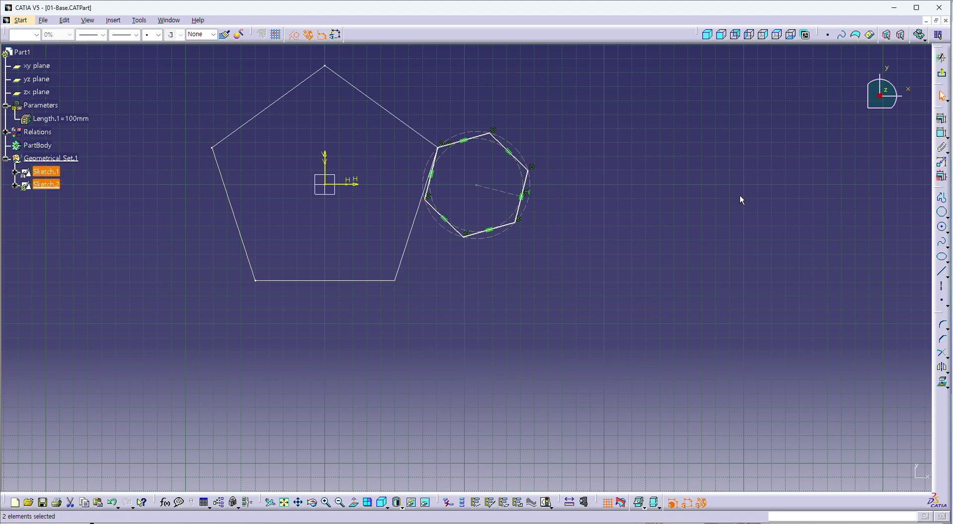
{"action": "left_click", "coordinate": [941, 118]}
{"action": "left_click", "coordinate": [875, 346]}
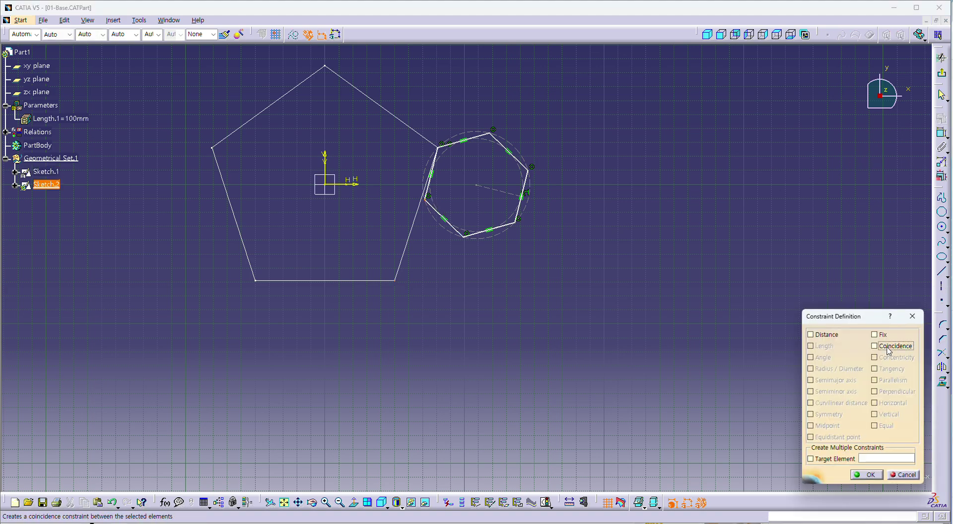
{"action": "left_click", "coordinate": [869, 476]}
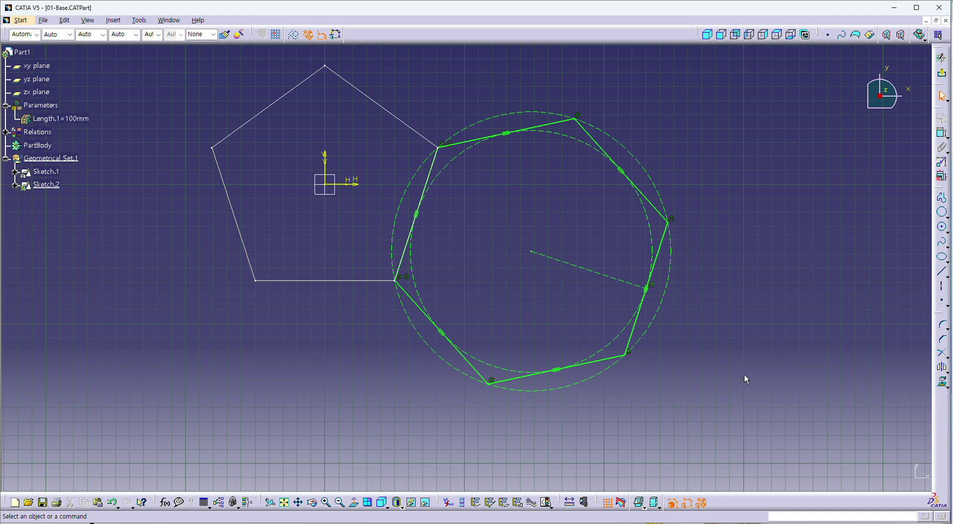
Exit the first hexagon's sketch and start another positioned sketch on the xy plane.
{"action": "left_click", "coordinate": [942, 75]}
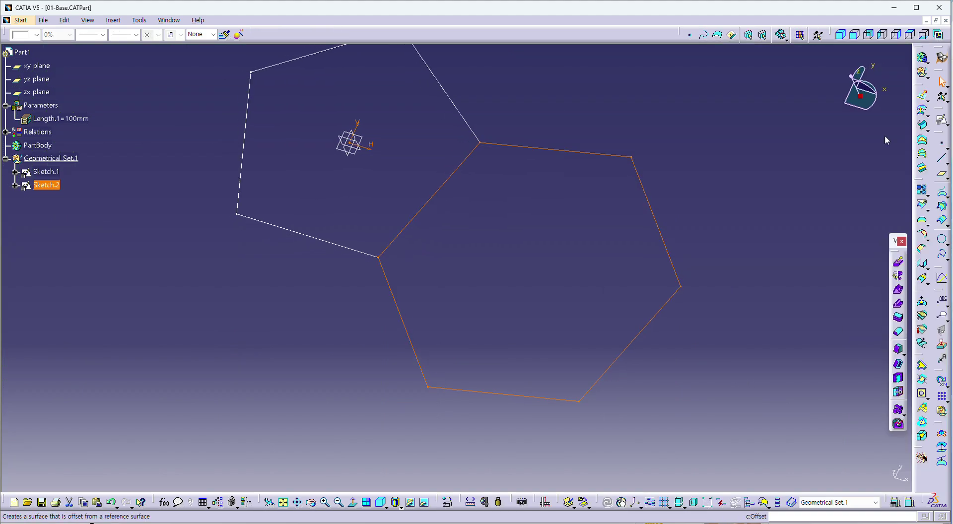
{"action": "mouse_move", "coordinate": [502, 266]}
{"action": "middle_mouse_down"}
{"action": "mouse_move", "coordinate": [541, 285]}
{"action": "mouse_move", "coordinate": [596, 243]}
{"action": "middle_mouse_up"}
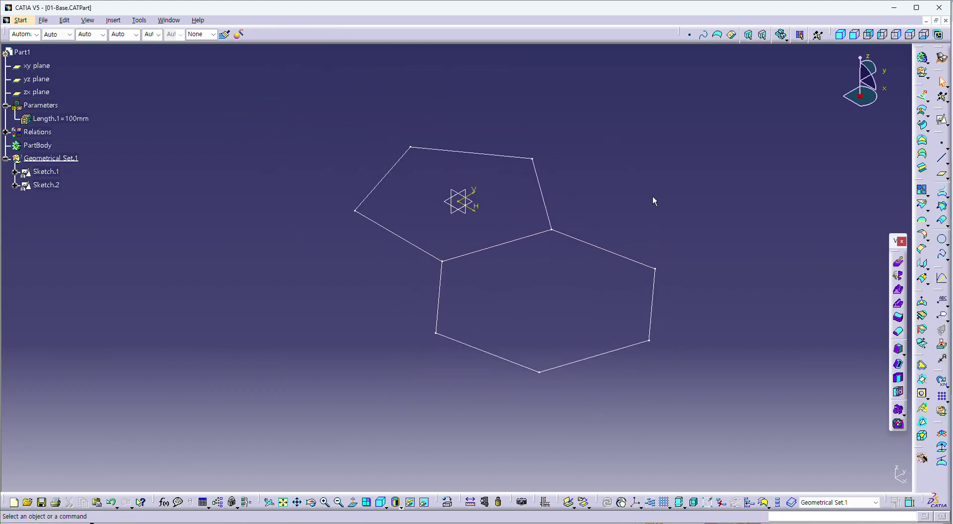
{"action": "left_click", "coordinate": [942, 124]}
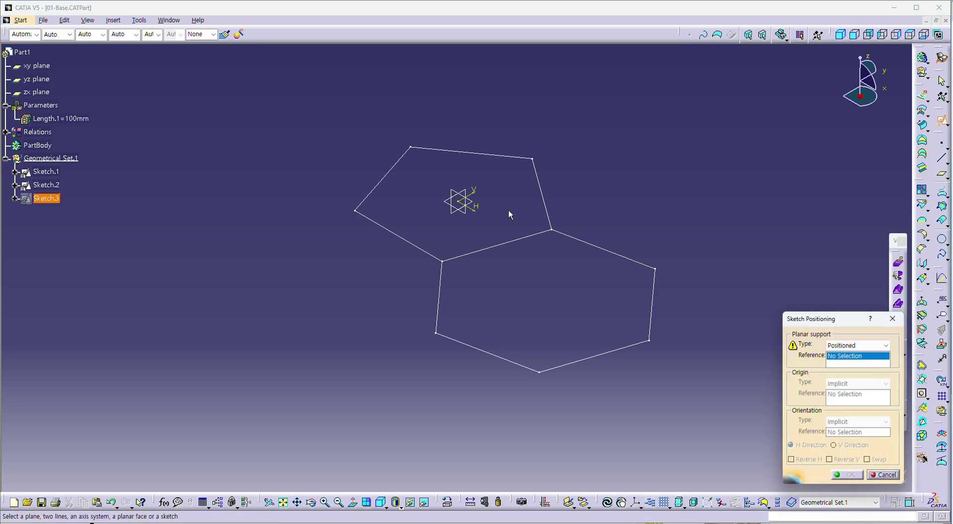
{"action": "left_click", "coordinate": [475, 204]}
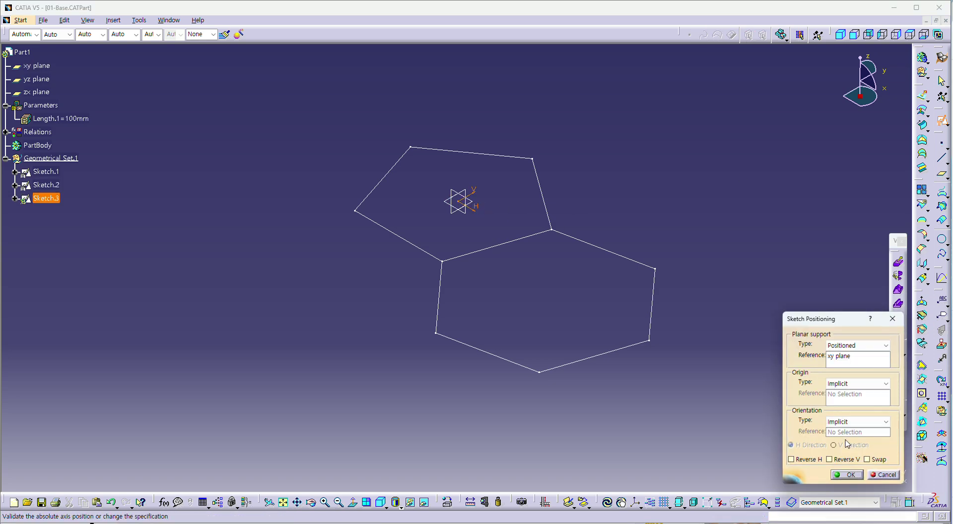
{"action": "left_click", "coordinate": [847, 475]}
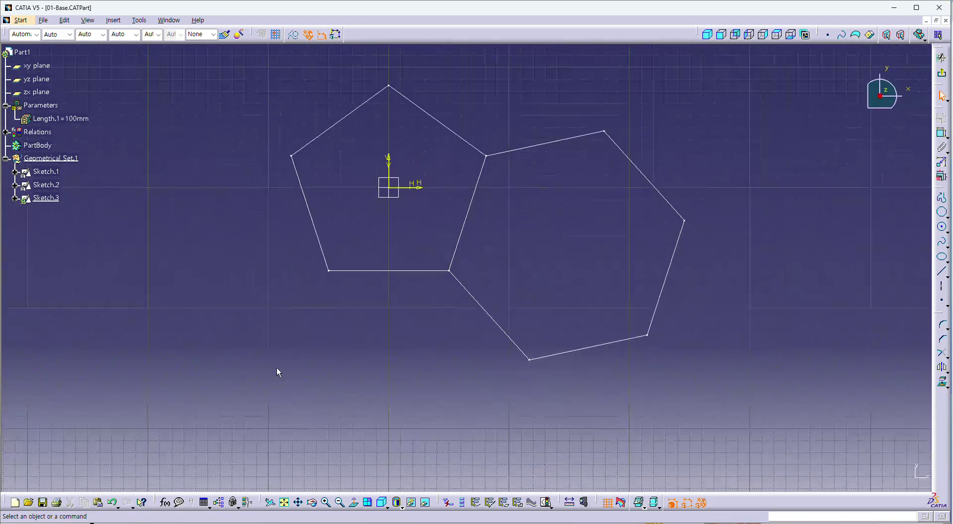
Draw a second regular hexagon below the pentagon with a horizontal top edge and an inscribed circle radius of about 43 mm.
{"action": "left_click", "coordinate": [942, 213]}
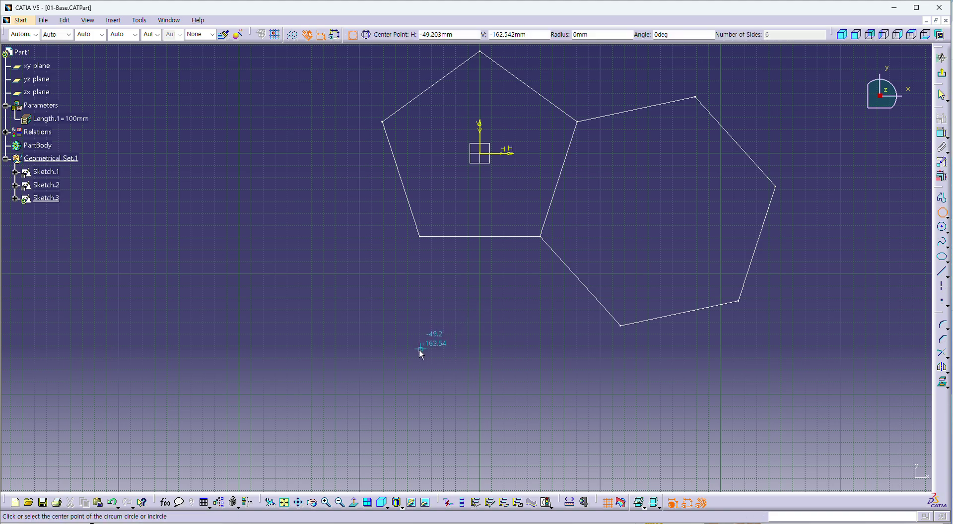
{"action": "left_click", "coordinate": [427, 298]}
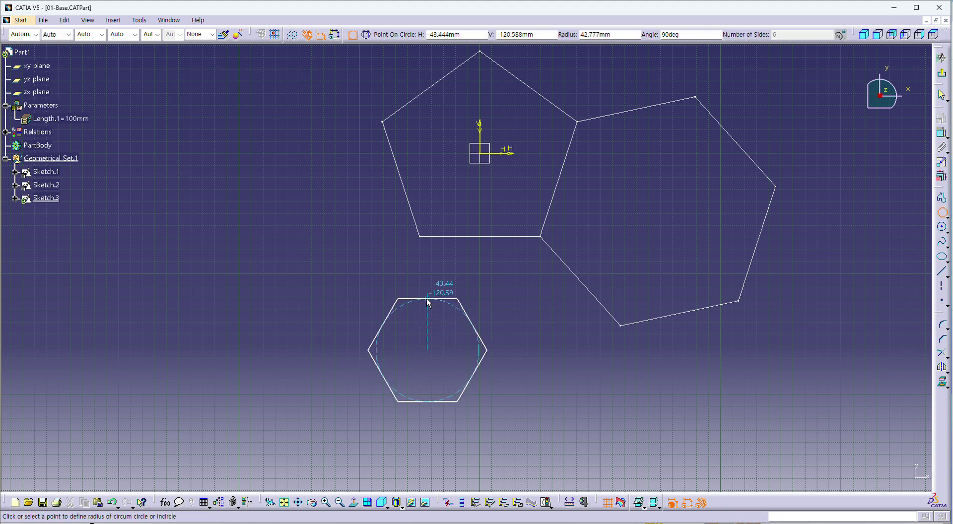
{"action": "left_click", "coordinate": [458, 322]}
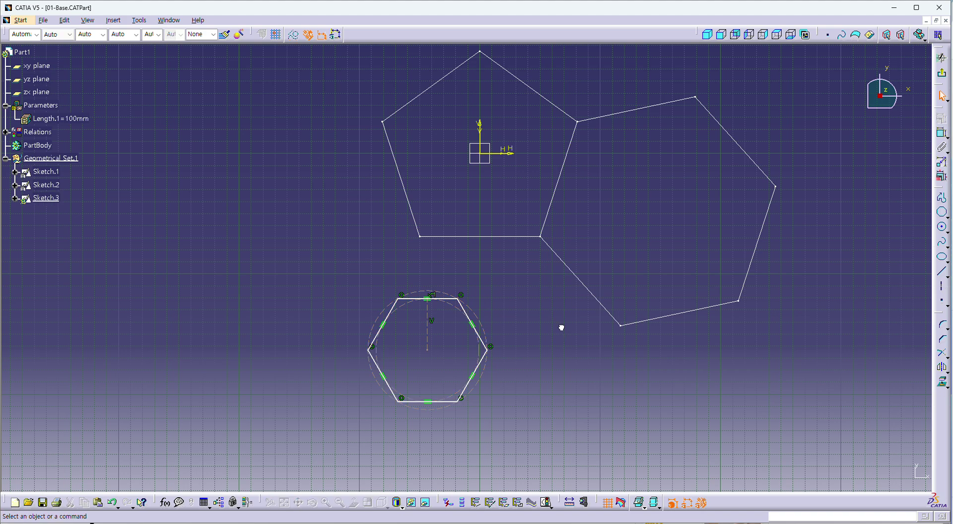
Make the second hexagon's upper-right vertex coincident with the pentagon's lower-right vertex.
{"action": "left_click", "coordinate": [465, 302]}
{"action": "left_click", "coordinate": [546, 237], "text": "ctrl"}
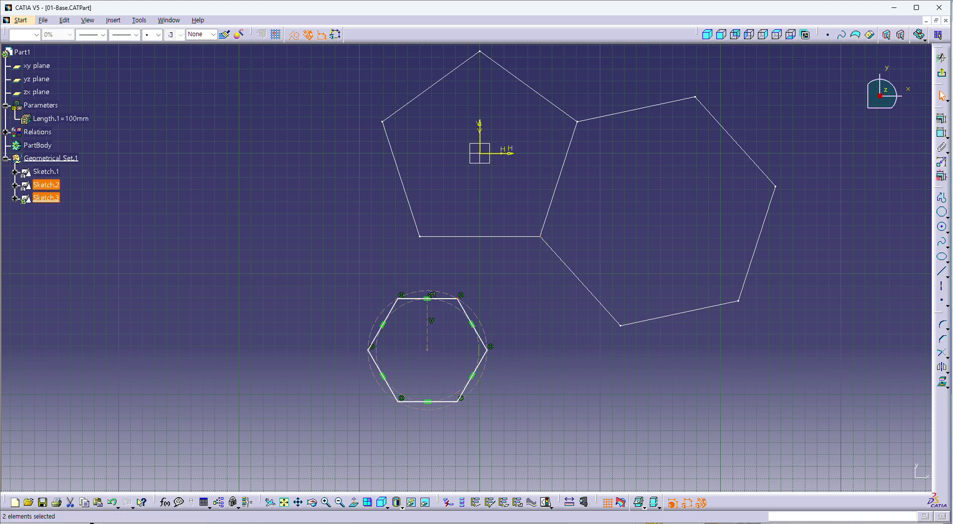
{"action": "left_click", "coordinate": [448, 503]}
{"action": "left_click", "coordinate": [875, 346]}
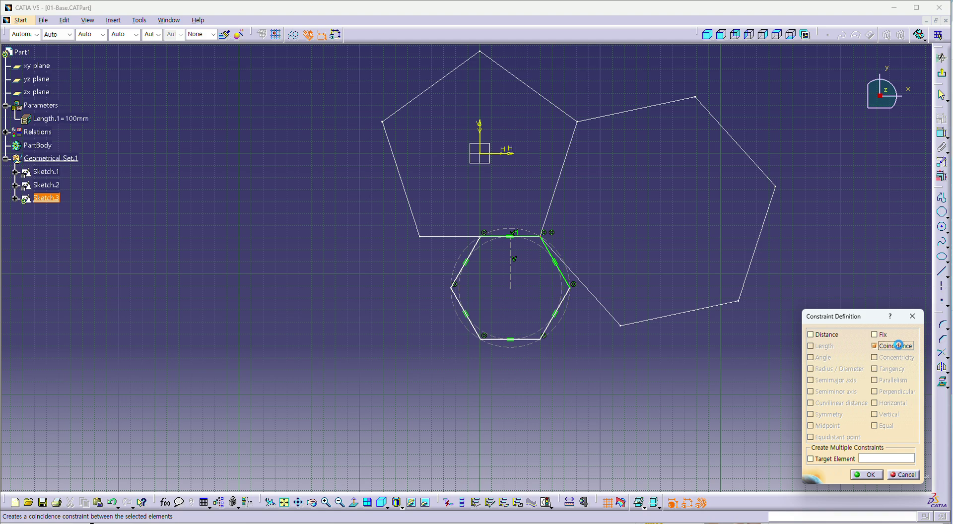
{"action": "left_click", "coordinate": [868, 475]}
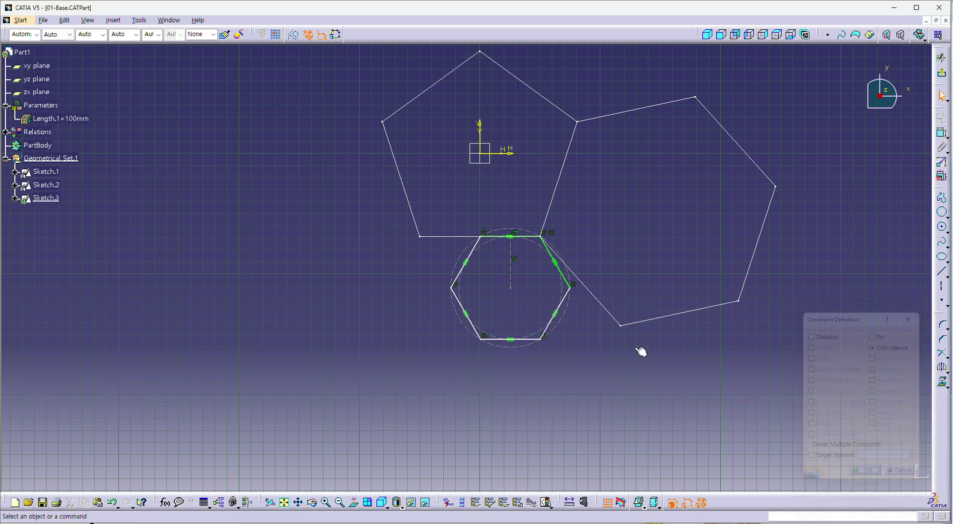
Make the hexagon's upper-left vertex coincident with the pentagon's lower-left vertex and exit the sketch.
{"action": "left_click", "coordinate": [486, 240]}
{"action": "left_click", "coordinate": [421, 237], "text": "ctrl"}
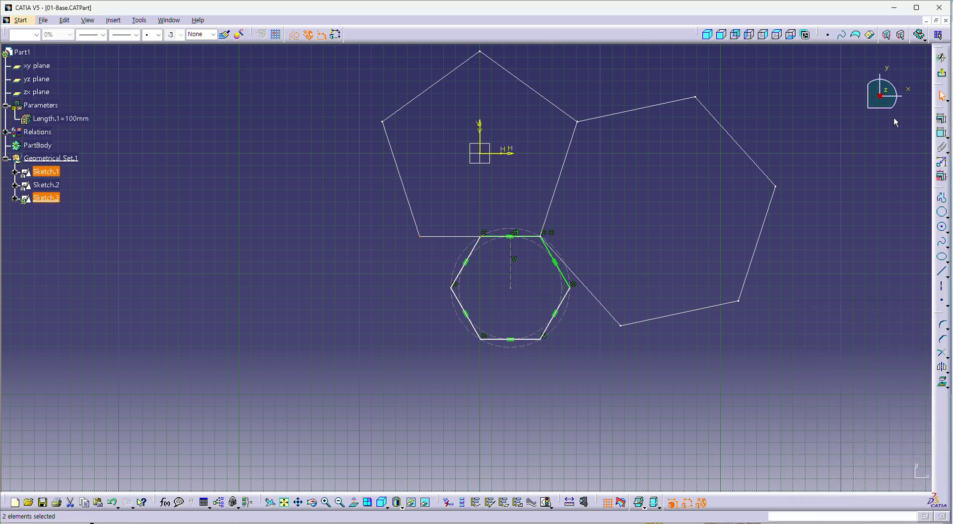
{"action": "left_click", "coordinate": [942, 118]}
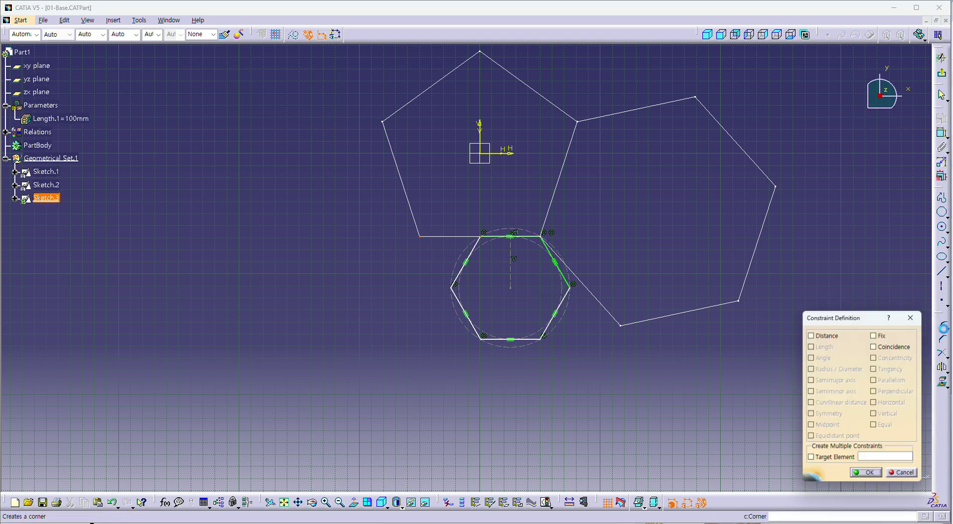
{"action": "left_click", "coordinate": [899, 346]}
{"action": "left_click", "coordinate": [866, 475]}
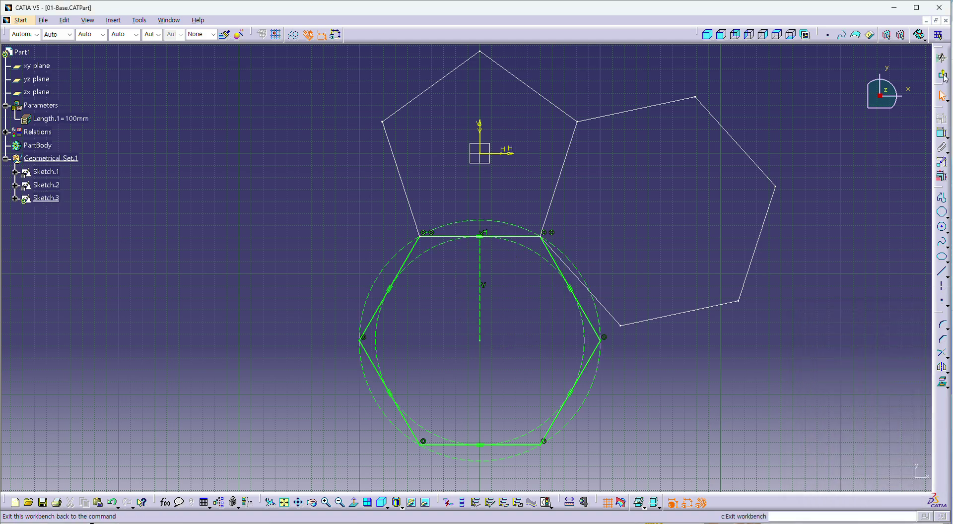
{"action": "left_click", "coordinate": [941, 96]}
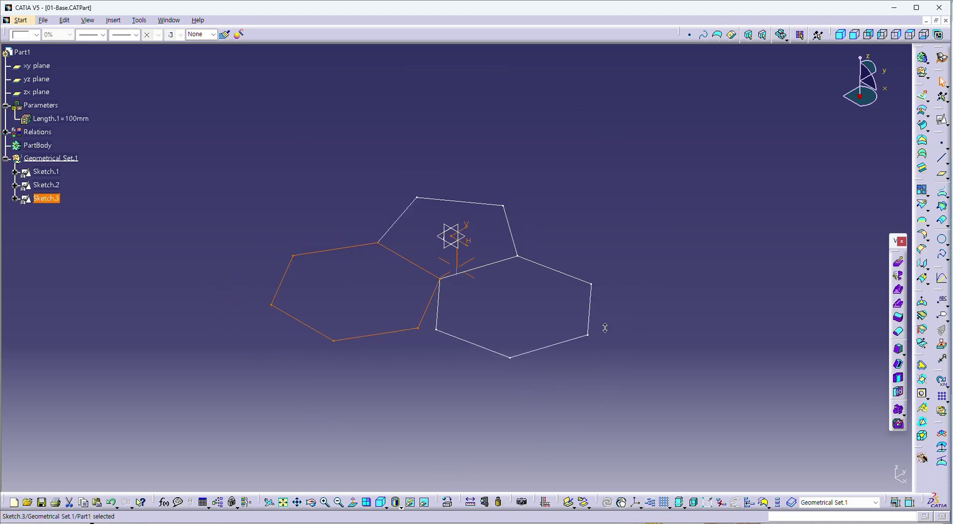
Revolve an extract of the Sketch.3 hexagon's gap-side edge 180° about the edge it shares with the pentagon, with the second limit at 0°.
{"action": "left_click", "coordinate": [715, 233]}
{"action": "mouse_move", "coordinate": [715, 234]}
{"action": "middle_mouse_down"}
{"action": "mouse_move", "coordinate": [696, 237]}
{"action": "mouse_move", "coordinate": [666, 289]}
{"action": "mouse_move", "coordinate": [511, 279]}
{"action": "mouse_move", "coordinate": [709, 207]}
{"action": "middle_mouse_up"}
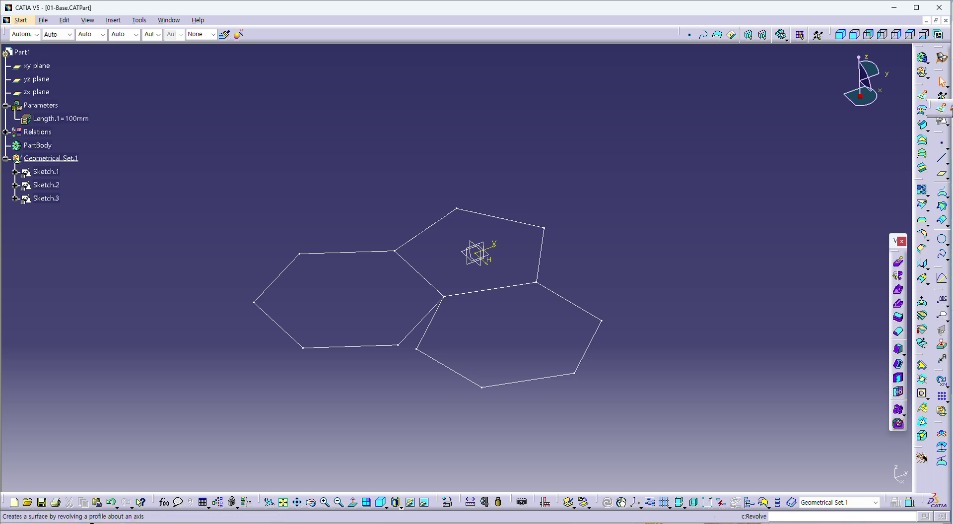
{"action": "left_click", "coordinate": [898, 276]}
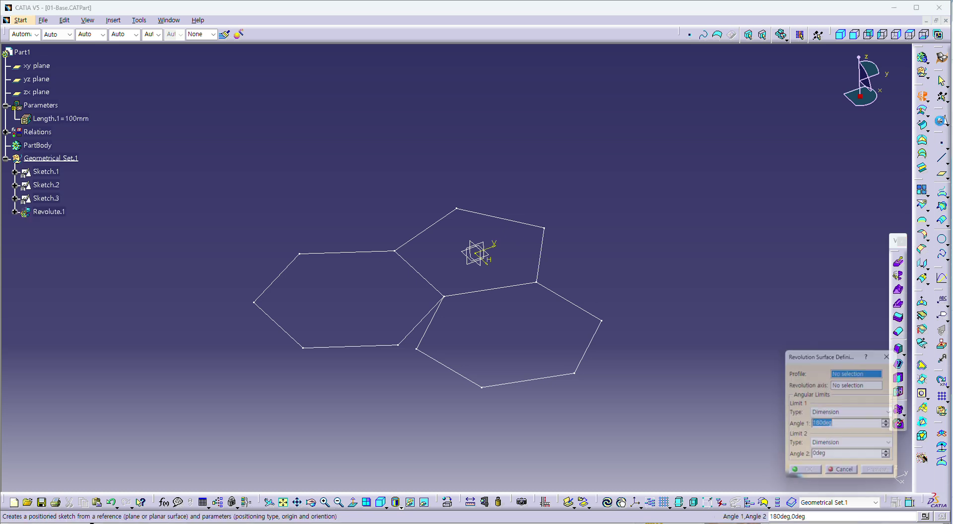
{"action": "right_click", "coordinate": [857, 372]}
{"action": "left_click", "coordinate": [912, 428]}
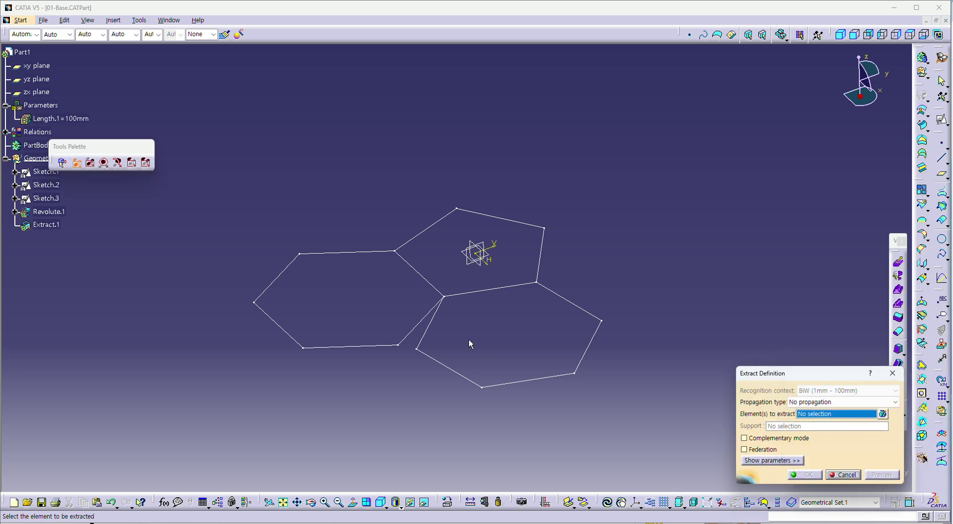
{"action": "left_click", "coordinate": [423, 319]}
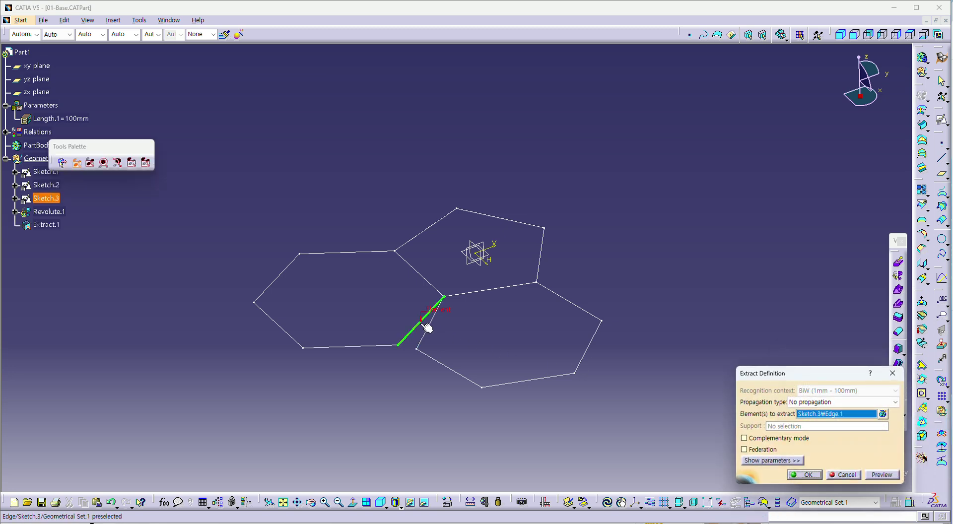
{"action": "left_click", "coordinate": [806, 475]}
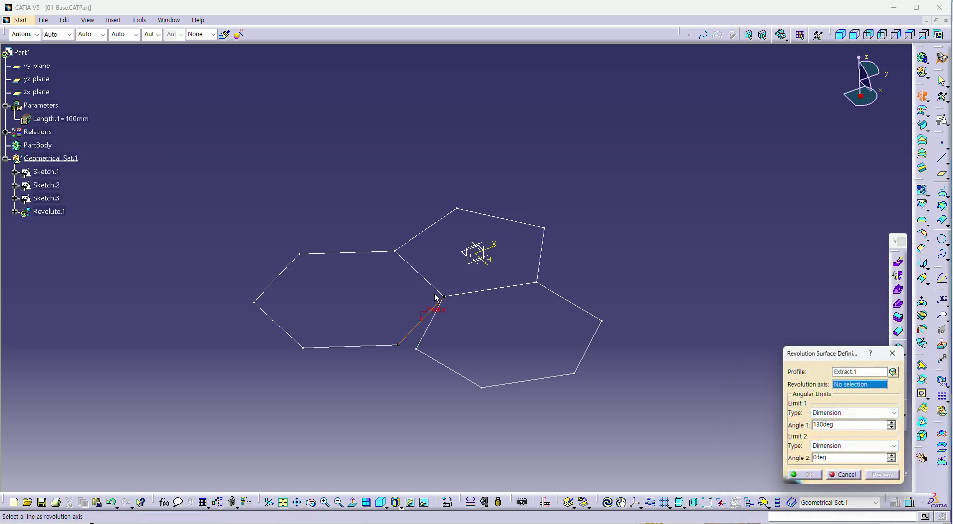
{"action": "left_click", "coordinate": [418, 274]}
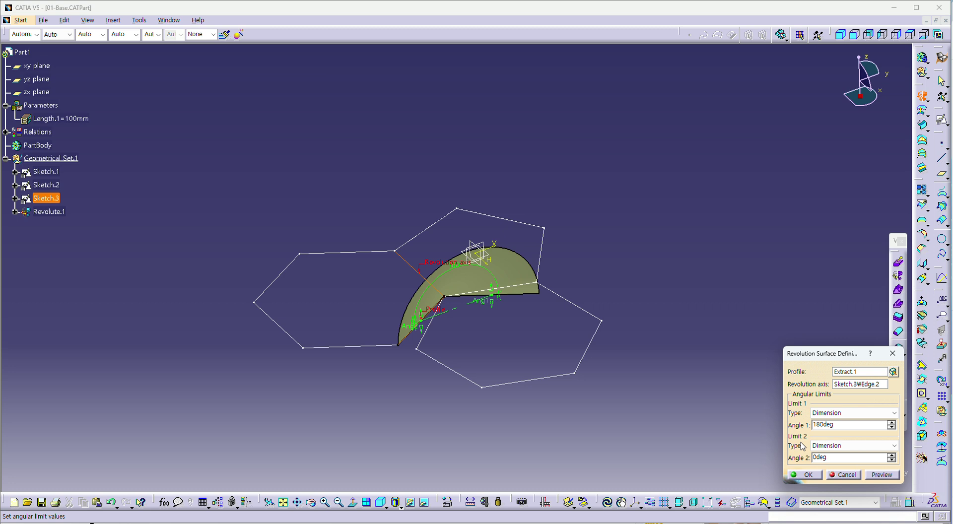
{"action": "left_click", "coordinate": [806, 475]}
Start another revolved surface with an extract of the Sketch.2 hexagon's gap-side edge as profile and its shared pentagon edge as axis.
{"action": "middle_click_drag", "start_coordinate": [735, 398], "coordinate": [644, 293]}
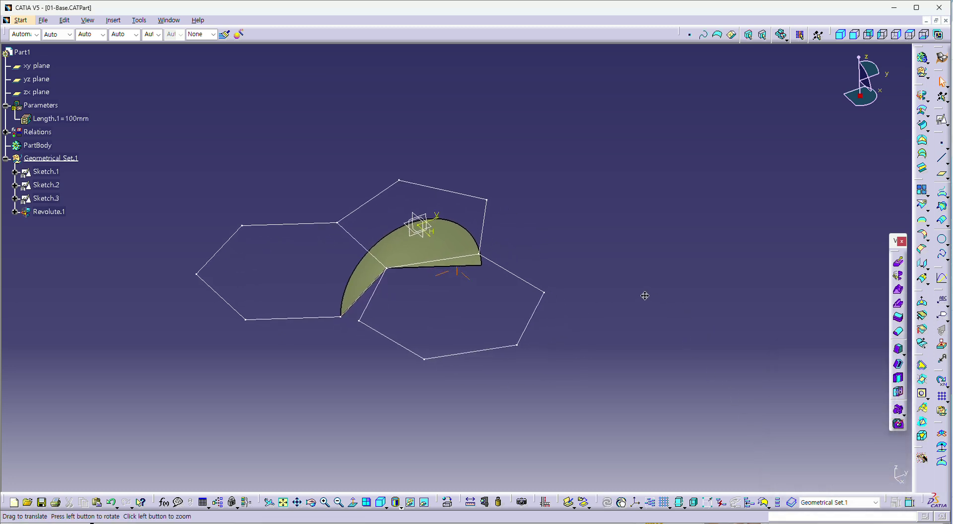
{"action": "left_click", "coordinate": [923, 95]}
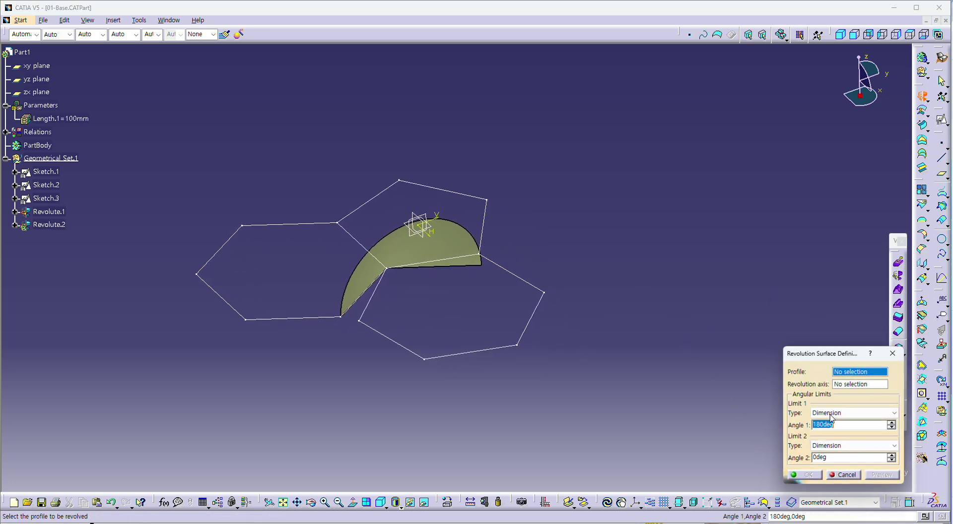
{"action": "right_click", "coordinate": [858, 377]}
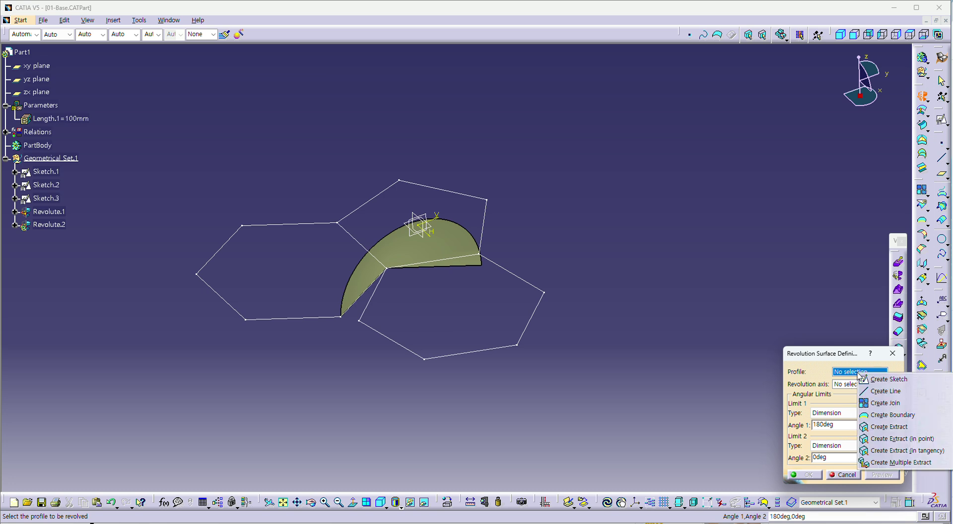
{"action": "left_click", "coordinate": [891, 428]}
{"action": "left_click", "coordinate": [375, 290]}
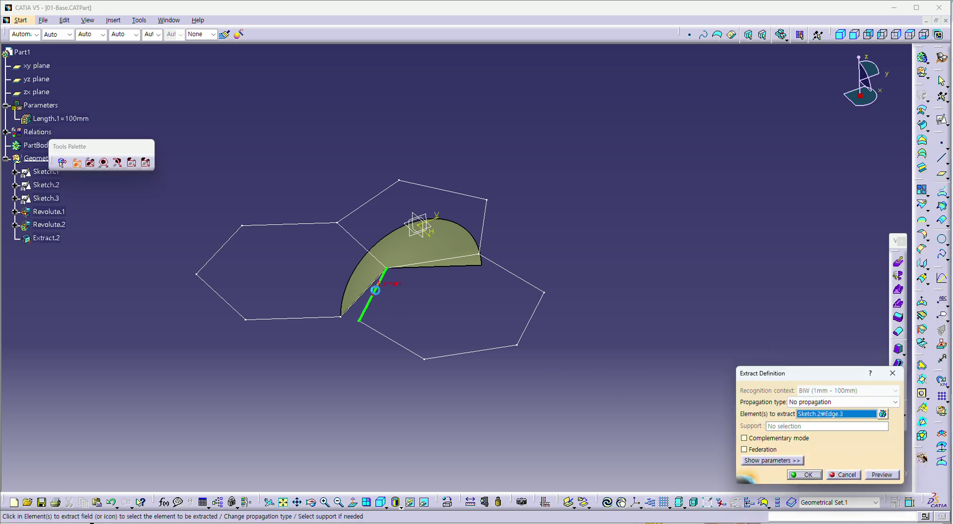
{"action": "left_click", "coordinate": [815, 477]}
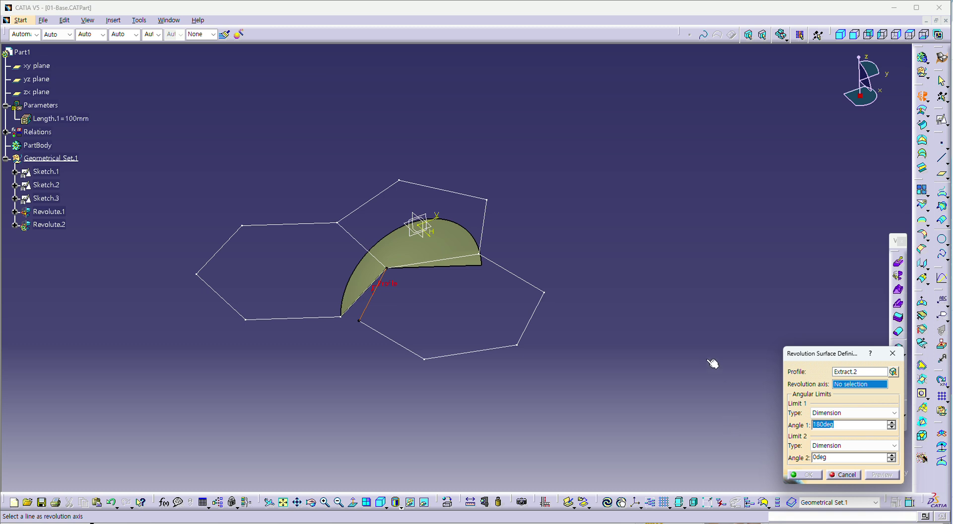
{"action": "left_click", "coordinate": [465, 260]}
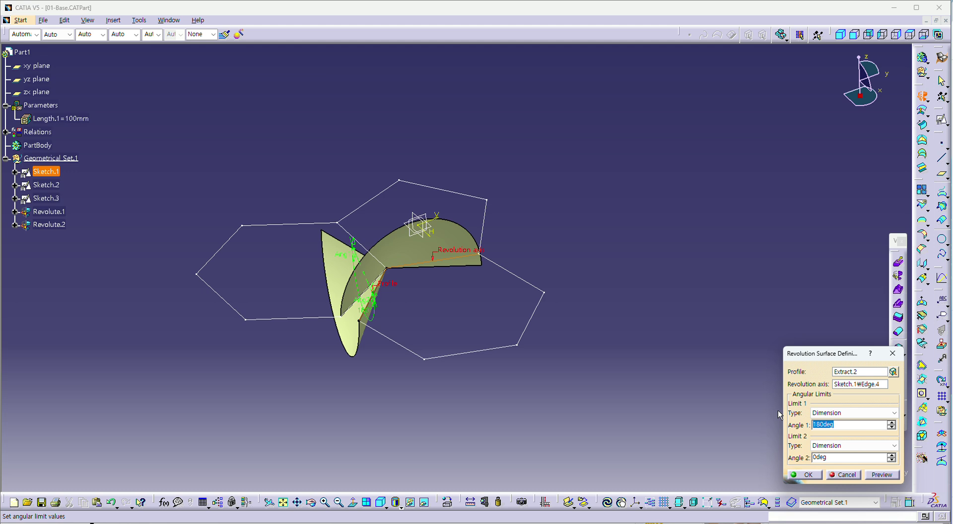
Set the revolution's first angle to 0° and second angle to 90°, and create the surface.
{"action": "key", "text": "Tab"}
{"action": "type", "text": "90"}
{"action": "key", "text": "Return"}
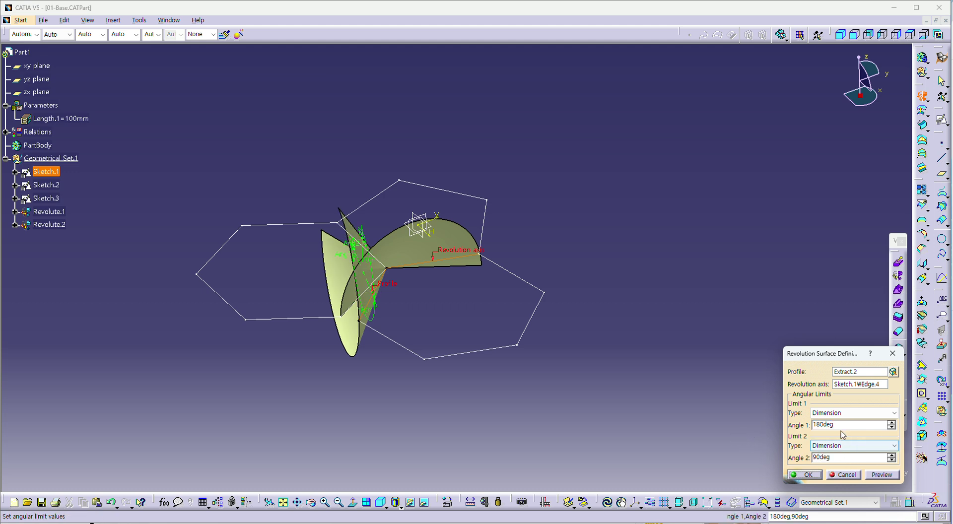
{"action": "key", "text": "shift+Tab"}
{"action": "type", "text": "0"}
{"action": "key", "text": "Return"}
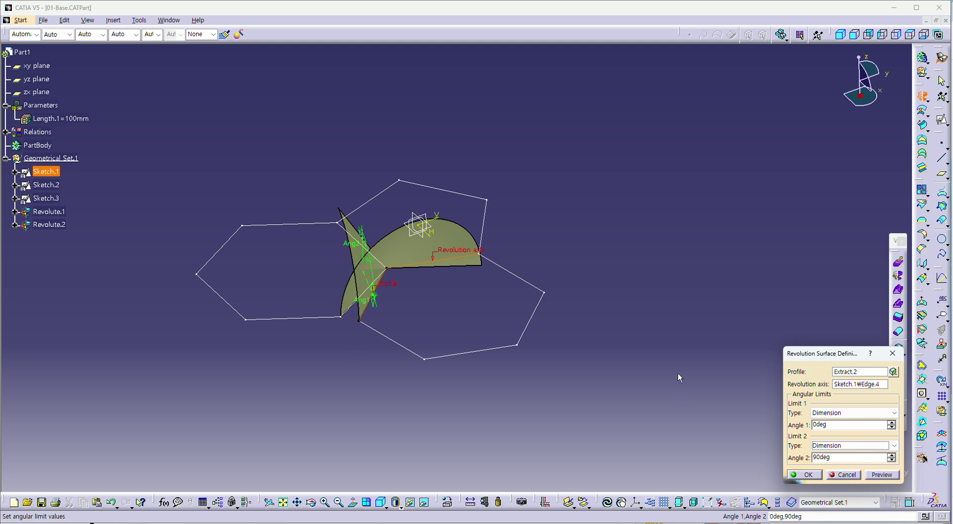
{"action": "left_click", "coordinate": [815, 479]}
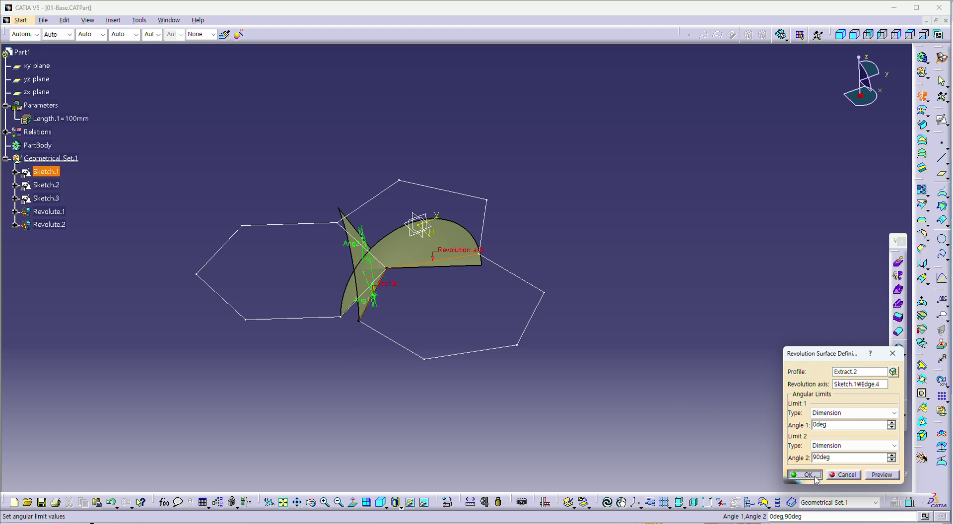
Create the intersection between the two revolved surfaces.
{"action": "middle_click_drag", "start_coordinate": [481, 335], "coordinate": [502, 315]}
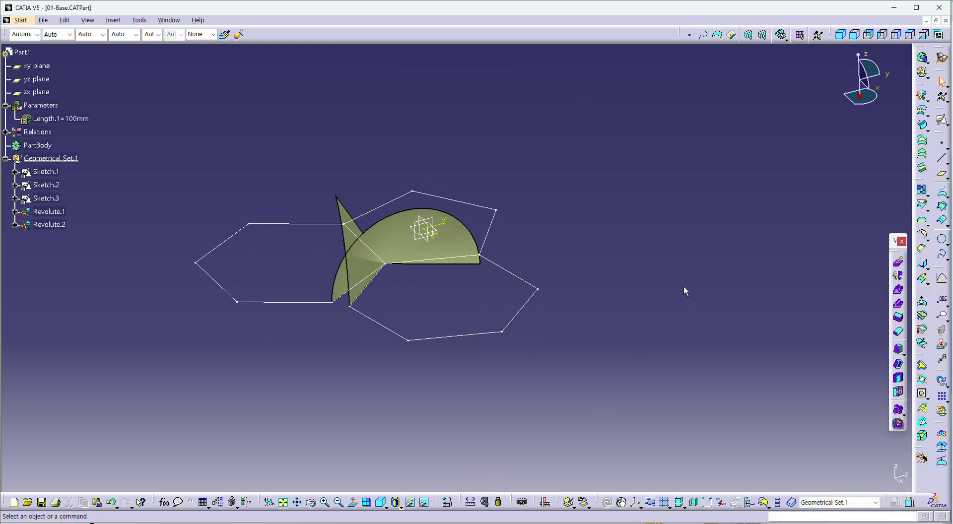
{"action": "left_click", "coordinate": [942, 206]}
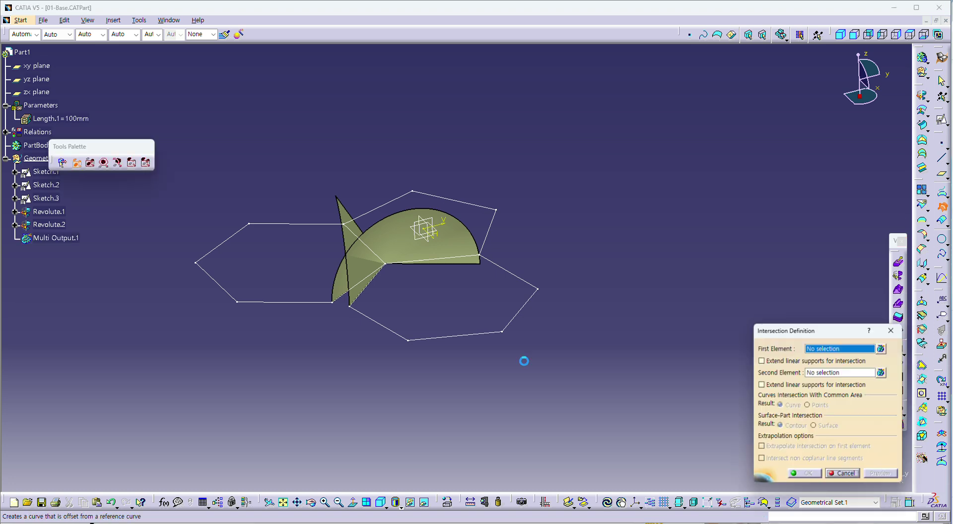
{"action": "left_click", "coordinate": [401, 236]}
{"action": "left_click", "coordinate": [366, 226]}
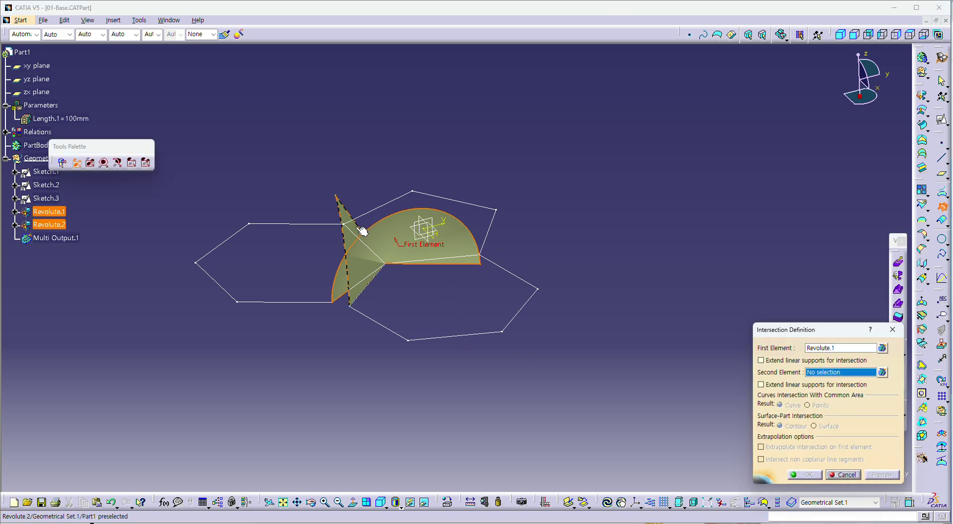
{"action": "left_click", "coordinate": [807, 475]}
Hide both revolved surfaces and the Sketch.2 hexagon.
{"action": "middle_click_drag", "start_coordinate": [553, 308], "coordinate": [404, 246]}
{"action": "right_click", "coordinate": [403, 245]}
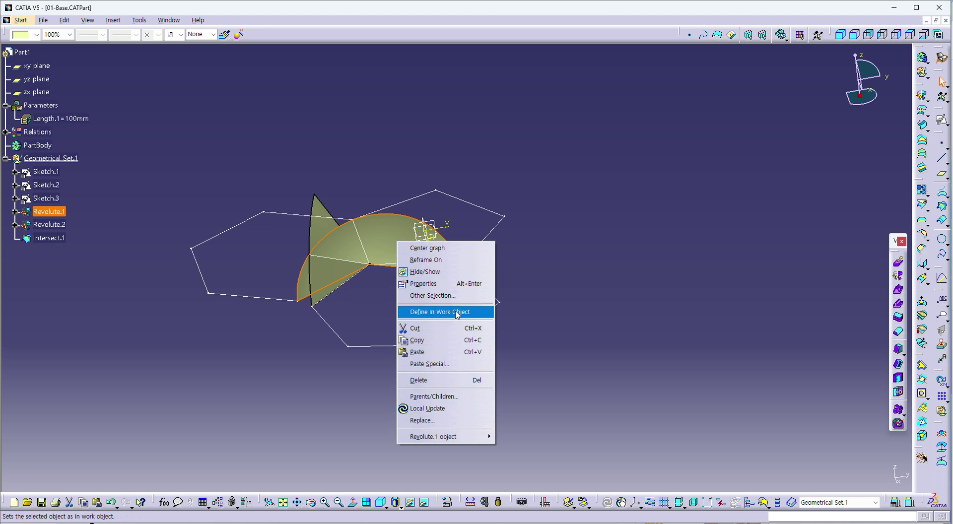
{"action": "left_click", "coordinate": [447, 272]}
{"action": "right_click", "coordinate": [336, 239]}
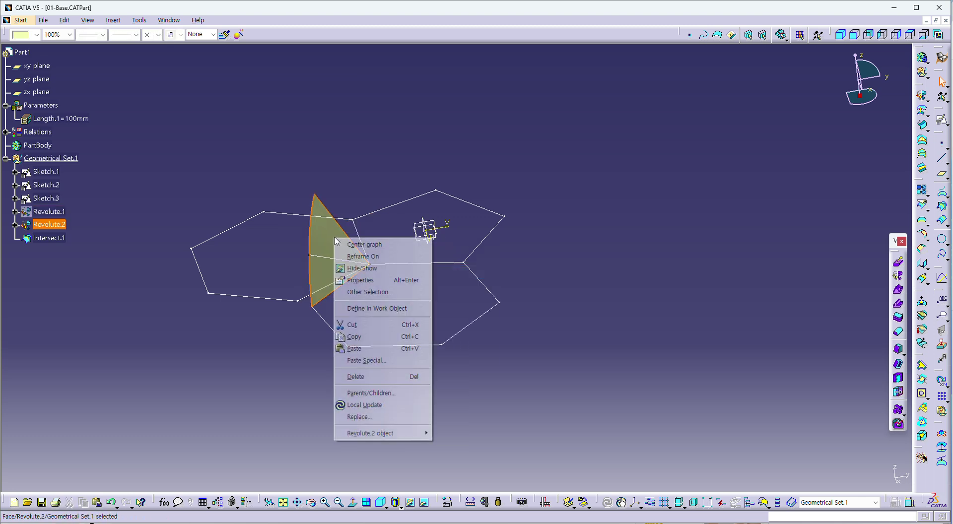
{"action": "left_click", "coordinate": [376, 268]}
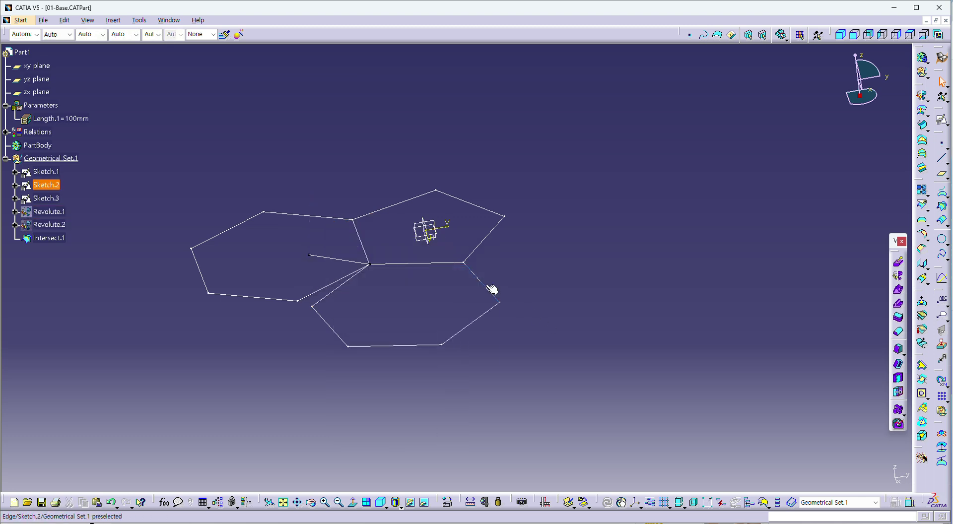
{"action": "right_click", "coordinate": [487, 287]}
{"action": "left_click", "coordinate": [524, 320]}
Create a plane through three points: both ends of the edge shared by the pentagon and remaining hexagon, and the intersection line's free end.
{"action": "mouse_move", "coordinate": [462, 383]}
{"action": "middle_mouse_down"}
{"action": "mouse_move", "coordinate": [447, 400]}
{"action": "mouse_move", "coordinate": [389, 321]}
{"action": "mouse_move", "coordinate": [411, 317]}
{"action": "mouse_move", "coordinate": [453, 368]}
{"action": "middle_mouse_up"}
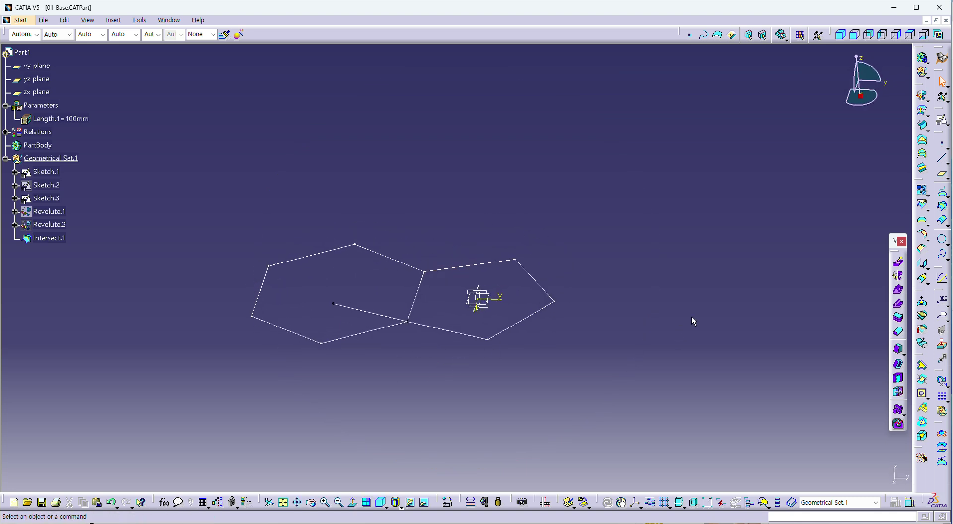
{"action": "left_click", "coordinate": [942, 173]}
{"action": "mouse_move", "coordinate": [513, 279]}
{"action": "middle_mouse_down"}
{"action": "mouse_move", "coordinate": [442, 377]}
{"action": "mouse_move", "coordinate": [470, 328]}
{"action": "mouse_move", "coordinate": [462, 307]}
{"action": "middle_mouse_up"}
{"action": "left_click", "coordinate": [456, 289]}
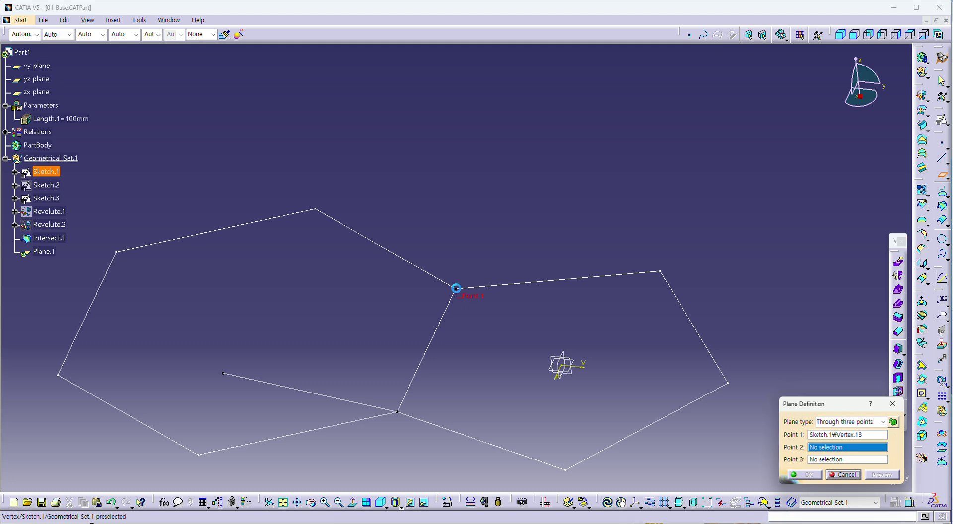
{"action": "left_click", "coordinate": [397, 412]}
{"action": "left_click", "coordinate": [224, 372]}
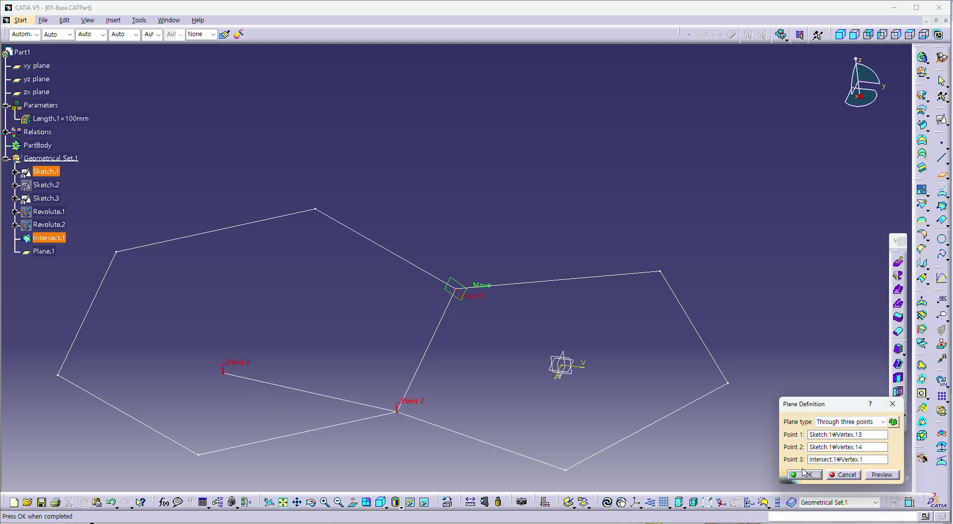
{"action": "left_click", "coordinate": [796, 478]}
Hide the intersection line between the two revolved surfaces.
{"action": "mouse_move", "coordinate": [402, 357]}
{"action": "middle_mouse_down"}
{"action": "mouse_move", "coordinate": [496, 275]}
{"action": "mouse_move", "coordinate": [451, 266]}
{"action": "mouse_move", "coordinate": [538, 391]}
{"action": "mouse_move", "coordinate": [660, 258]}
{"action": "mouse_move", "coordinate": [526, 349]}
{"action": "mouse_move", "coordinate": [549, 350]}
{"action": "middle_mouse_up"}
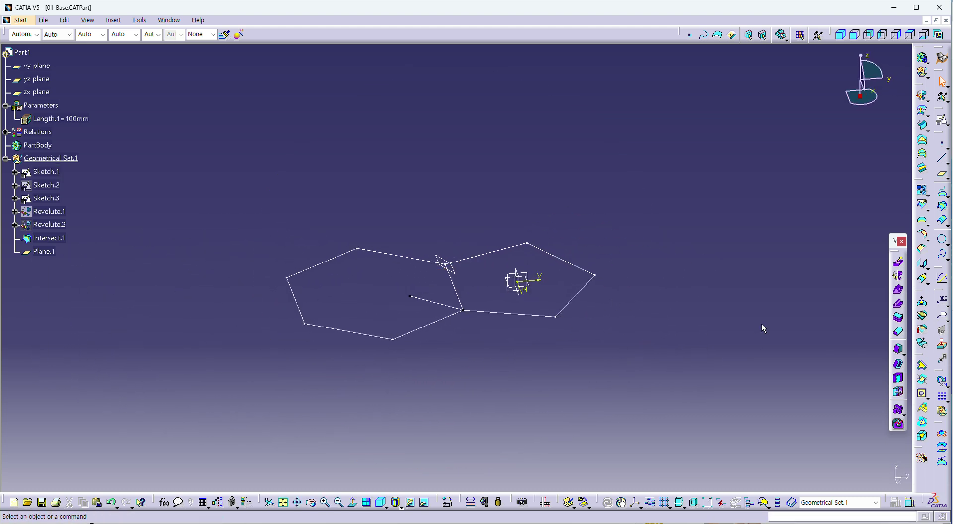
{"action": "left_click", "coordinate": [427, 299]}
{"action": "right_click", "coordinate": [428, 300]}
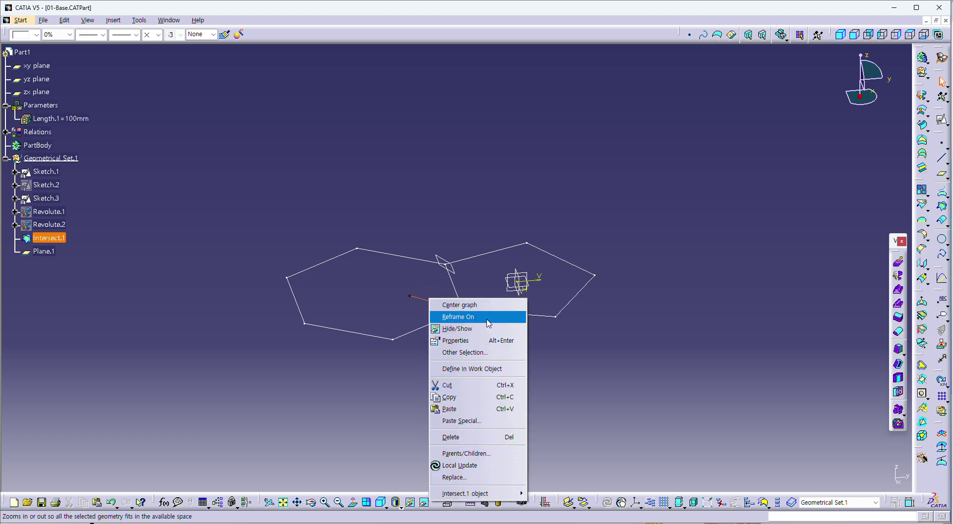
{"action": "left_click", "coordinate": [480, 330]}
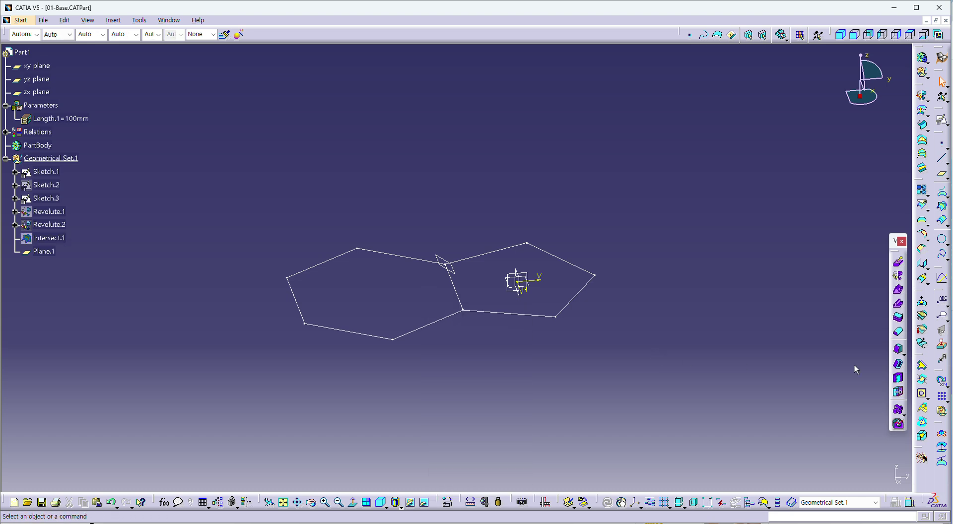
{"action": "middle_click_drag", "start_coordinate": [662, 368], "coordinate": [616, 366]}
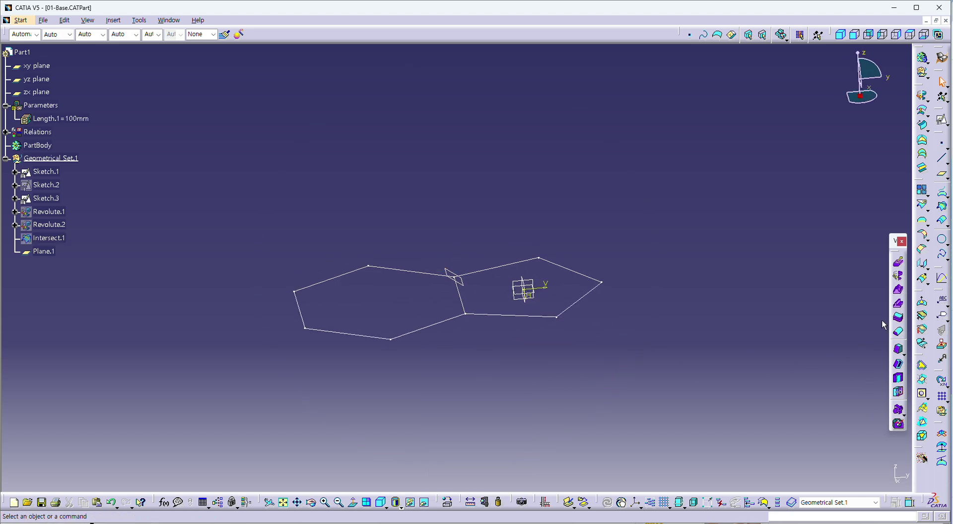
Revolve the Sketch.3 hexagon as a volume about its edge shared with the pentagon, with angle 1 at 90° and angle 2 at 0°.
{"action": "left_click", "coordinate": [899, 277]}
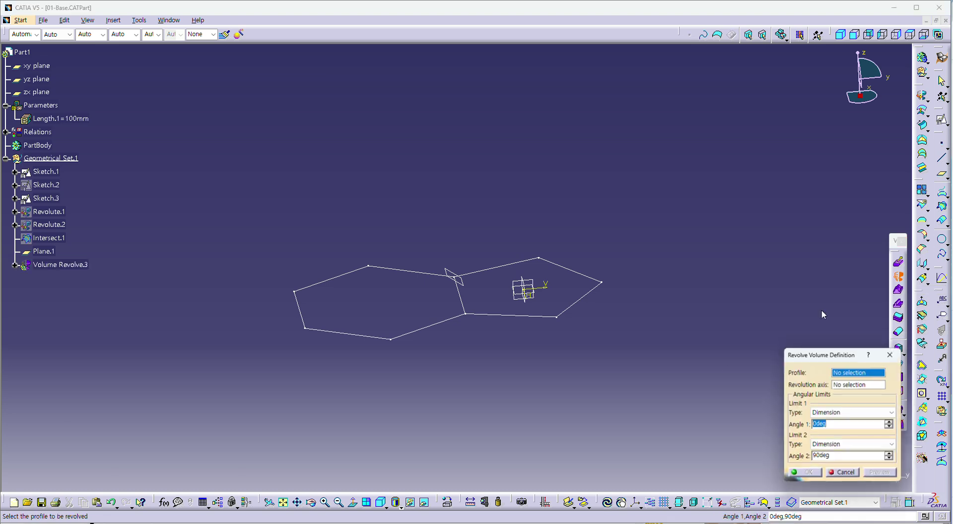
{"action": "left_click", "coordinate": [427, 327]}
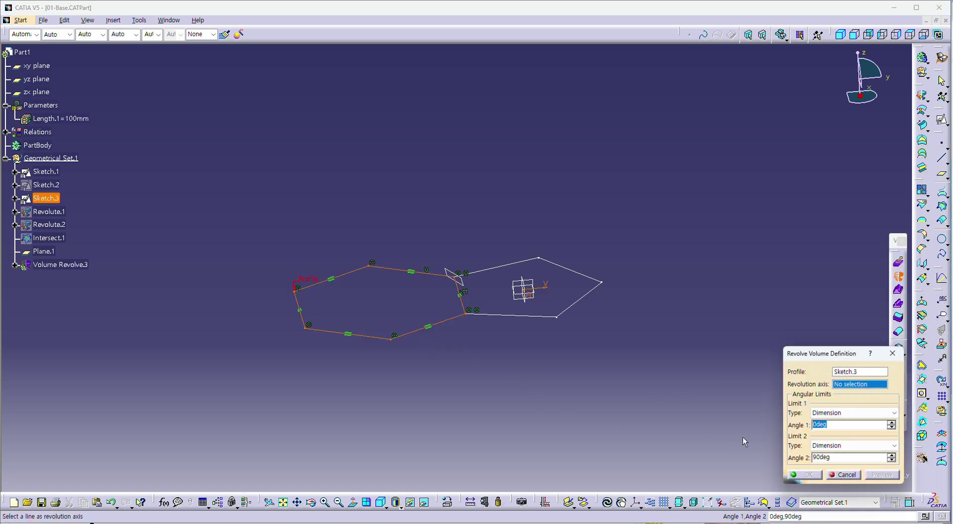
{"action": "left_click", "coordinate": [465, 304]}
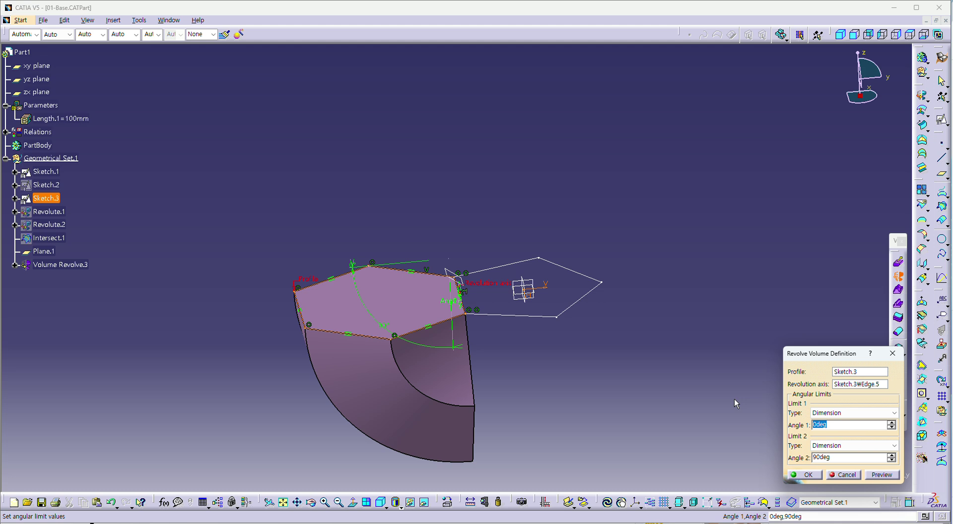
{"action": "type", "text": "90"}
{"action": "key", "text": "Tab"}
{"action": "type", "text": "0"}
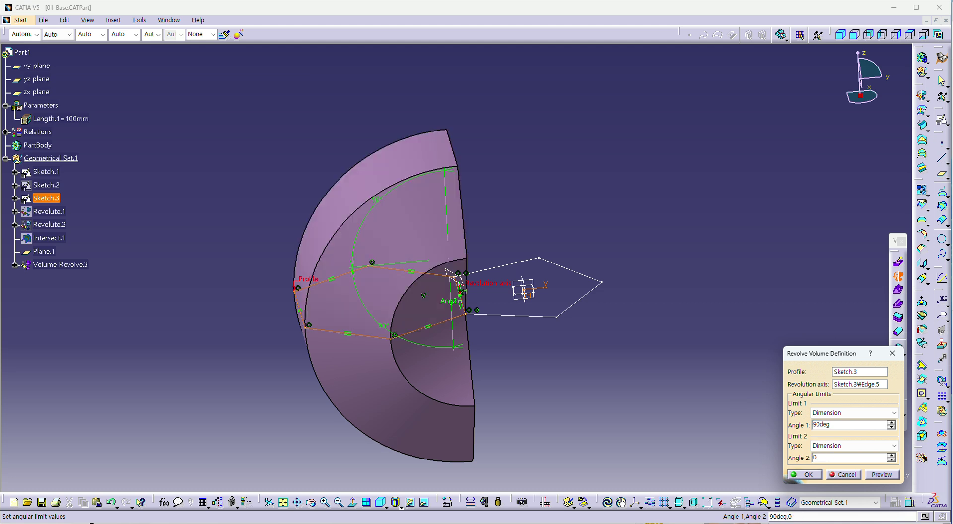
{"action": "key", "text": "Tab"}
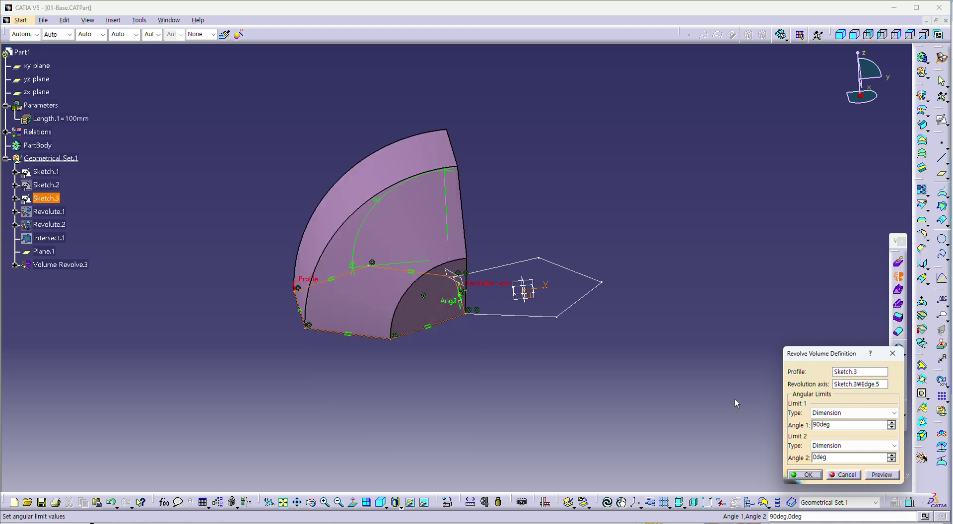
{"action": "left_click", "coordinate": [808, 475]}
Split the revolved volume with the three-point plane, keeping the part between the flat hexagon and the plane, and hide the plane.
{"action": "middle_click_drag", "start_coordinate": [481, 366], "coordinate": [704, 262]}
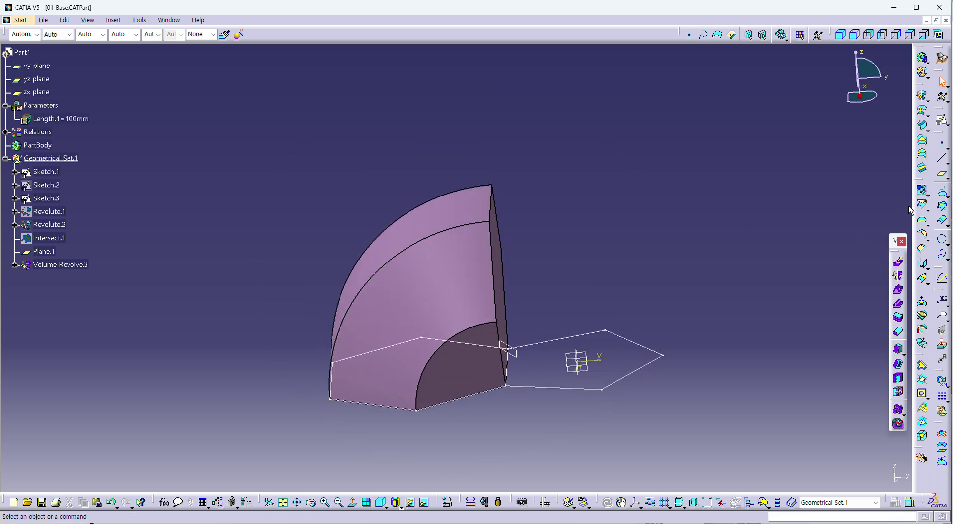
{"action": "left_click", "coordinate": [922, 205]}
{"action": "left_click", "coordinate": [426, 379]}
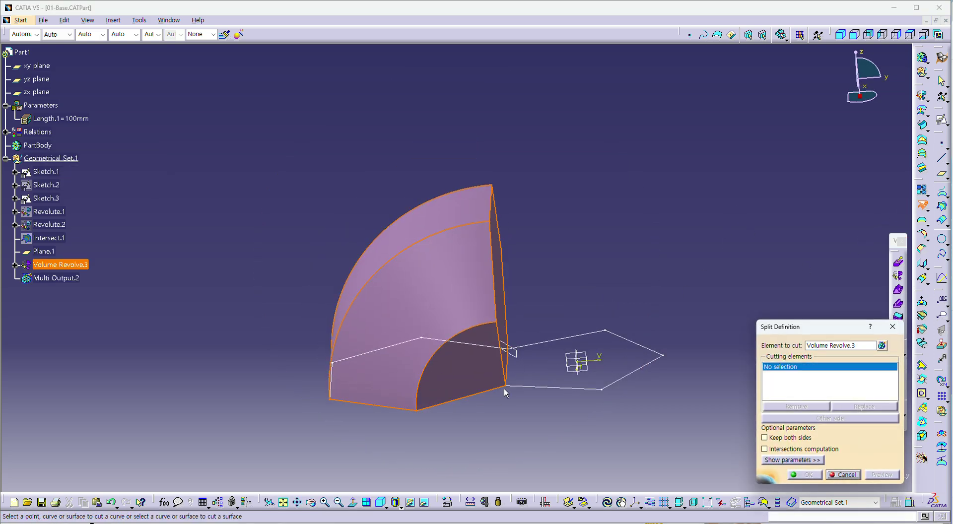
{"action": "left_click", "coordinate": [516, 358]}
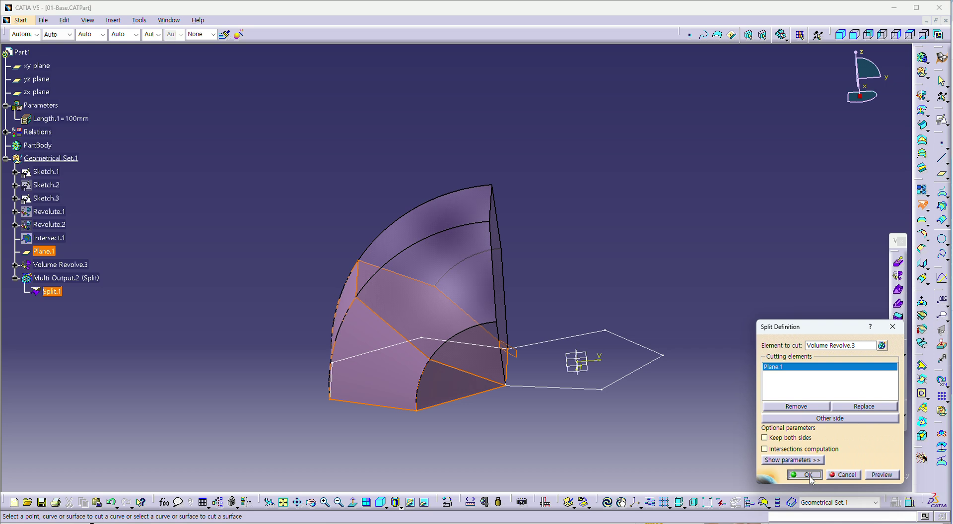
{"action": "left_click", "coordinate": [806, 475]}
{"action": "middle_click_drag", "start_coordinate": [571, 407], "coordinate": [503, 372]}
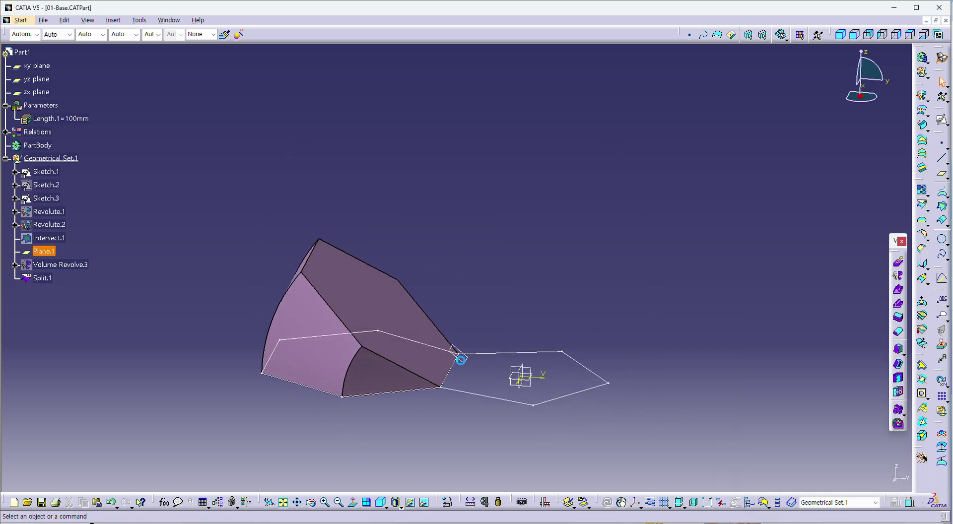
{"action": "right_click", "coordinate": [461, 359]}
{"action": "left_click", "coordinate": [499, 391]}
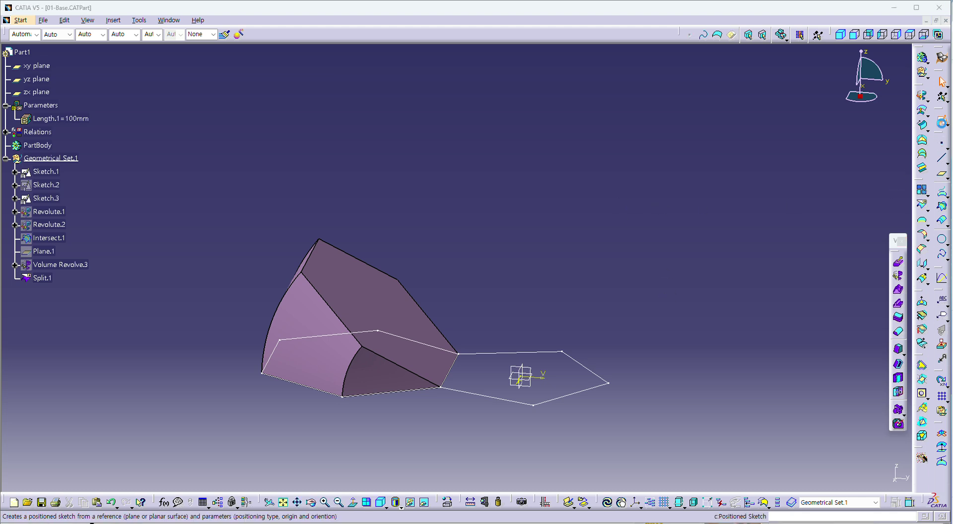
On a positioned sketch on the yz plane, draw a vertical line up from the origin and a slanted line from its top toward the split volume.
{"action": "left_click", "coordinate": [942, 121]}
{"action": "left_click", "coordinate": [536, 370]}
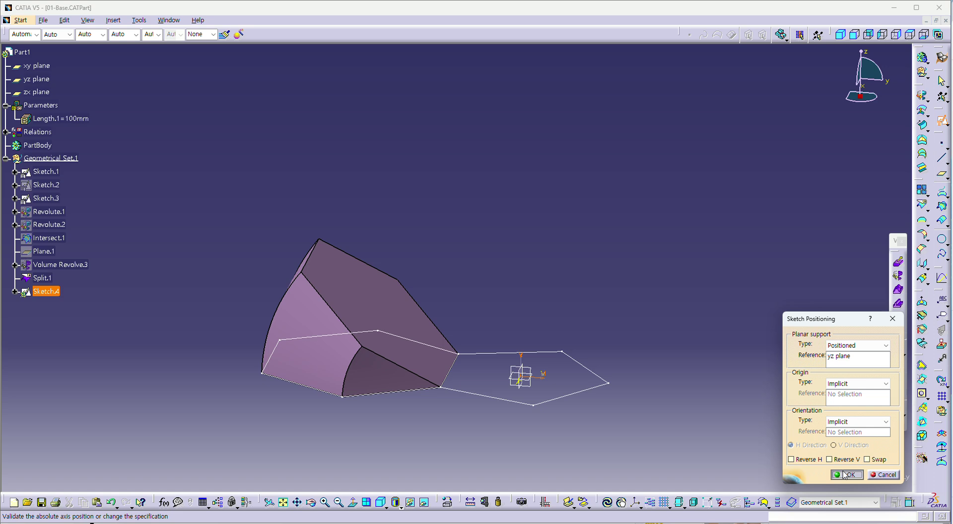
{"action": "left_click", "coordinate": [846, 475]}
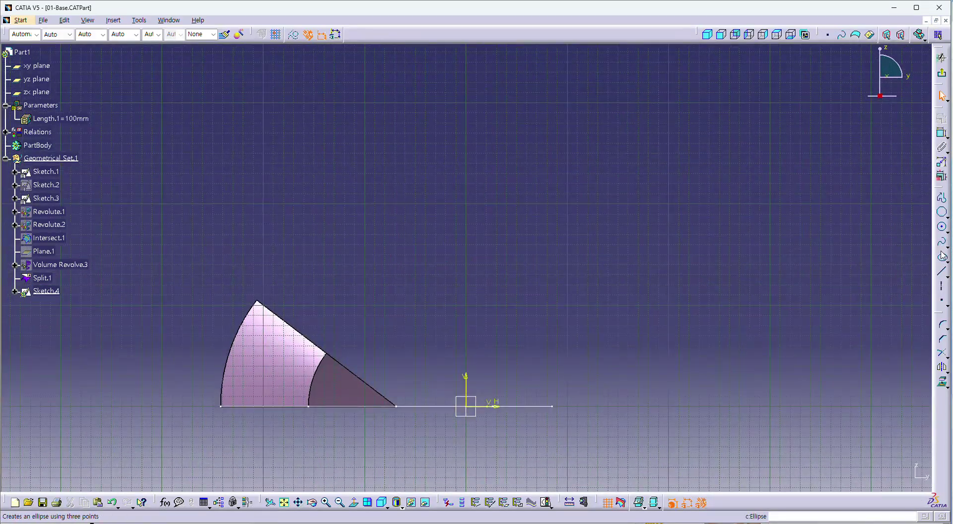
{"action": "left_click", "coordinate": [942, 198]}
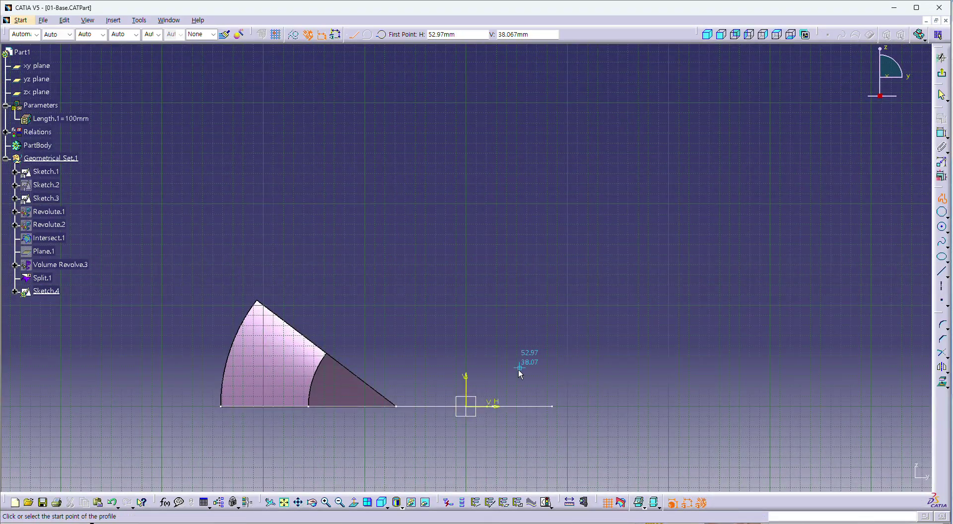
{"action": "left_click", "coordinate": [469, 407]}
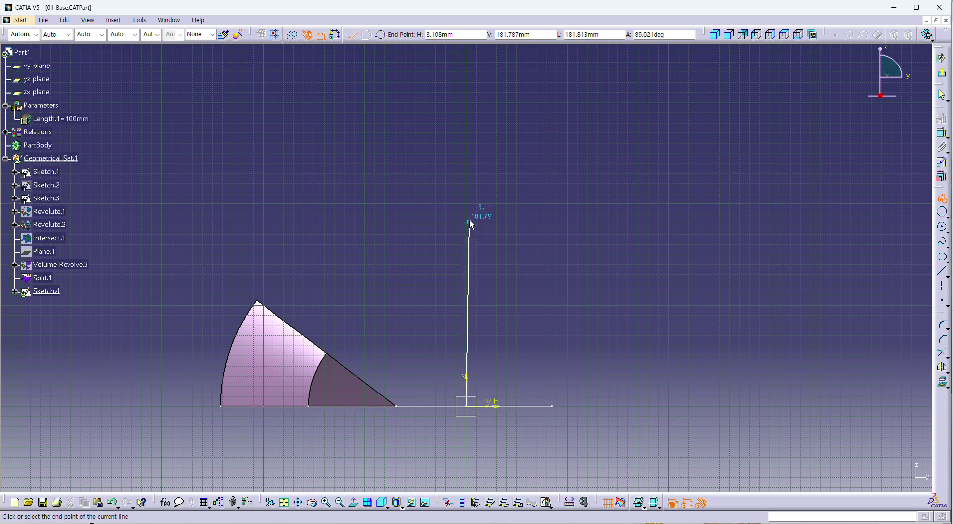
{"action": "left_click", "coordinate": [467, 201]}
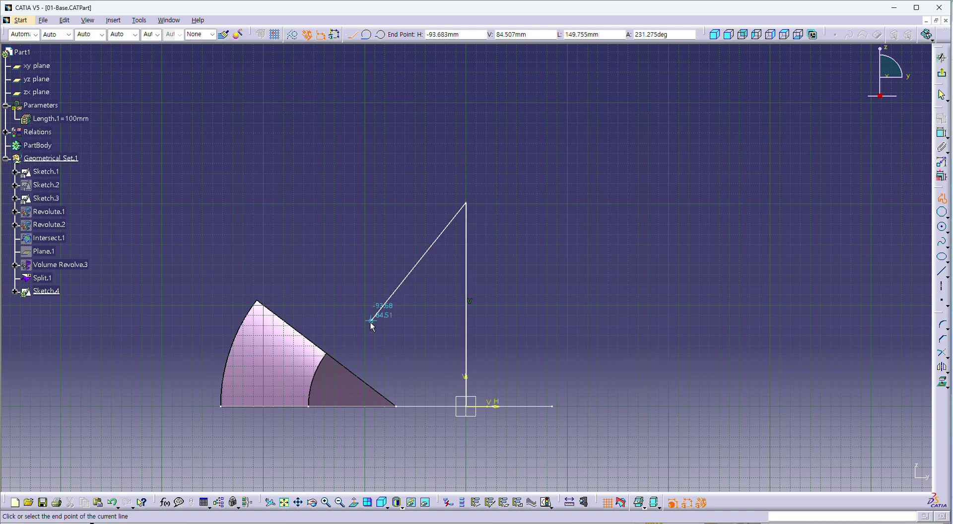
{"action": "double_click", "coordinate": [362, 343]}
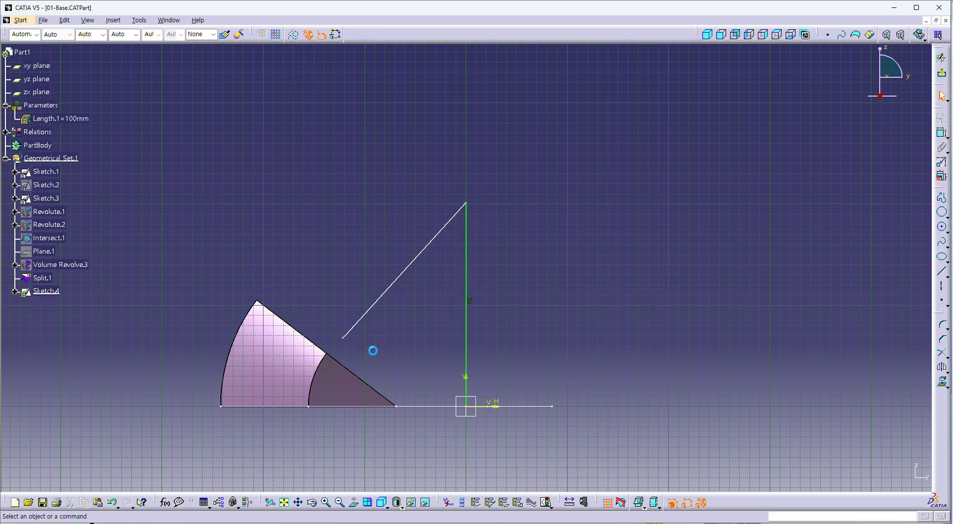
Make the slanted line's free end coincident with the middle corner of the split volume's sloping hexagonal face.
{"action": "left_click", "coordinate": [343, 338]}
{"action": "left_click", "coordinate": [326, 354], "text": "ctrl"}
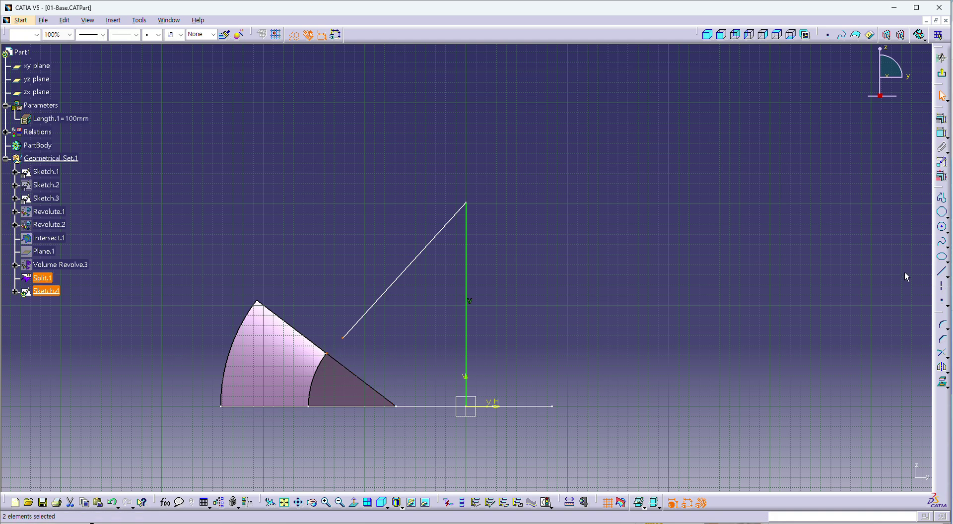
{"action": "left_click", "coordinate": [941, 118]}
{"action": "left_click", "coordinate": [894, 346]}
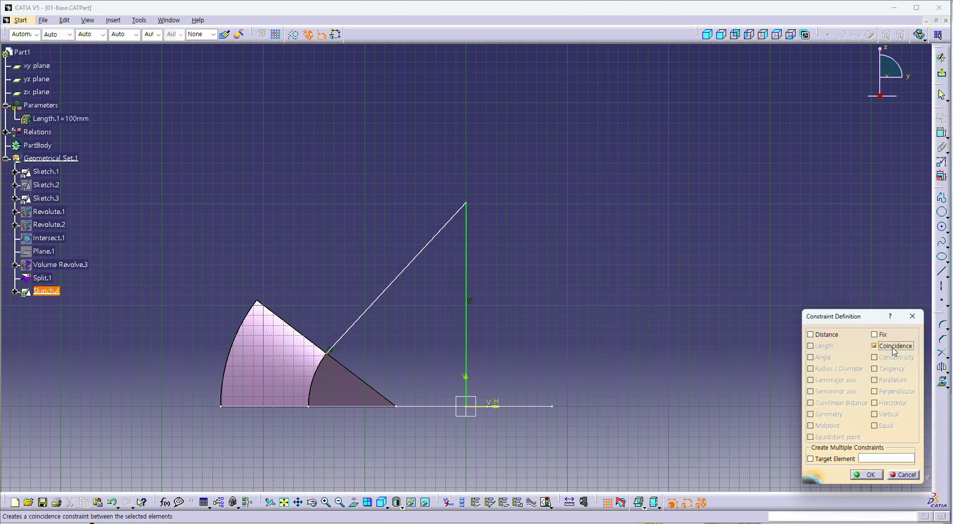
{"action": "left_click", "coordinate": [867, 474]}
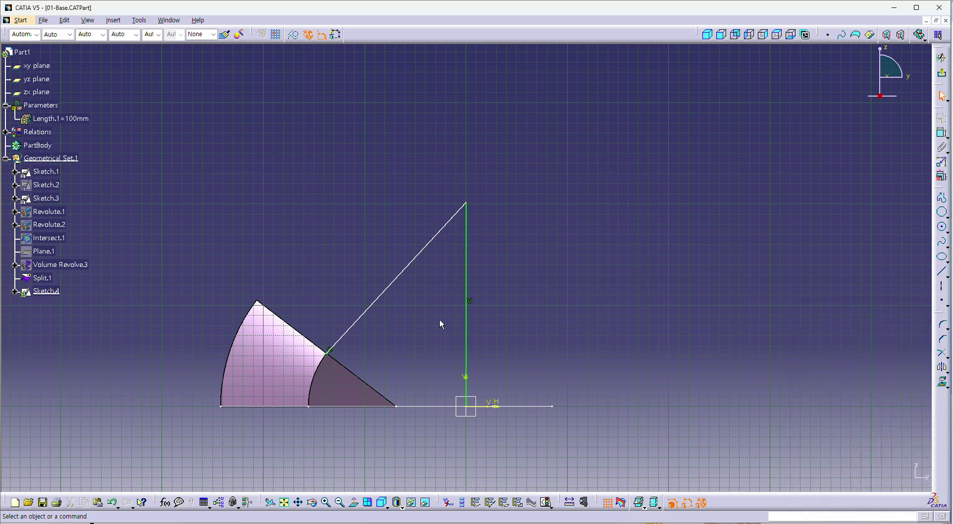
Constrain the slanted line perpendicular to the split volume's sloping hexagonal face and finish the sketch.
{"action": "left_click", "coordinate": [303, 333]}
{"action": "left_click", "coordinate": [370, 307], "text": "ctrl"}
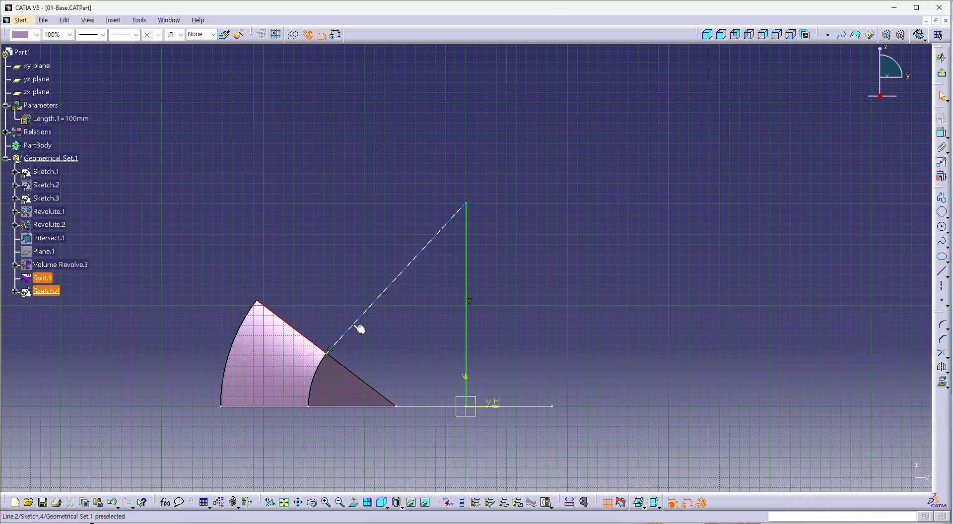
{"action": "left_click", "coordinate": [941, 118]}
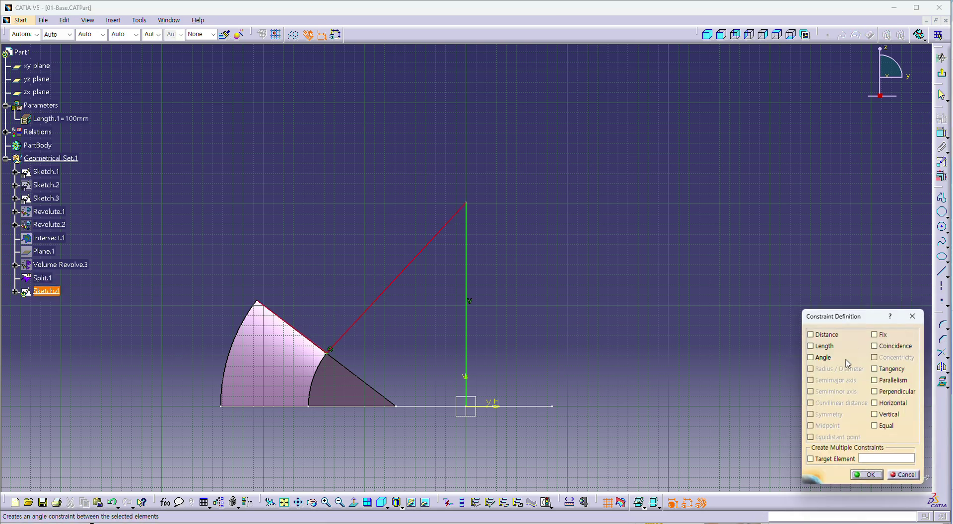
{"action": "left_click", "coordinate": [905, 394]}
{"action": "left_click", "coordinate": [866, 475]}
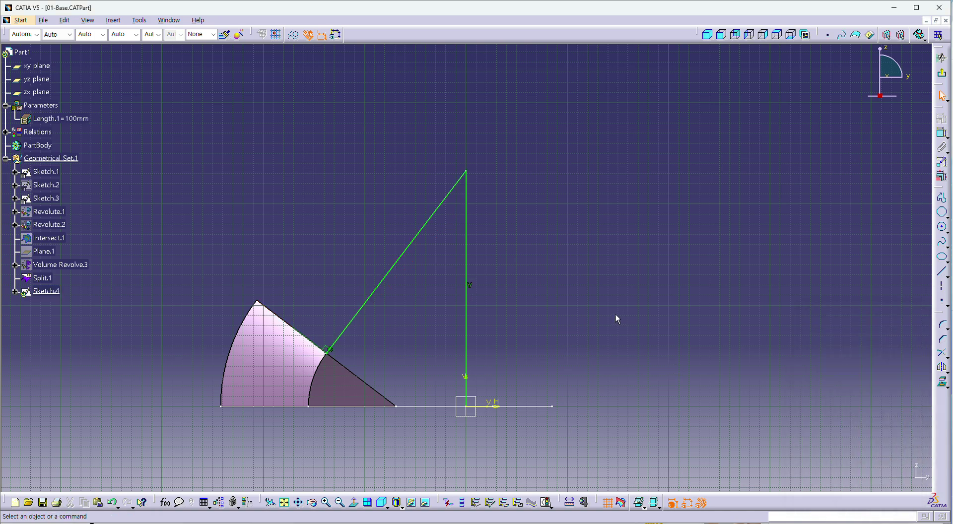
{"action": "left_click", "coordinate": [941, 73]}
Create point-to-point lines from the sketch's apex to two adjacent pentagon corners that are not on the edge shared with the hexagon.
{"action": "mouse_move", "coordinate": [562, 302]}
{"action": "middle_mouse_down"}
{"action": "mouse_move", "coordinate": [470, 309]}
{"action": "mouse_move", "coordinate": [579, 266]}
{"action": "mouse_move", "coordinate": [536, 285]}
{"action": "mouse_move", "coordinate": [537, 303]}
{"action": "middle_mouse_up"}
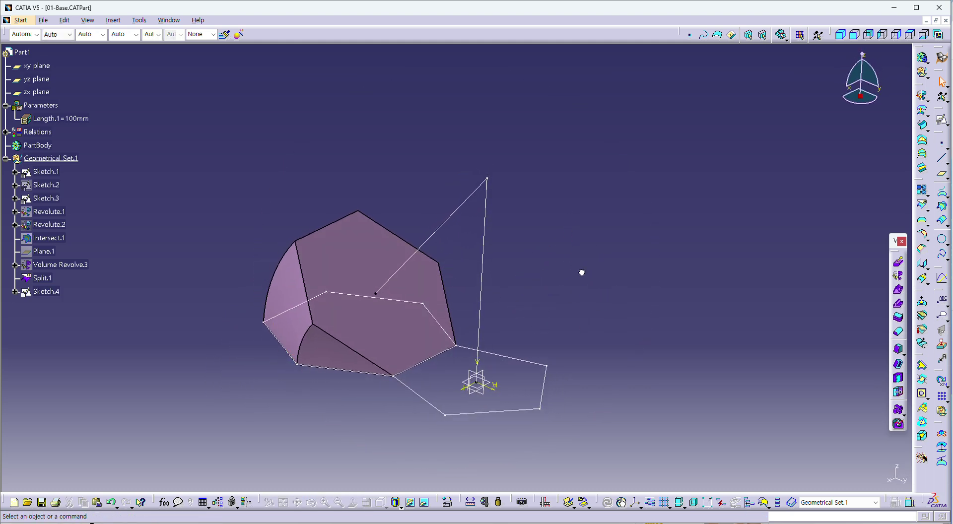
{"action": "left_click", "coordinate": [942, 173]}
{"action": "left_click", "coordinate": [942, 160]}
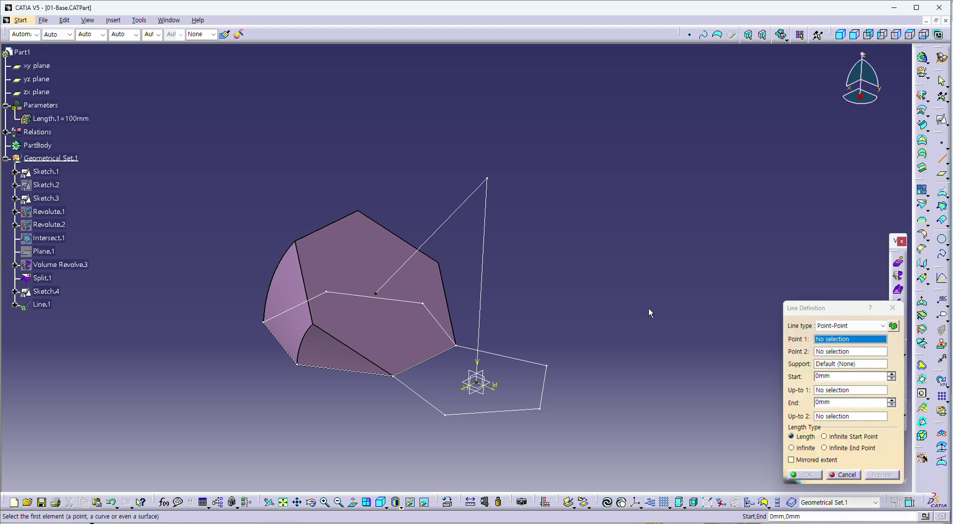
{"action": "left_click", "coordinate": [488, 178]}
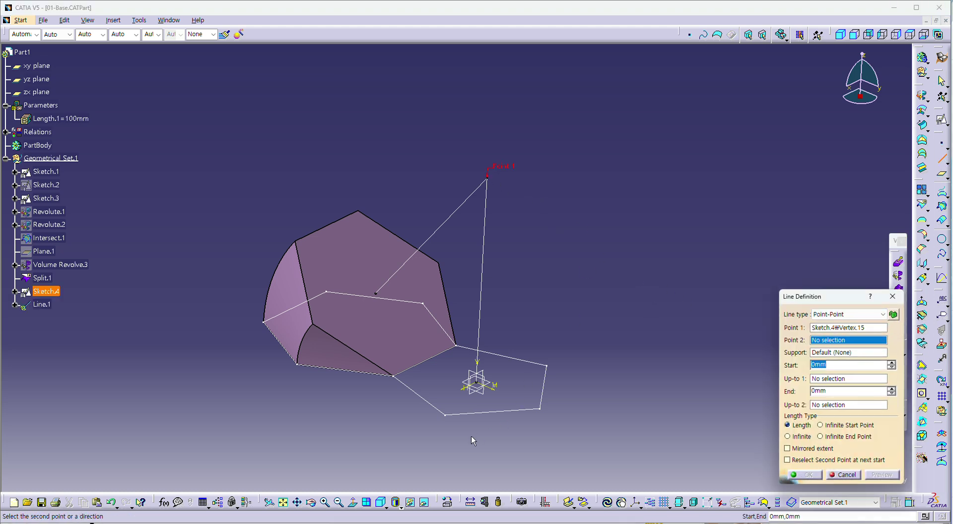
{"action": "left_click", "coordinate": [445, 415]}
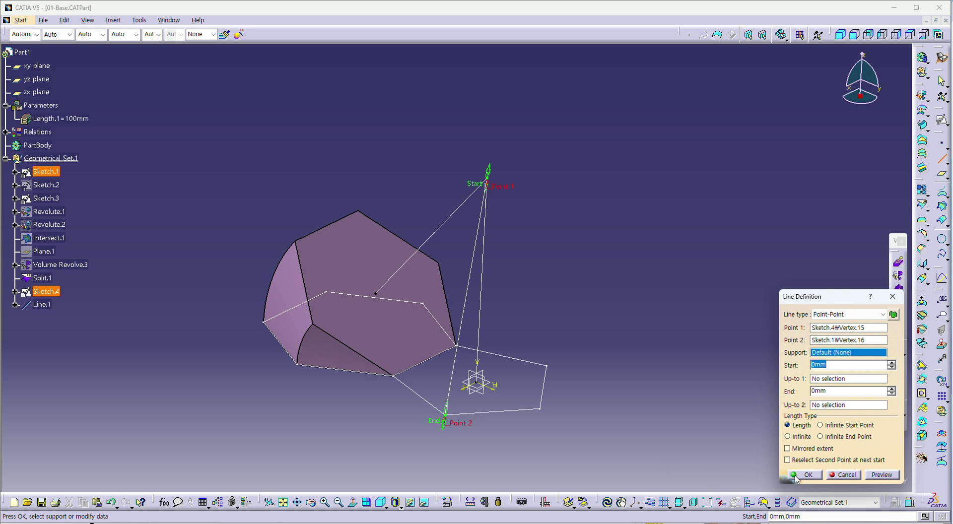
{"action": "left_click", "coordinate": [794, 476]}
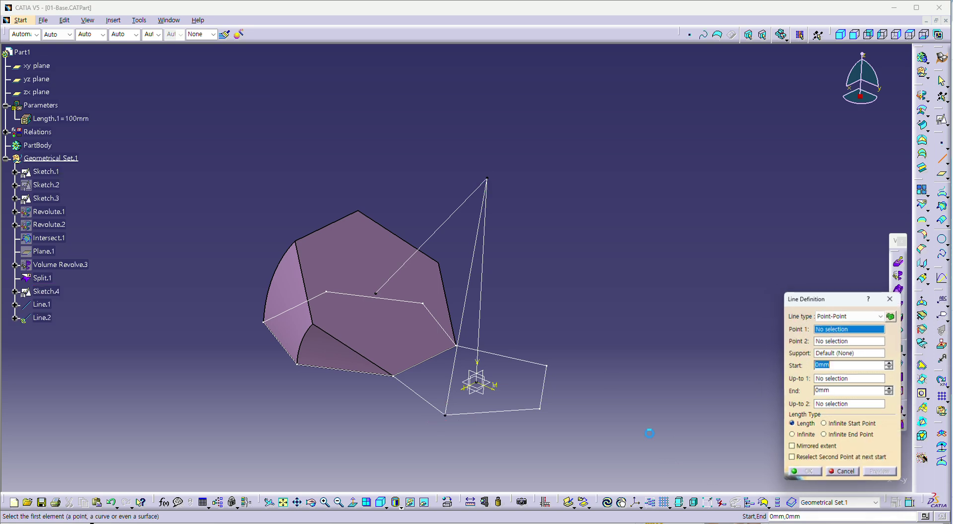
{"action": "left_click", "coordinate": [489, 179]}
{"action": "left_click", "coordinate": [540, 411]}
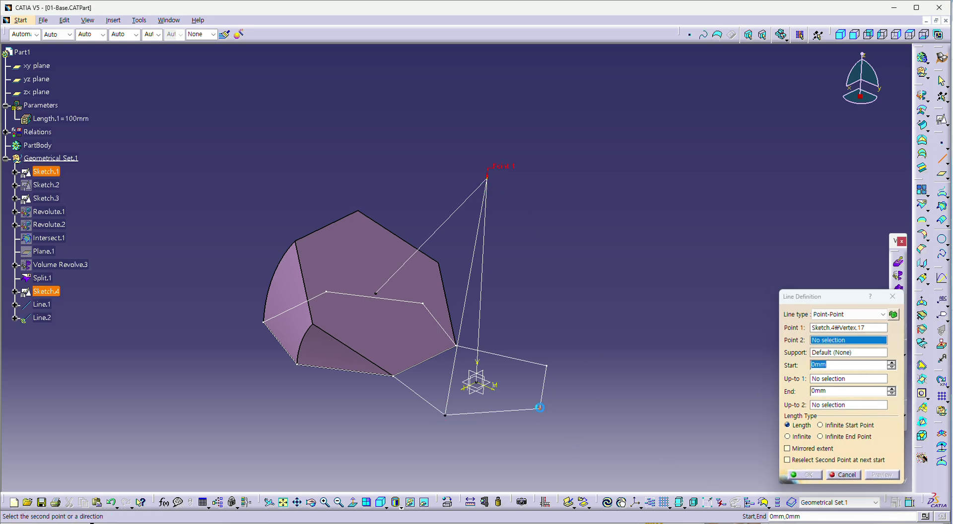
{"action": "left_click", "coordinate": [805, 476]}
Create point-to-point lines to the apex from both ends of the folded hexagon's edge opposite the shared edge, then end line creation.
{"action": "middle_click_drag", "start_coordinate": [419, 358], "coordinate": [477, 378]}
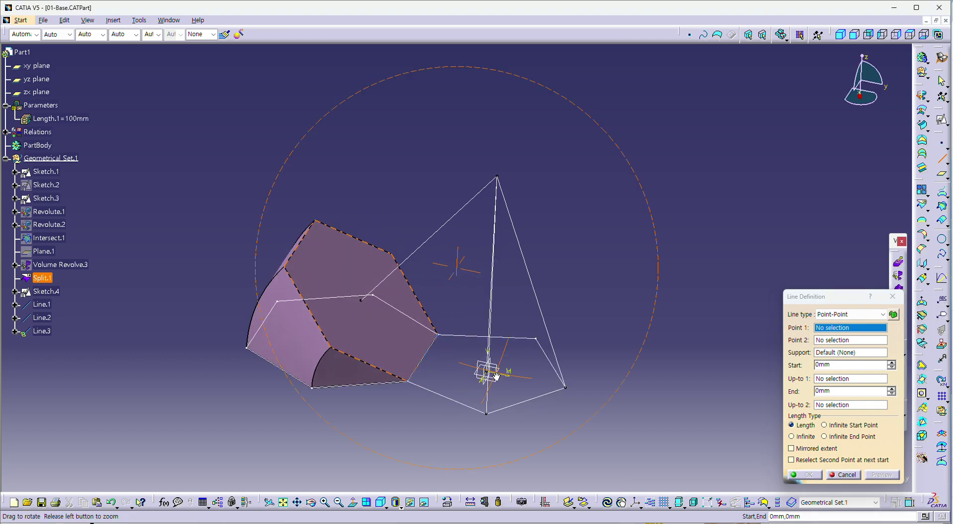
{"action": "left_click", "coordinate": [319, 222]}
{"action": "left_click", "coordinate": [498, 176]}
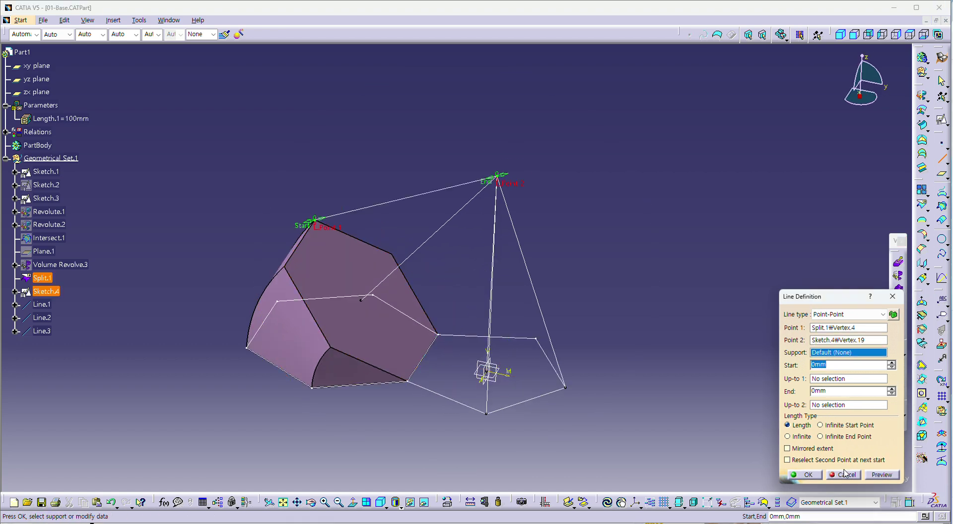
{"action": "left_click", "coordinate": [807, 475]}
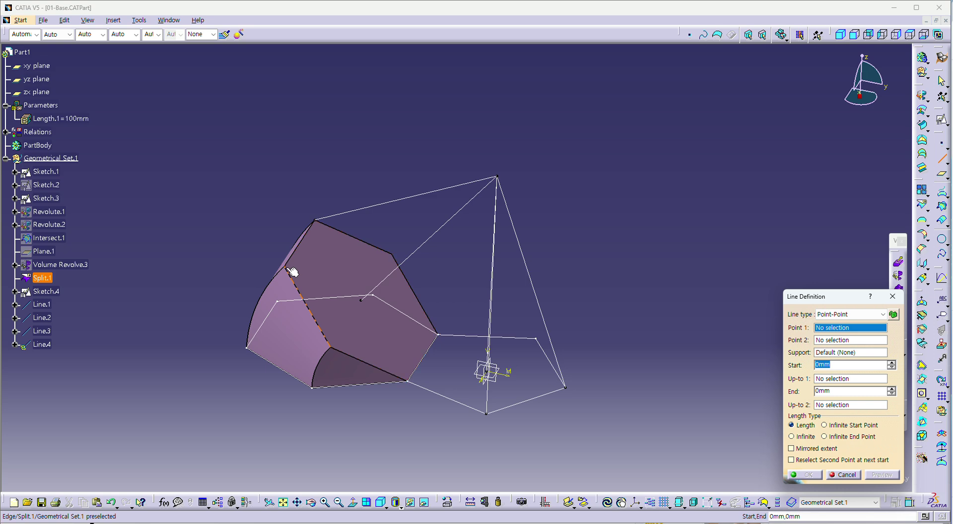
{"action": "left_click", "coordinate": [286, 263]}
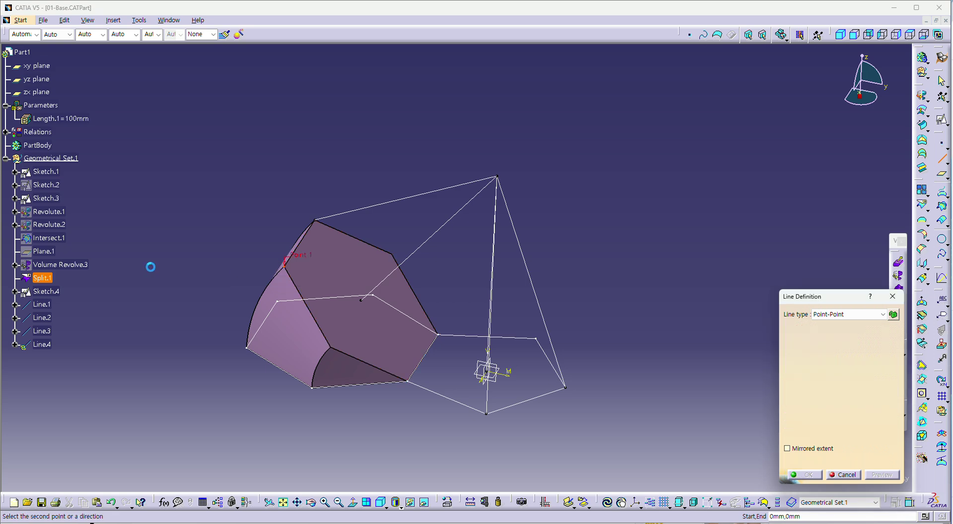
{"action": "left_click", "coordinate": [498, 177]}
{"action": "left_click", "coordinate": [805, 475]}
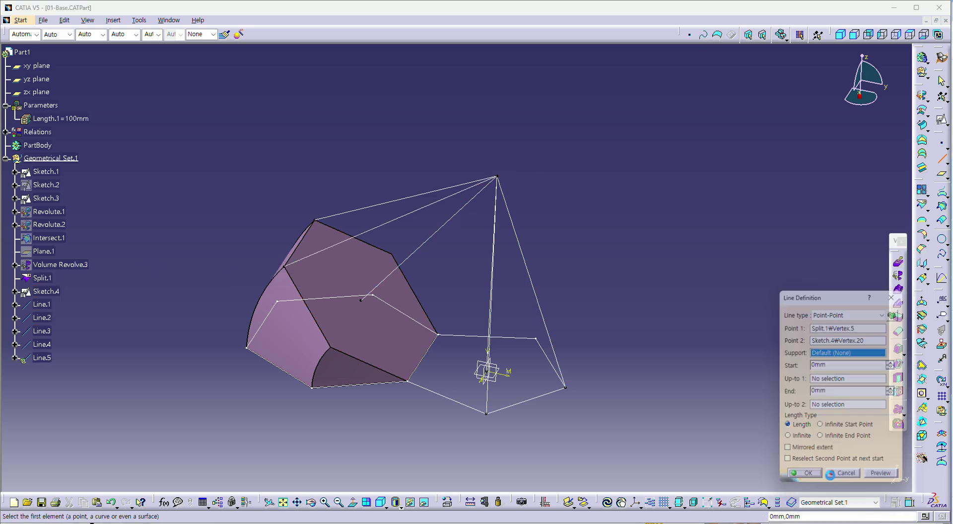
{"action": "left_click", "coordinate": [843, 475]}
Create a fill surface bounded by an extracted outer pentagon edge and the two lines joining its ends to the apex.
{"action": "middle_click_drag", "start_coordinate": [598, 356], "coordinate": [732, 258]}
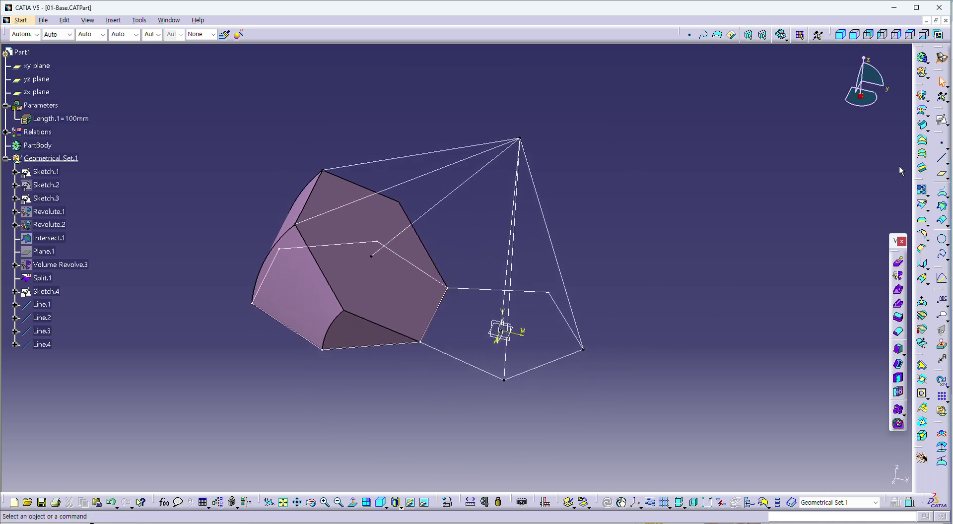
{"action": "left_click", "coordinate": [922, 142]}
{"action": "right_click", "coordinate": [768, 288]}
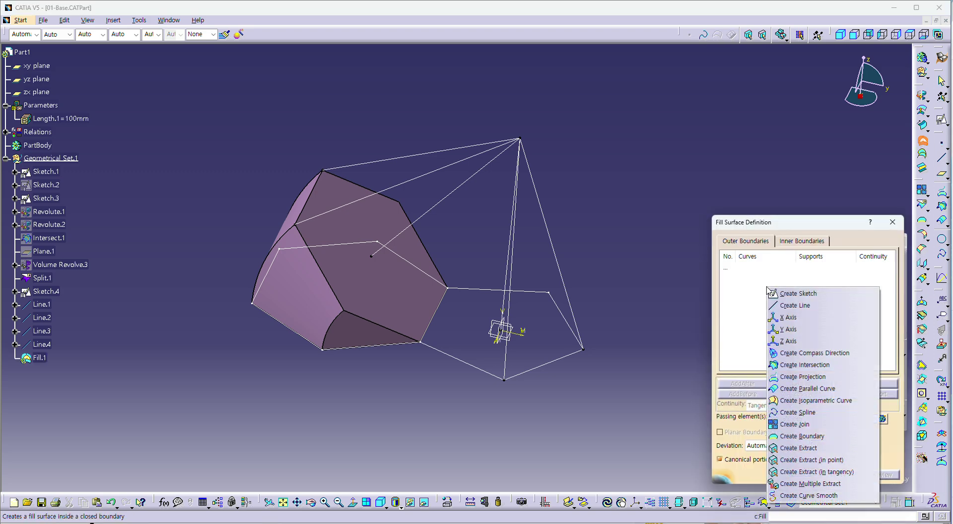
{"action": "left_click", "coordinate": [822, 448]}
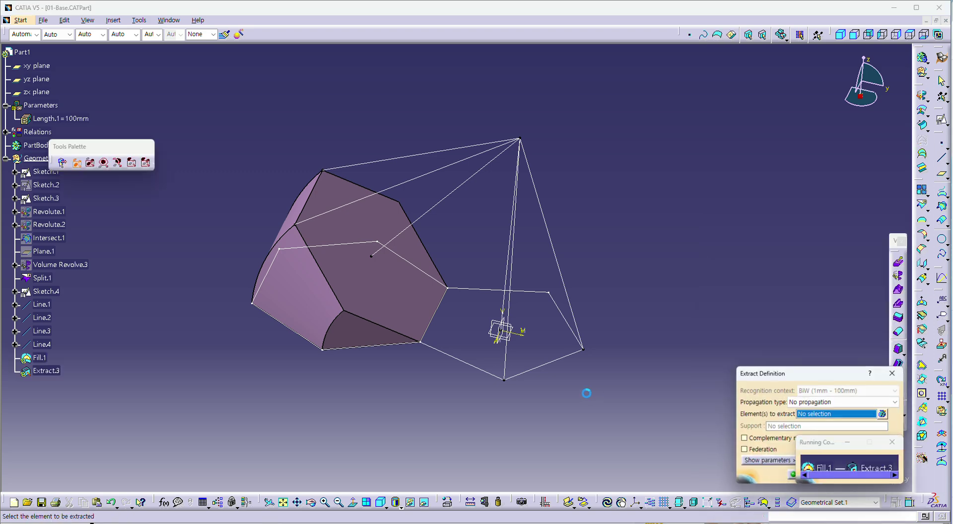
{"action": "left_click", "coordinate": [549, 363]}
{"action": "left_click", "coordinate": [809, 475]}
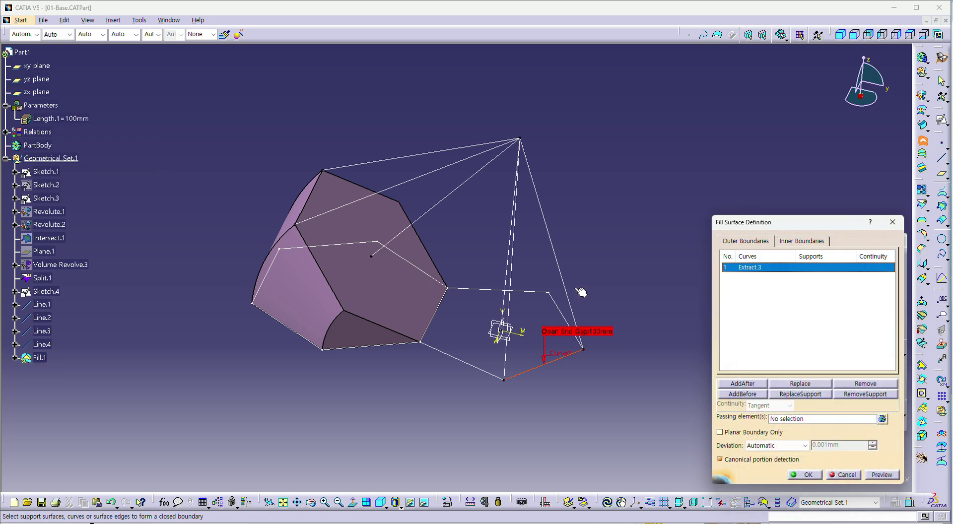
{"action": "left_click", "coordinate": [566, 268]}
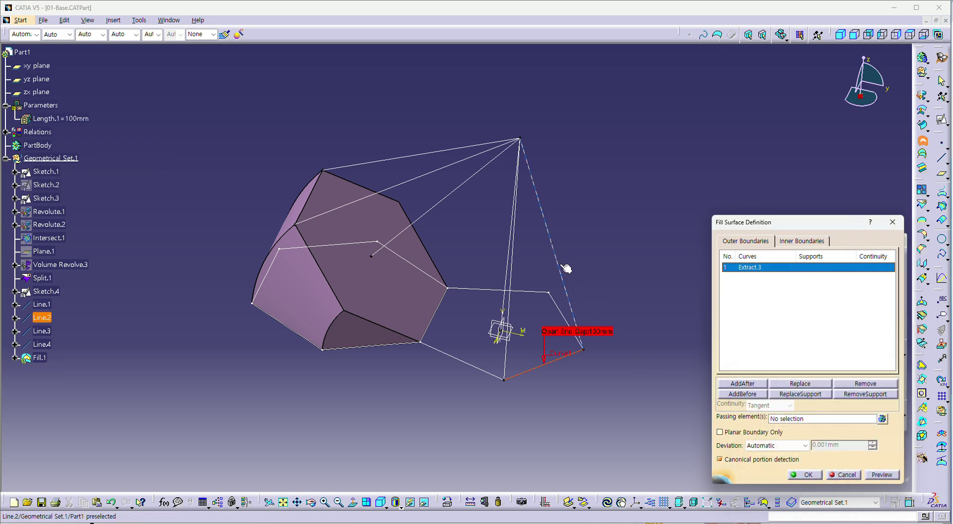
{"action": "left_click", "coordinate": [510, 353]}
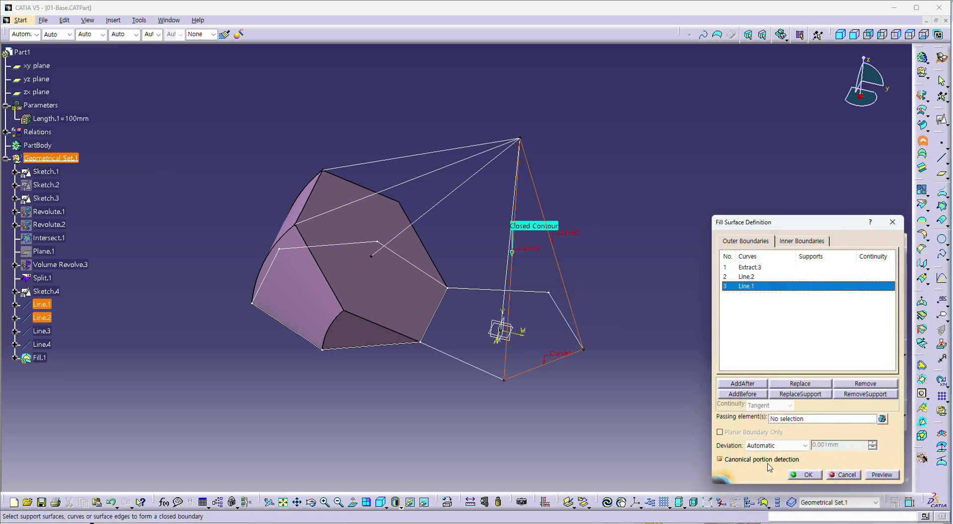
{"action": "left_click", "coordinate": [809, 475]}
Create a fill surface bounded by the split volume's edge opposite the shared edge and its two lines to the apex.
{"action": "middle_click_drag", "start_coordinate": [606, 386], "coordinate": [626, 389]}
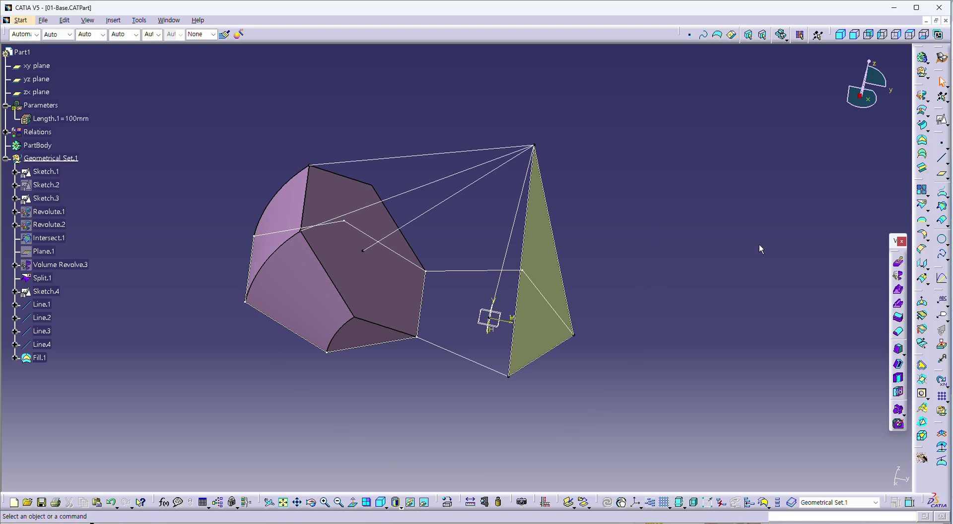
{"action": "left_click", "coordinate": [922, 140]}
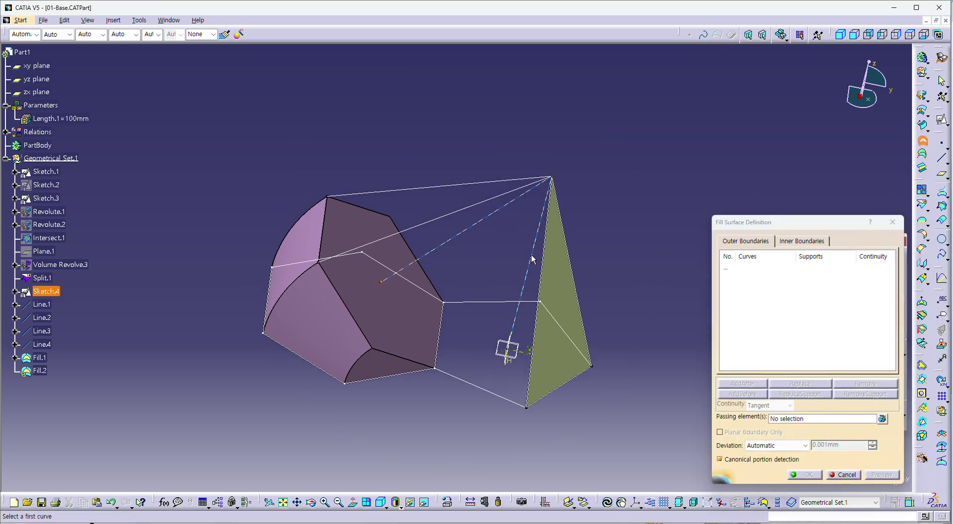
{"action": "left_click", "coordinate": [333, 225]}
{"action": "left_click", "coordinate": [437, 188]}
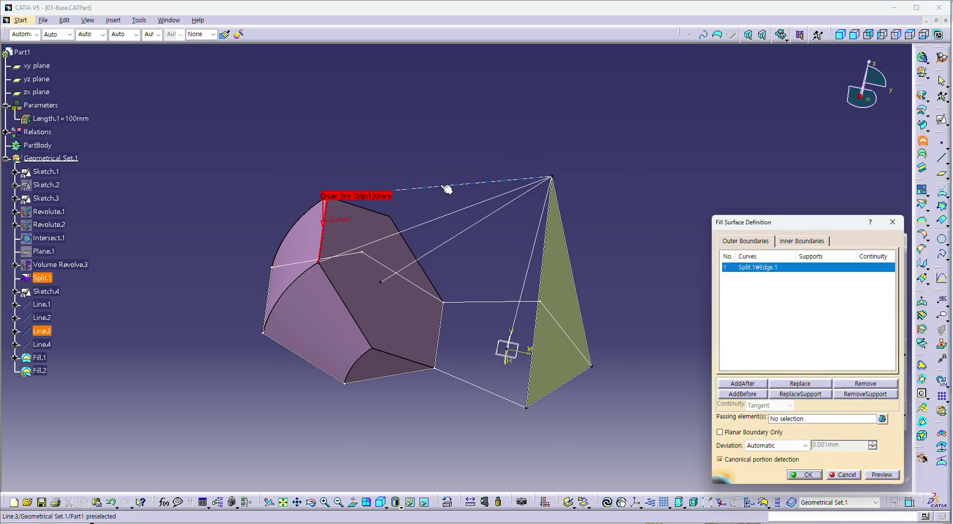
{"action": "middle_click_drag", "start_coordinate": [434, 219], "coordinate": [379, 252]}
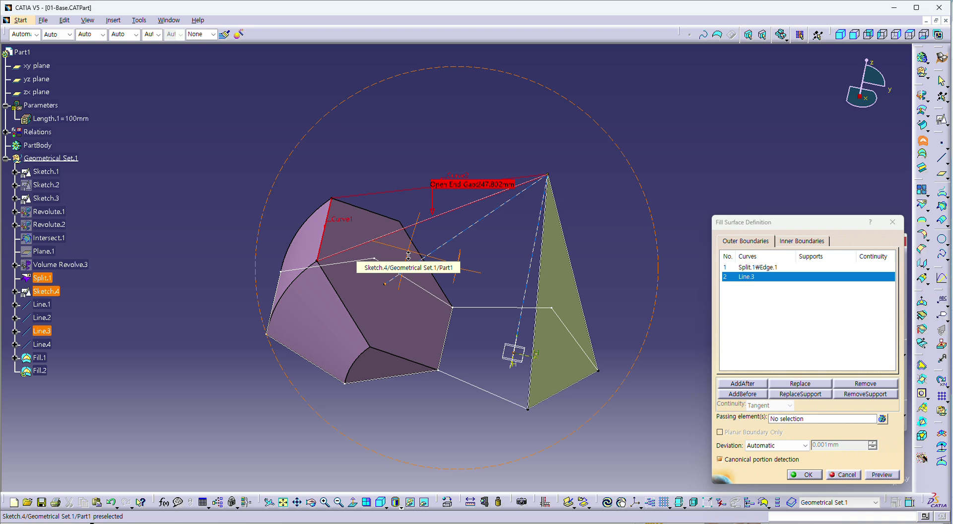
{"action": "left_click", "coordinate": [426, 222]}
{"action": "left_click", "coordinate": [882, 475]}
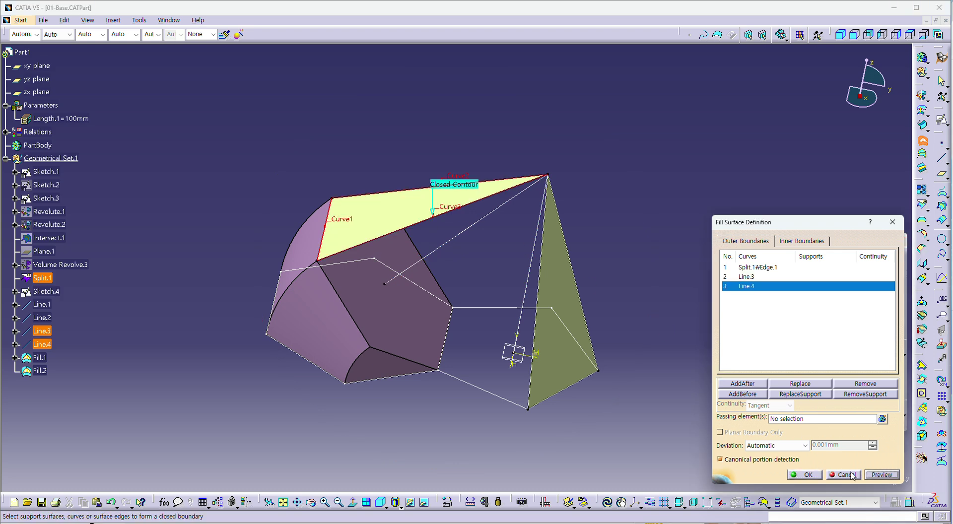
{"action": "left_click", "coordinate": [805, 476]}
Circular-pattern the pentagon-side triangular fill as a complete crown of 5 instances about the sketch line from the pentagon's centre to the apex.
{"action": "mouse_move", "coordinate": [702, 313]}
{"action": "middle_mouse_down"}
{"action": "mouse_move", "coordinate": [575, 302]}
{"action": "mouse_move", "coordinate": [657, 293]}
{"action": "mouse_move", "coordinate": [684, 318]}
{"action": "middle_mouse_up"}
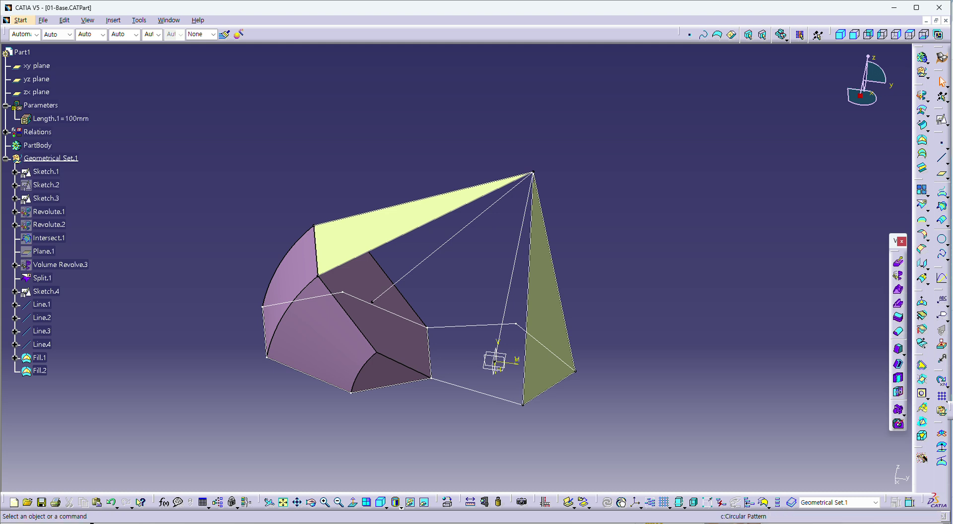
{"action": "left_click", "coordinate": [941, 397]}
{"action": "left_click", "coordinate": [819, 332]}
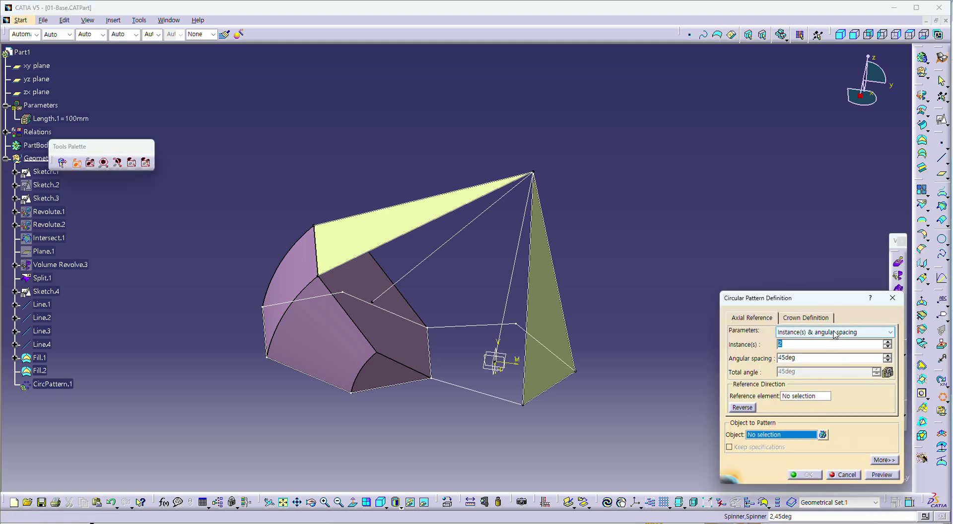
{"action": "left_click", "coordinate": [820, 366]}
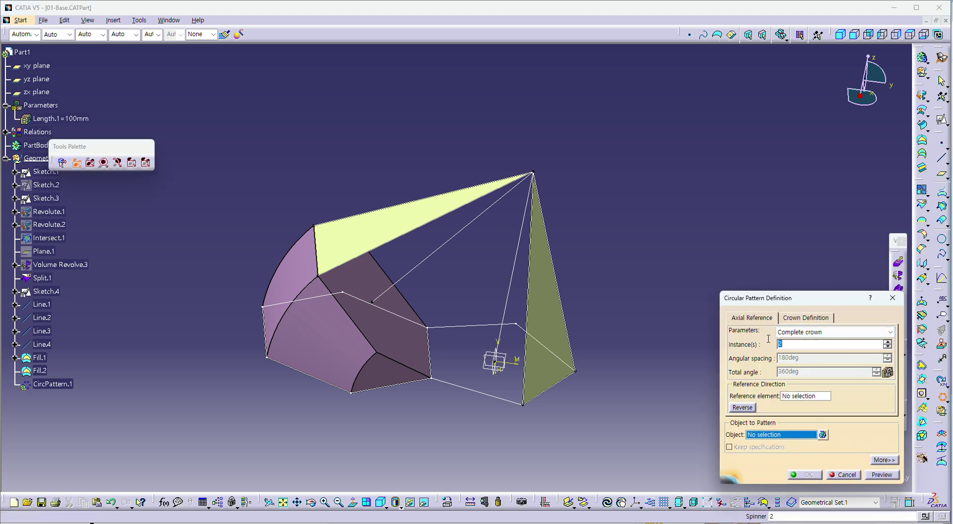
{"action": "type", "text": "5"}
{"action": "left_click", "coordinate": [806, 396]}
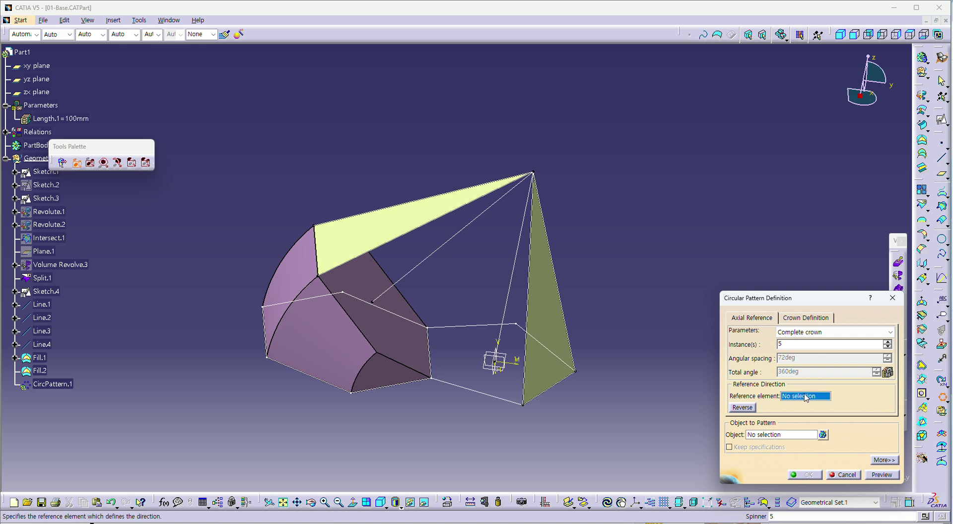
{"action": "left_click", "coordinate": [782, 435]}
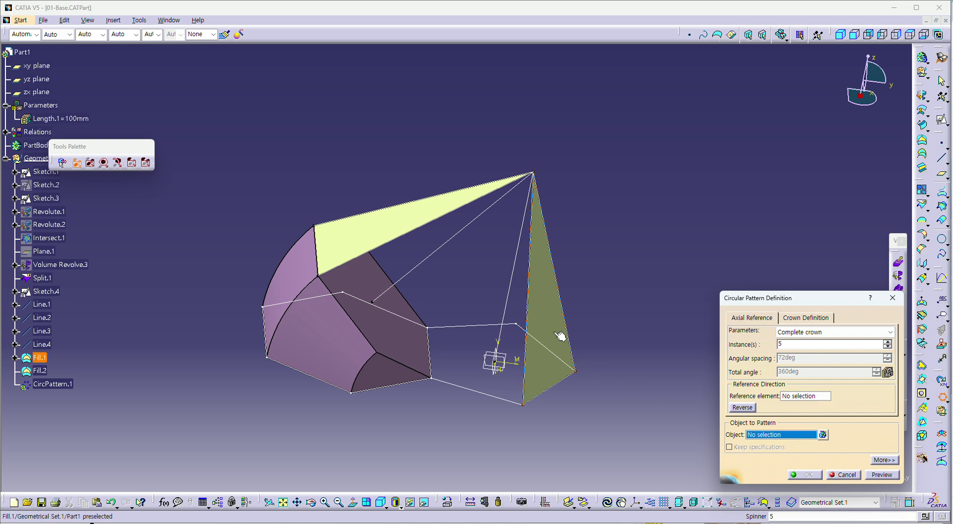
{"action": "left_click", "coordinate": [545, 320]}
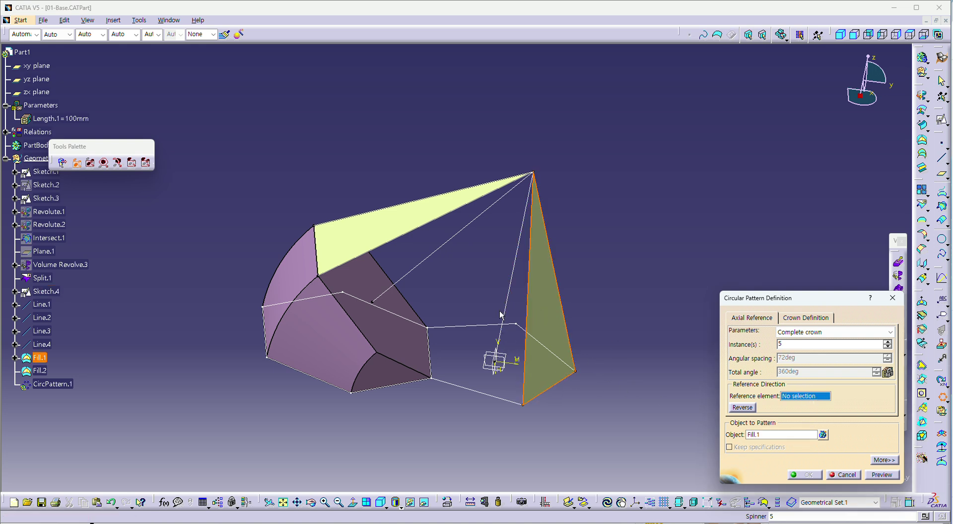
{"action": "left_click", "coordinate": [514, 299]}
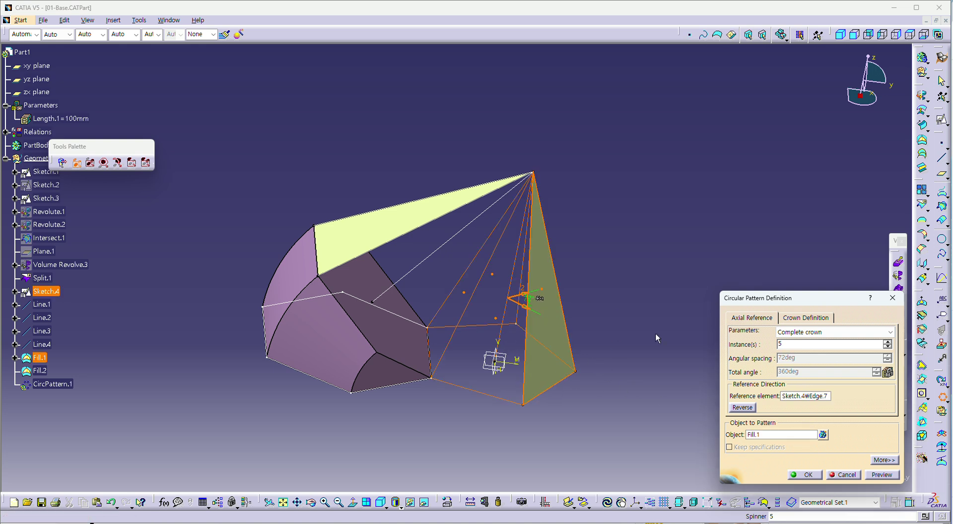
{"action": "left_click", "coordinate": [883, 474]}
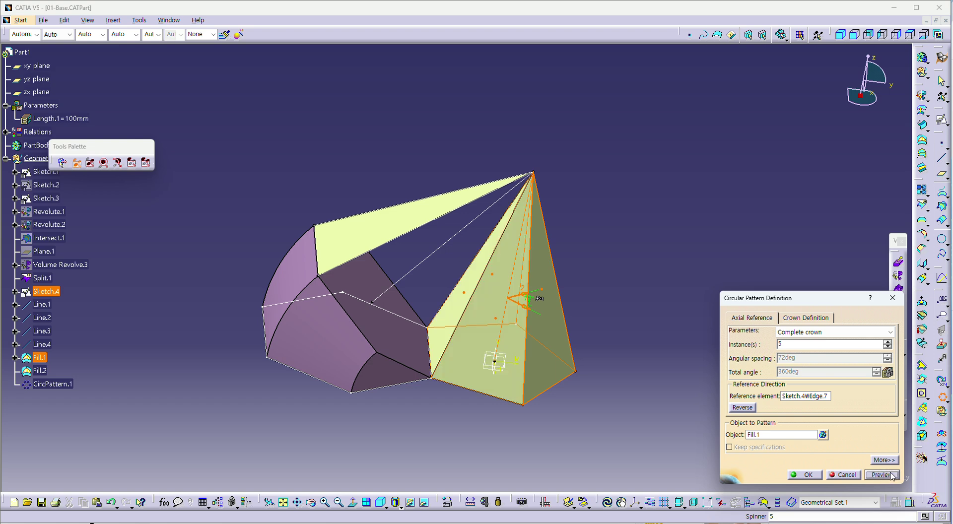
{"action": "left_click", "coordinate": [805, 475]}
Create a fill surface closing the pyramid's base, using the pentagon sketch as its boundary.
{"action": "middle_click_drag", "start_coordinate": [513, 426], "coordinate": [670, 281]}
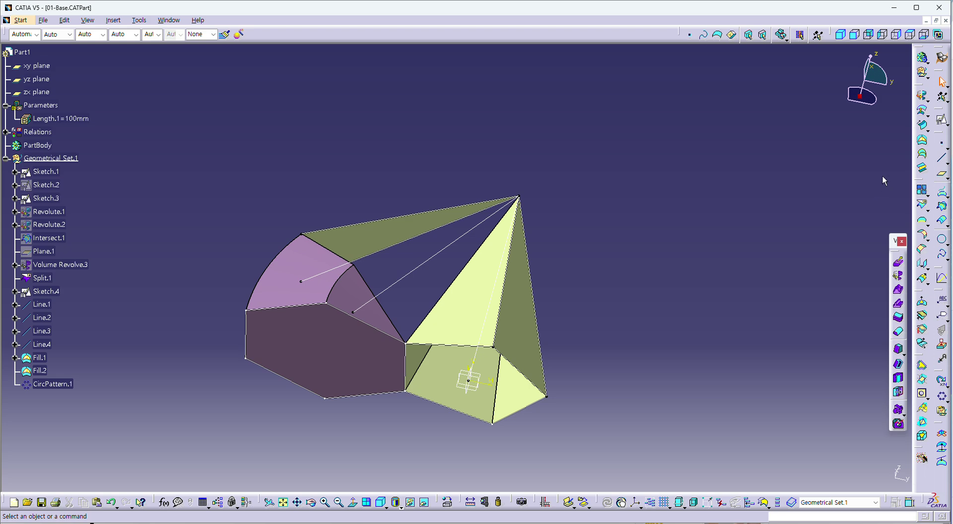
{"action": "left_click", "coordinate": [922, 140]}
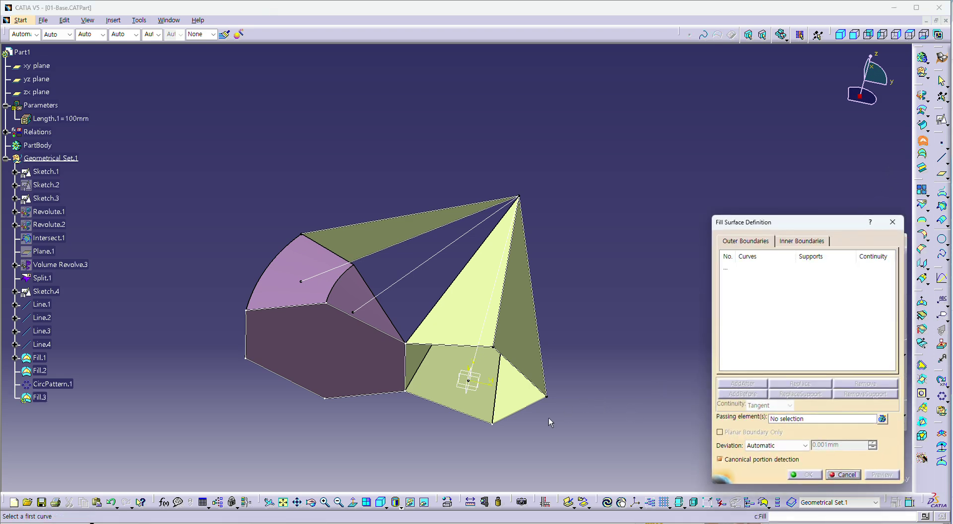
{"action": "left_click", "coordinate": [536, 411]}
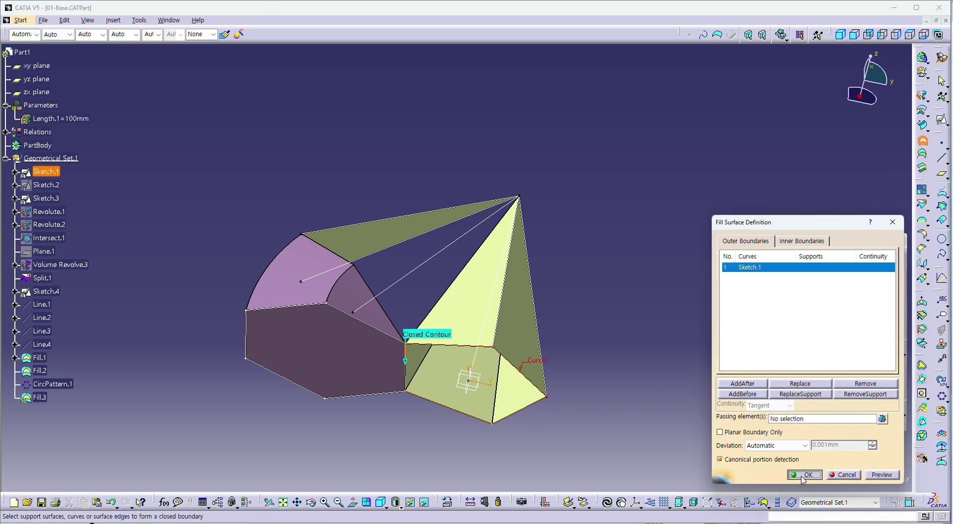
{"action": "left_click", "coordinate": [803, 475]}
Insert a new geometrical set under Part1 without entering a name.
{"action": "middle_click_drag", "start_coordinate": [485, 389], "coordinate": [671, 305]}
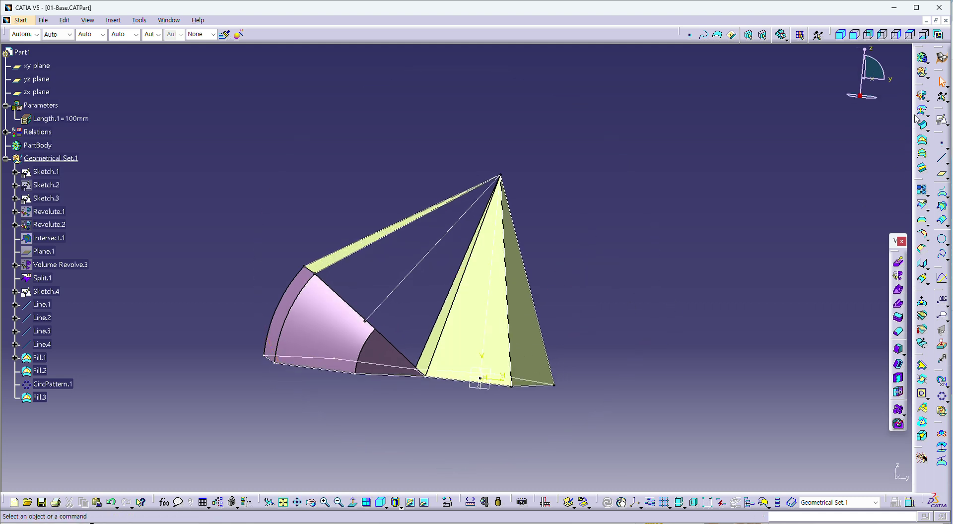
{"action": "left_click", "coordinate": [922, 72]}
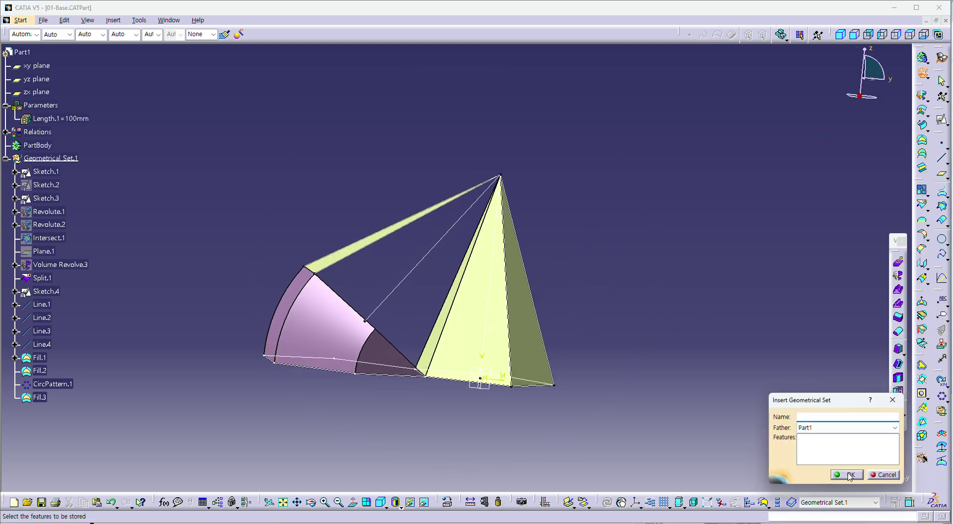
{"action": "left_click", "coordinate": [849, 475]}
Join the pentagon-side triangular fill, its circular pattern and the pentagon base fill into one surface.
{"action": "left_click", "coordinate": [923, 190]}
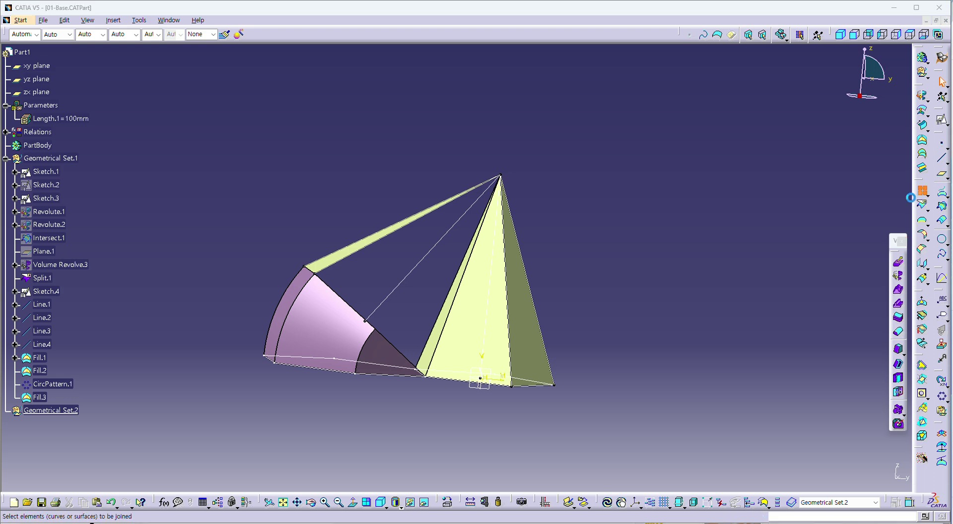
{"action": "middle_click_drag", "start_coordinate": [379, 385], "coordinate": [289, 418]}
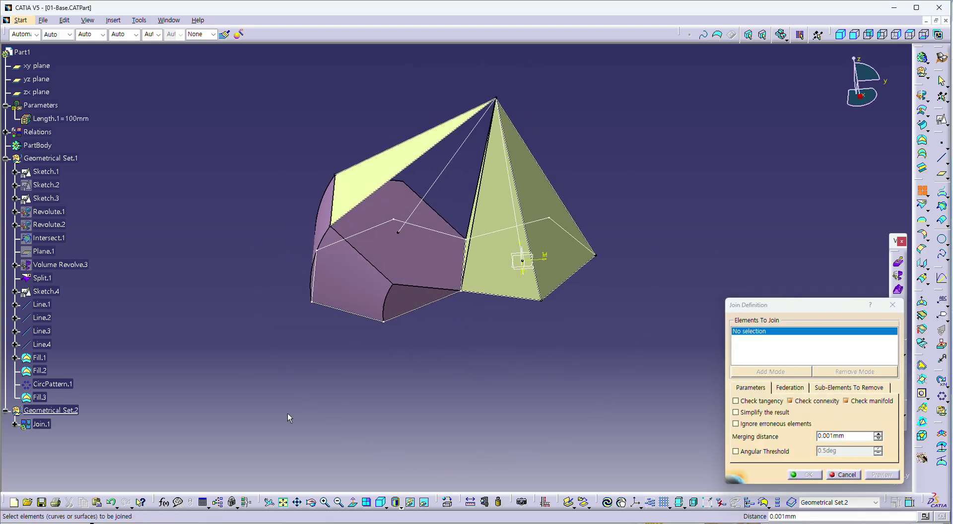
{"action": "left_click", "coordinate": [38, 358]}
{"action": "left_click", "coordinate": [52, 384]}
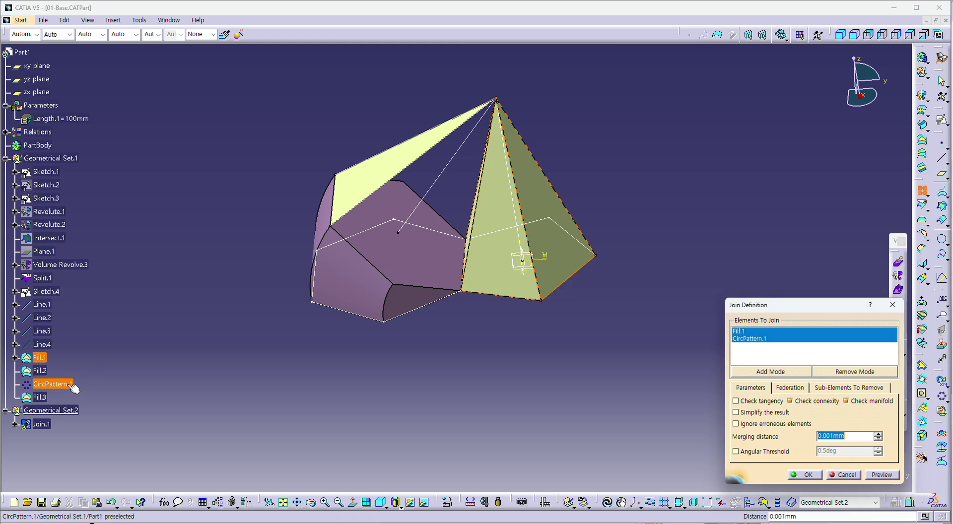
{"action": "left_click", "coordinate": [47, 400]}
{"action": "left_click", "coordinate": [882, 476]}
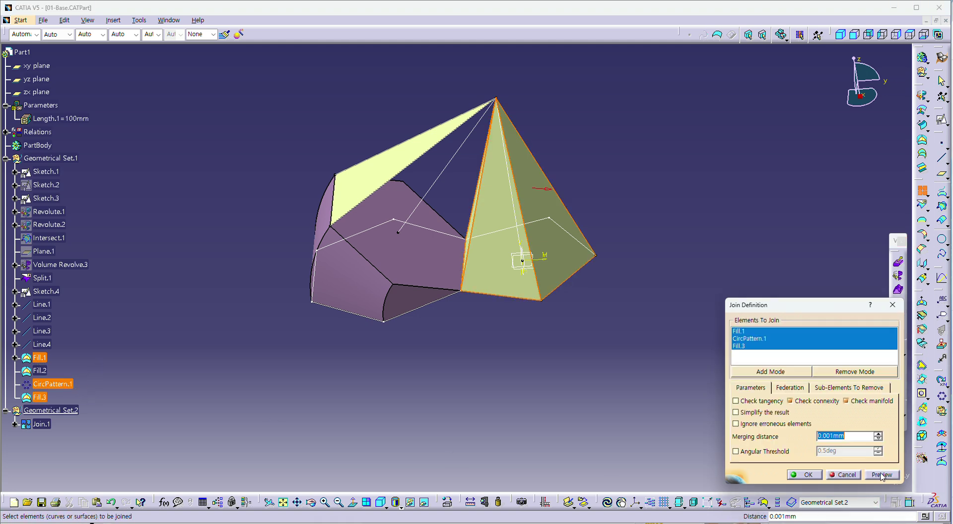
{"action": "left_click", "coordinate": [805, 475]}
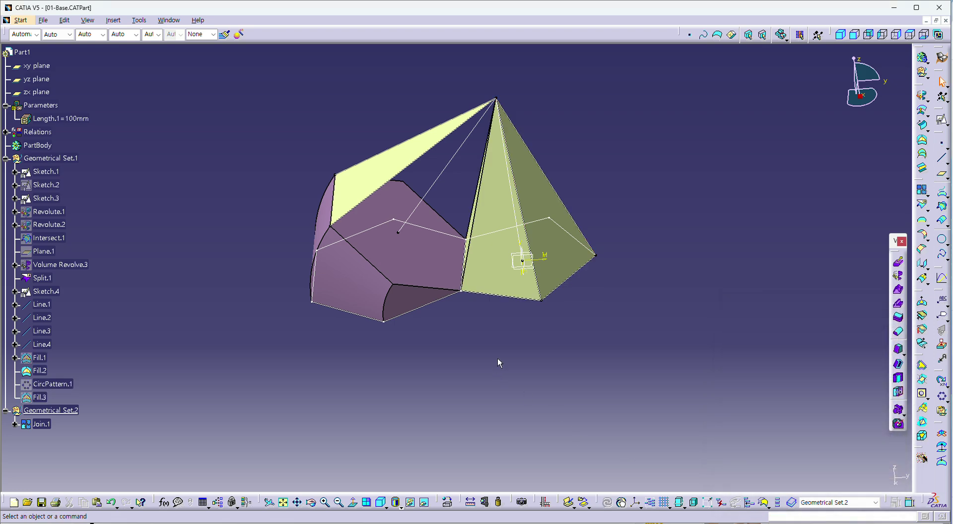
Hide the joined pentagonal pyramid and make Geometrical Set.1 the work object.
{"action": "middle_click_drag", "start_coordinate": [498, 356], "coordinate": [511, 382]}
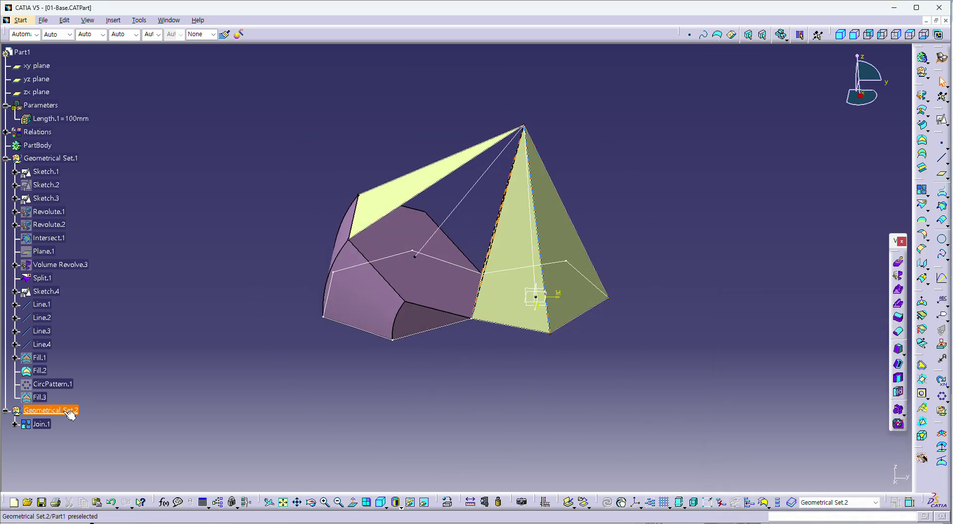
{"action": "right_click", "coordinate": [40, 425]}
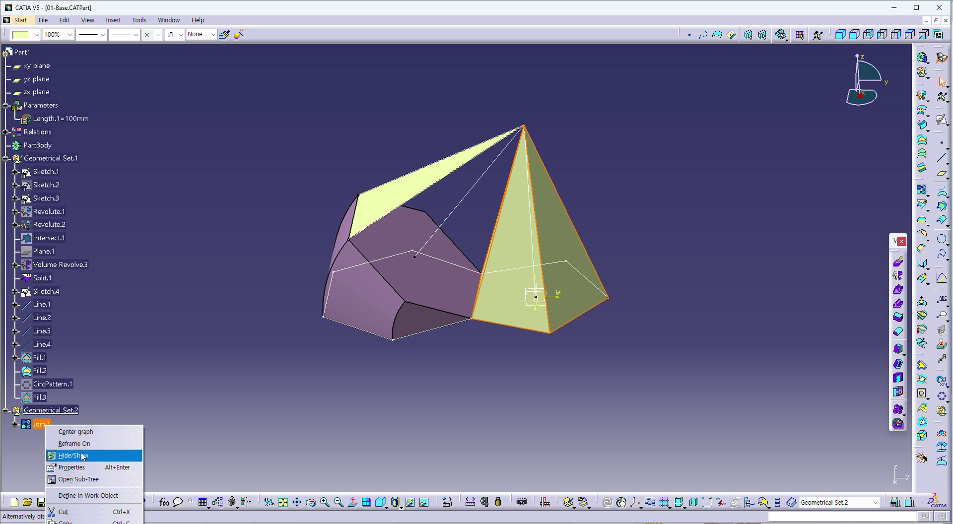
{"action": "left_click", "coordinate": [84, 457]}
{"action": "middle_click_drag", "start_coordinate": [485, 385], "coordinate": [459, 365]}
{"action": "right_click", "coordinate": [50, 159]}
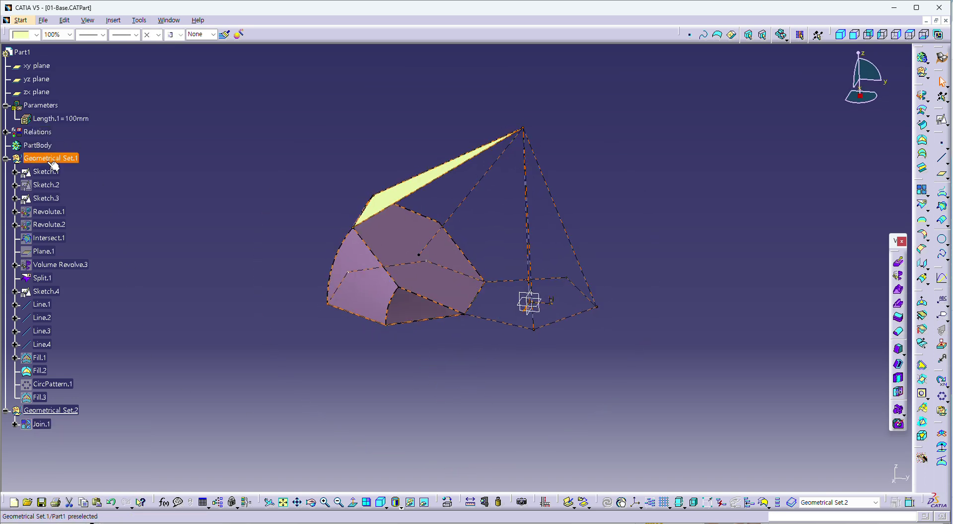
{"action": "left_click", "coordinate": [106, 233]}
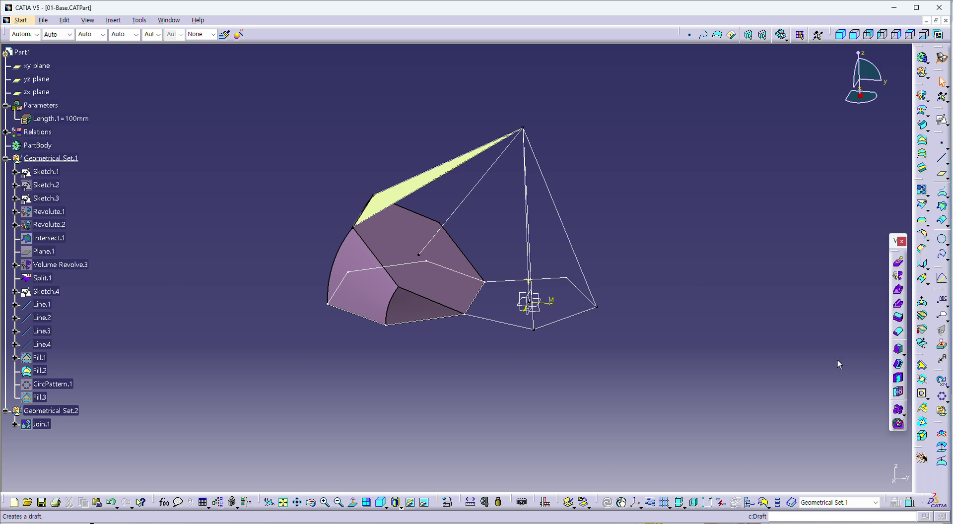
Circular-pattern the hexagon-side triangular fill as a complete crown of 6 instances about the hexagon's axis line in Sketch.4.
{"action": "left_click", "coordinate": [942, 396]}
{"action": "middle_click_drag", "start_coordinate": [440, 385], "coordinate": [505, 433]}
{"action": "left_click", "coordinate": [839, 333]}
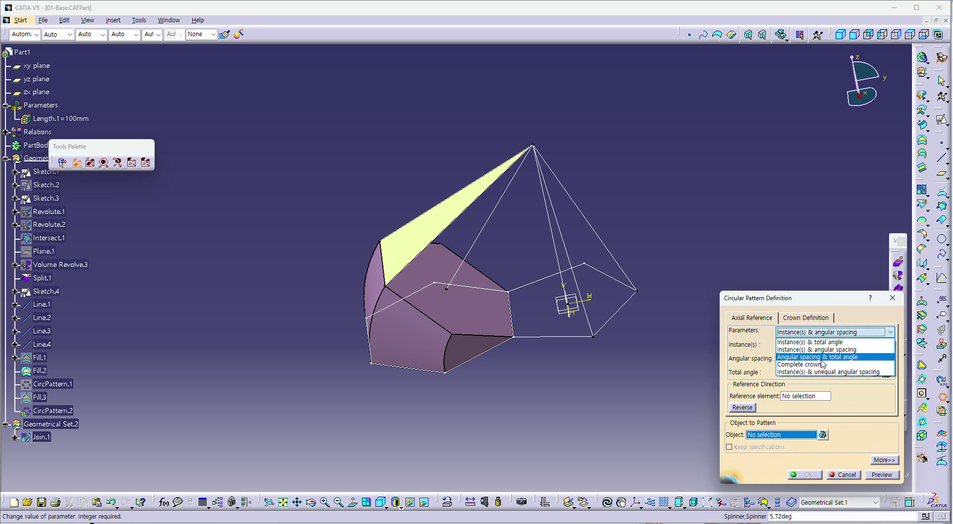
{"action": "left_click", "coordinate": [802, 367]}
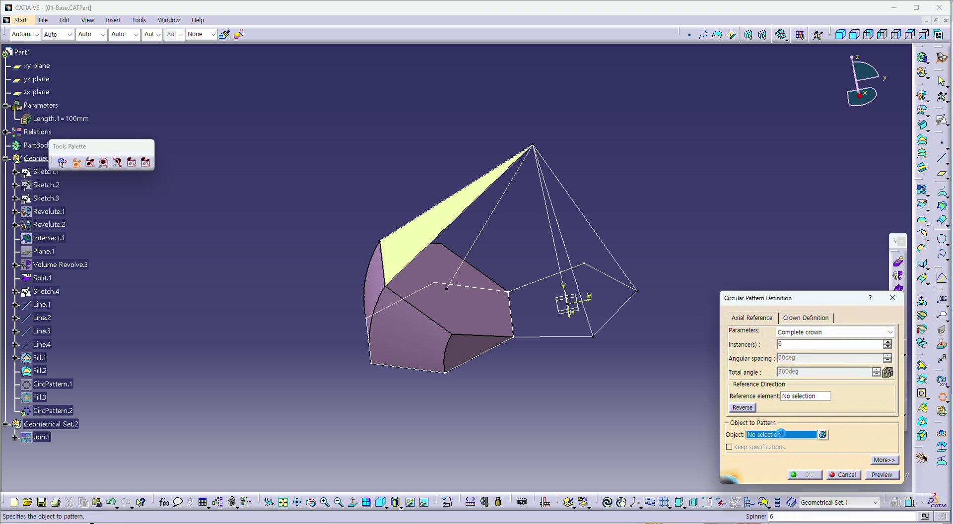
{"action": "left_click", "coordinate": [432, 221]}
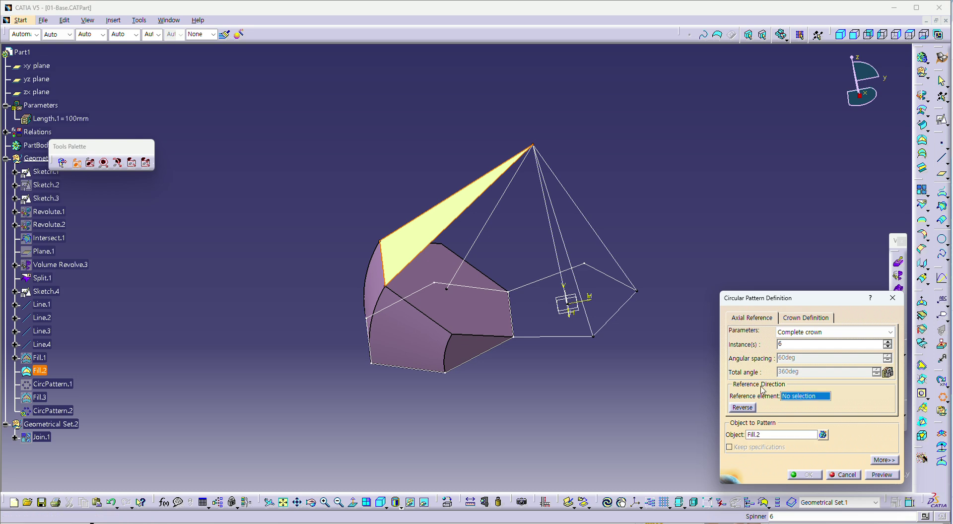
{"action": "left_click", "coordinate": [481, 241]}
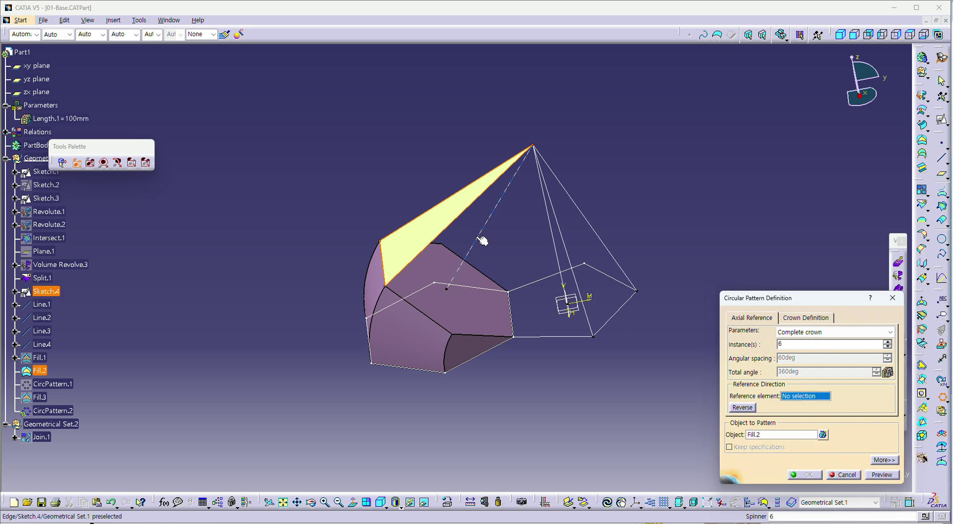
{"action": "left_click", "coordinate": [882, 476]}
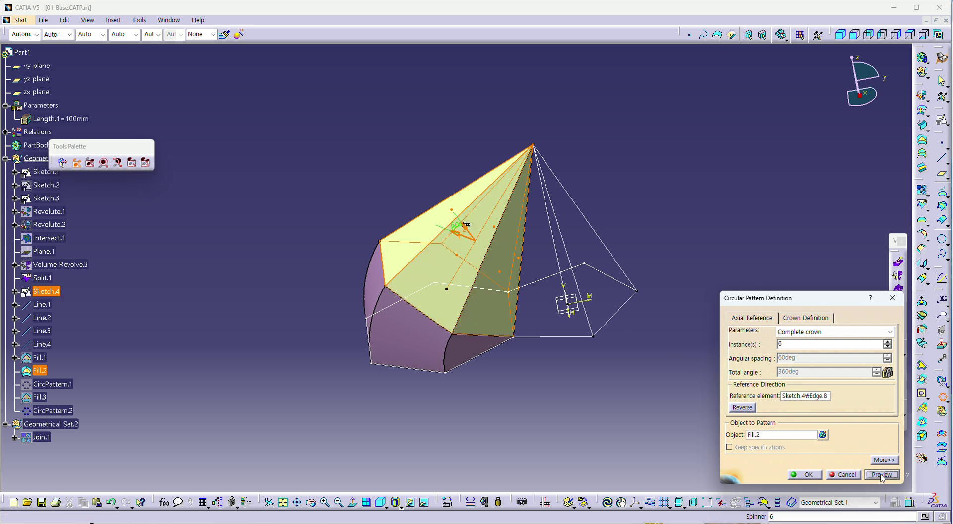
{"action": "left_click", "coordinate": [805, 476]}
Hide the split volume, the folded hexagon sketch and the pentagon sketch, leaving the hexagonal pyramid's open base edges selectable.
{"action": "middle_click_drag", "start_coordinate": [576, 328], "coordinate": [571, 322]}
{"action": "right_click", "coordinate": [405, 329]}
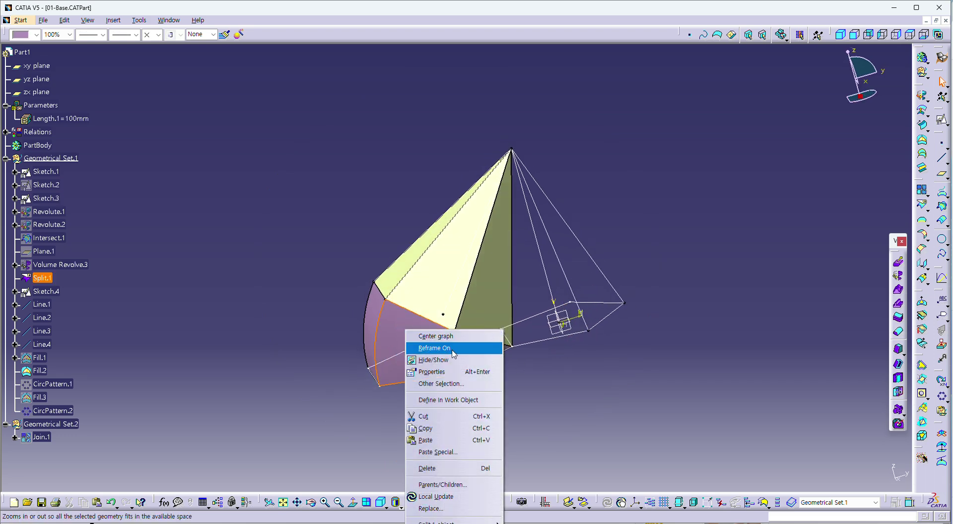
{"action": "left_click", "coordinate": [447, 359]}
{"action": "right_click", "coordinate": [470, 368]}
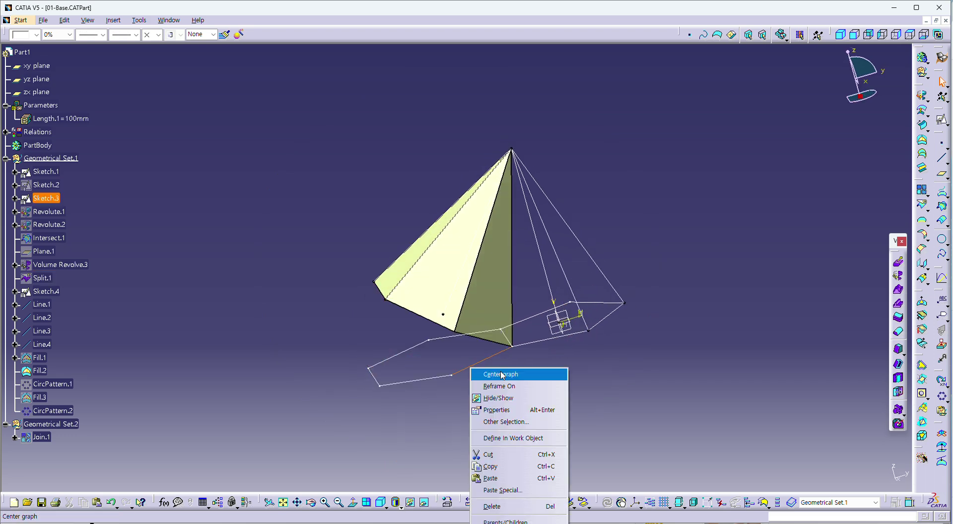
{"action": "left_click", "coordinate": [504, 399]}
{"action": "middle_click_drag", "start_coordinate": [576, 368], "coordinate": [579, 361]}
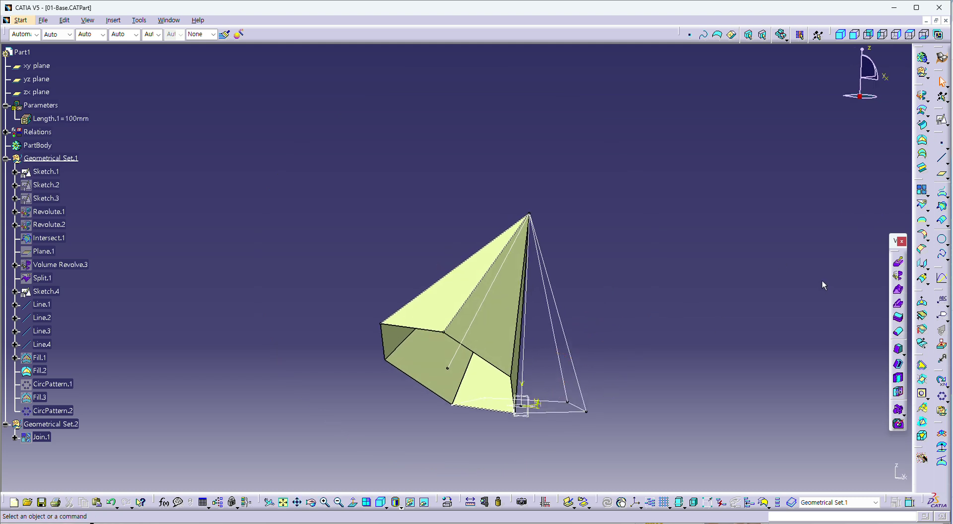
{"action": "left_click", "coordinate": [921, 141]}
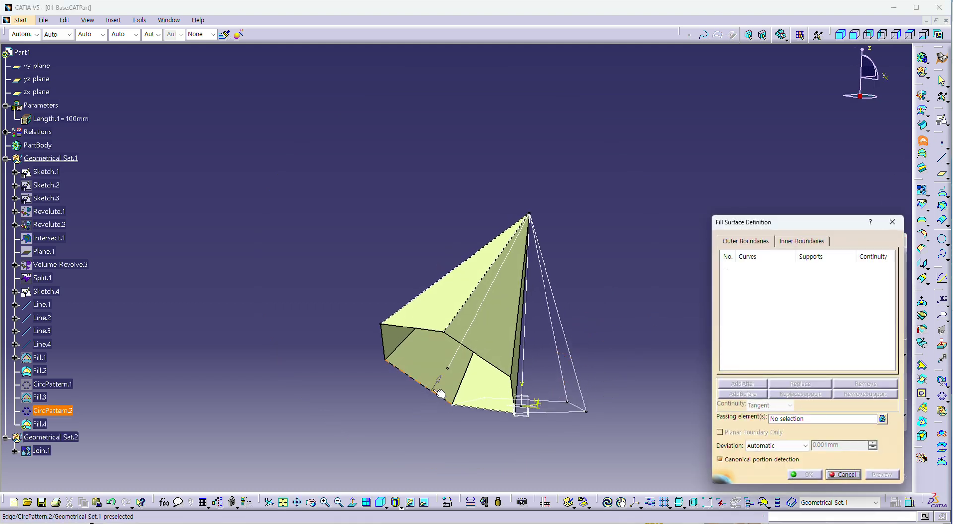
{"action": "left_click", "coordinate": [843, 475]}
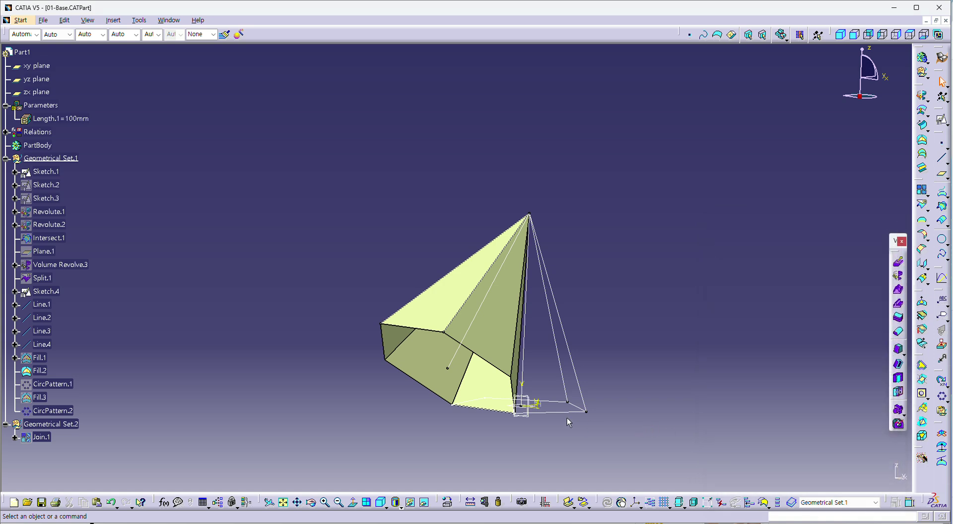
{"action": "right_click", "coordinate": [566, 411]}
{"action": "left_click", "coordinate": [593, 440]}
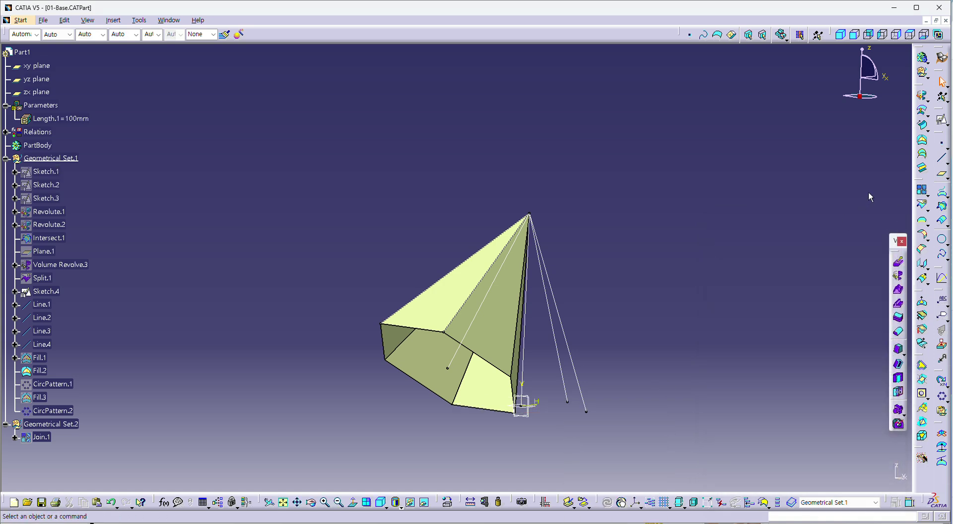
Create a fill surface closing the hexagonal pyramid's base, using its six open bottom edges as the boundary.
{"action": "left_click", "coordinate": [917, 143]}
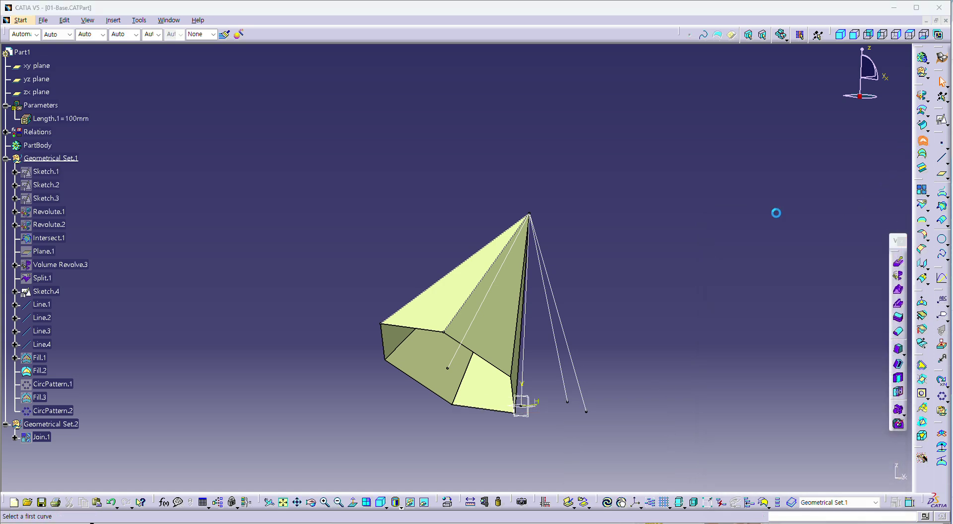
{"action": "left_click", "coordinate": [490, 410]}
{"action": "middle_click_drag", "start_coordinate": [491, 410], "coordinate": [564, 386]}
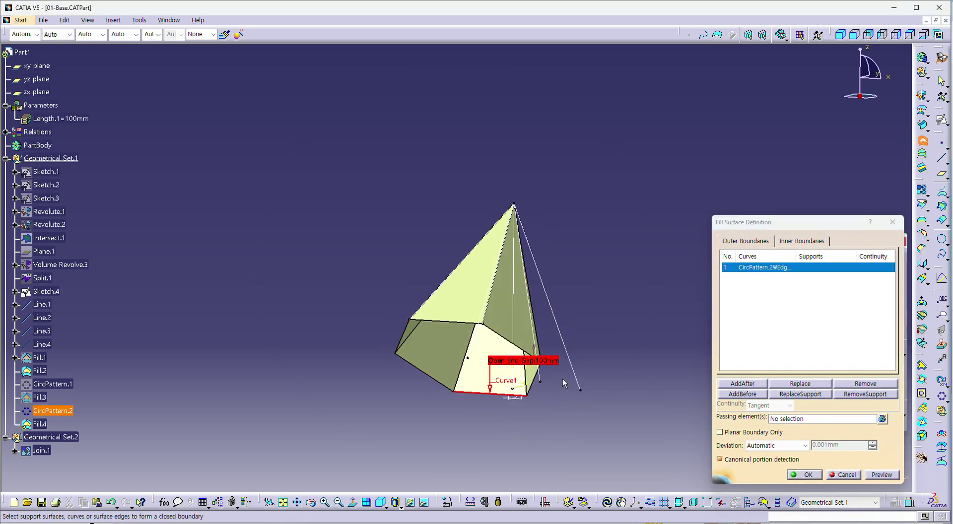
{"action": "left_click", "coordinate": [536, 387]}
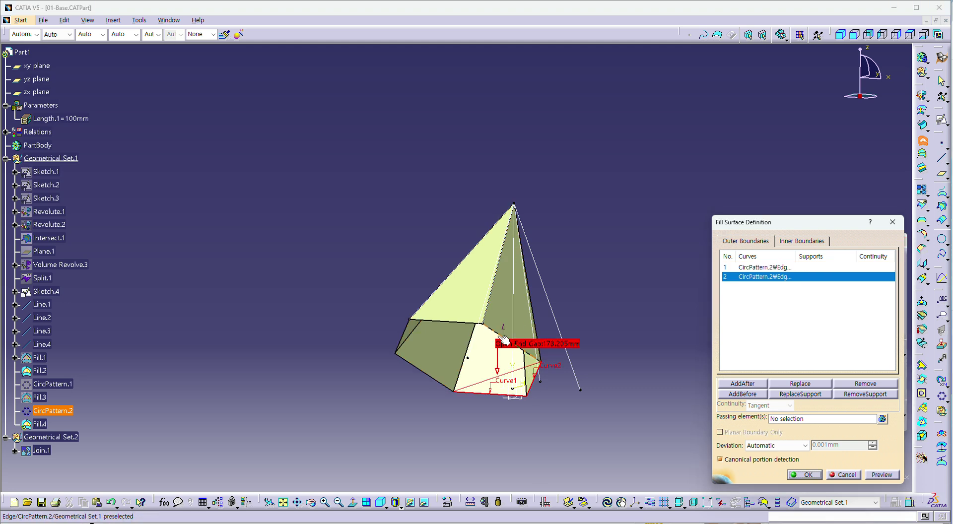
{"action": "left_click", "coordinate": [508, 343]}
{"action": "left_click", "coordinate": [448, 325]}
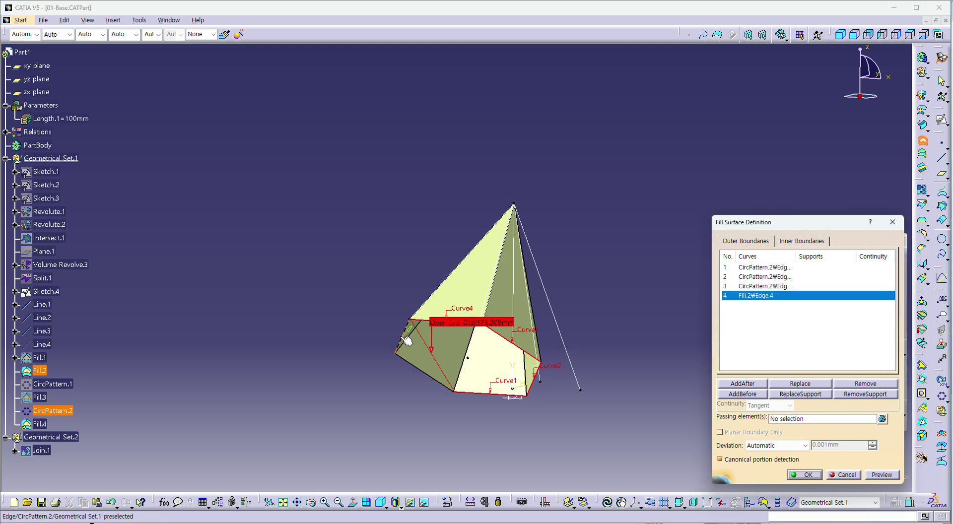
{"action": "left_click", "coordinate": [406, 340]}
{"action": "left_click", "coordinate": [421, 373]}
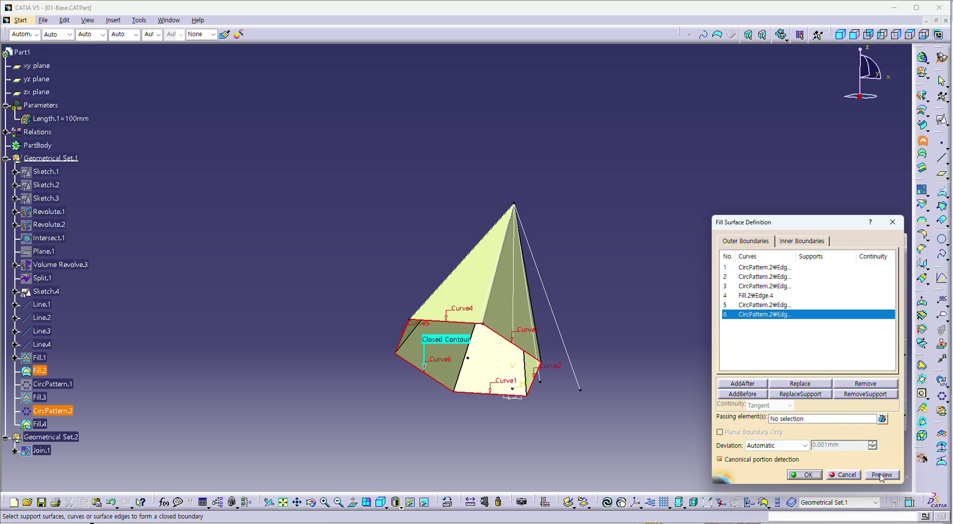
{"action": "left_click", "coordinate": [882, 475]}
{"action": "left_click", "coordinate": [806, 475]}
Make Geometrical Set.2 the work object and join Fill.2, CircPattern.2 and Fill.4 into one hexagonal pyramid surface.
{"action": "middle_click_drag", "start_coordinate": [600, 290], "coordinate": [526, 317]}
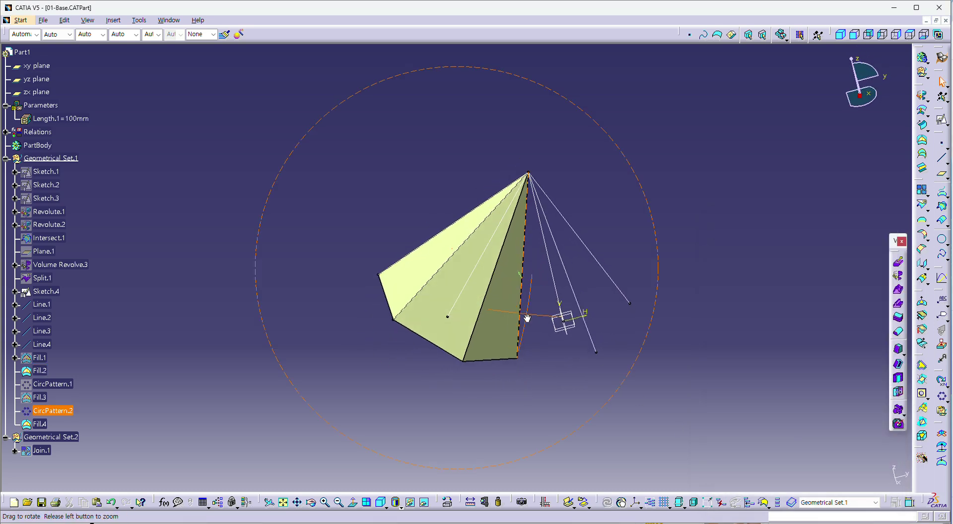
{"action": "right_click", "coordinate": [76, 438]}
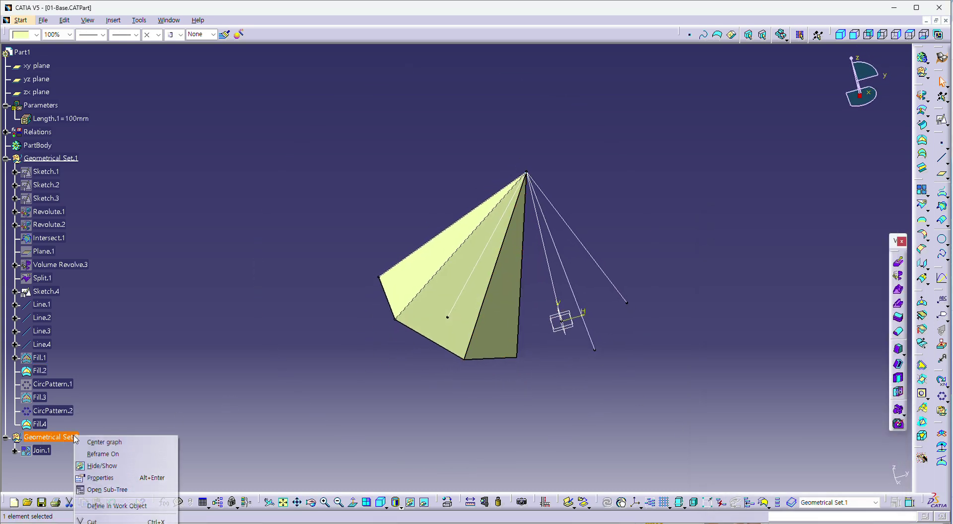
{"action": "left_click", "coordinate": [155, 509]}
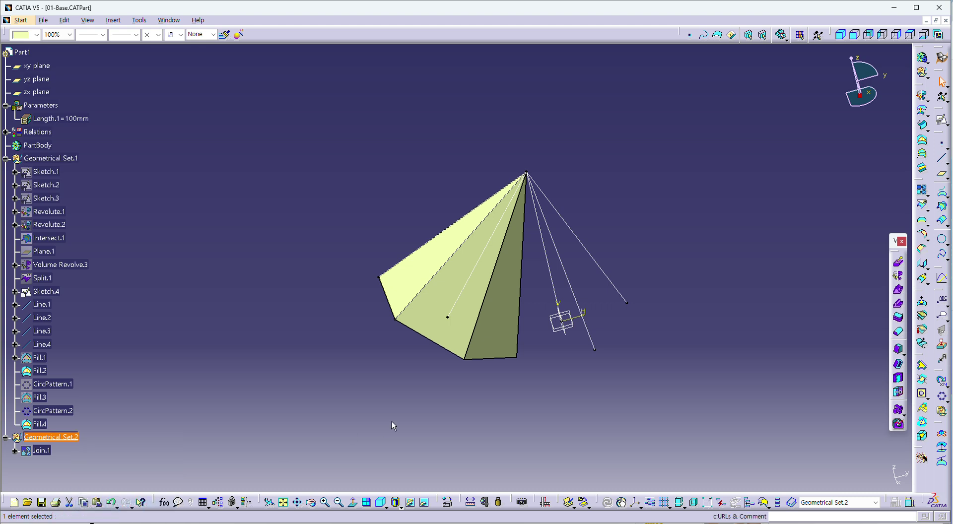
{"action": "left_click", "coordinate": [923, 192]}
{"action": "left_click", "coordinate": [46, 372]}
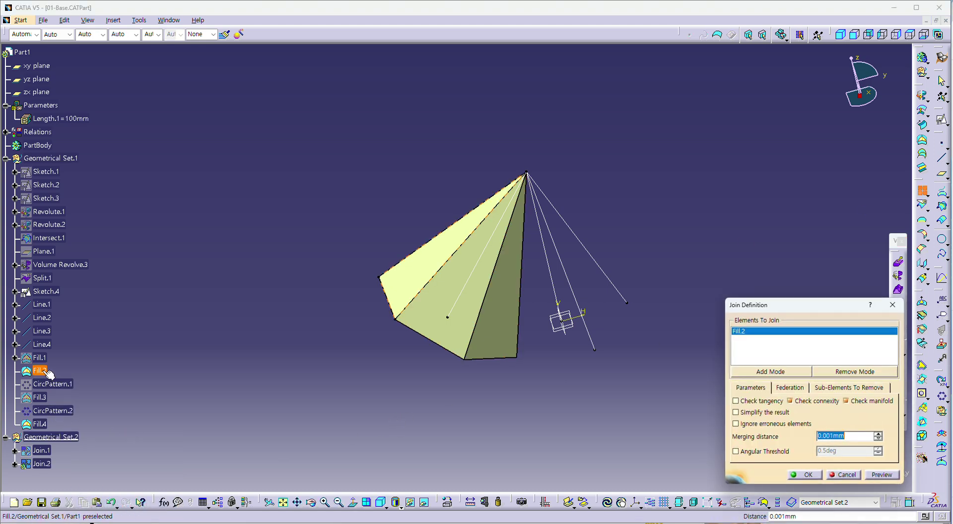
{"action": "left_click", "coordinate": [67, 411]}
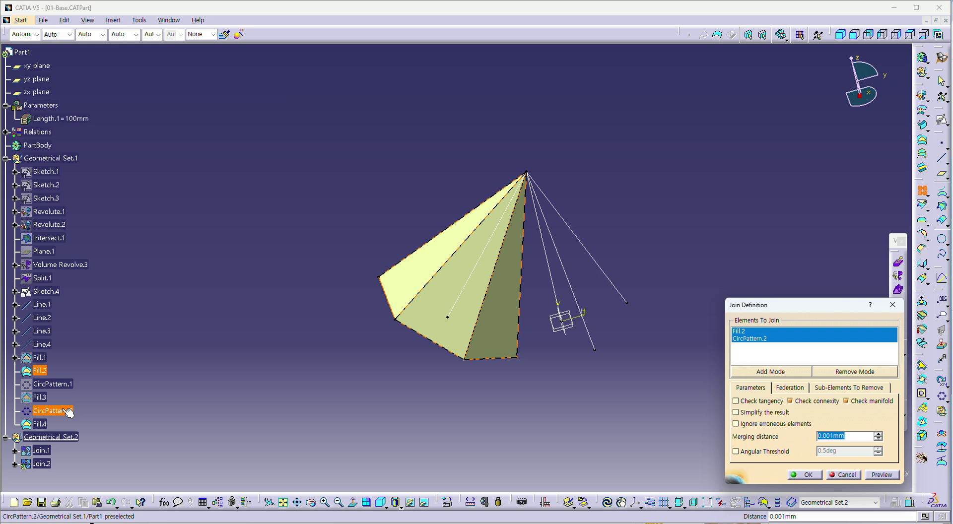
{"action": "left_click", "coordinate": [40, 424]}
{"action": "left_click", "coordinate": [876, 475]}
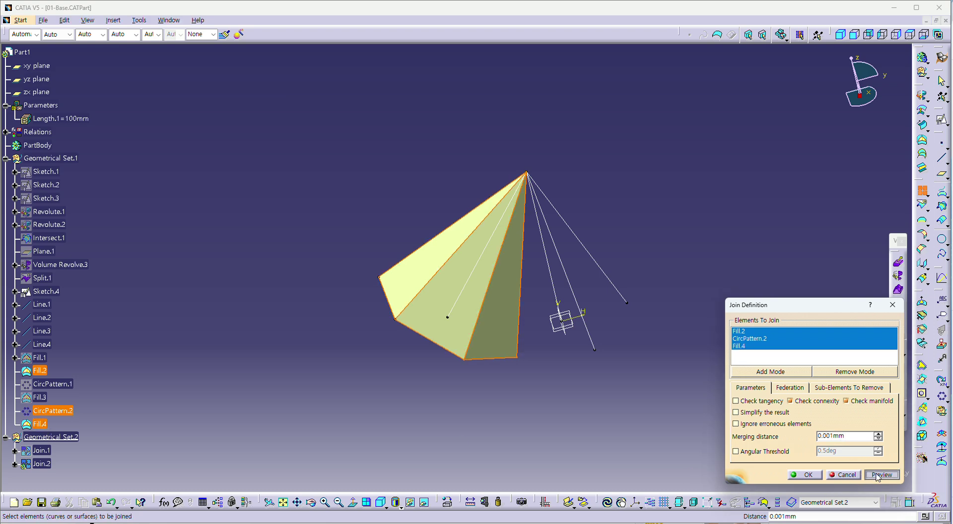
{"action": "left_click", "coordinate": [803, 476]}
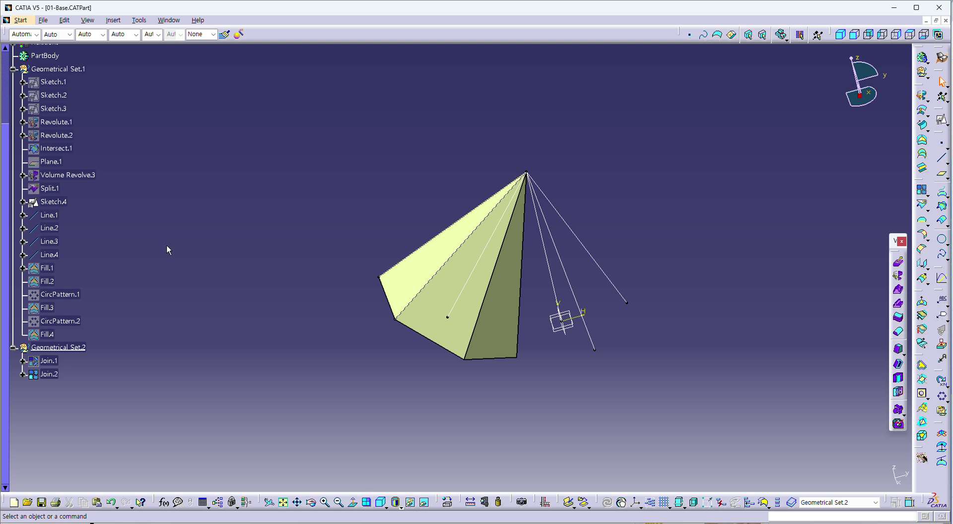
Collapse Geometrical Set.1 in the tree and show the joined pentagonal pyramid alongside the hexagonal one.
{"action": "left_click", "coordinate": [13, 159]}
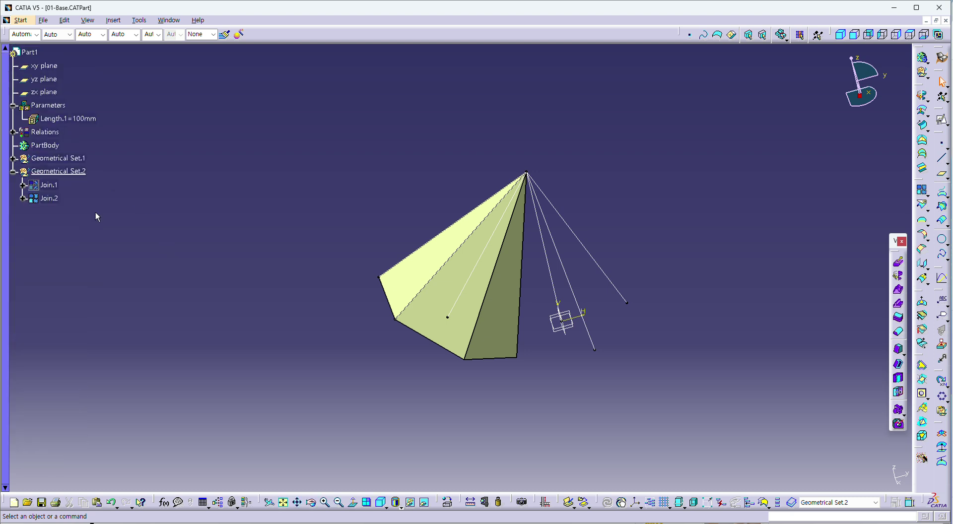
{"action": "right_click", "coordinate": [58, 189]}
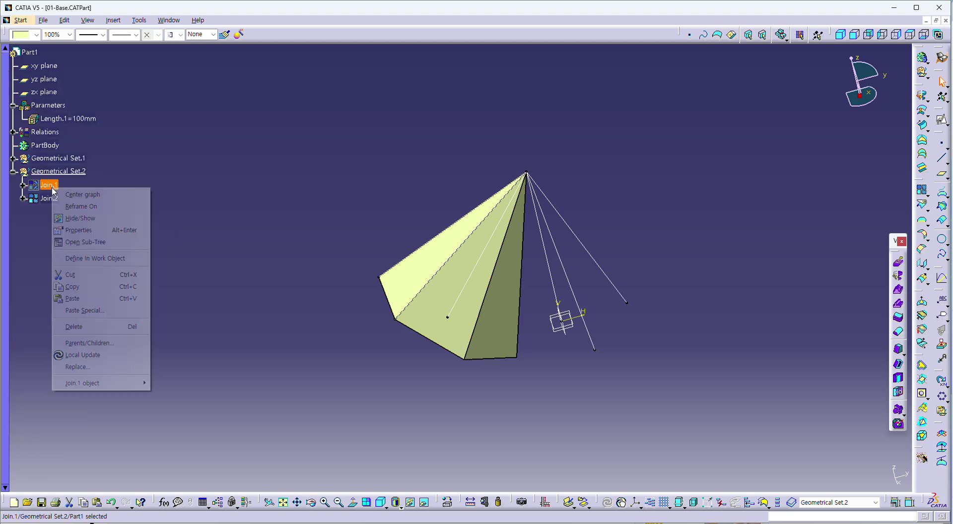
{"action": "left_click", "coordinate": [92, 219]}
{"action": "middle_click_drag", "start_coordinate": [604, 415], "coordinate": [542, 481]}
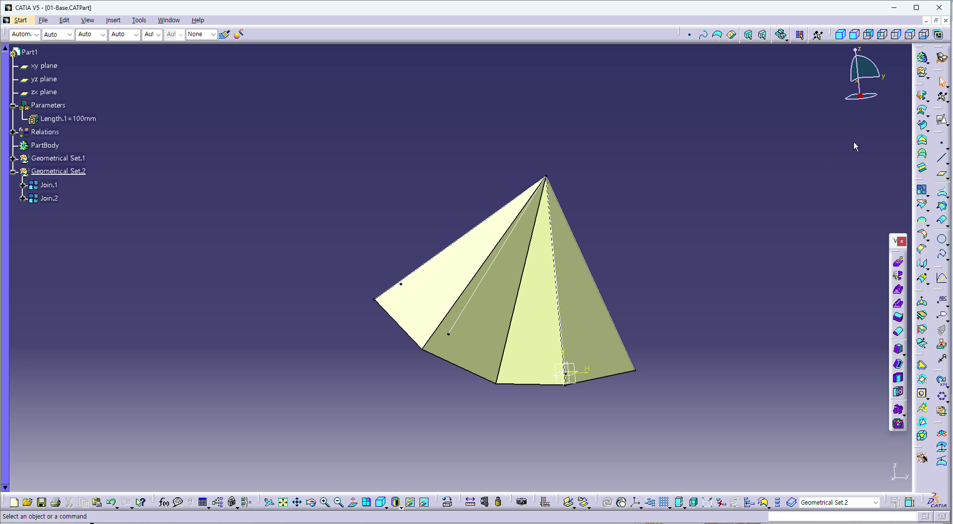
{"action": "middle_click_drag", "start_coordinate": [713, 144], "coordinate": [558, 206]}
Convert the joined pentagonal and hexagonal pyramids into closed volumes with two separate Close Surface features.
{"action": "left_click", "coordinate": [900, 333]}
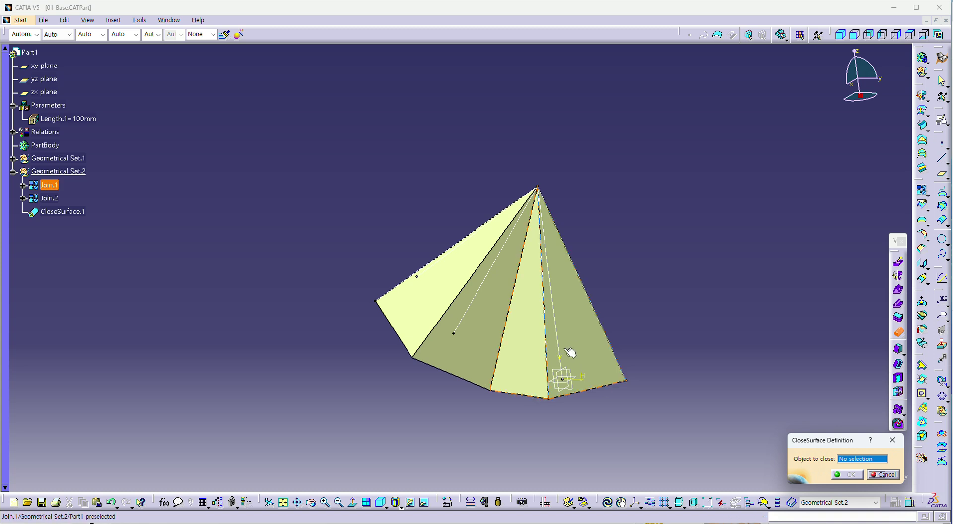
{"action": "left_click", "coordinate": [582, 335]}
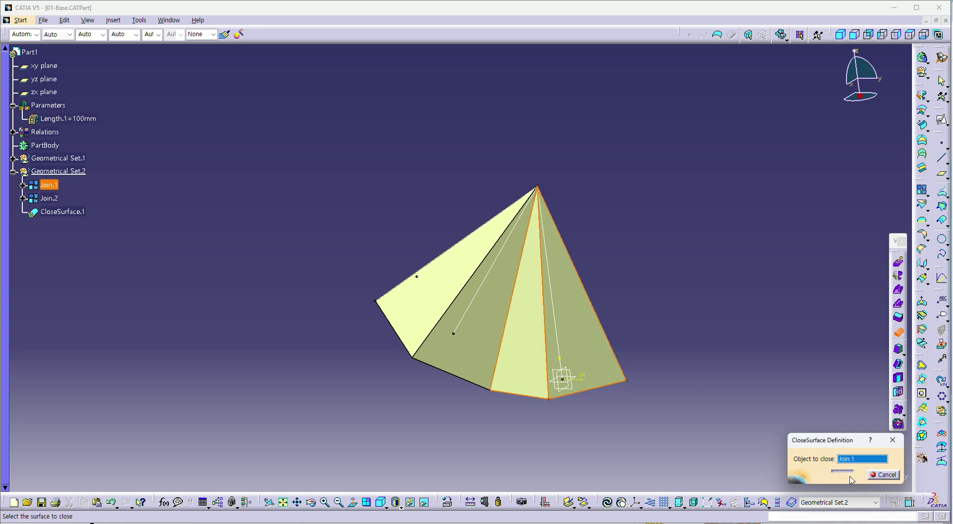
{"action": "left_click", "coordinate": [850, 477]}
{"action": "left_click", "coordinate": [898, 335]}
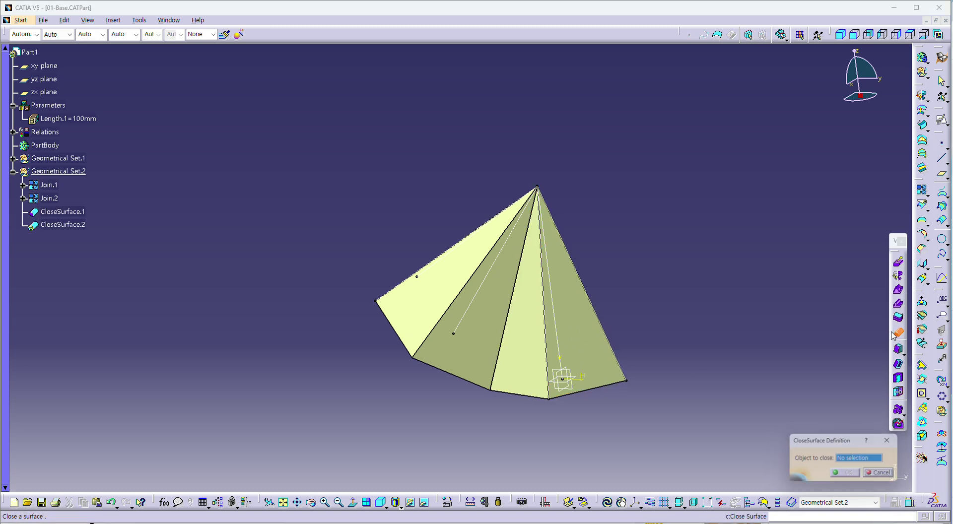
{"action": "left_click", "coordinate": [462, 292]}
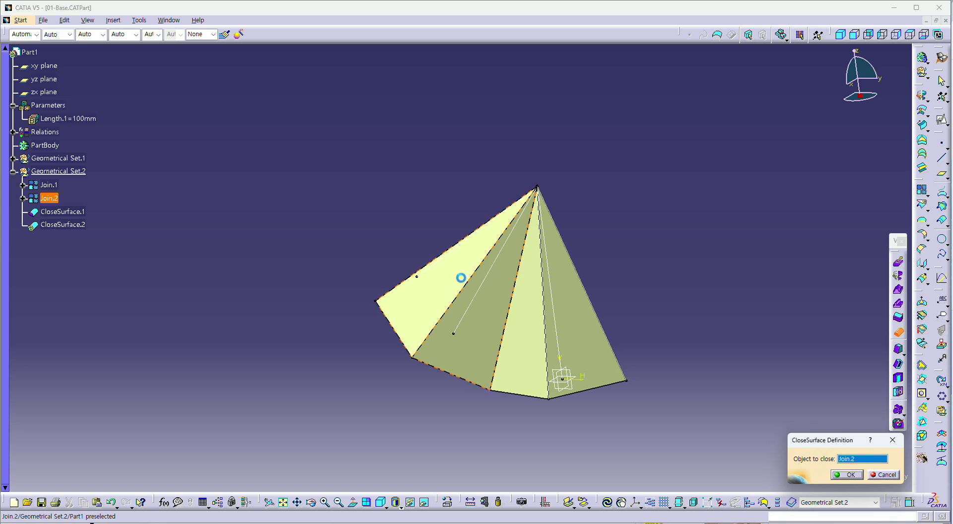
{"action": "left_click", "coordinate": [850, 475]}
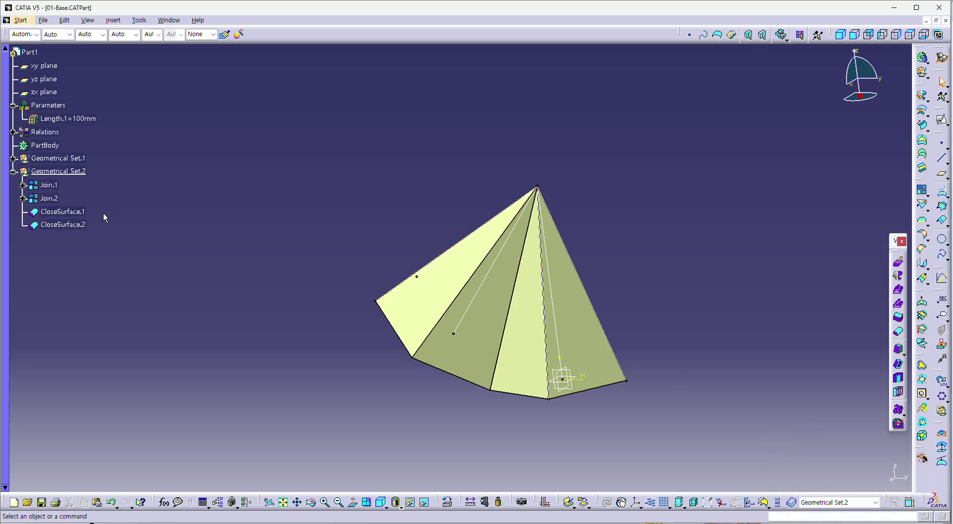
Hide the surfaces Join.1 and Join.2, leaving the two closed pyramid volumes displayed.
{"action": "left_click", "coordinate": [49, 198]}
{"action": "left_click", "coordinate": [49, 185], "text": "ctrl"}
{"action": "right_click", "coordinate": [51, 186]}
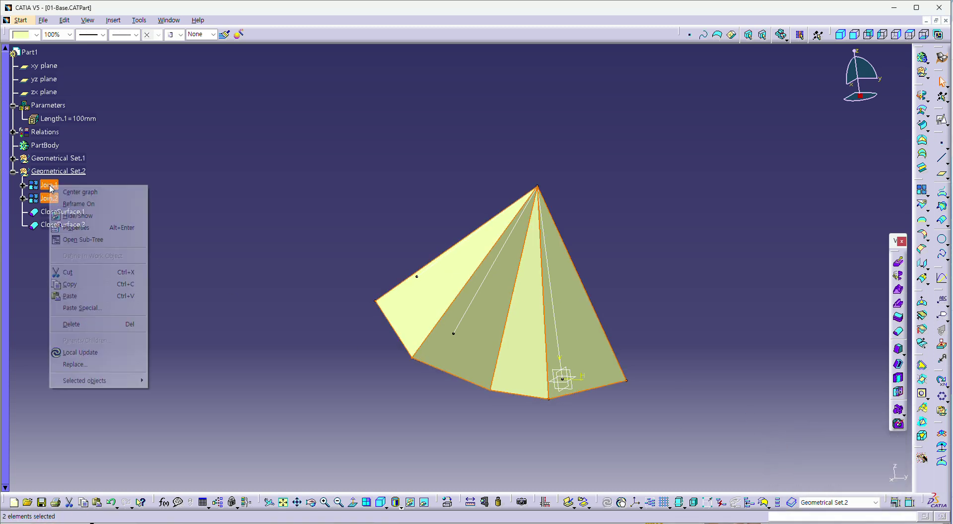
{"action": "left_click", "coordinate": [90, 217]}
{"action": "middle_click_drag", "start_coordinate": [673, 336], "coordinate": [633, 339]}
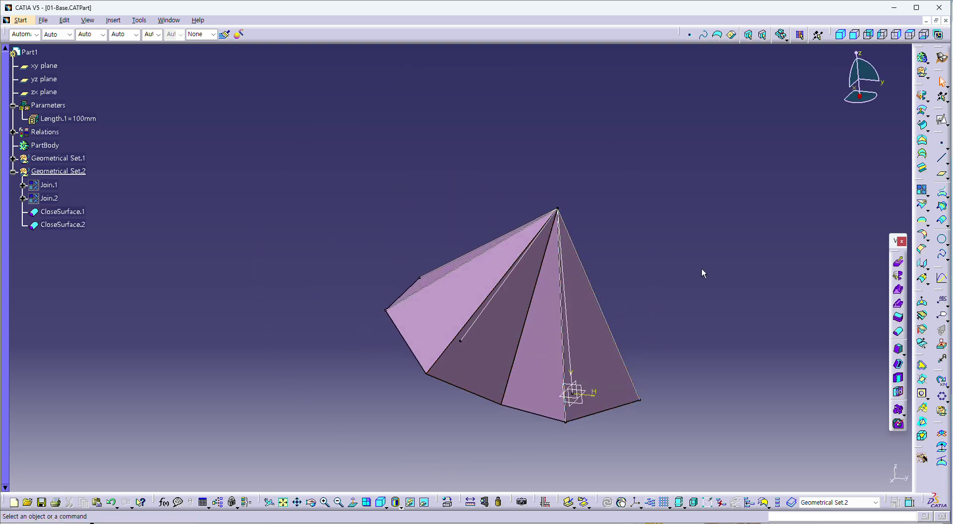
Add a complete sphere surface centred on the common apex of the two pyramids.
{"action": "left_click", "coordinate": [943, 97]}
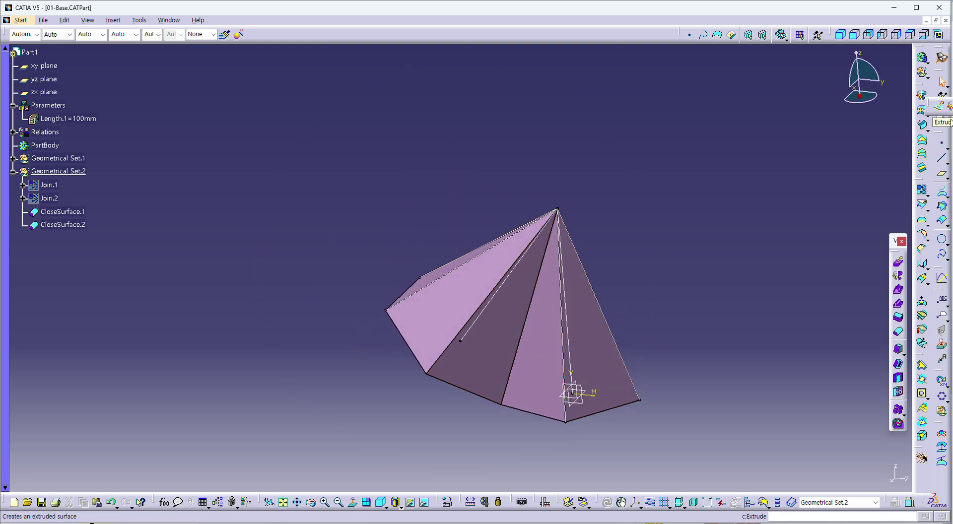
{"action": "left_click", "coordinate": [941, 106]}
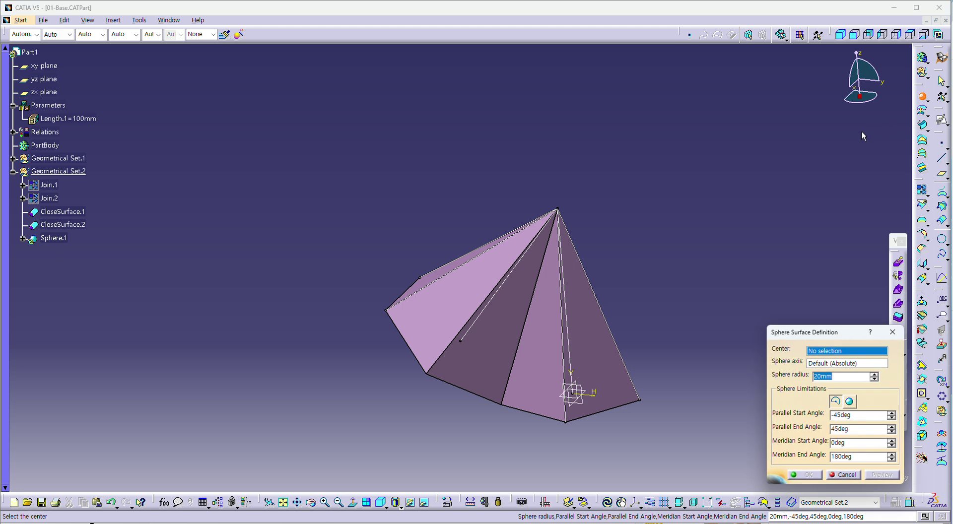
{"action": "left_click", "coordinate": [559, 209]}
{"action": "left_click", "coordinate": [851, 402]}
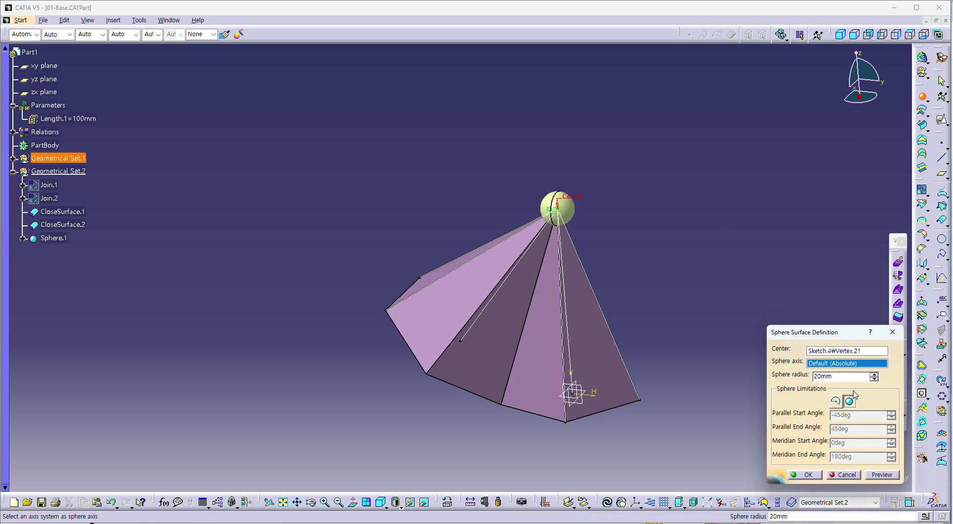
Drive the sphere's radius with the formula Length.1/(100/220) and create the sphere.
{"action": "right_click", "coordinate": [855, 378]}
{"action": "left_click", "coordinate": [861, 384]}
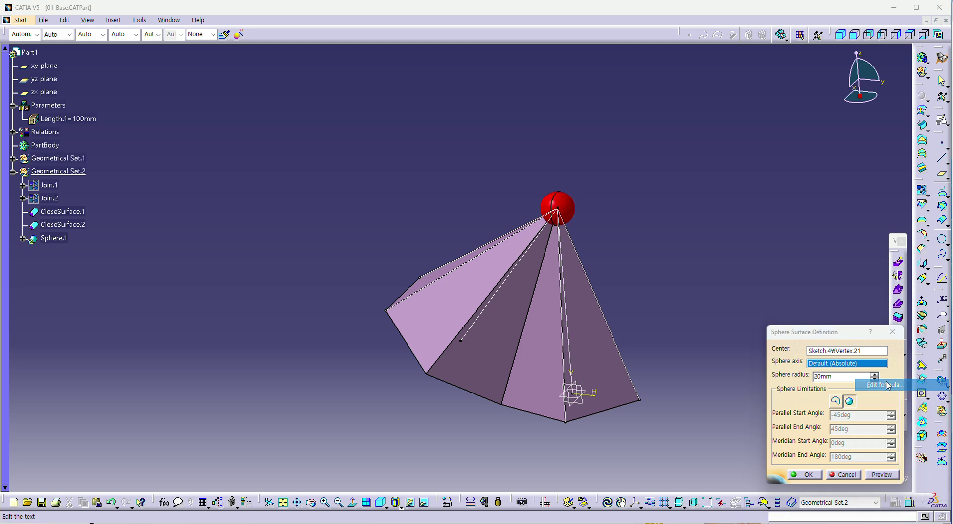
{"action": "left_click", "coordinate": [823, 399]}
{"action": "double_click", "coordinate": [823, 399]}
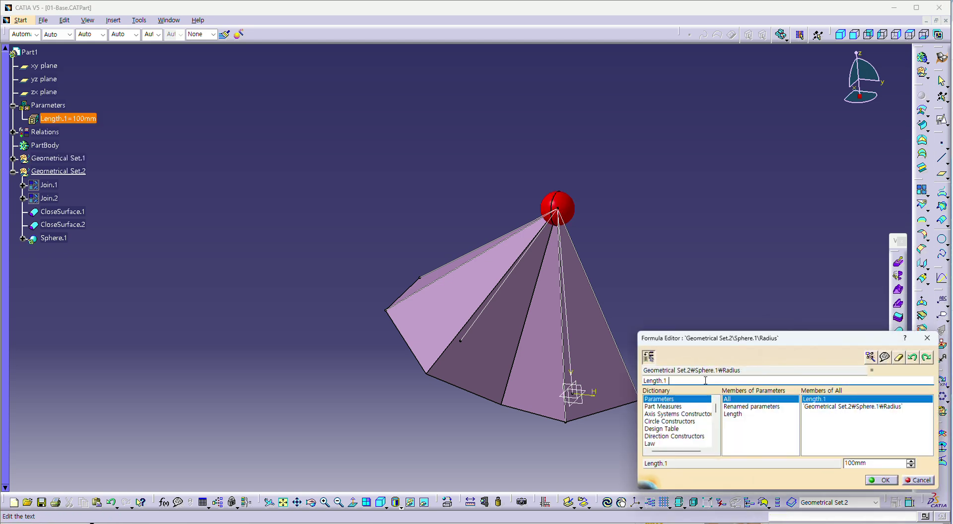
{"action": "type", "text": "/(100/220"}
{"action": "left_click", "coordinate": [882, 481]}
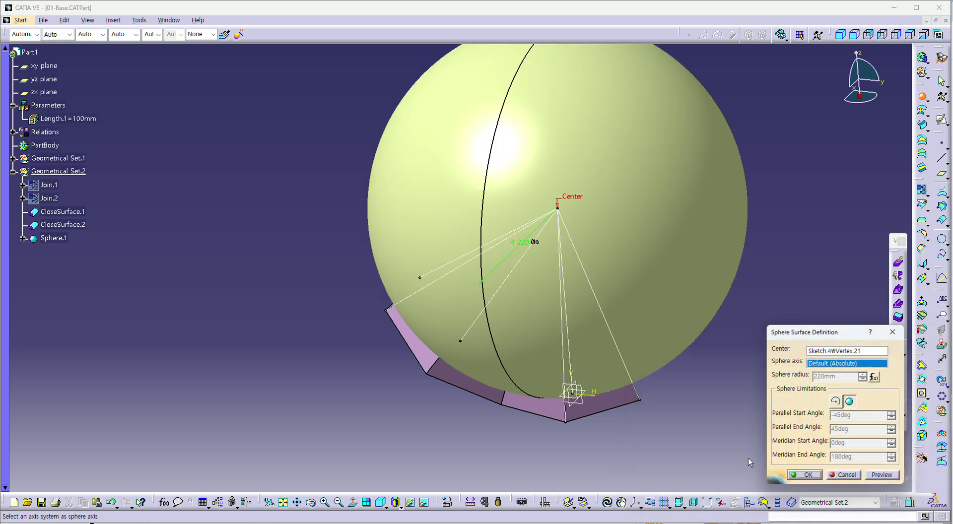
{"action": "middle_click_drag", "start_coordinate": [626, 421], "coordinate": [623, 344]}
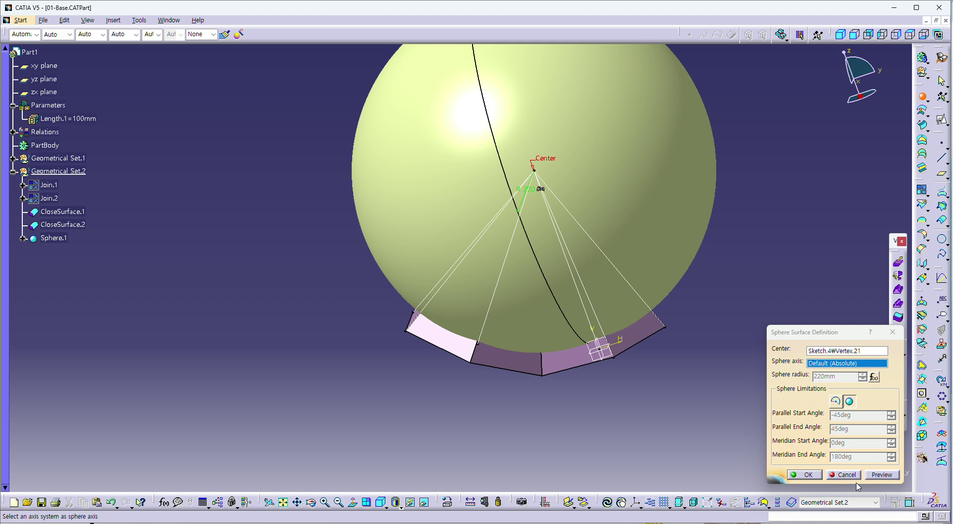
{"action": "left_click", "coordinate": [808, 476]}
Set the opacity of Sphere.1 to 0% so it displays see-through.
{"action": "mouse_move", "coordinate": [724, 412]}
{"action": "middle_mouse_down"}
{"action": "mouse_move", "coordinate": [713, 402]}
{"action": "mouse_move", "coordinate": [713, 427]}
{"action": "middle_mouse_up"}
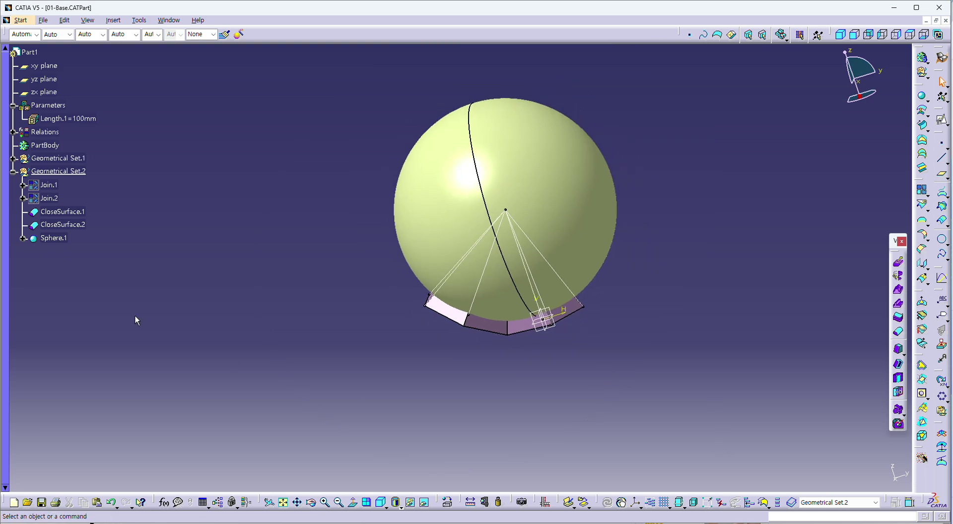
{"action": "left_click", "coordinate": [62, 240]}
{"action": "left_click", "coordinate": [60, 35]}
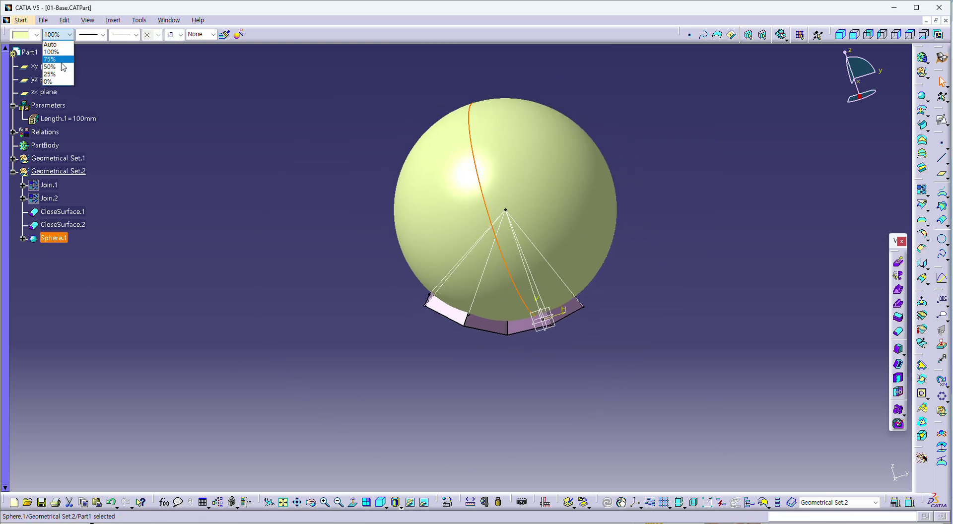
{"action": "left_click", "coordinate": [52, 82]}
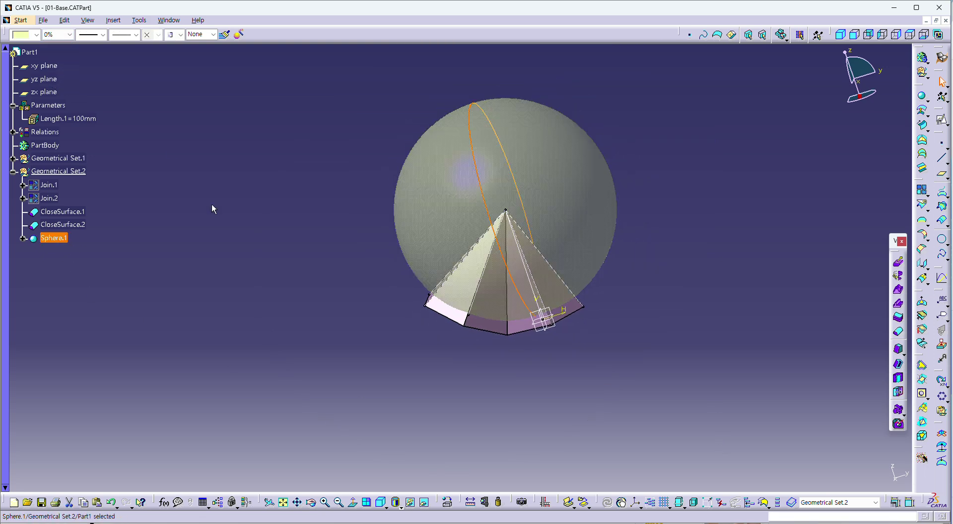
{"action": "middle_click_drag", "start_coordinate": [210, 206], "coordinate": [787, 322]}
{"action": "left_click", "coordinate": [787, 322]}
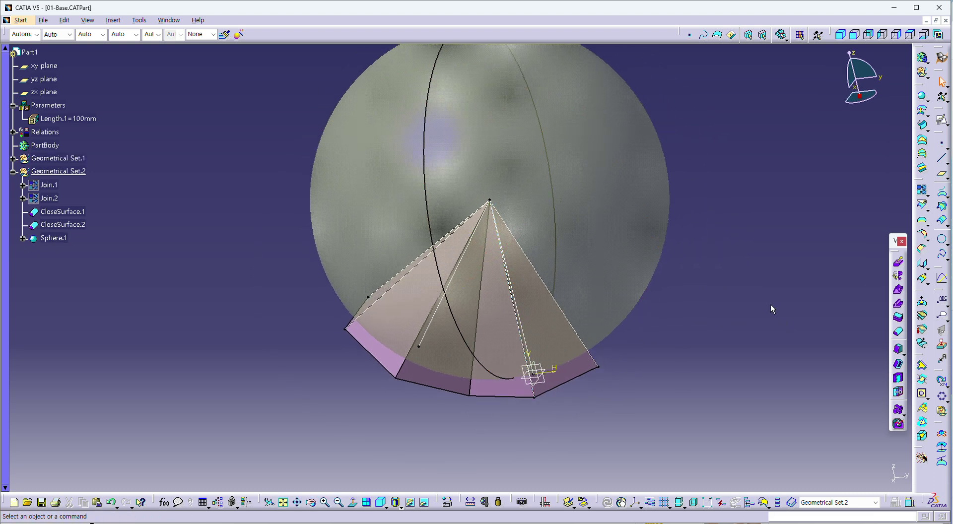
Split the volume CloseSurface.1 with Sphere.1, keeping the portion inside the sphere.
{"action": "left_click", "coordinate": [923, 206]}
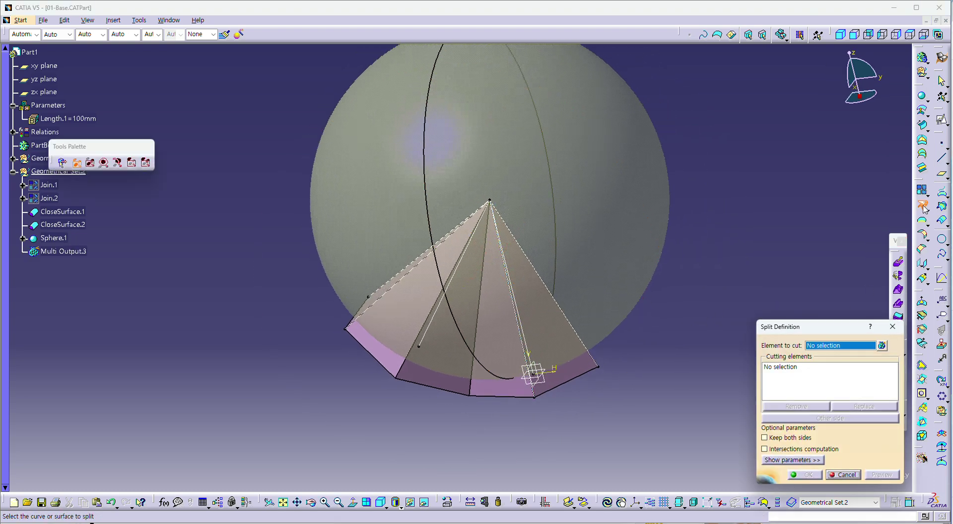
{"action": "left_click", "coordinate": [571, 378]}
{"action": "left_click", "coordinate": [629, 240]}
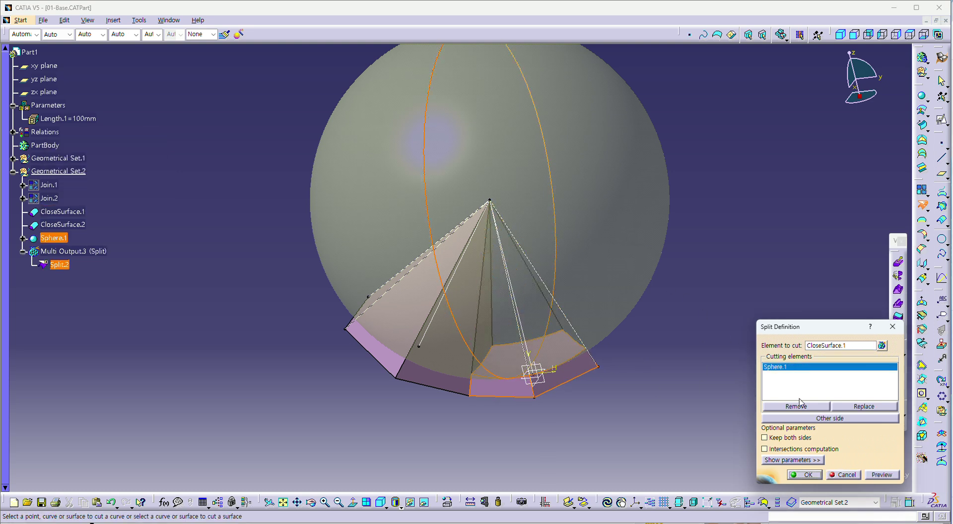
{"action": "left_click", "coordinate": [834, 420]}
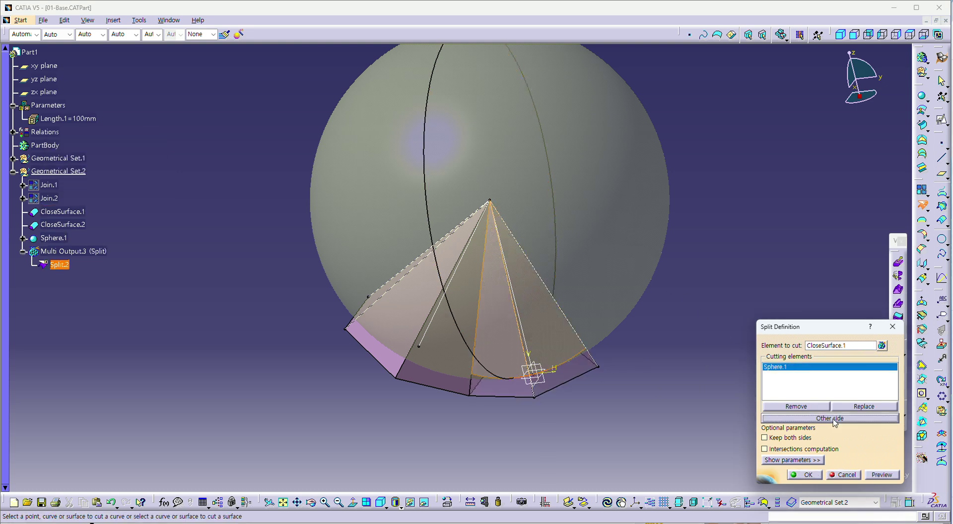
{"action": "left_click", "coordinate": [801, 476]}
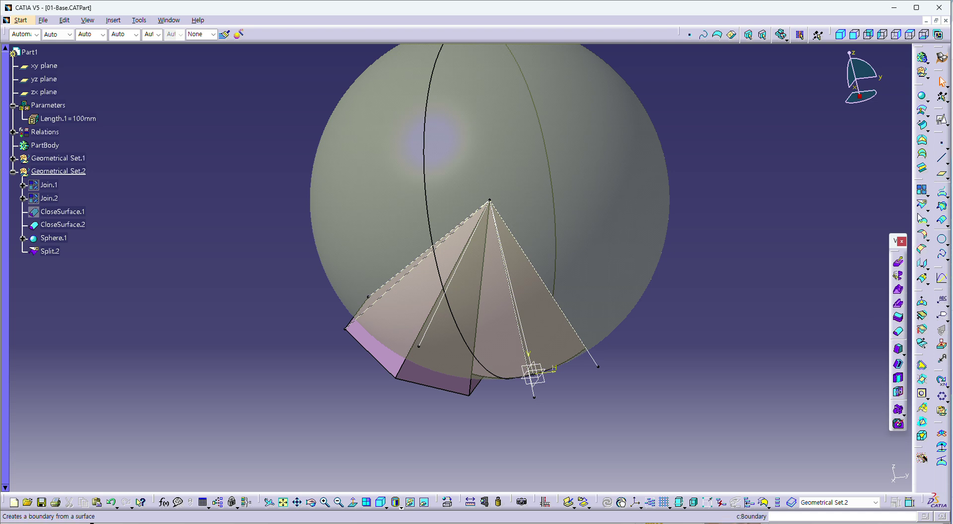
Split the volume CloseSurface.2 with Sphere.1, keeping the portion inside the sphere.
{"action": "left_click", "coordinate": [922, 207]}
{"action": "left_click", "coordinate": [427, 383]}
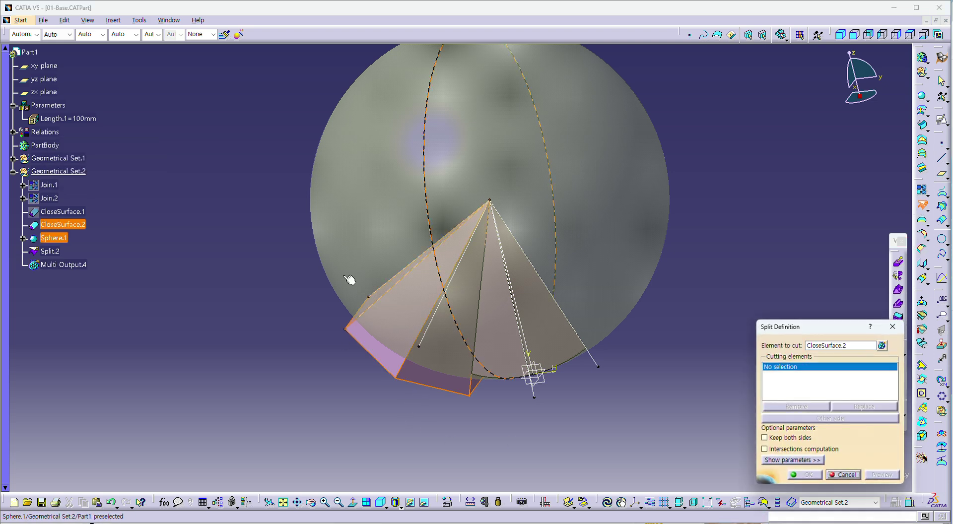
{"action": "left_click", "coordinate": [355, 206]}
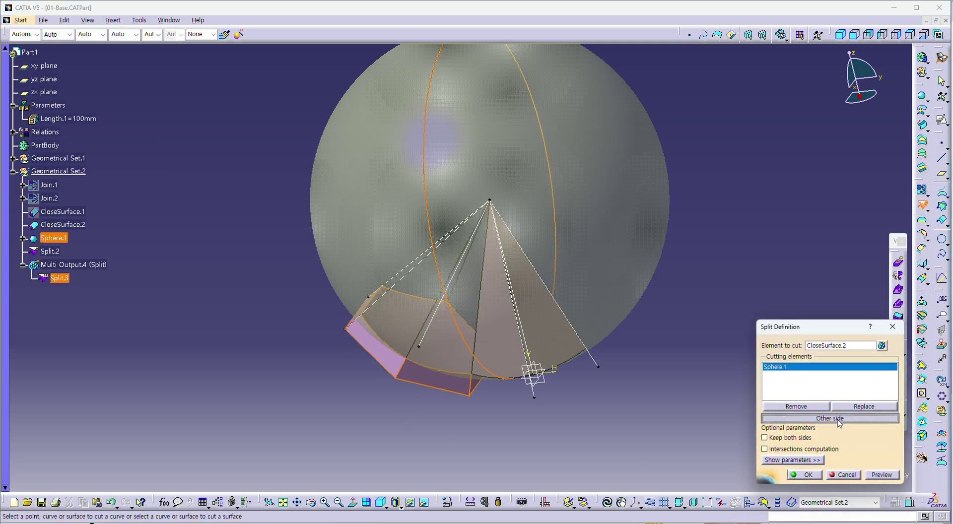
{"action": "left_click", "coordinate": [807, 475]}
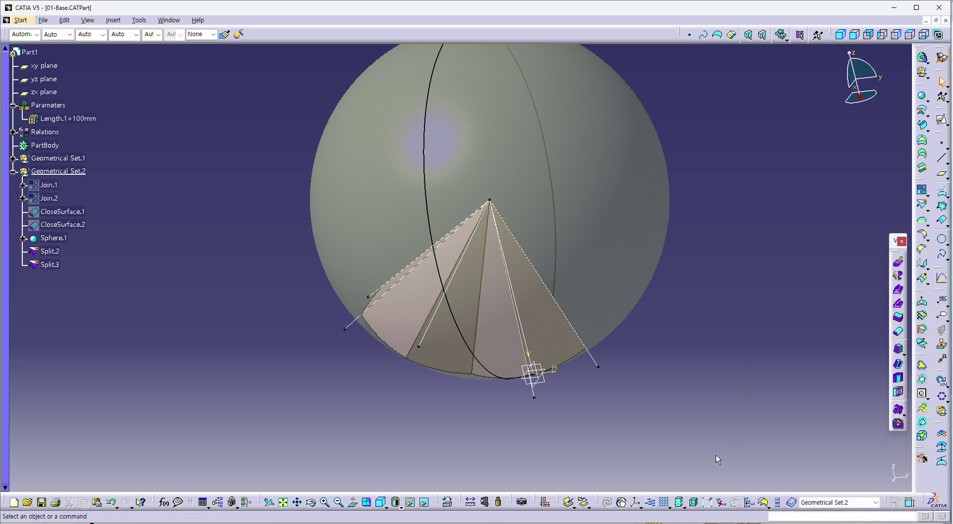
Hide Sphere.1, leaving the two split pyramid volumes displayed.
{"action": "left_click", "coordinate": [54, 238]}
{"action": "right_click", "coordinate": [53, 239]}
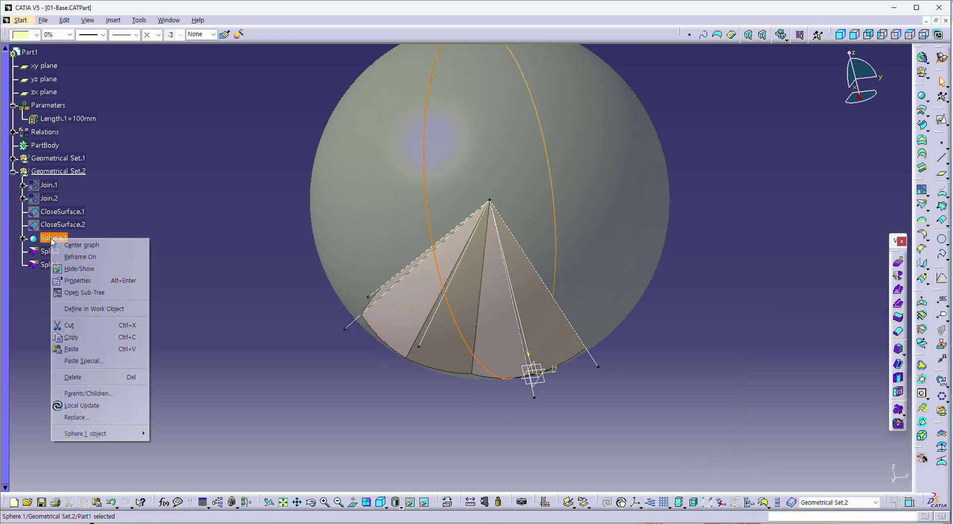
{"action": "left_click", "coordinate": [92, 272]}
Join the two spherical faces on the outer end of Split.2 into one surface.
{"action": "middle_click_drag", "start_coordinate": [656, 258], "coordinate": [545, 295]}
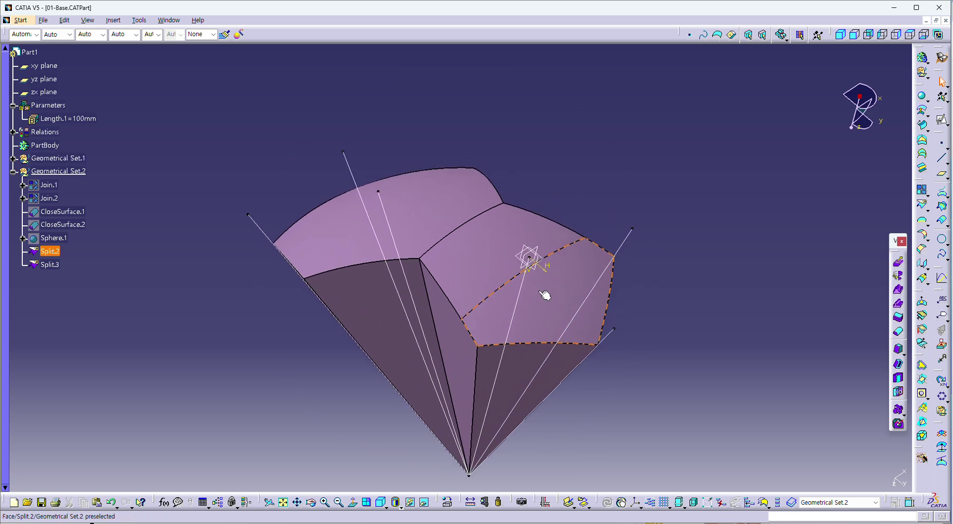
{"action": "left_click", "coordinate": [922, 190]}
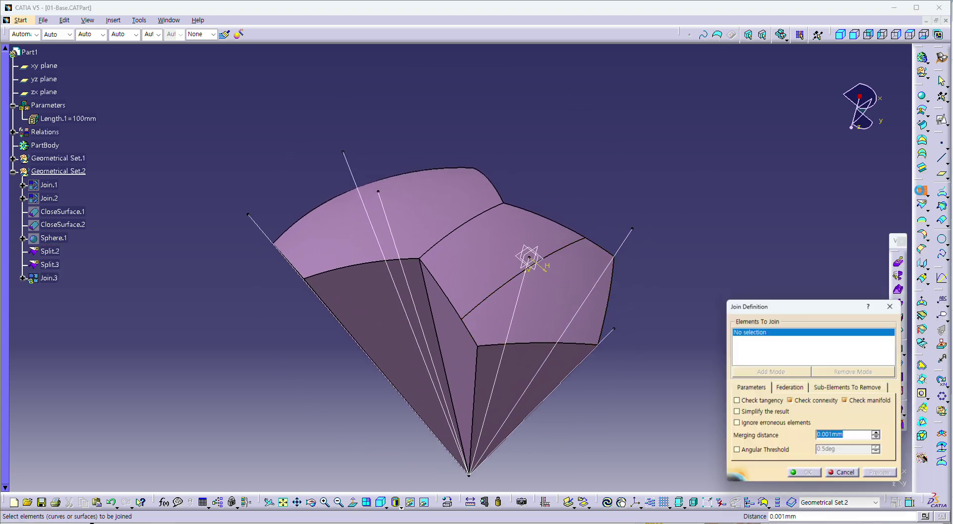
{"action": "left_click", "coordinate": [547, 293]}
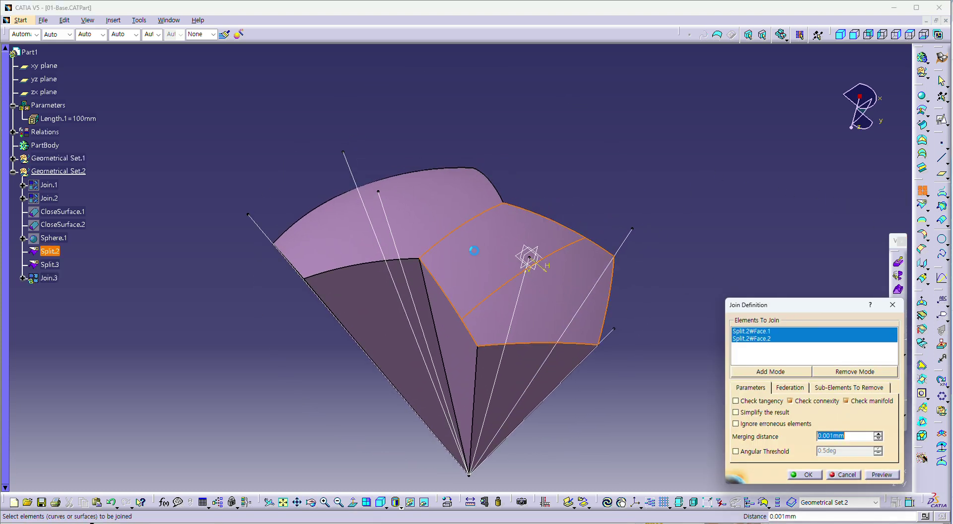
{"action": "left_click", "coordinate": [800, 476]}
Simplify the joined spherical surface with Surface Simplification, using the default deviations.
{"action": "middle_click_drag", "start_coordinate": [720, 387], "coordinate": [850, 242]}
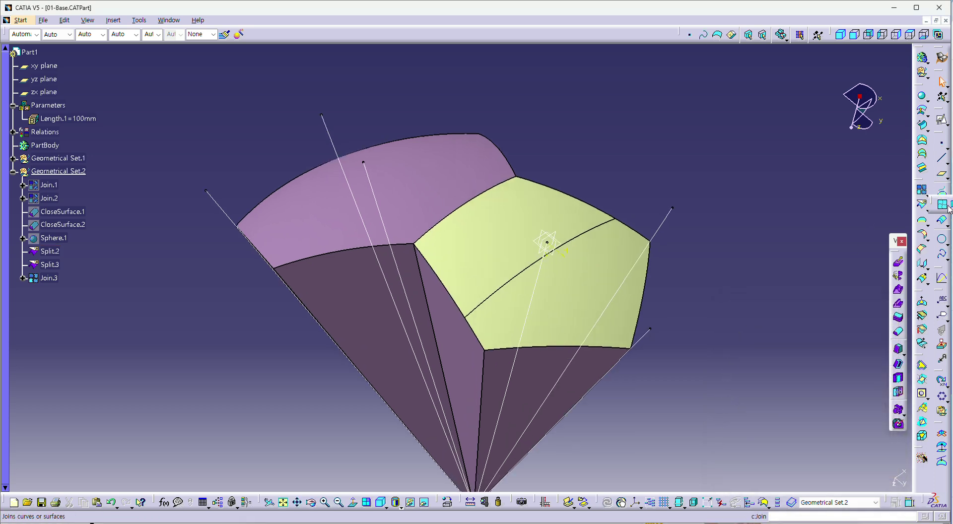
{"action": "left_click", "coordinate": [923, 192]}
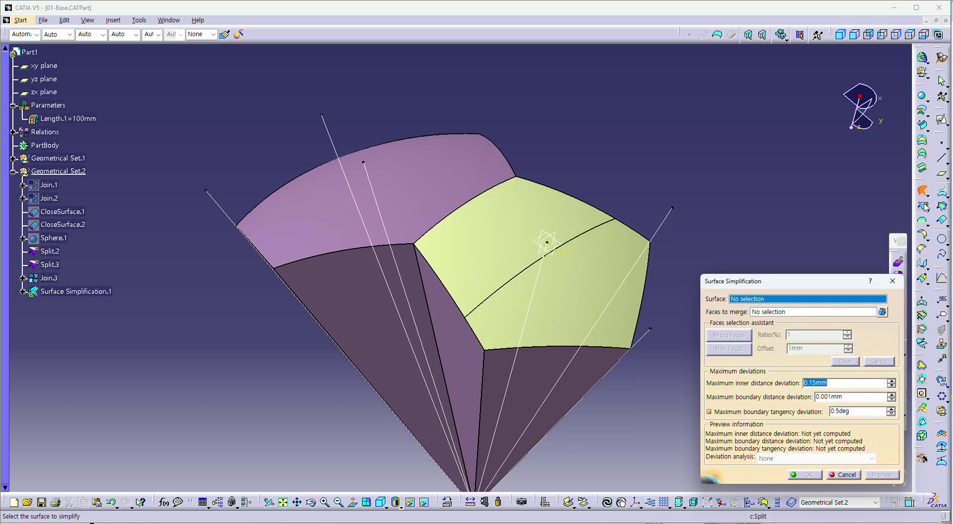
{"action": "left_click", "coordinate": [605, 269]}
{"action": "left_click", "coordinate": [803, 475]}
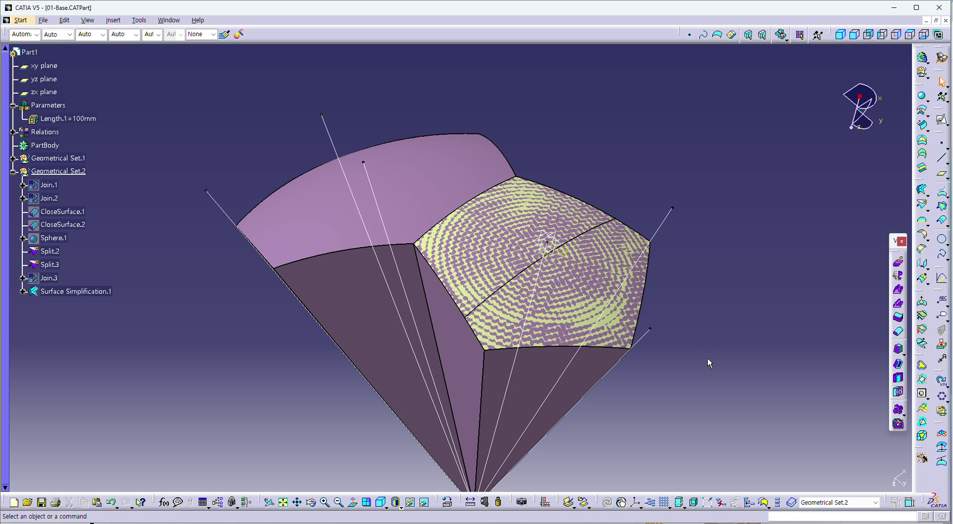
Sew Surface Simplification.1 onto the volume Split.2 with simplified geometry, and hide the simplified surface.
{"action": "middle_click_drag", "start_coordinate": [707, 357], "coordinate": [701, 335]}
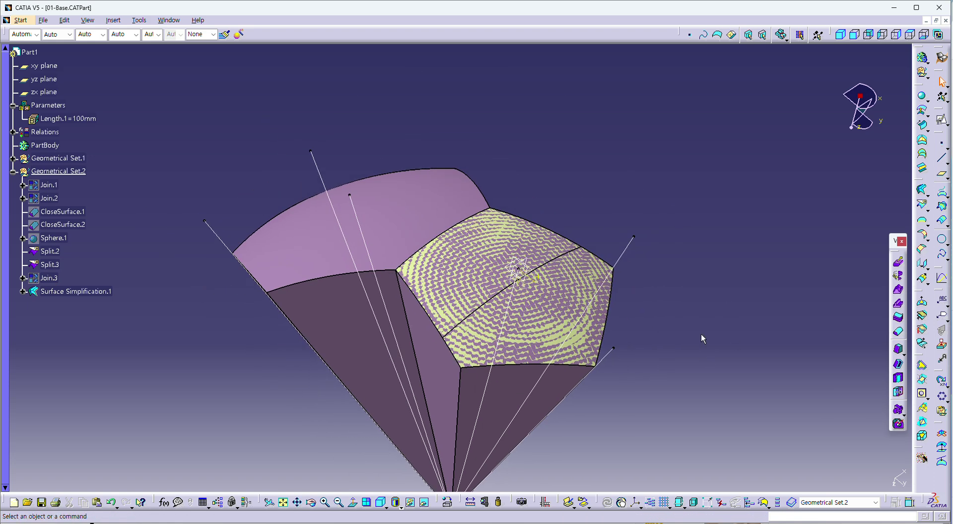
{"action": "left_click", "coordinate": [898, 382]}
{"action": "left_click", "coordinate": [513, 390]}
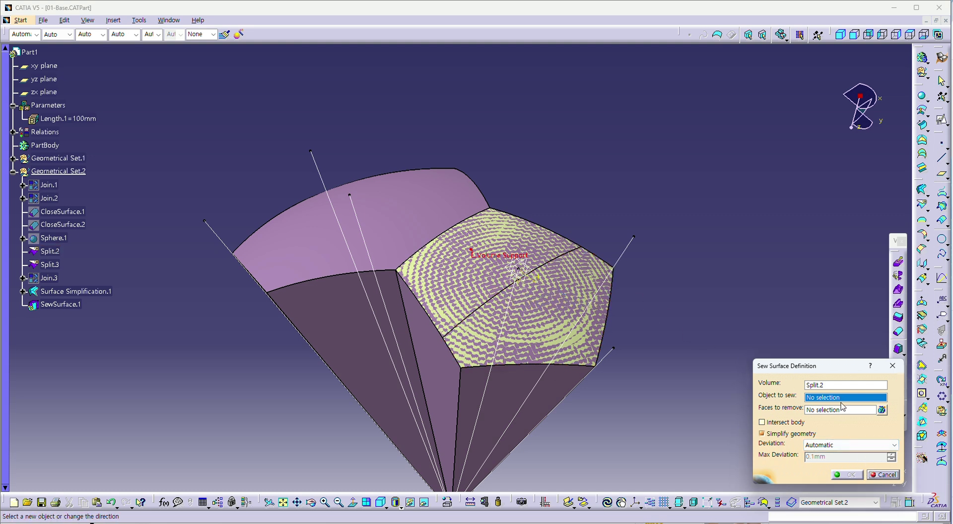
{"action": "left_click", "coordinate": [88, 294]}
{"action": "left_click", "coordinate": [850, 475]}
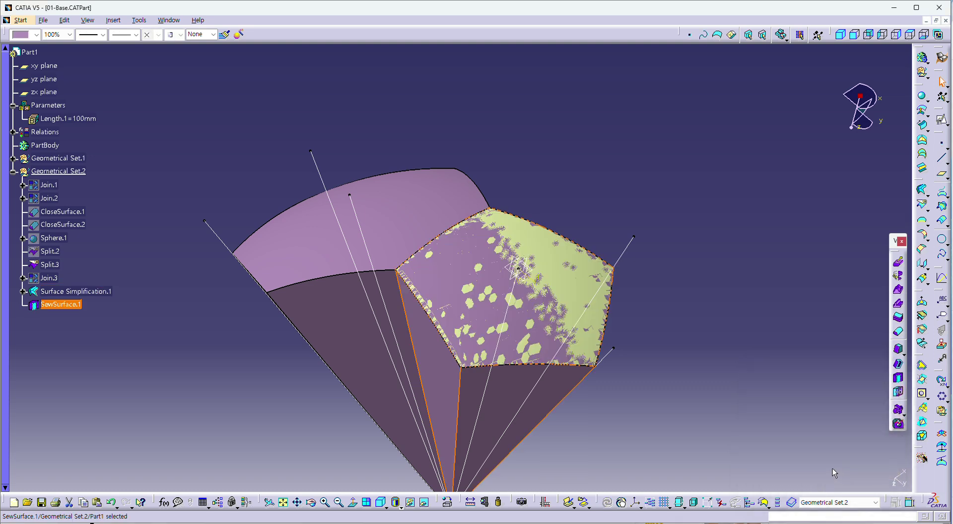
{"action": "right_click", "coordinate": [106, 293]}
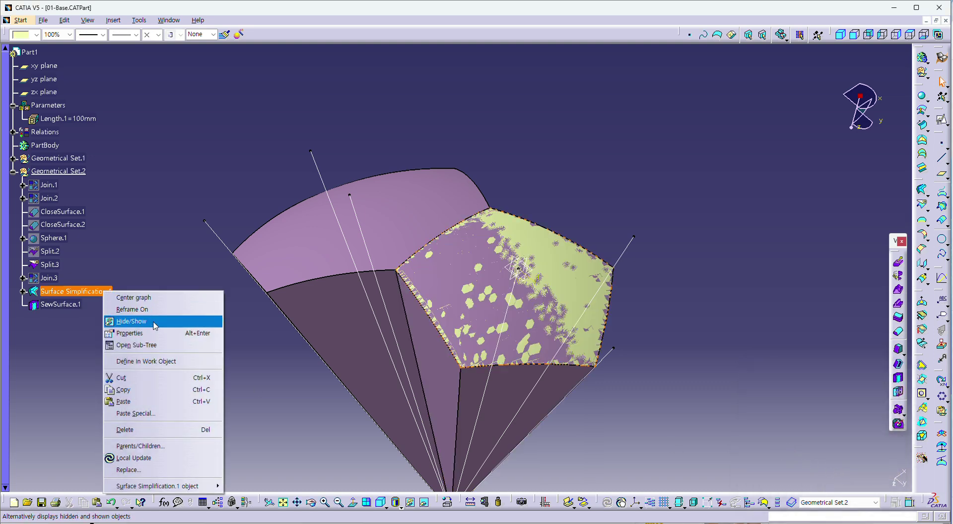
{"action": "left_click", "coordinate": [131, 321]}
Fillet the outer face edges of the pentagonal volume SewSurface.1, with the radius driven by the formula Length.1 /(100/5).
{"action": "middle_click_drag", "start_coordinate": [749, 151], "coordinate": [655, 256]}
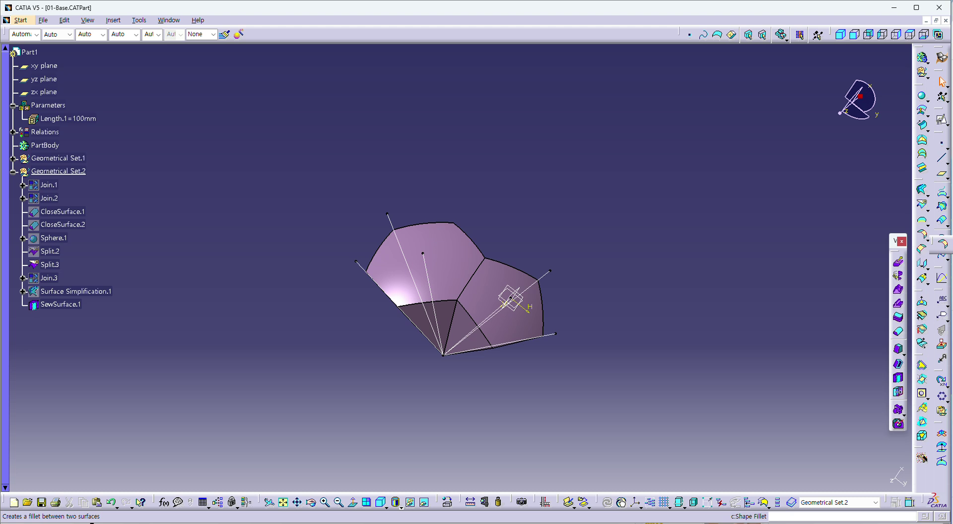
{"action": "left_click", "coordinate": [942, 243]}
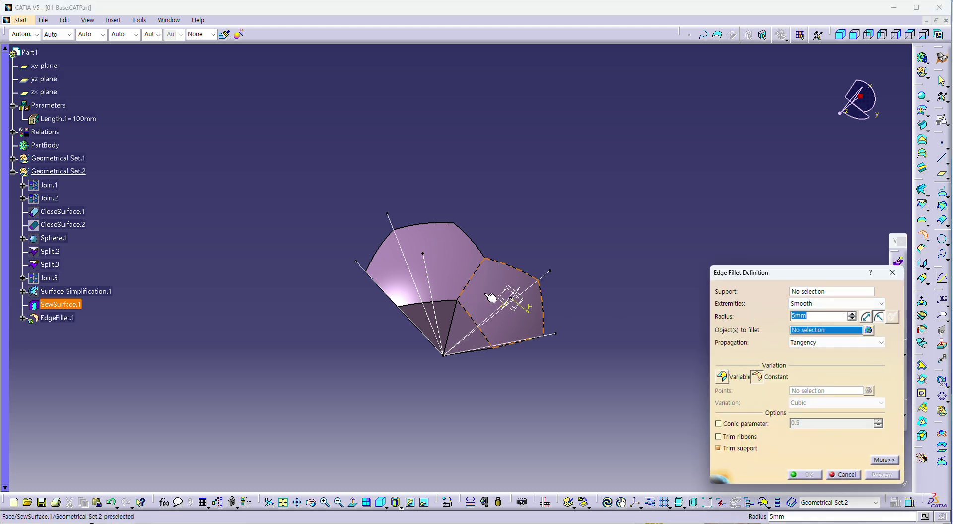
{"action": "left_click", "coordinate": [491, 296]}
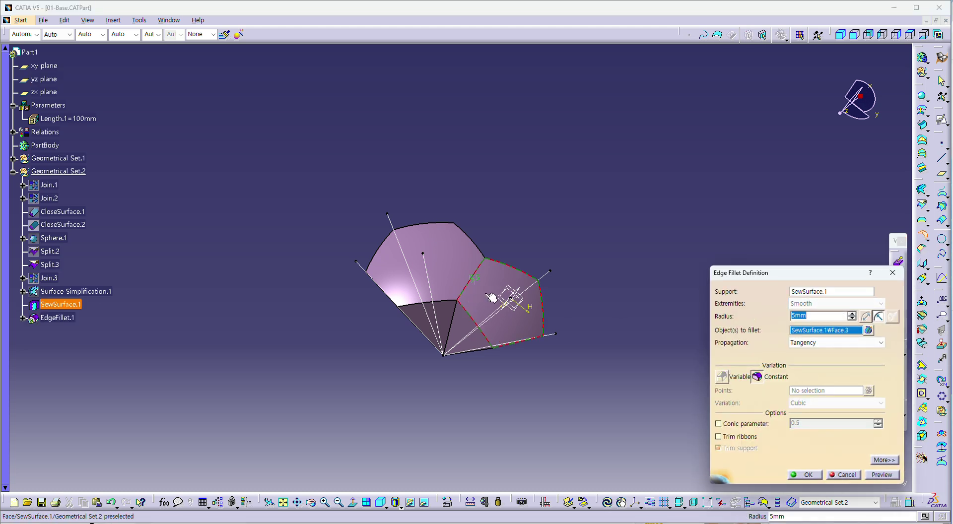
{"action": "right_click", "coordinate": [835, 318]}
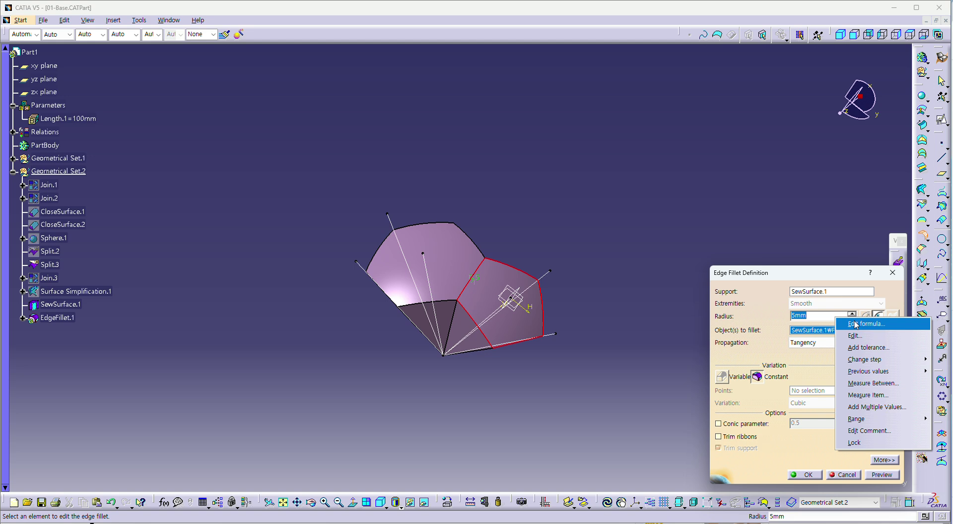
{"action": "left_click", "coordinate": [856, 325]}
{"action": "double_click", "coordinate": [818, 400]}
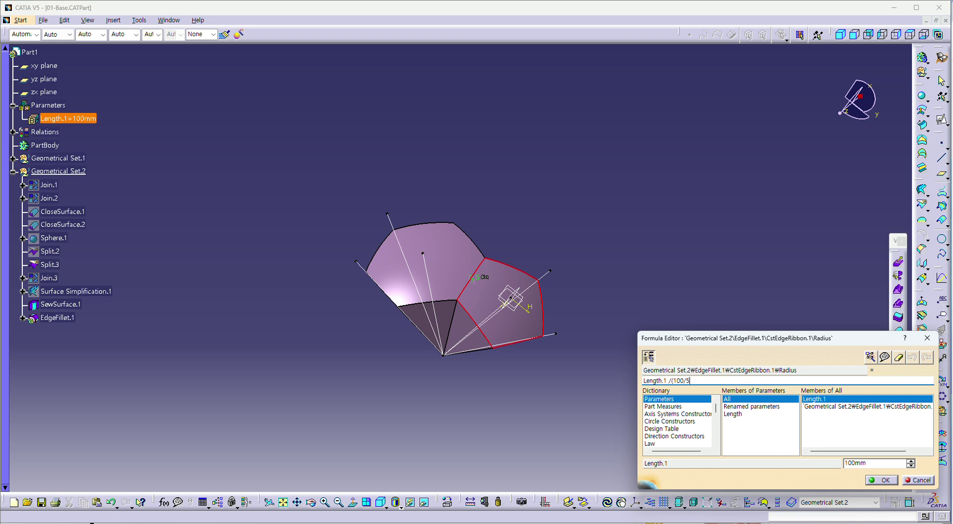
{"action": "left_click", "coordinate": [885, 481]}
{"action": "left_click", "coordinate": [888, 475]}
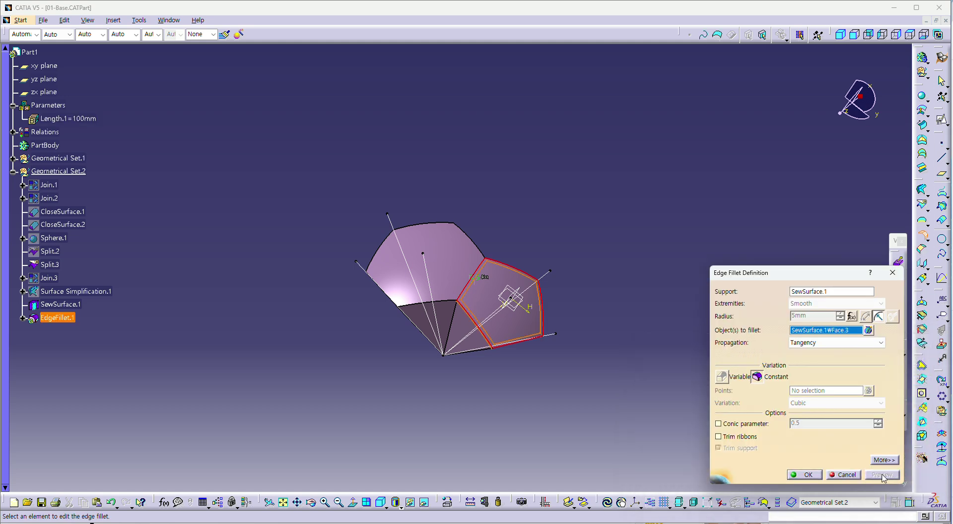
{"action": "left_click", "coordinate": [807, 476]}
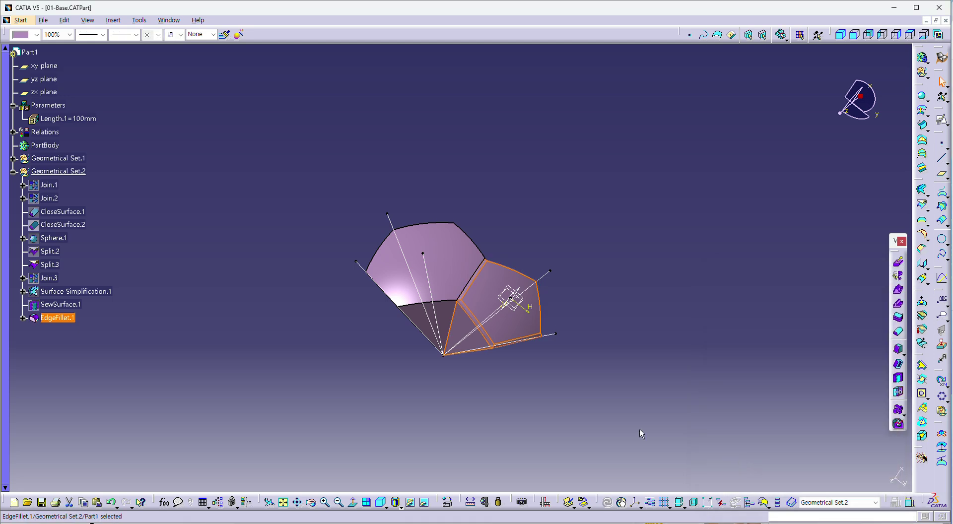
Fillet the outer face edges of the hexagonal volume Split.3, linking the radius by formula to EdgeFillet.1's radius.
{"action": "left_click", "coordinate": [22, 317]}
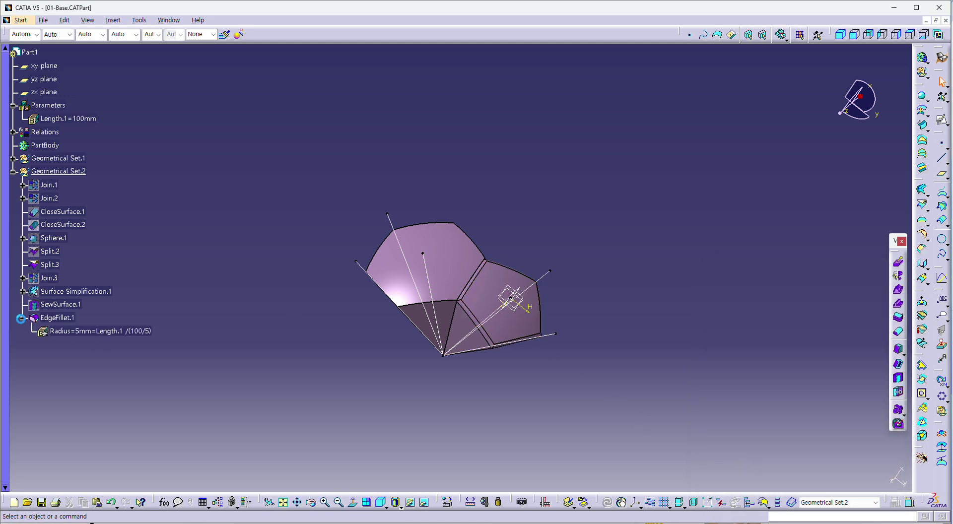
{"action": "left_click", "coordinate": [443, 328]}
{"action": "middle_click_drag", "start_coordinate": [443, 327], "coordinate": [498, 277]}
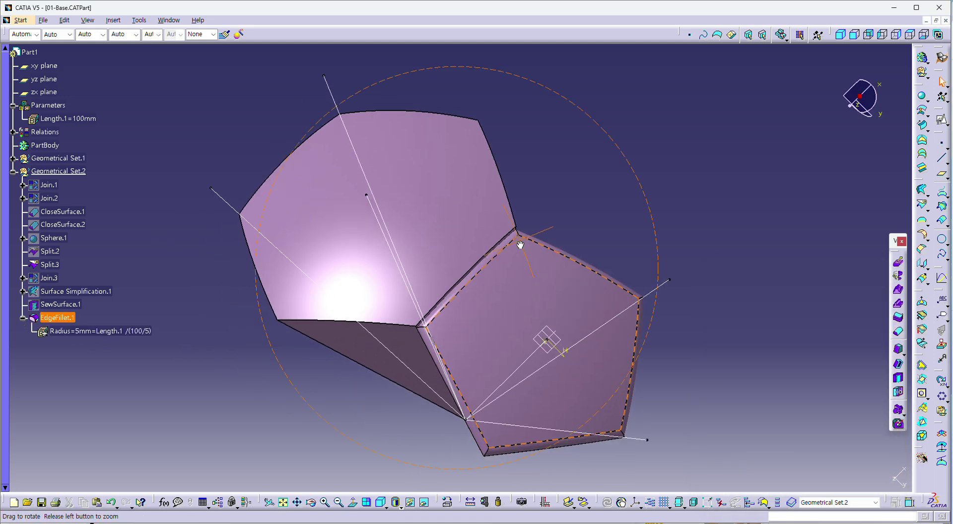
{"action": "left_click", "coordinate": [695, 213]}
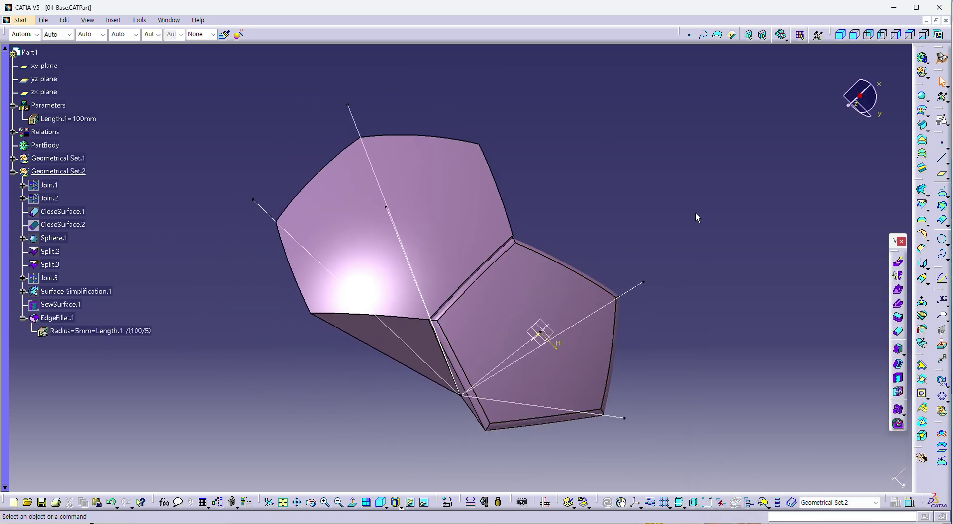
{"action": "left_click", "coordinate": [923, 236]}
{"action": "left_click", "coordinate": [497, 219]}
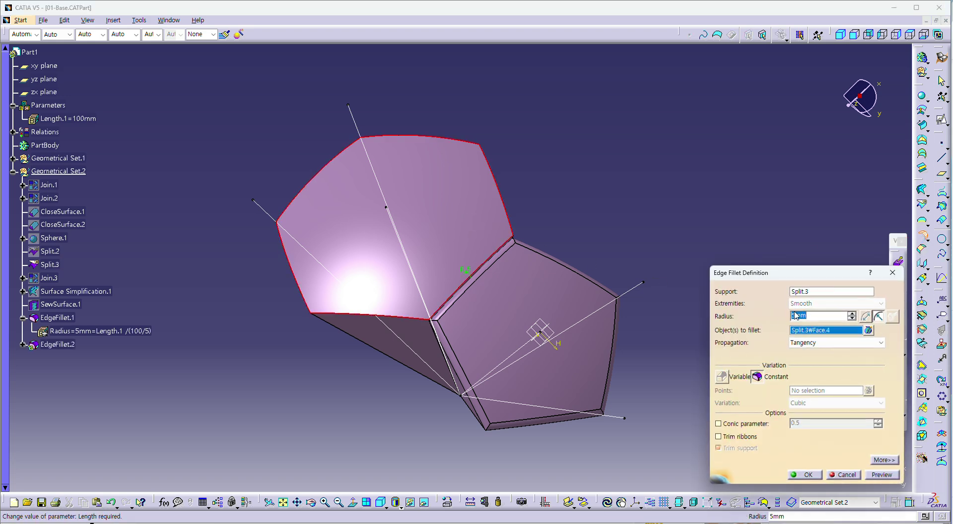
{"action": "right_click", "coordinate": [830, 317]}
{"action": "left_click", "coordinate": [836, 323]}
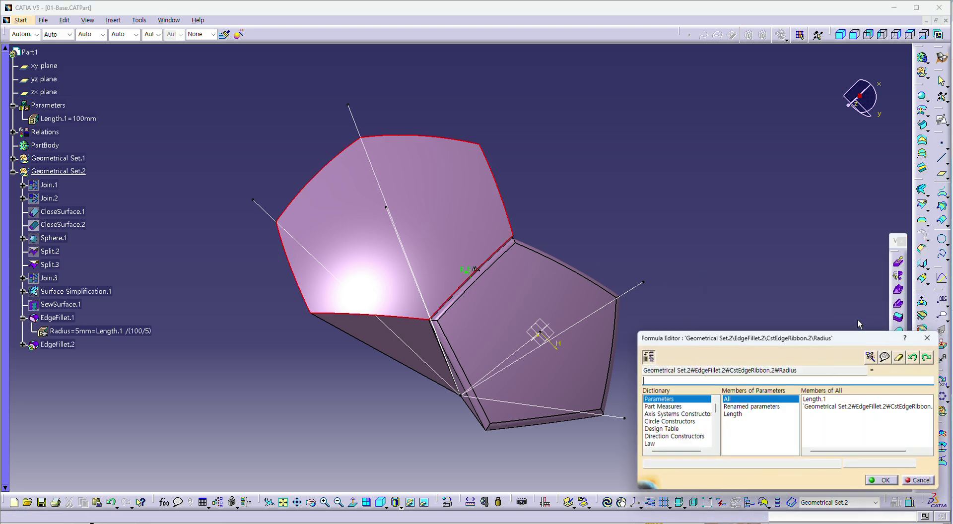
{"action": "left_click", "coordinate": [110, 331]}
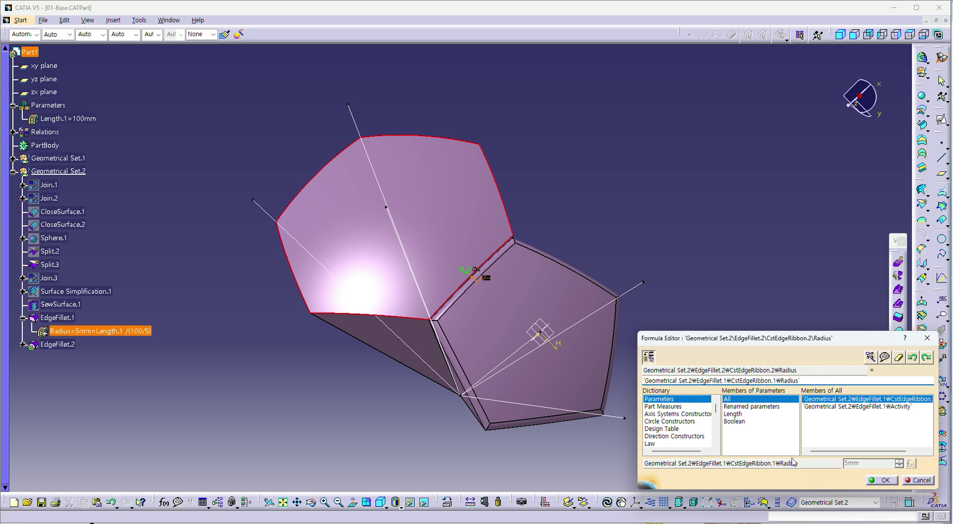
{"action": "left_click", "coordinate": [884, 480]}
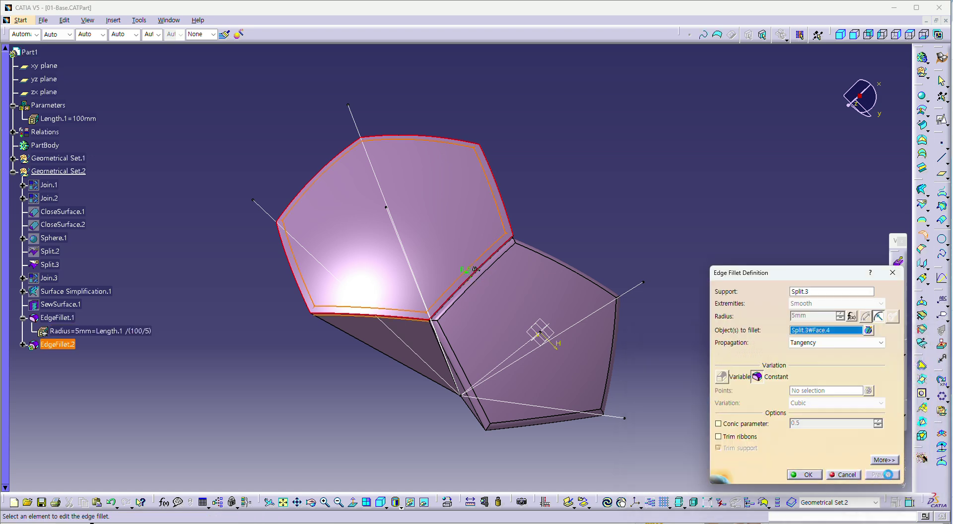
{"action": "left_click", "coordinate": [804, 475]}
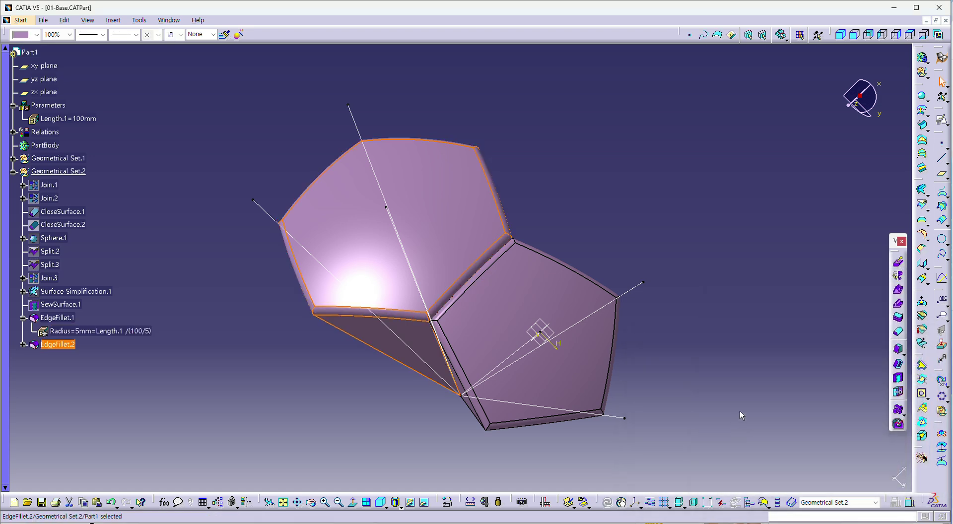
Hide the two construction lines protruding along the outer side edges of the pentagonal segment.
{"action": "middle_click_drag", "start_coordinate": [595, 281], "coordinate": [587, 198]}
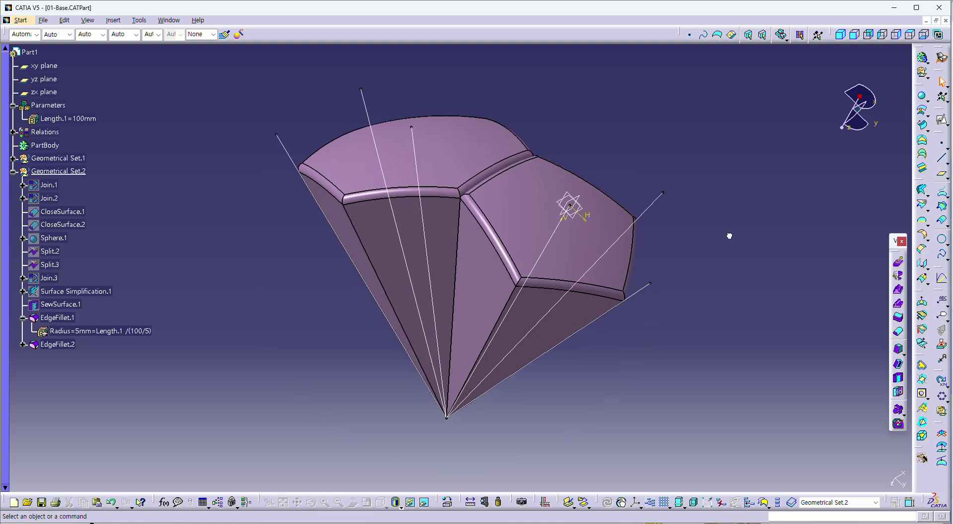
{"action": "middle_click_drag", "start_coordinate": [730, 234], "coordinate": [482, 277]}
{"action": "left_click", "coordinate": [54, 172]}
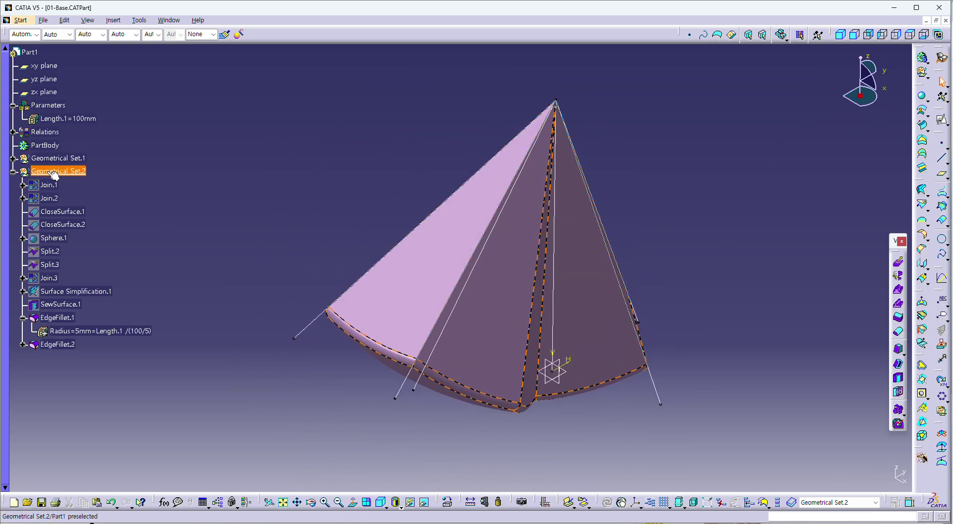
{"action": "left_click", "coordinate": [102, 172]}
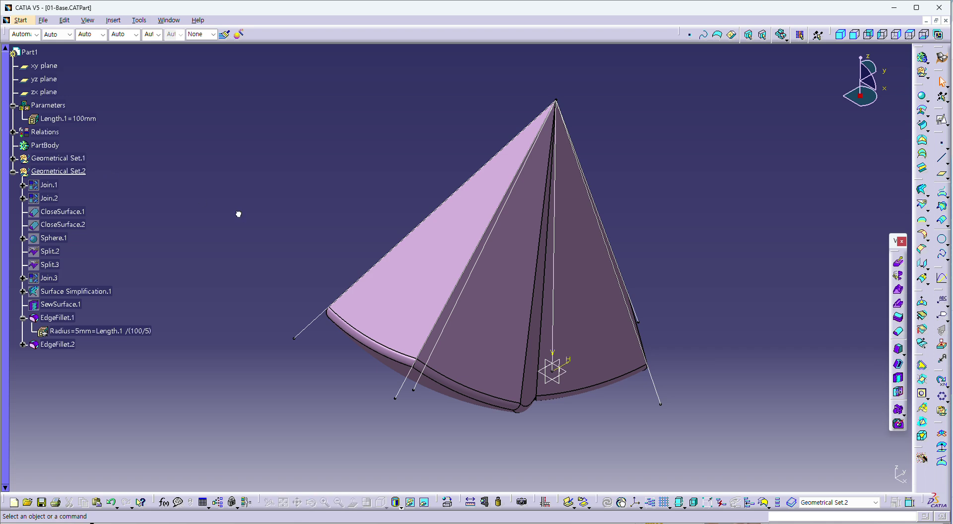
{"action": "right_click", "coordinate": [658, 397]}
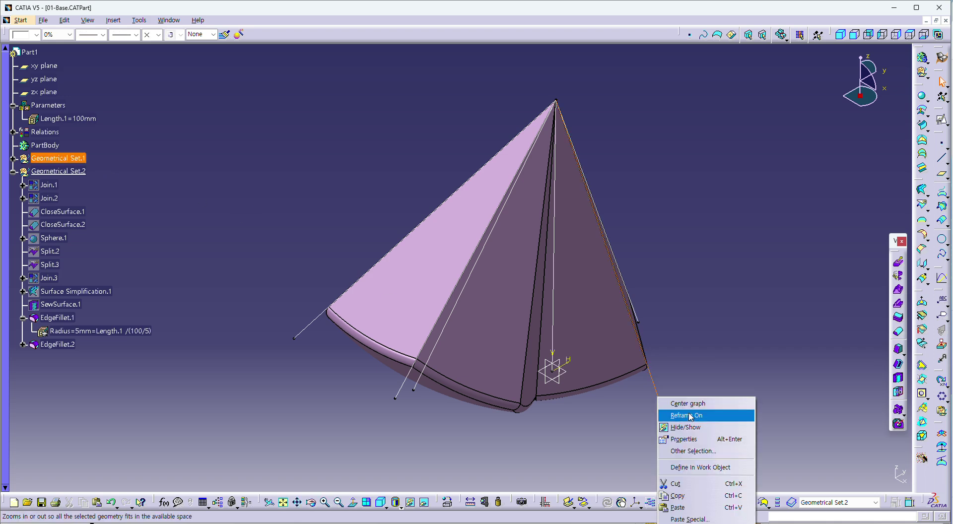
{"action": "left_click", "coordinate": [688, 428]}
{"action": "left_click", "coordinate": [638, 314]}
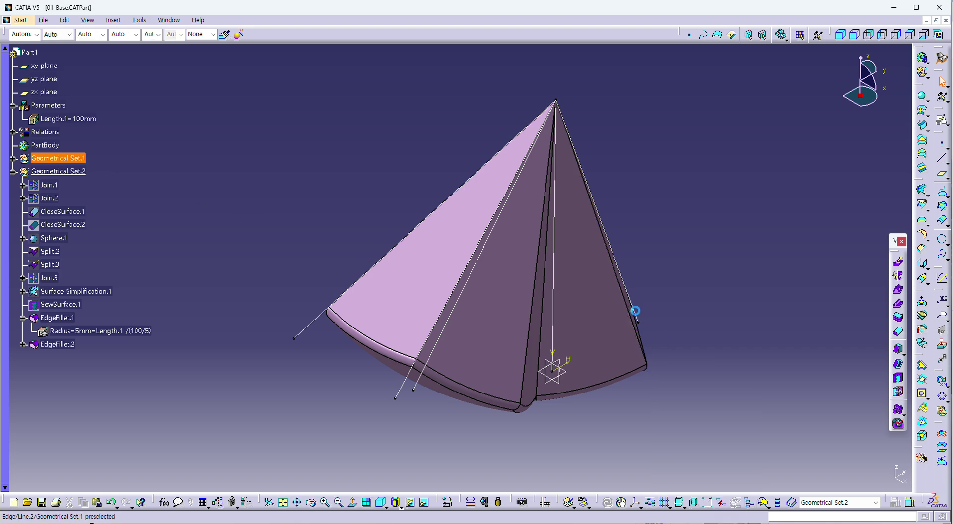
{"action": "right_click", "coordinate": [638, 322]}
{"action": "left_click", "coordinate": [669, 354]}
{"action": "left_click", "coordinate": [589, 353]}
Hide the two remaining edge construction lines, leaving the central axis lines of the hexagonal and pentagonal segments displayed.
{"action": "middle_click_drag", "start_coordinate": [590, 353], "coordinate": [502, 415]}
{"action": "left_click", "coordinate": [501, 415]}
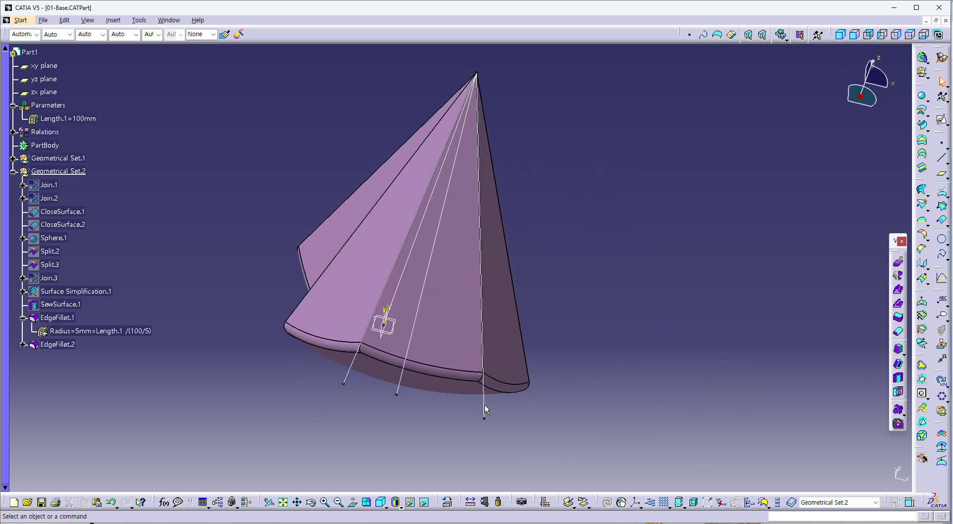
{"action": "left_click", "coordinate": [484, 404]}
{"action": "right_click", "coordinate": [484, 403]}
{"action": "left_click", "coordinate": [519, 437]}
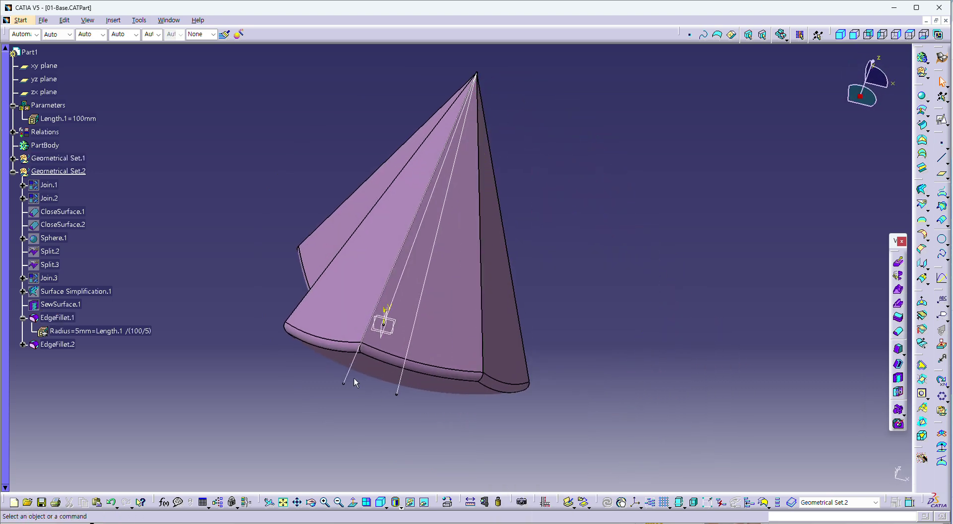
{"action": "left_click", "coordinate": [349, 374]}
{"action": "right_click", "coordinate": [349, 373]}
{"action": "left_click", "coordinate": [378, 404]}
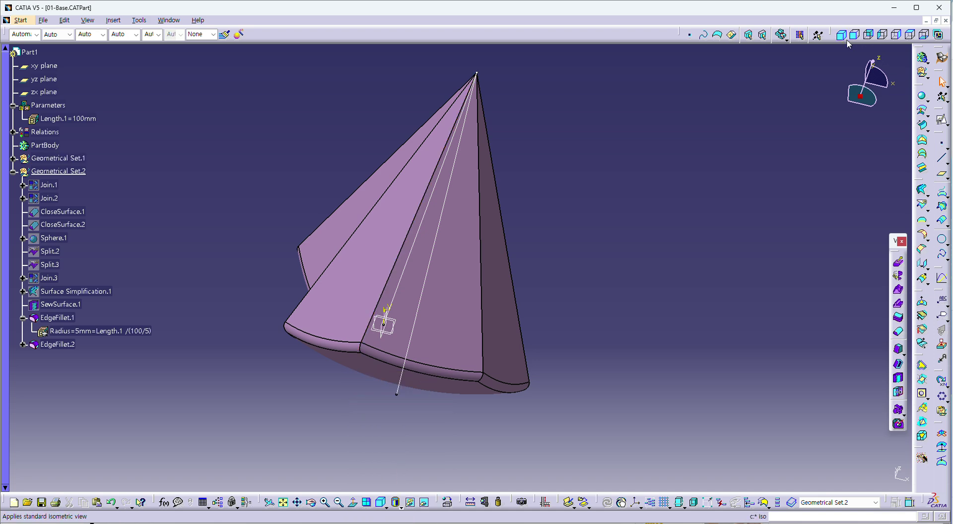
Set up a rotation of the pentagonal volume EdgeFillet.1 by 120 degrees about the Z axis, with a volume result.
{"action": "middle_click_drag", "start_coordinate": [377, 404], "coordinate": [691, 304]}
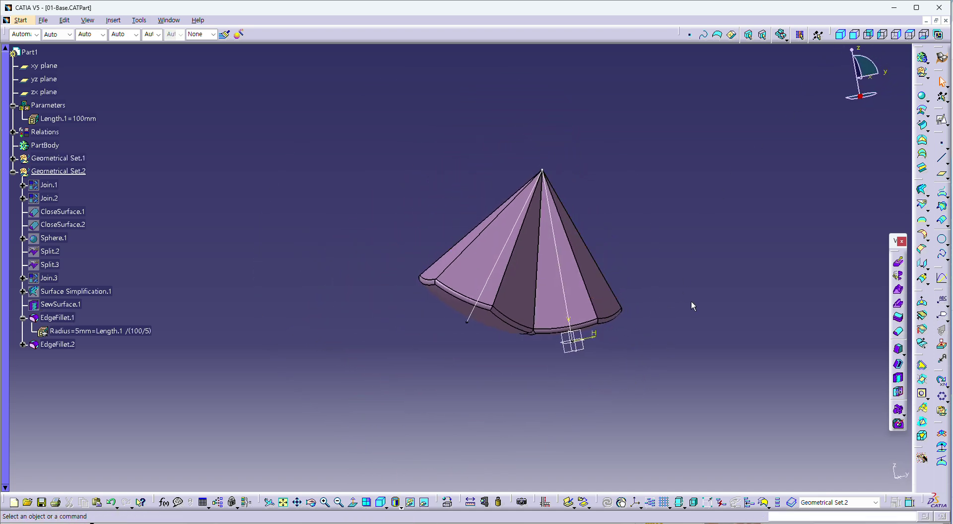
{"action": "left_click", "coordinate": [942, 396]}
{"action": "left_click", "coordinate": [842, 474]}
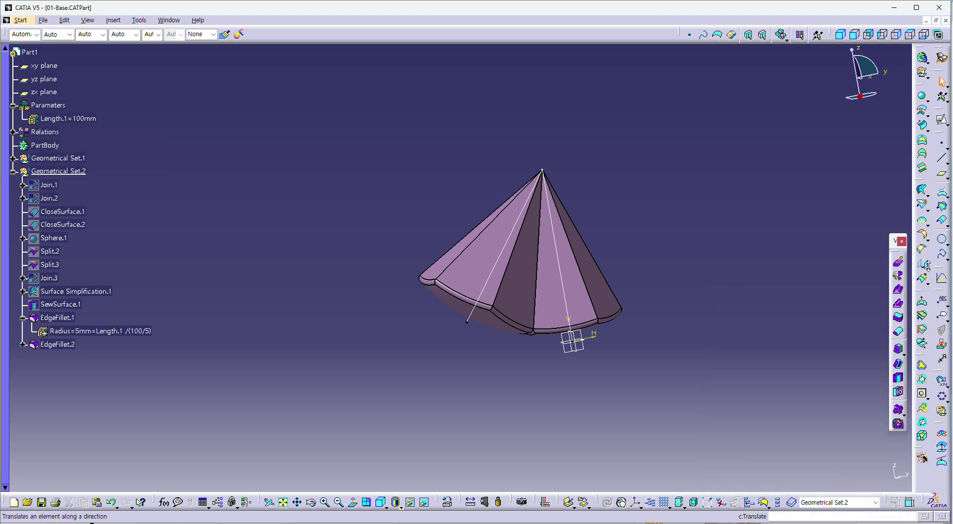
{"action": "left_click", "coordinate": [927, 269]}
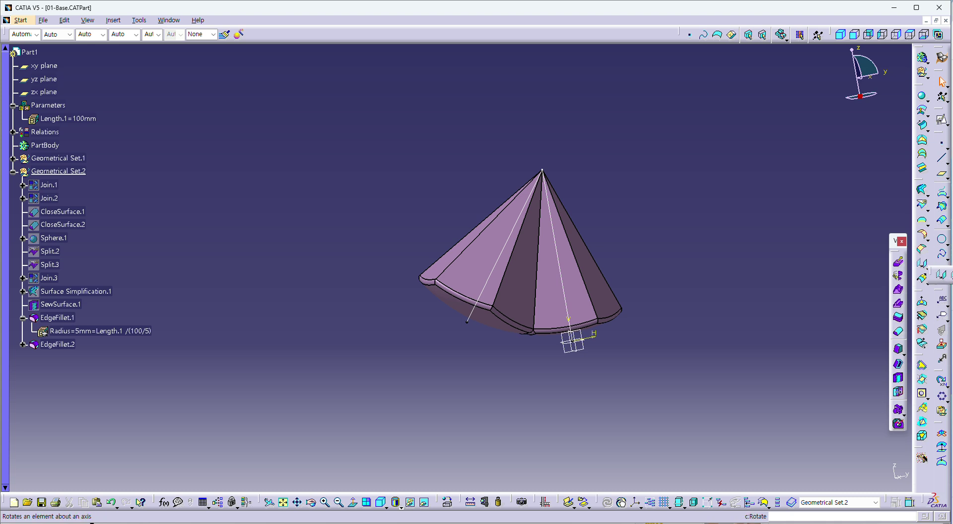
{"action": "left_click", "coordinate": [940, 274]}
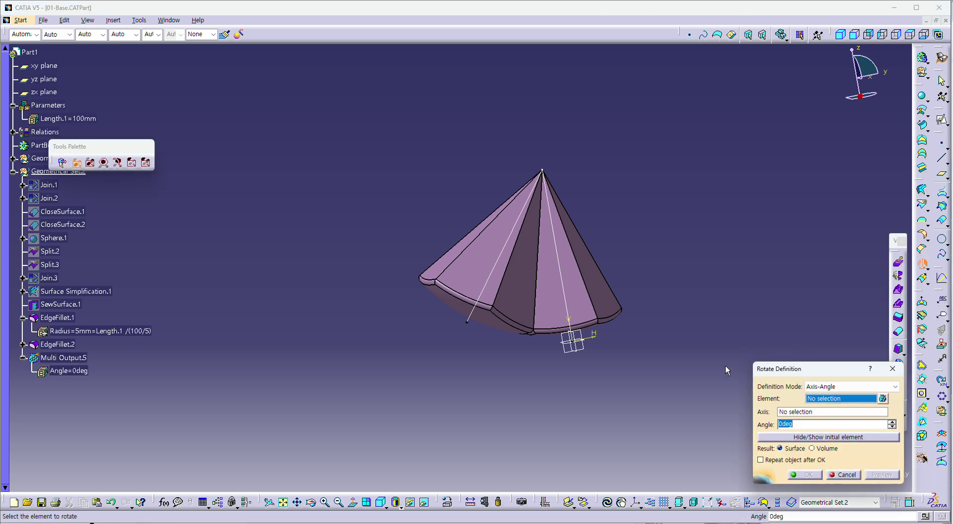
{"action": "middle_click_drag", "start_coordinate": [726, 371], "coordinate": [622, 343]}
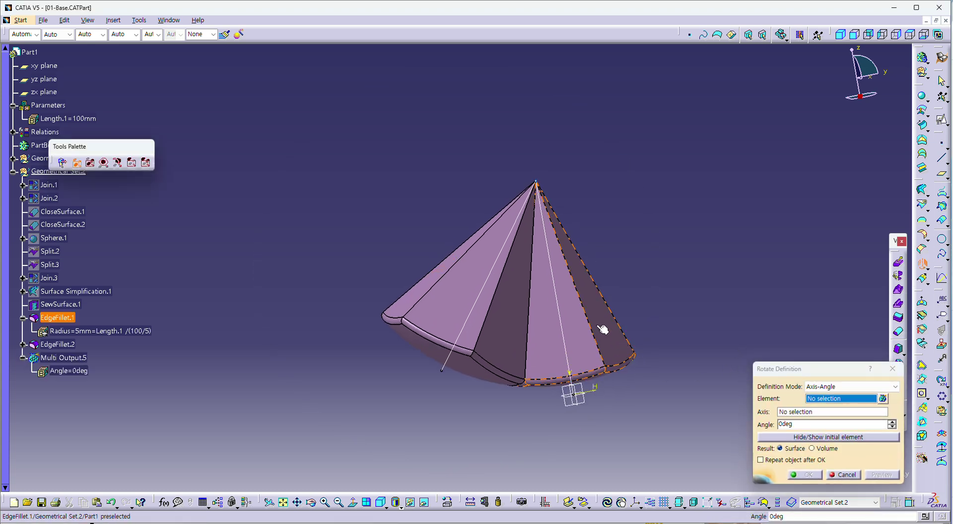
{"action": "left_click", "coordinate": [603, 329]}
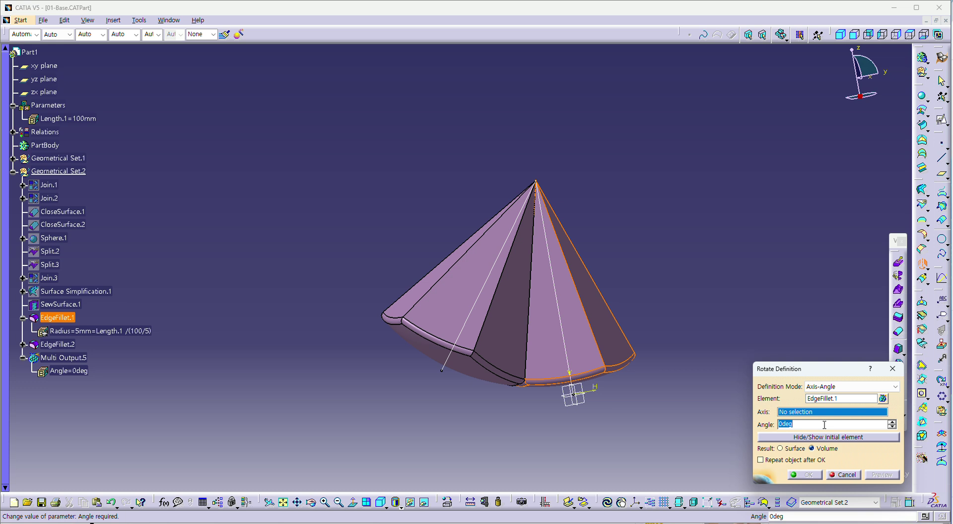
{"action": "right_click", "coordinate": [830, 413]}
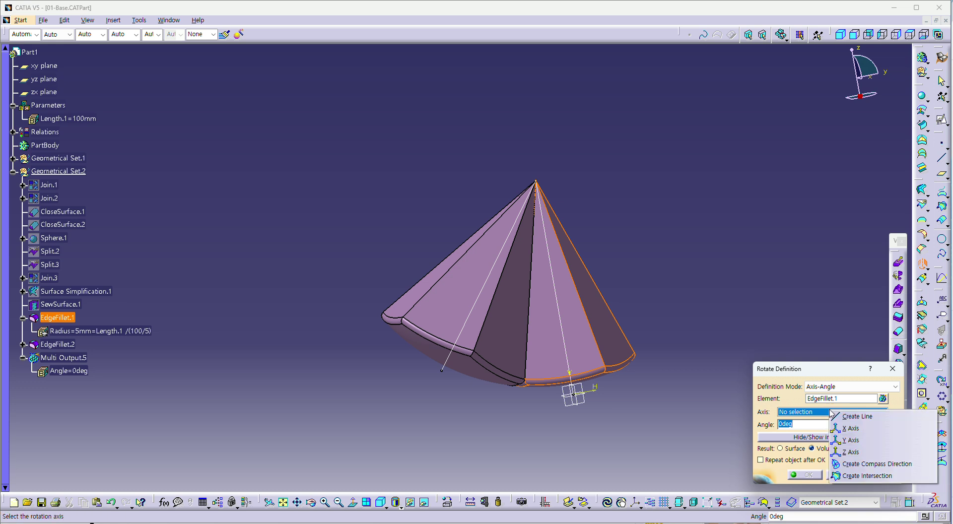
{"action": "left_click", "coordinate": [858, 453]}
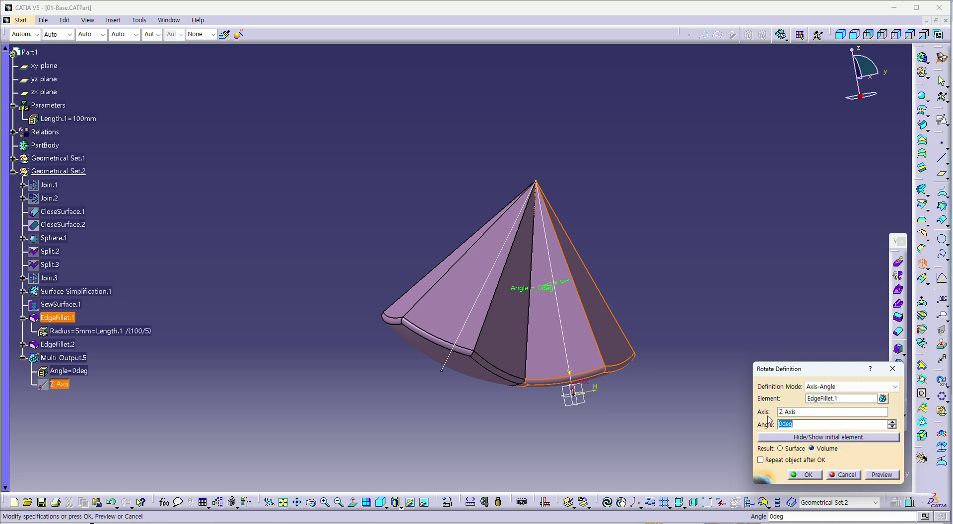
{"action": "type", "text": "120"}
{"action": "key", "text": "Tab"}
{"action": "middle_click_drag", "start_coordinate": [676, 344], "coordinate": [695, 234]}
Change the rotation axis to the hexagonal segment's central line, Sketch.4 Edge.9, and create the rotated pentagonal volume.
{"action": "left_click", "coordinate": [806, 414]}
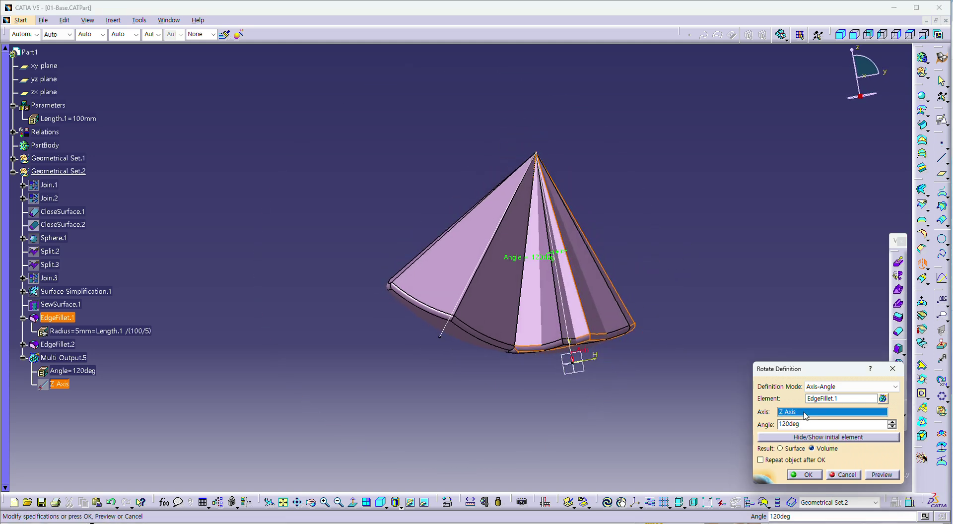
{"action": "left_click", "coordinate": [452, 335]}
{"action": "middle_click_drag", "start_coordinate": [492, 358], "coordinate": [524, 168]}
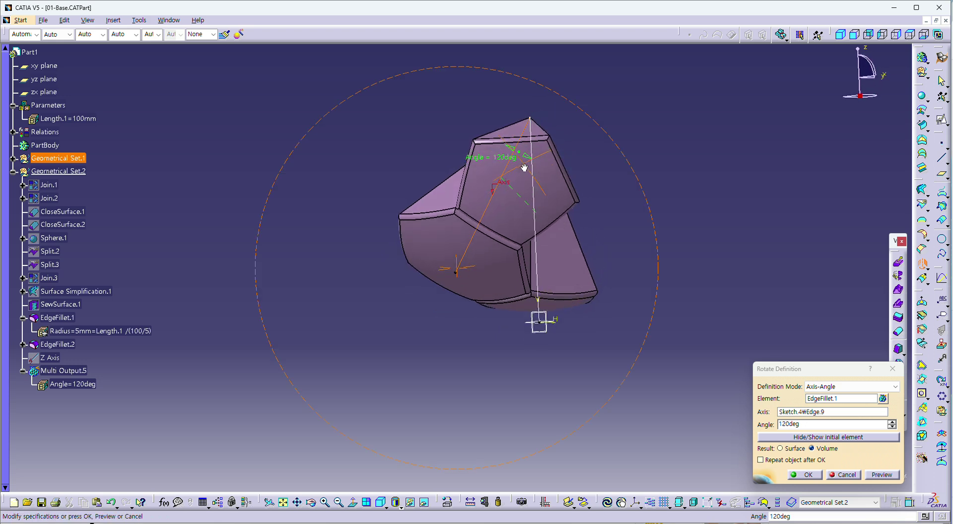
{"action": "middle_click_drag", "start_coordinate": [611, 189], "coordinate": [576, 238]}
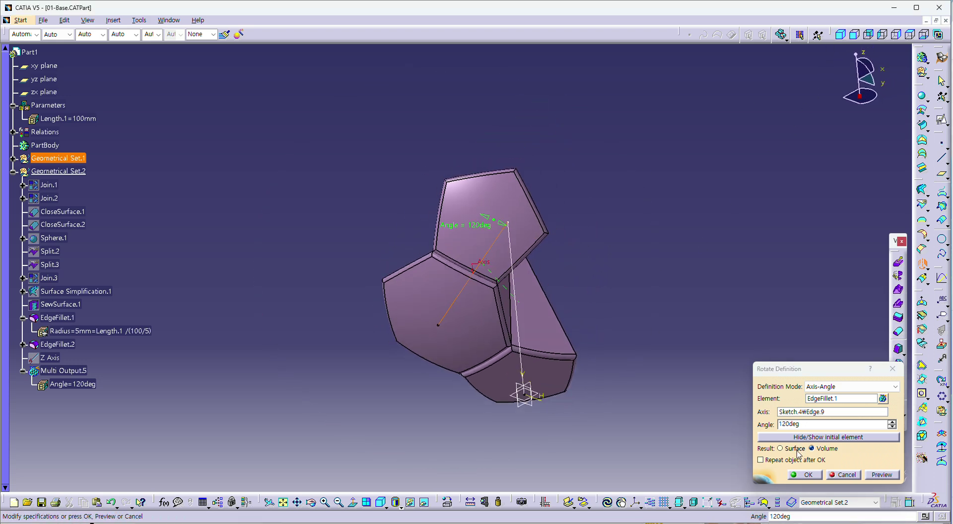
{"action": "left_click", "coordinate": [808, 475]}
{"action": "middle_click_drag", "start_coordinate": [656, 246], "coordinate": [444, 343]}
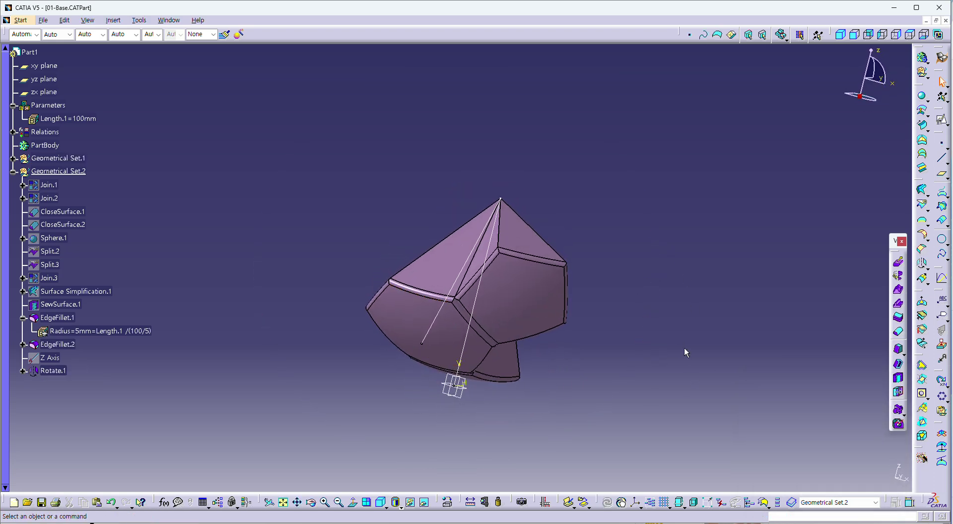
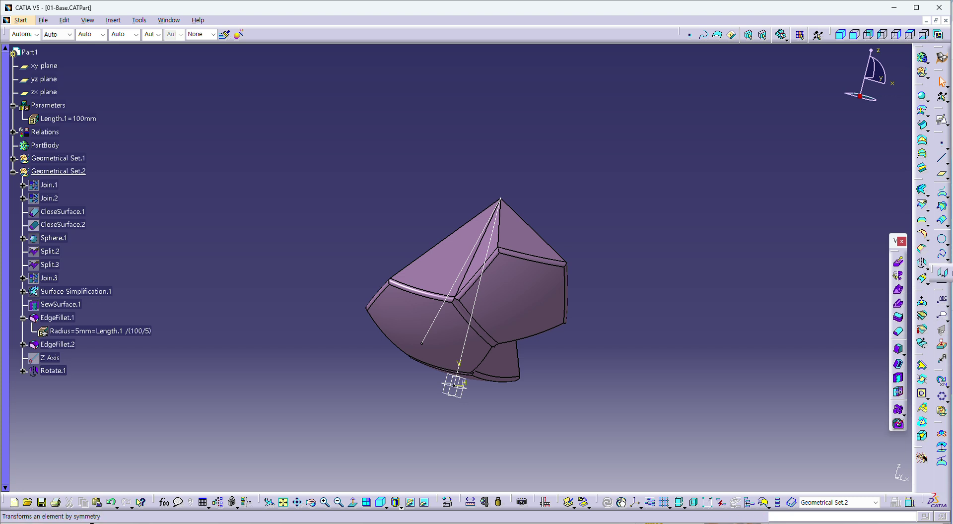
Mirror the hexagonal volume EdgeFillet.2 about its flat side face, EdgeFillet.2\Face.5, with a volume result.
{"action": "left_click", "coordinate": [942, 273]}
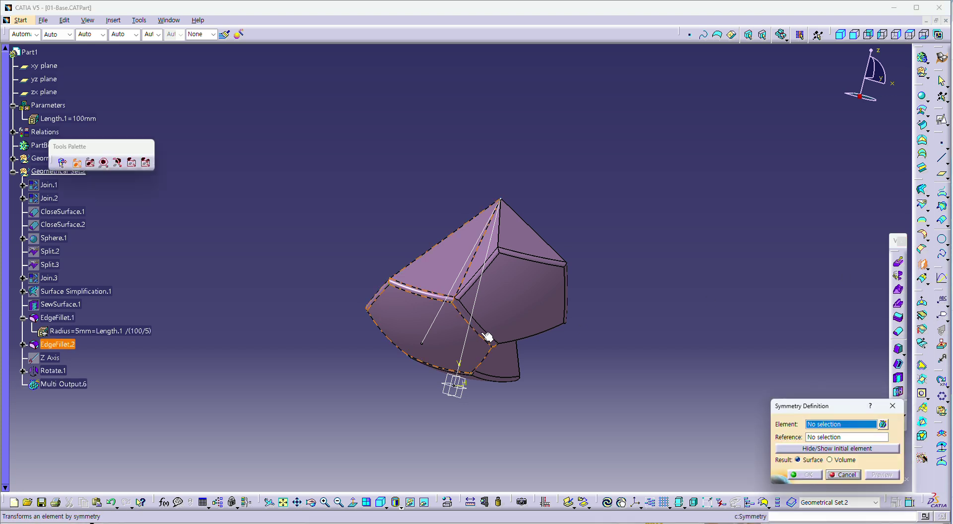
{"action": "left_click", "coordinate": [412, 329]}
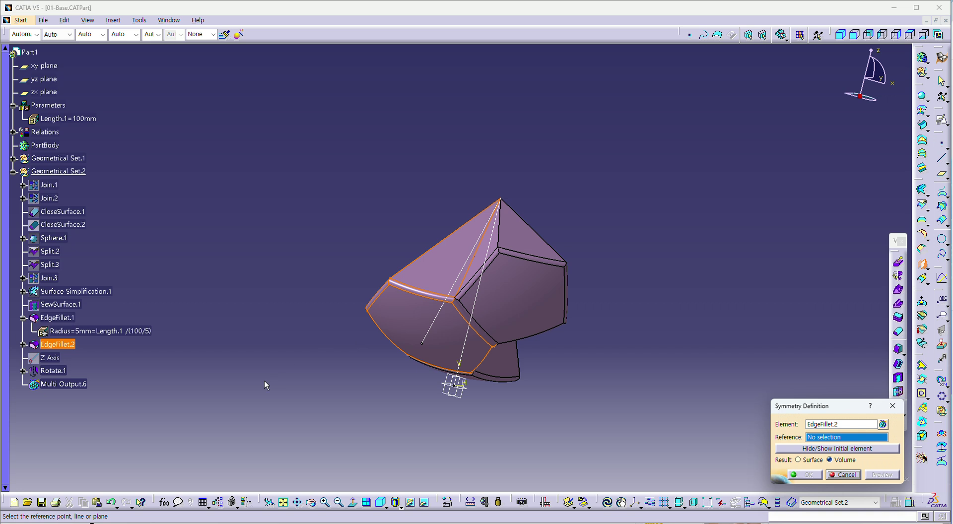
{"action": "left_click", "coordinate": [414, 277]}
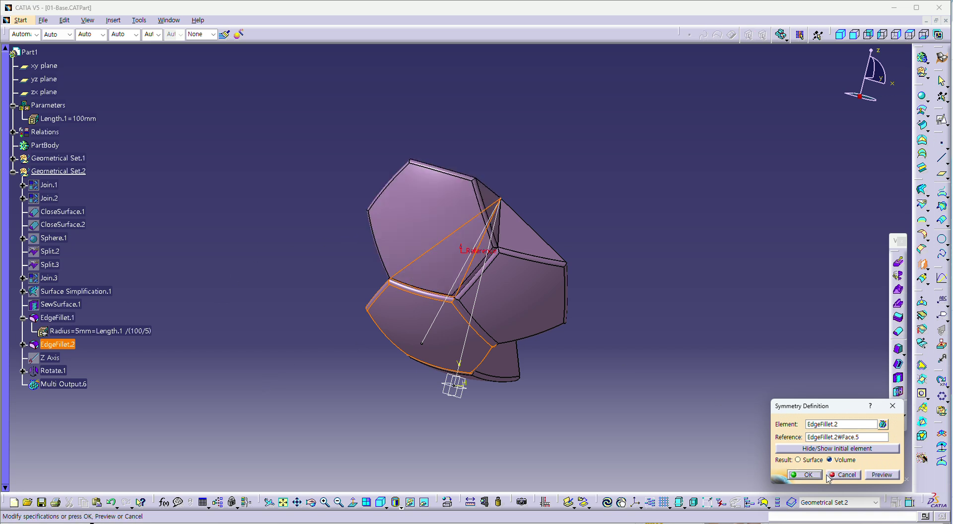
{"action": "left_click", "coordinate": [808, 476]}
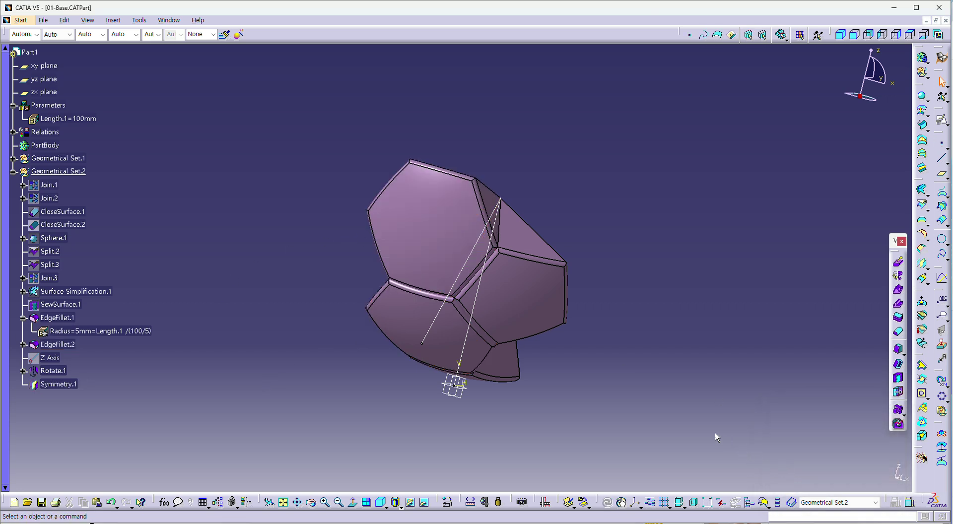
Insert a new geometrical set under Part1, leaving its name blank.
{"action": "left_click", "coordinate": [842, 35]}
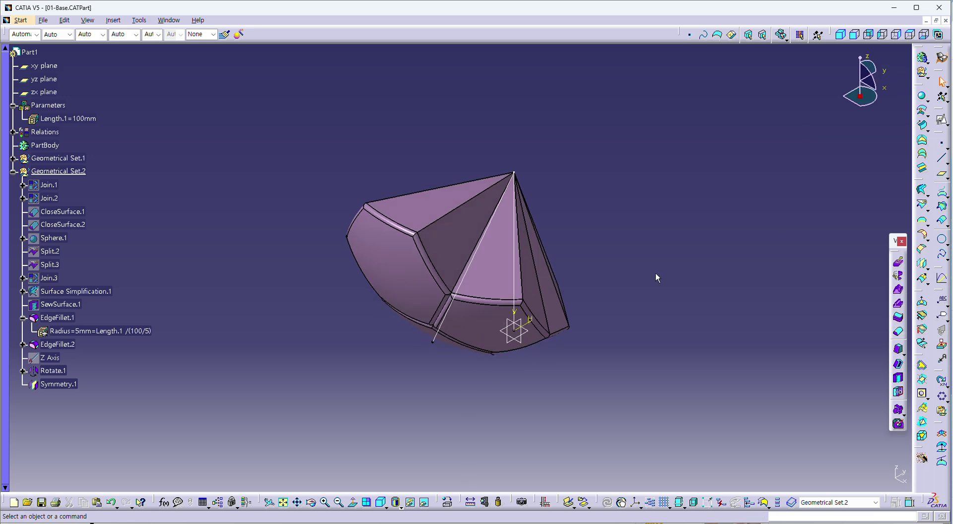
{"action": "middle_click_drag", "start_coordinate": [544, 332], "coordinate": [660, 230]}
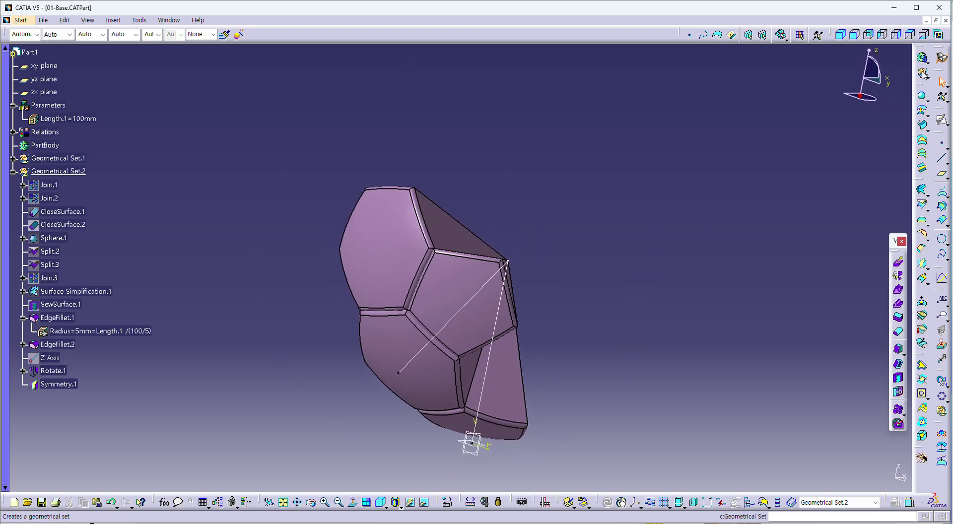
{"action": "left_click", "coordinate": [922, 72]}
{"action": "left_click", "coordinate": [849, 475]}
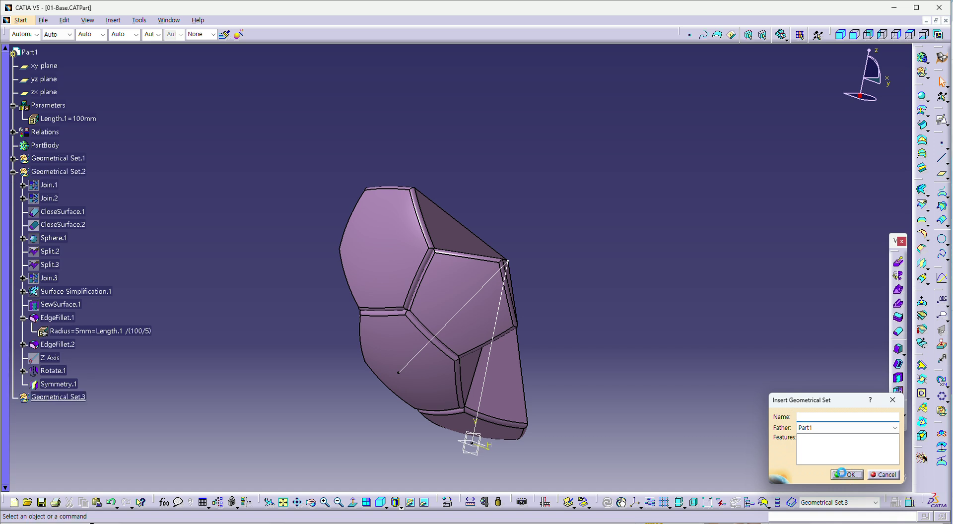
Combine the mirrored hexagonal volume Symmetry.1 with the rotated pentagonal volume Rotate.1 using the volume Add operation.
{"action": "middle_click_drag", "start_coordinate": [612, 352], "coordinate": [651, 272]}
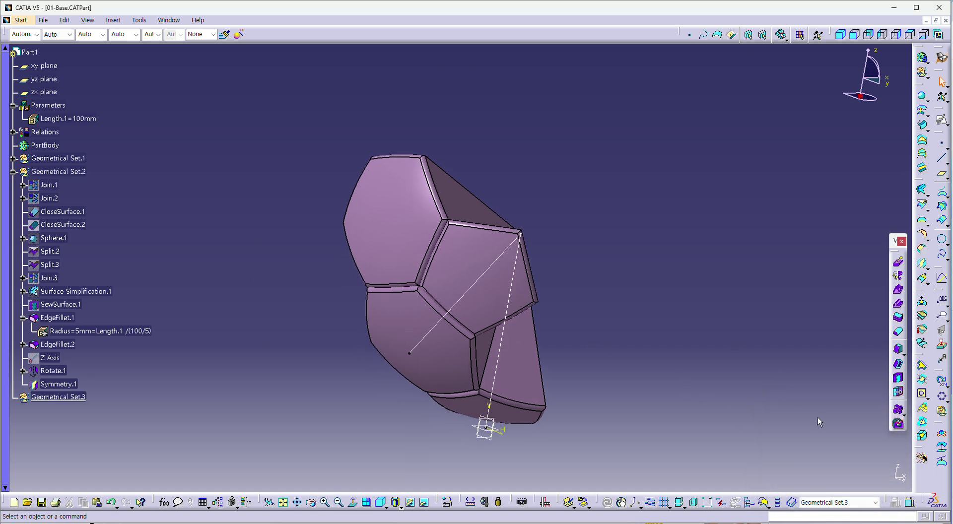
{"action": "left_click", "coordinate": [898, 411]}
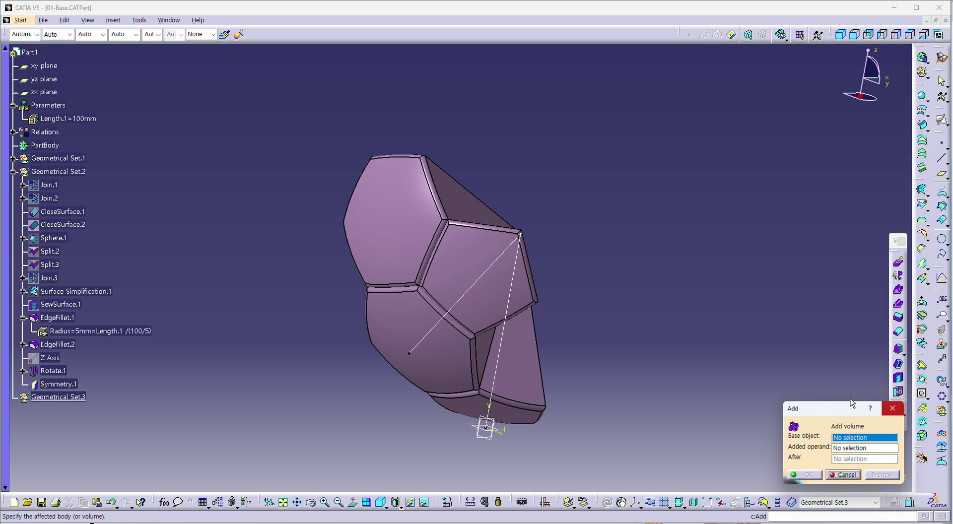
{"action": "left_click", "coordinate": [415, 220]}
{"action": "left_click", "coordinate": [451, 255]}
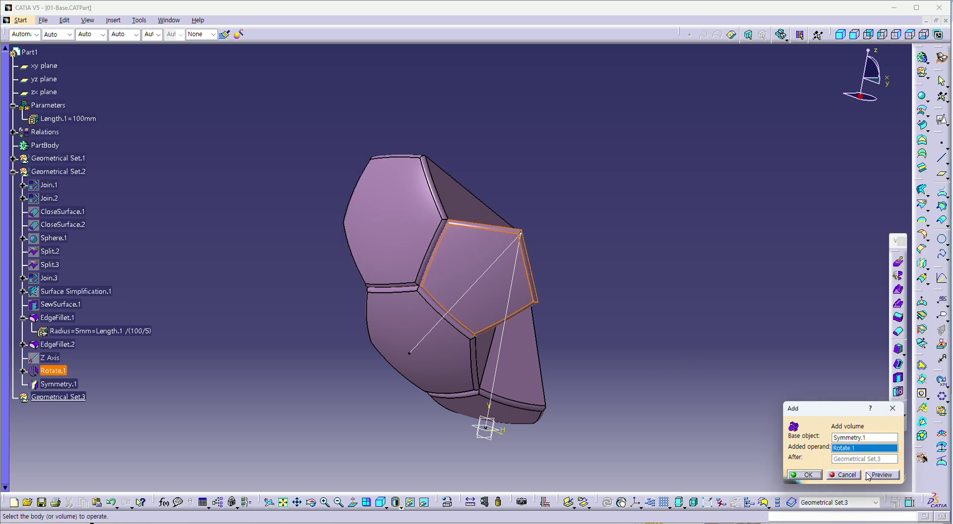
{"action": "left_click", "coordinate": [815, 475]}
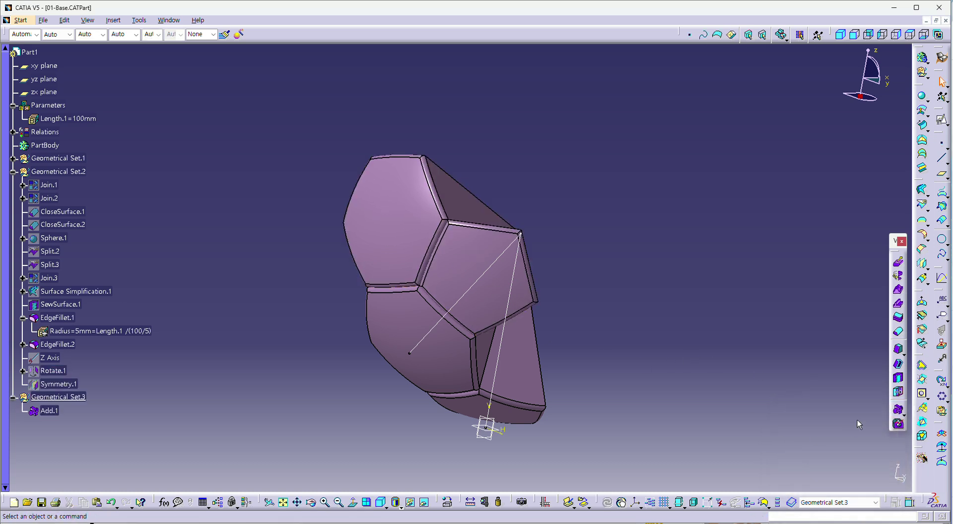
Add the original hexagonal volume EdgeFillet.2 to the combined volume Add.1.
{"action": "left_click", "coordinate": [899, 414]}
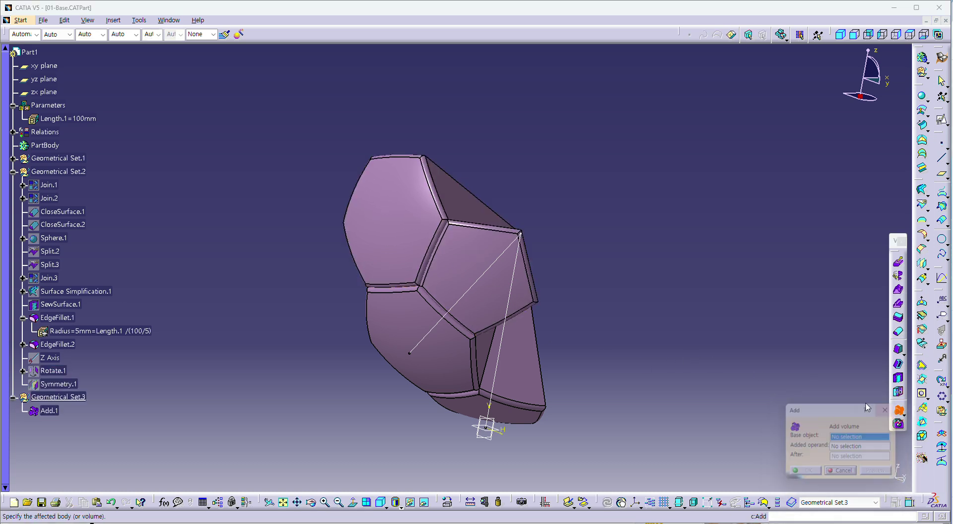
{"action": "left_click", "coordinate": [412, 218]}
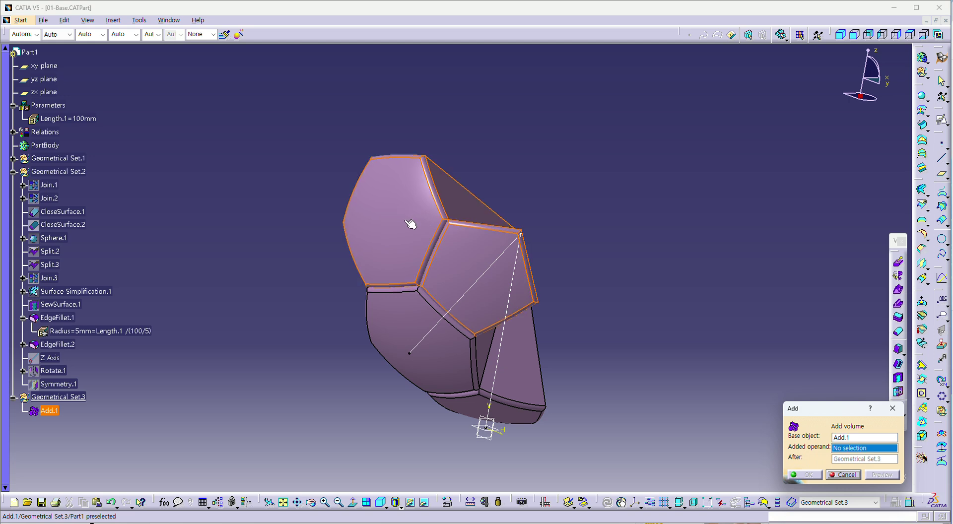
{"action": "left_click", "coordinate": [410, 318]}
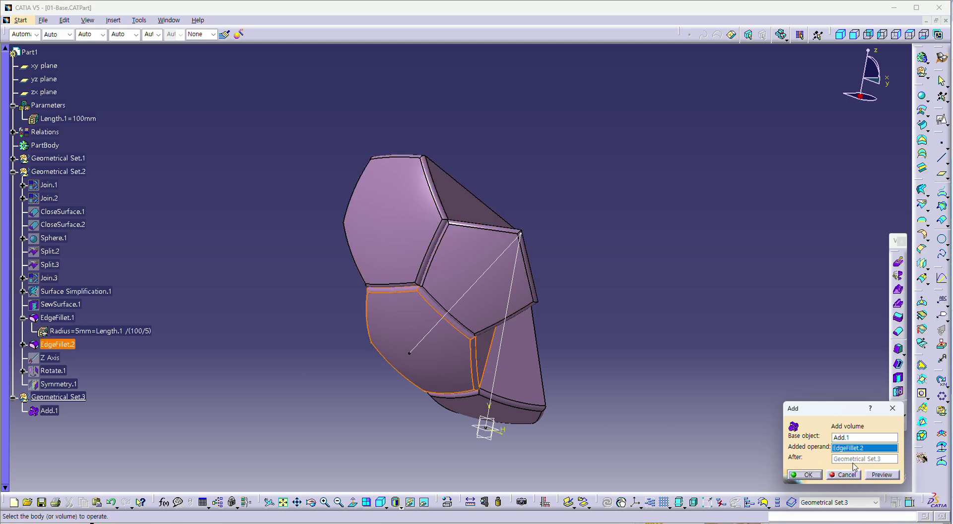
{"action": "left_click", "coordinate": [809, 475]}
Circularly pattern the combined volume Add.2 about the Z axis as a complete crown with 5 instances.
{"action": "middle_click_drag", "start_coordinate": [696, 364], "coordinate": [650, 350]}
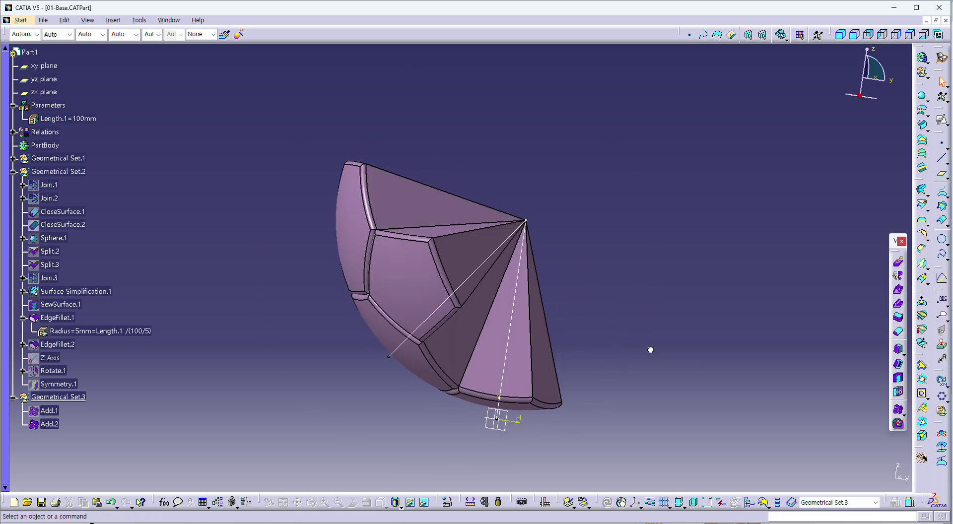
{"action": "left_click", "coordinate": [943, 400]}
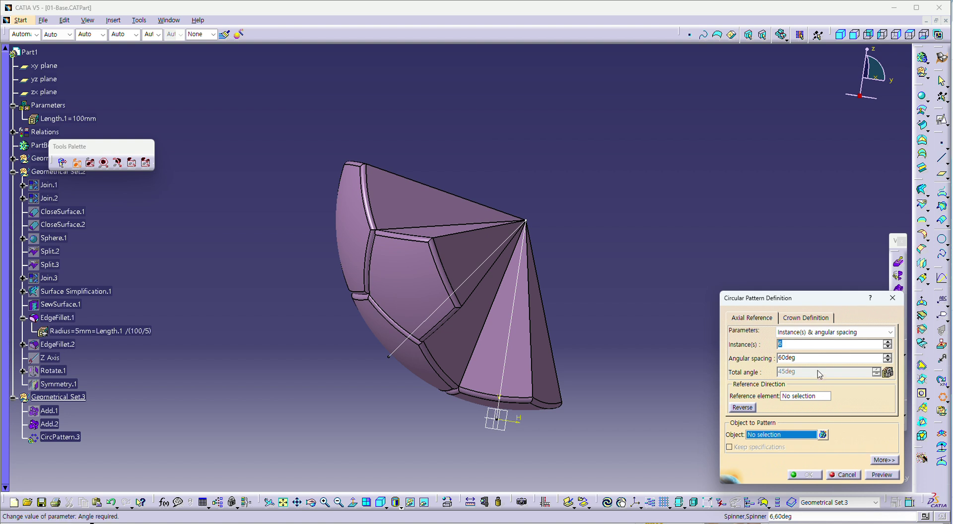
{"action": "left_click", "coordinate": [830, 333]}
{"action": "left_click", "coordinate": [820, 365]}
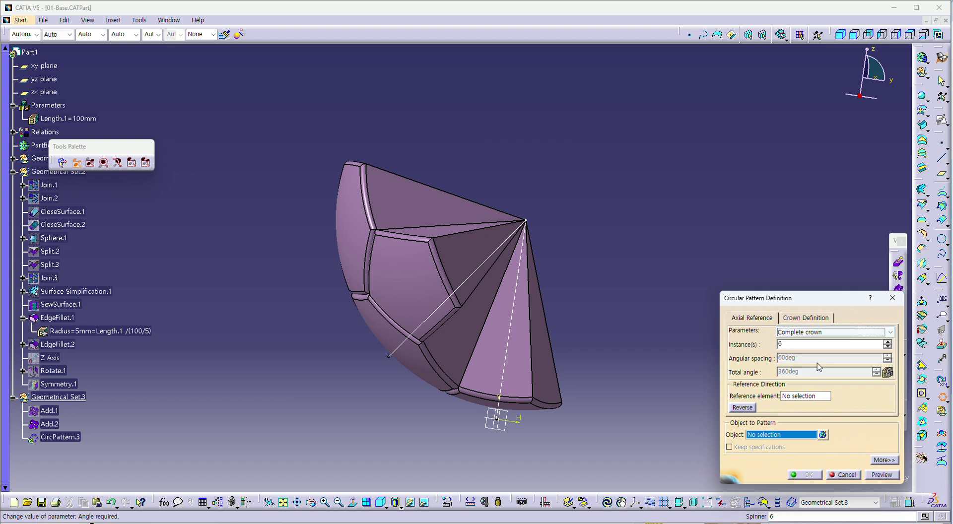
{"action": "double_click", "coordinate": [799, 346]}
{"action": "type", "text": "5"}
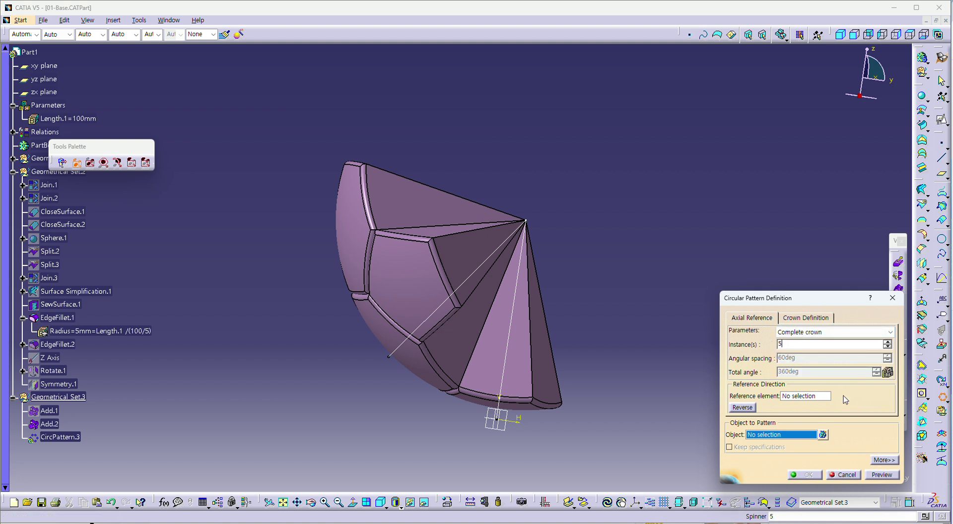
{"action": "left_click", "coordinate": [499, 334]}
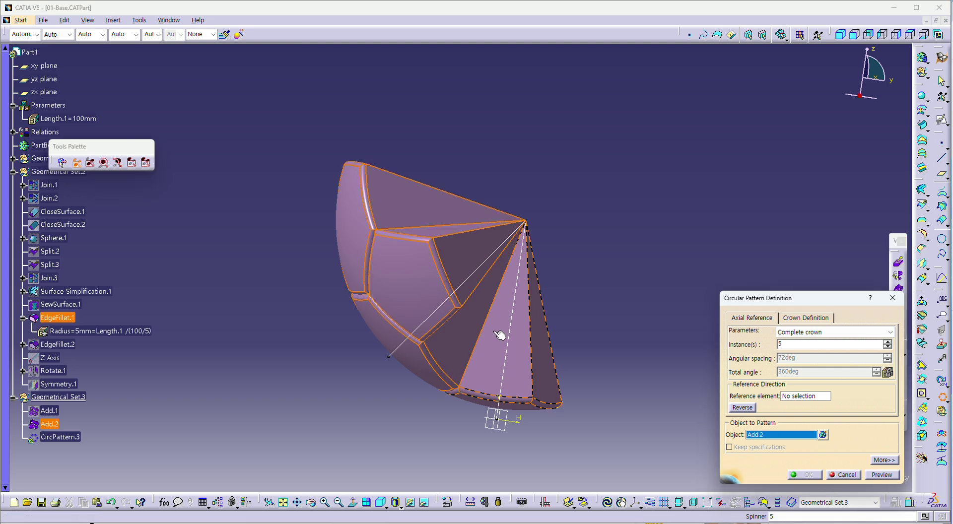
{"action": "left_click", "coordinate": [812, 395]}
{"action": "right_click", "coordinate": [812, 396]}
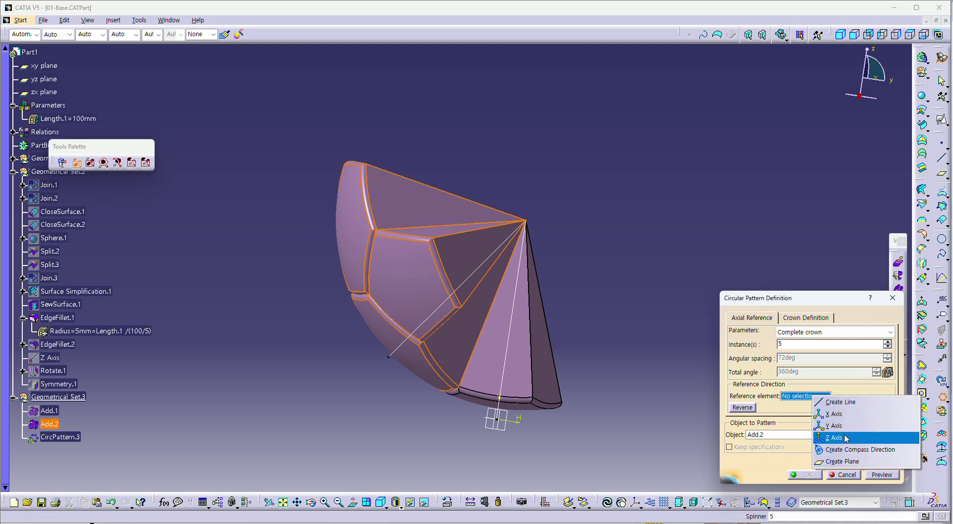
{"action": "left_click", "coordinate": [838, 440]}
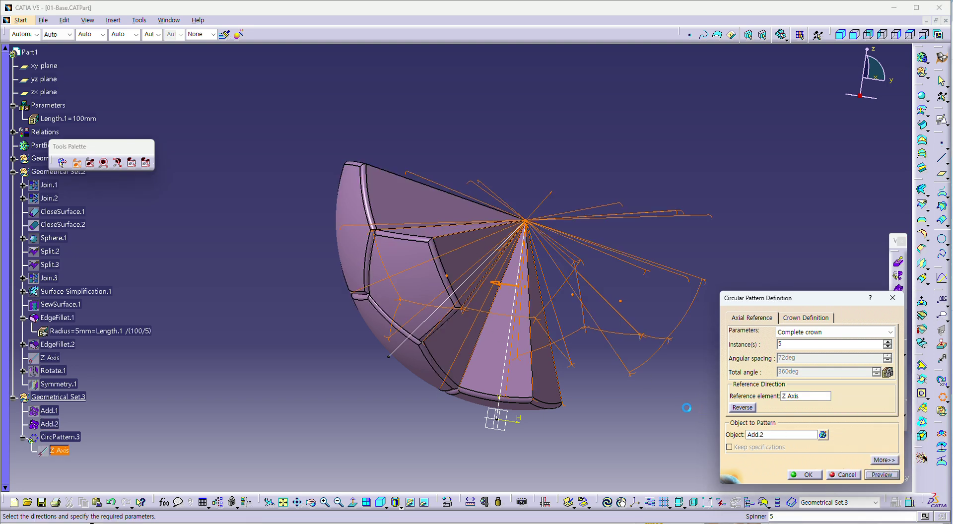
{"action": "middle_click_drag", "start_coordinate": [691, 411], "coordinate": [576, 278]}
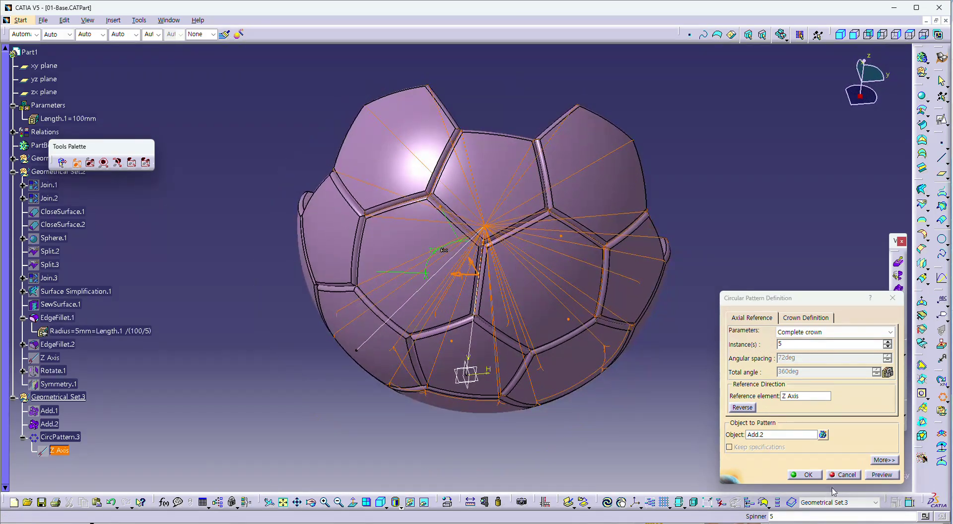
{"action": "left_click", "coordinate": [808, 476]}
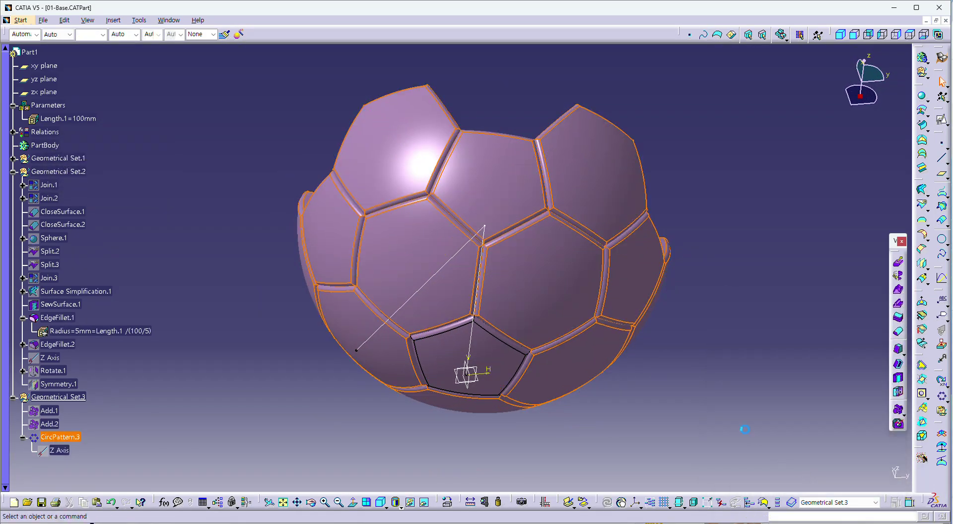
Add the bottom pentagonal volume EdgeFillet.1 to the circular pattern CircPattern.3 and highlight the merged volume to check it.
{"action": "middle_click_drag", "start_coordinate": [743, 424], "coordinate": [644, 362]}
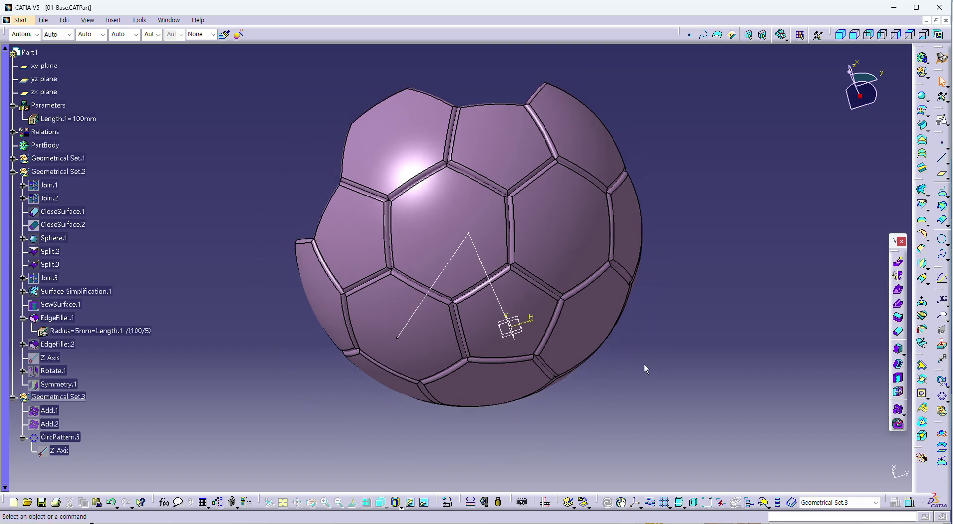
{"action": "left_click", "coordinate": [898, 409]}
{"action": "left_click", "coordinate": [594, 245]}
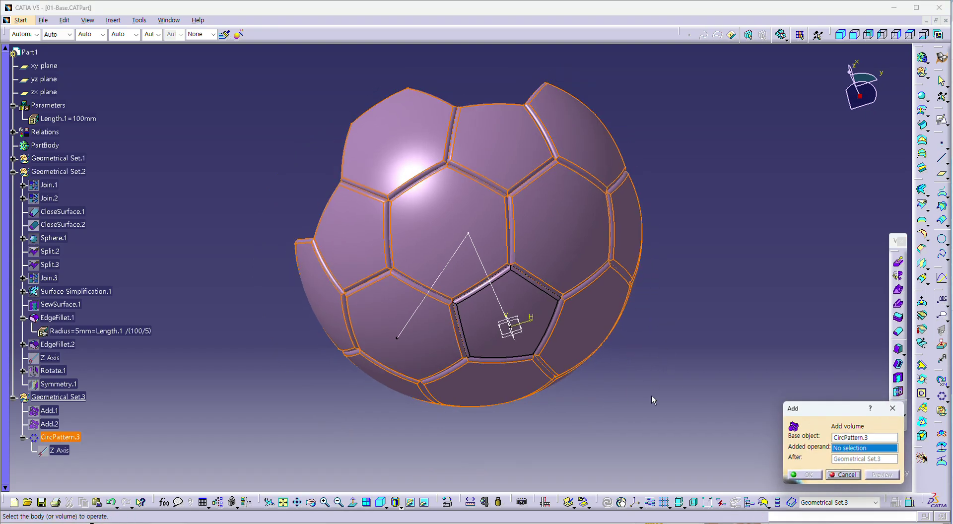
{"action": "middle_click_drag", "start_coordinate": [651, 395], "coordinate": [564, 237]}
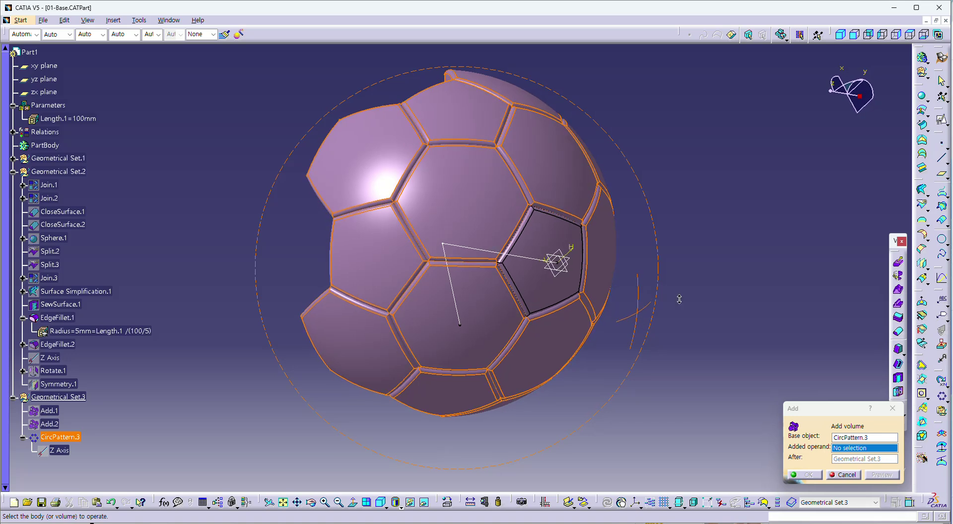
{"action": "left_click", "coordinate": [564, 237]}
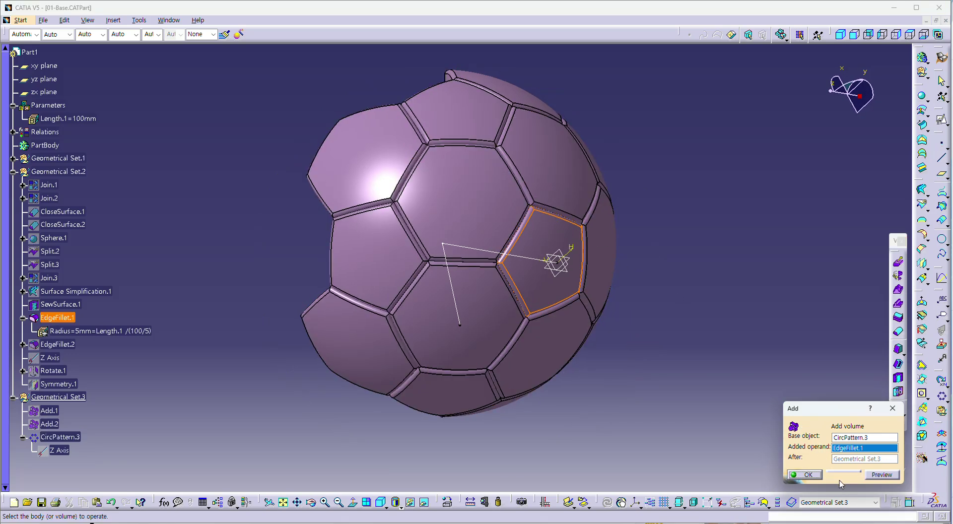
{"action": "left_click", "coordinate": [805, 474]}
{"action": "middle_click_drag", "start_coordinate": [765, 441], "coordinate": [543, 223]}
{"action": "left_click", "coordinate": [50, 464]}
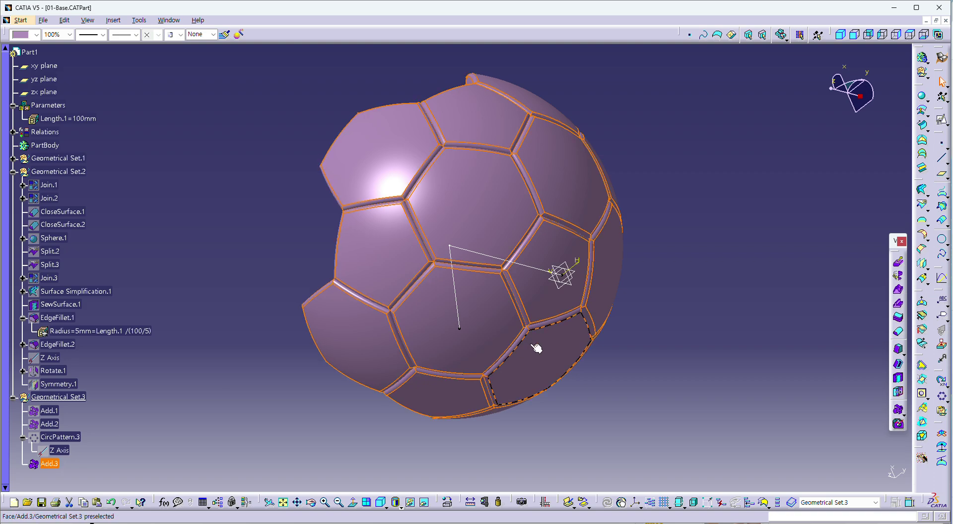
{"action": "middle_click_drag", "start_coordinate": [539, 347], "coordinate": [820, 137]}
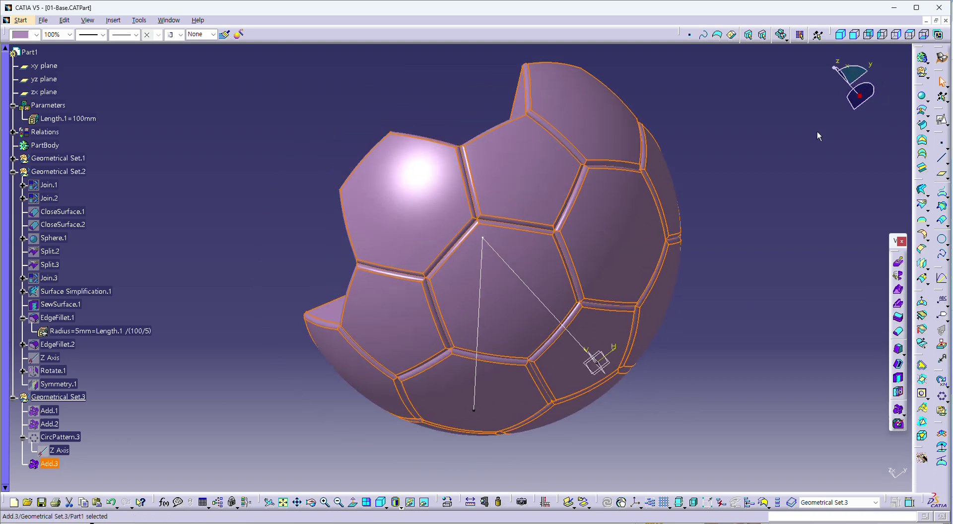
{"action": "left_click", "coordinate": [848, 49]}
Create a Point-Direction line from the ball's centre vertex along the X component, with a 200 mm end length.
{"action": "left_click", "coordinate": [840, 34]}
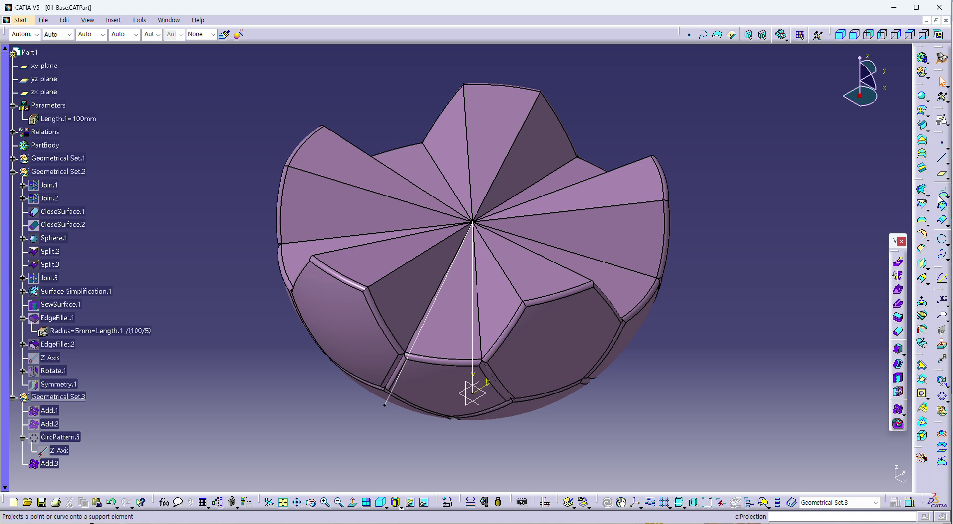
{"action": "left_click", "coordinate": [941, 158]}
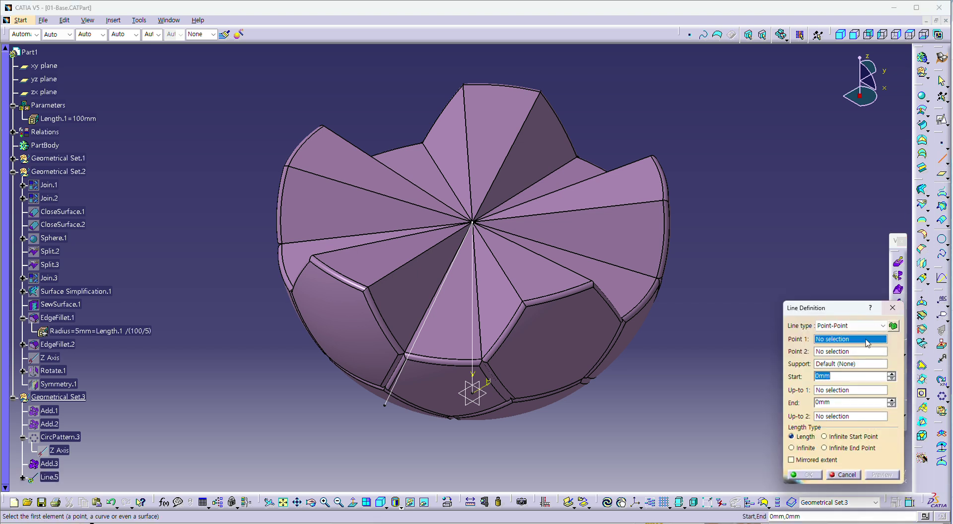
{"action": "left_click", "coordinate": [866, 325]}
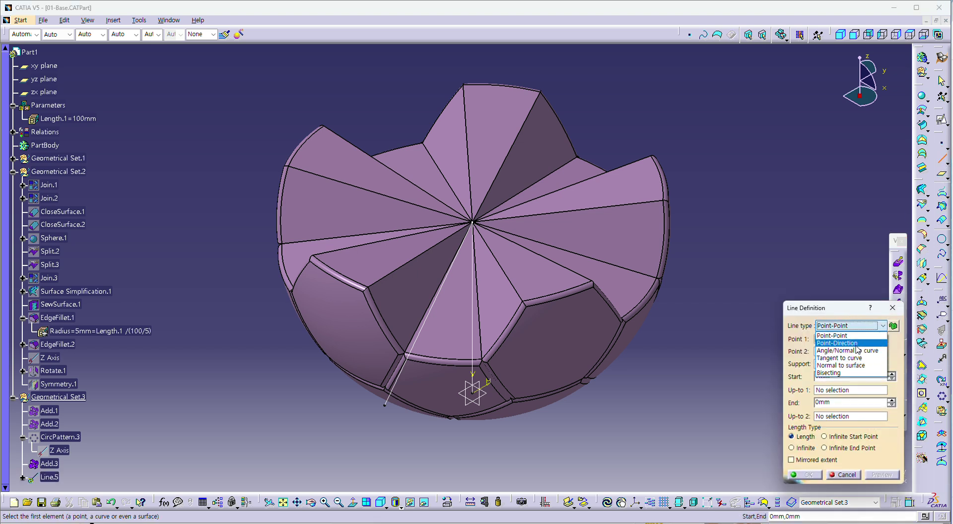
{"action": "left_click", "coordinate": [857, 345]}
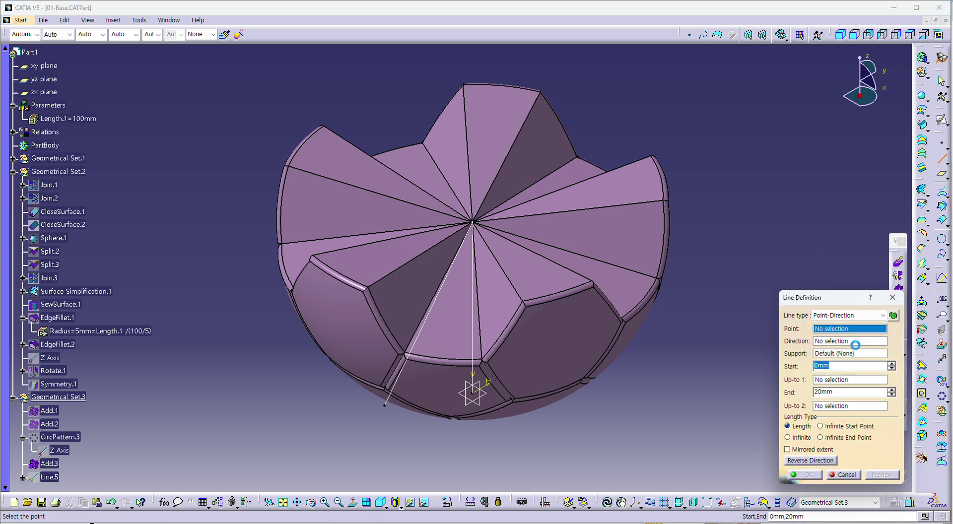
{"action": "left_click", "coordinate": [473, 223]}
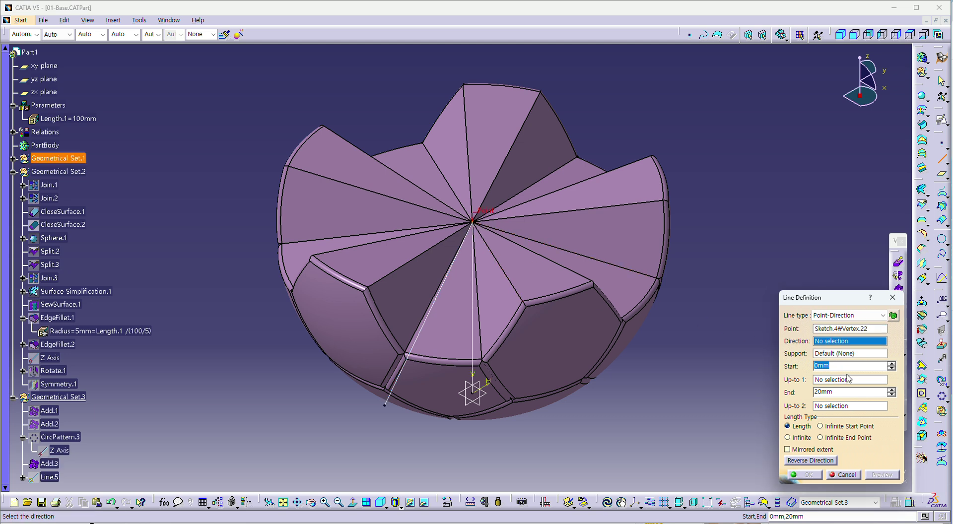
{"action": "right_click", "coordinate": [850, 341]}
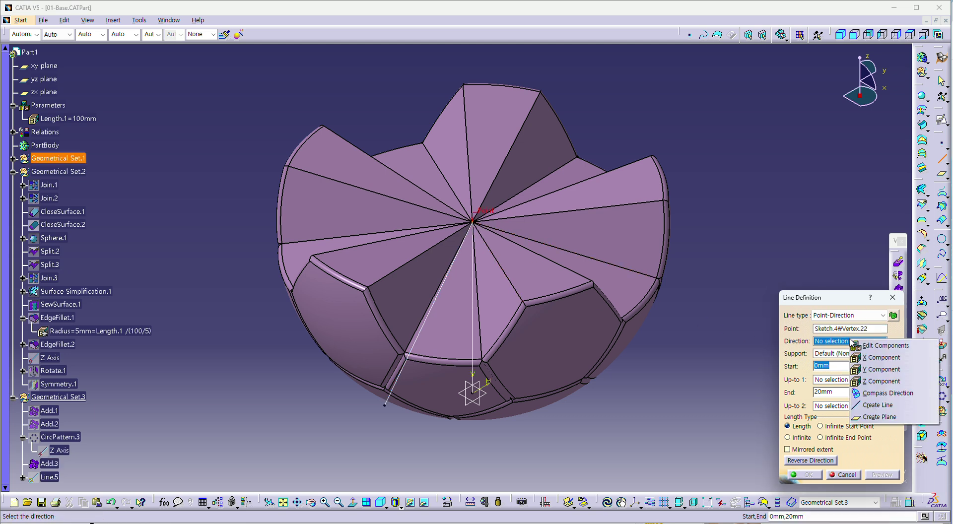
{"action": "left_click", "coordinate": [895, 359]}
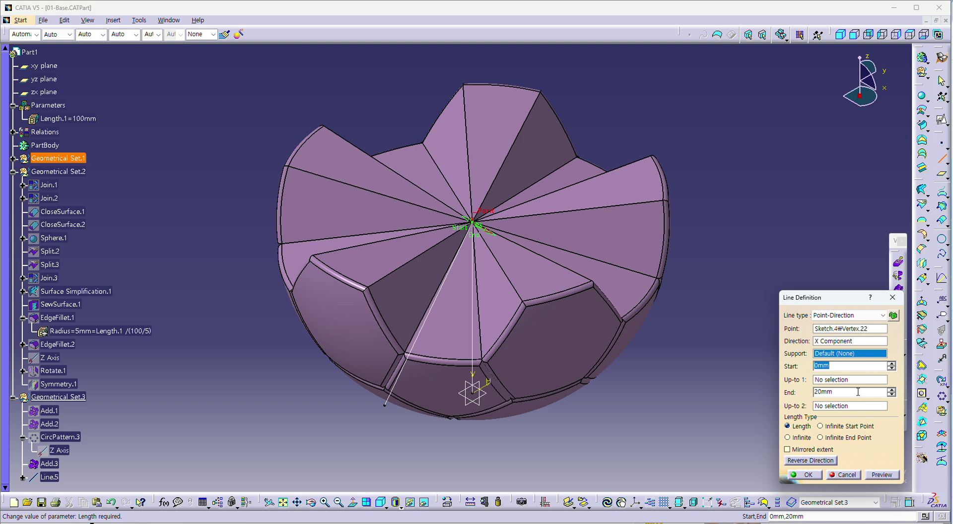
{"action": "double_click", "coordinate": [848, 392]}
{"action": "type", "text": "200mm"}
{"action": "key", "text": "Return"}
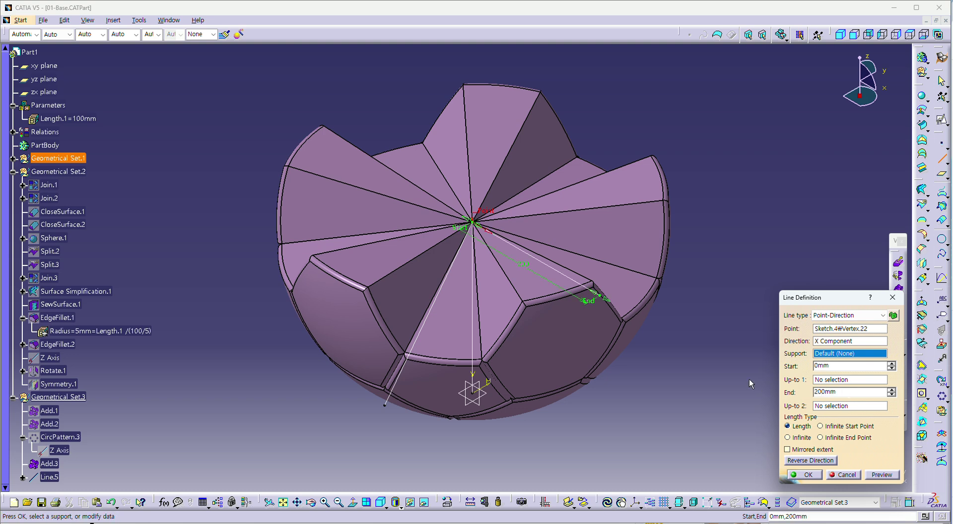
{"action": "left_click", "coordinate": [805, 475]}
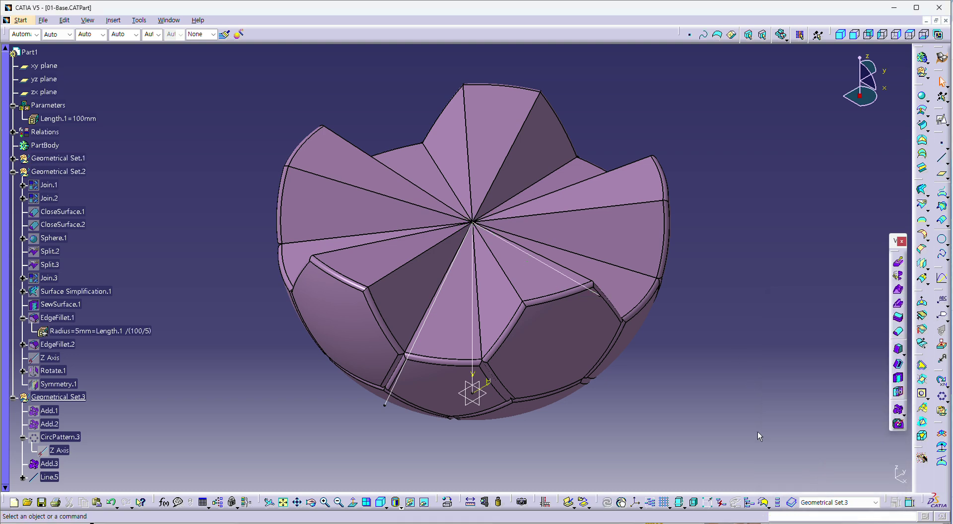
Rotate the half-ball volume Add.3 by 180 degrees about the X-direction line Line.5, as a volume.
{"action": "middle_click_drag", "start_coordinate": [758, 431], "coordinate": [720, 384]}
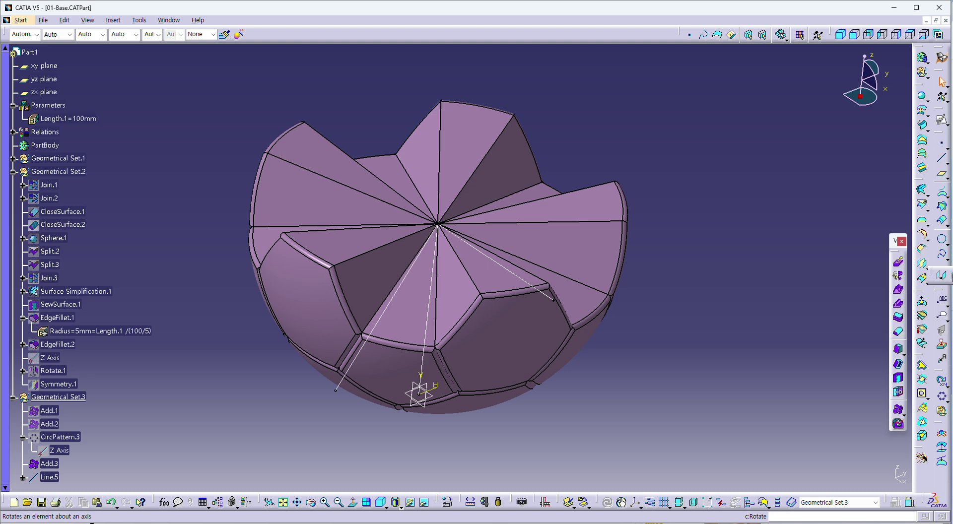
{"action": "left_click", "coordinate": [941, 274]}
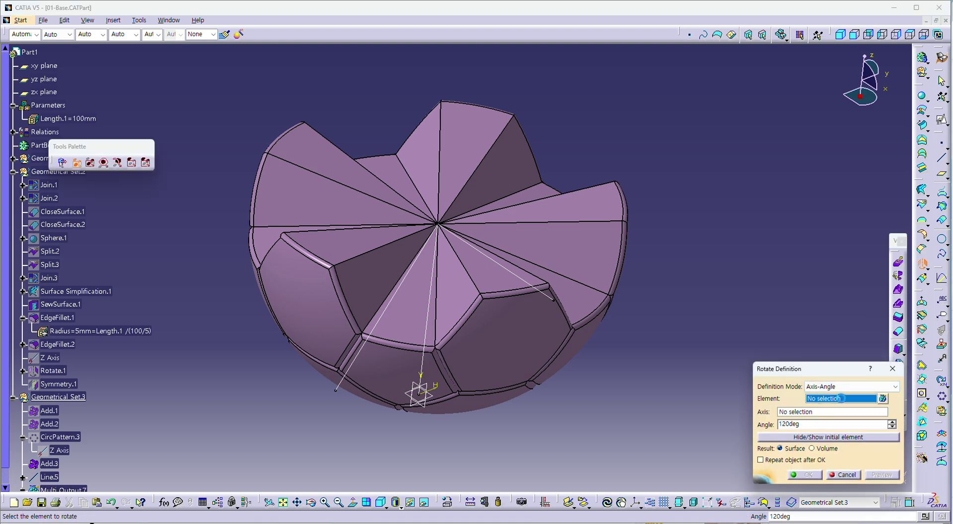
{"action": "left_click", "coordinate": [586, 238]}
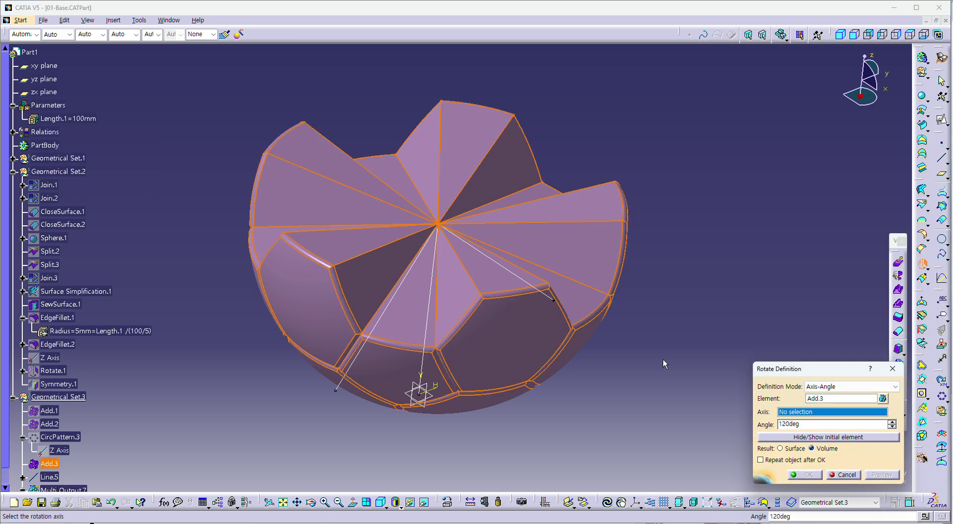
{"action": "left_click", "coordinate": [554, 301]}
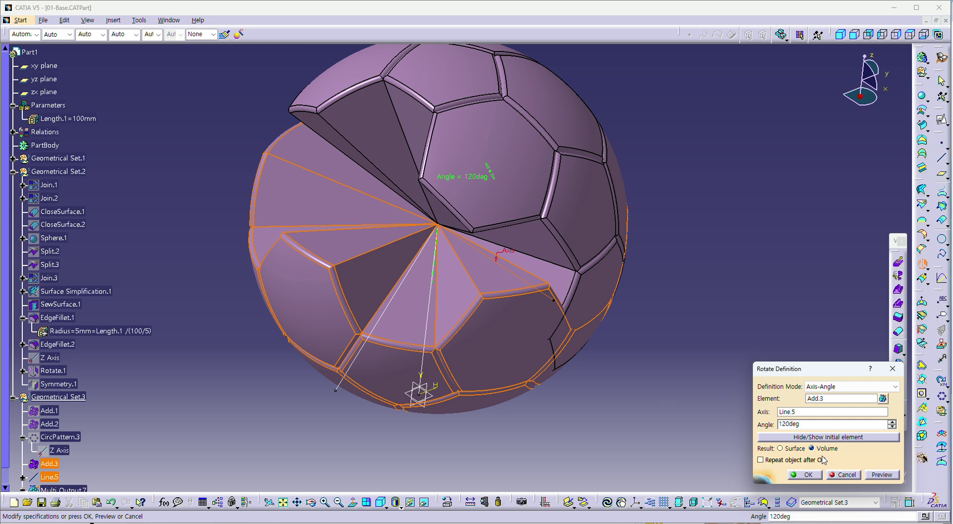
{"action": "double_click", "coordinate": [794, 424]}
{"action": "type", "text": "180"}
{"action": "key", "text": "Tab"}
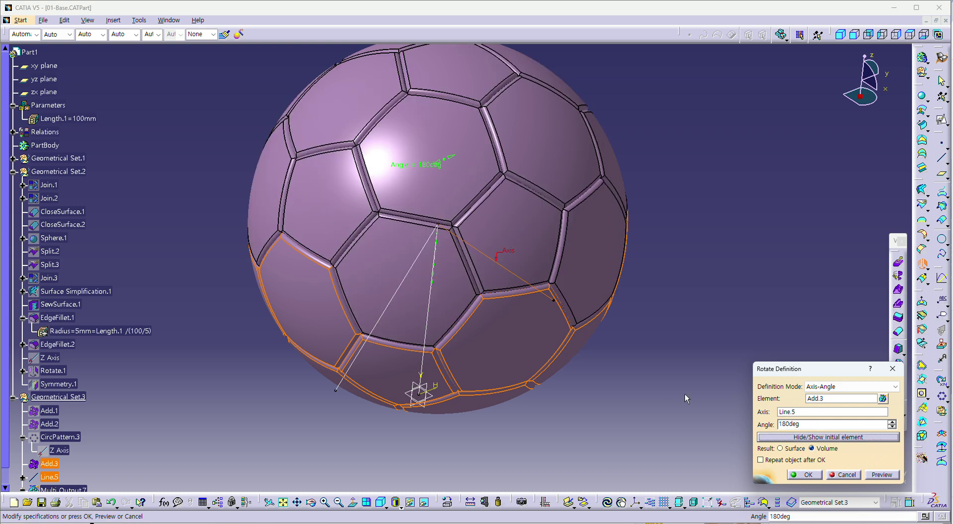
{"action": "left_click", "coordinate": [806, 476]}
Collapse Geometrical Set.2 in the tree, and hide Geometrical Set.1 and the rotation axis line Line.5.
{"action": "middle_click_drag", "start_coordinate": [632, 380], "coordinate": [654, 362]}
{"action": "scroll", "coordinate": [159, 251], "scroll_direction": "up", "scroll_amount": 3}
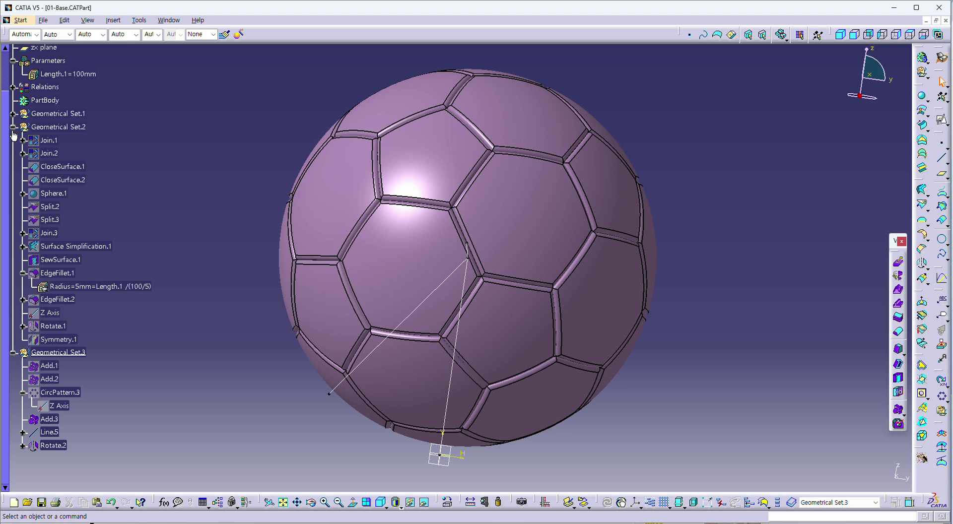
{"action": "left_click", "coordinate": [13, 127]}
{"action": "left_click", "coordinate": [74, 113]}
{"action": "right_click", "coordinate": [81, 114]}
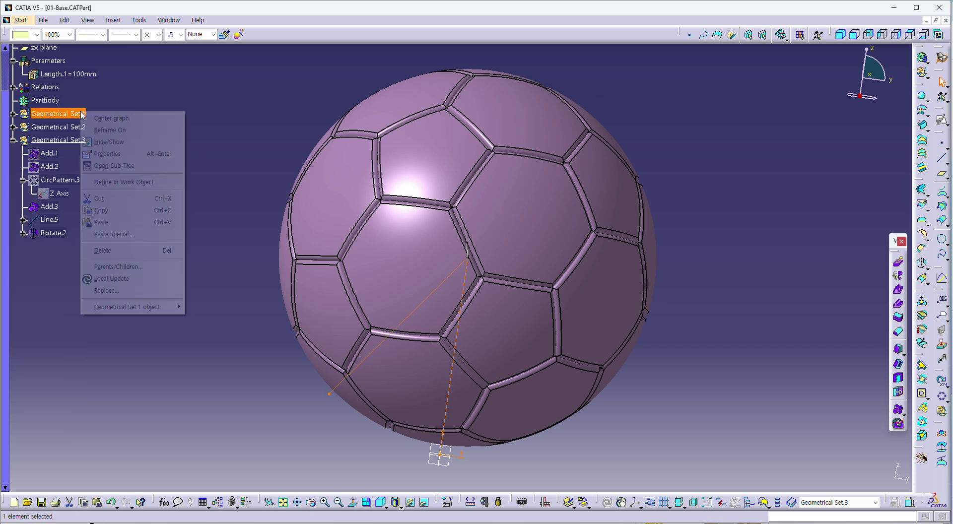
{"action": "left_click", "coordinate": [109, 142]}
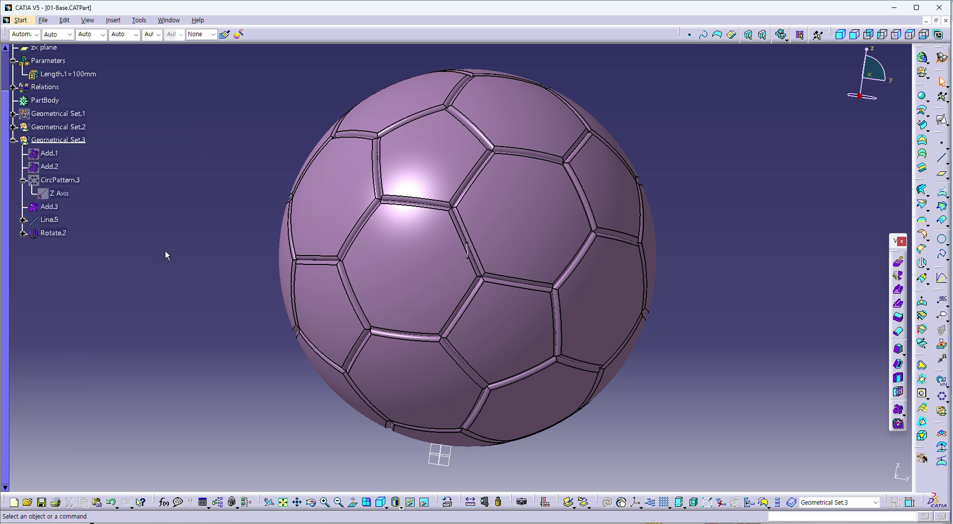
{"action": "right_click", "coordinate": [64, 226]}
{"action": "left_click", "coordinate": [75, 251]}
Merge the rotated half Rotate.2 into the base volume Add.3 using the volume Add operation.
{"action": "middle_click_drag", "start_coordinate": [568, 230], "coordinate": [866, 47]}
{"action": "left_click", "coordinate": [866, 46]}
{"action": "left_click", "coordinate": [850, 37]}
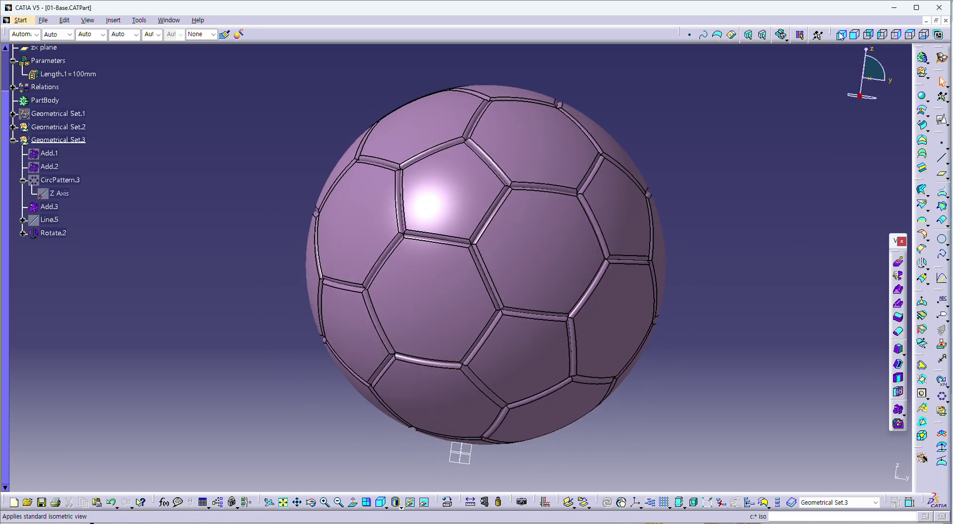
{"action": "left_click", "coordinate": [896, 413]}
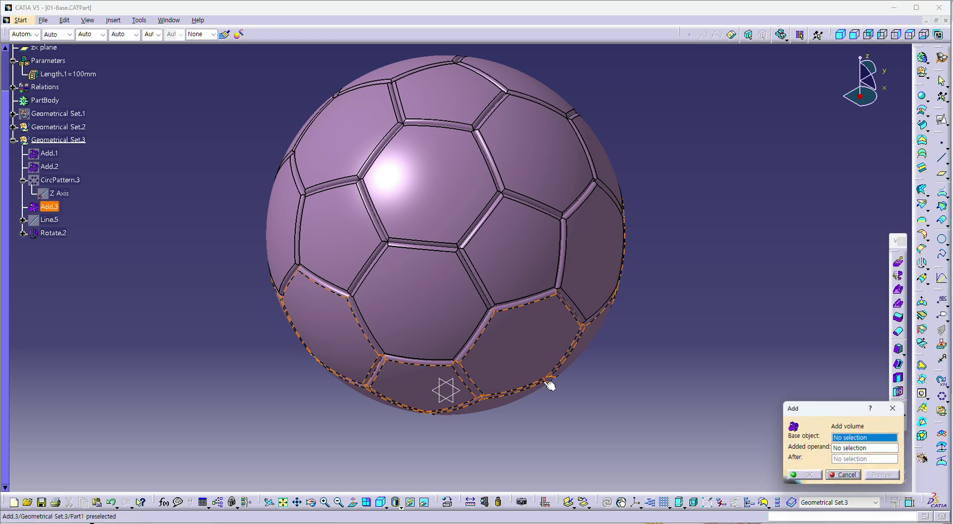
{"action": "left_click", "coordinate": [515, 252]}
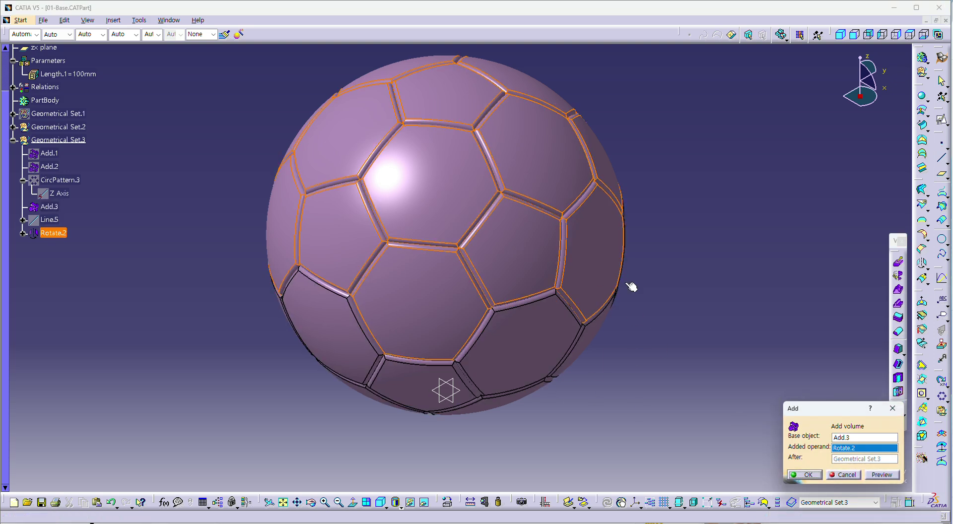
{"action": "left_click", "coordinate": [805, 475]}
{"action": "middle_click_drag", "start_coordinate": [686, 405], "coordinate": [705, 409]}
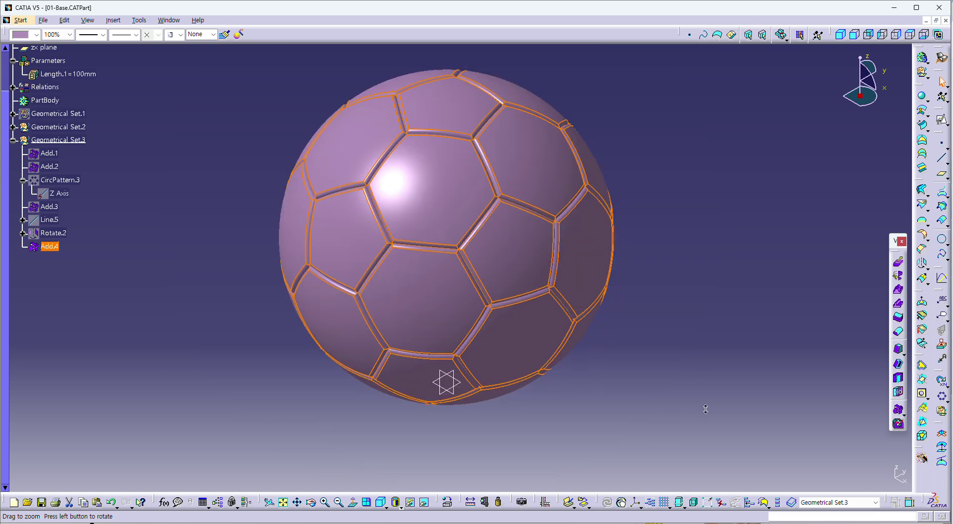
{"action": "left_click", "coordinate": [703, 411]}
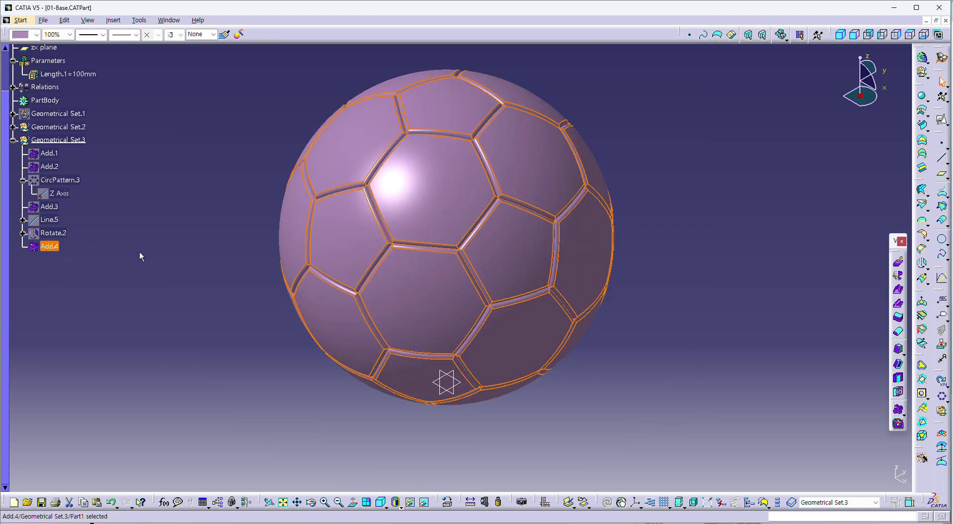
Insert a new geometrical set with Part1 as its father, leaving its name and features empty.
{"action": "left_click", "coordinate": [922, 72]}
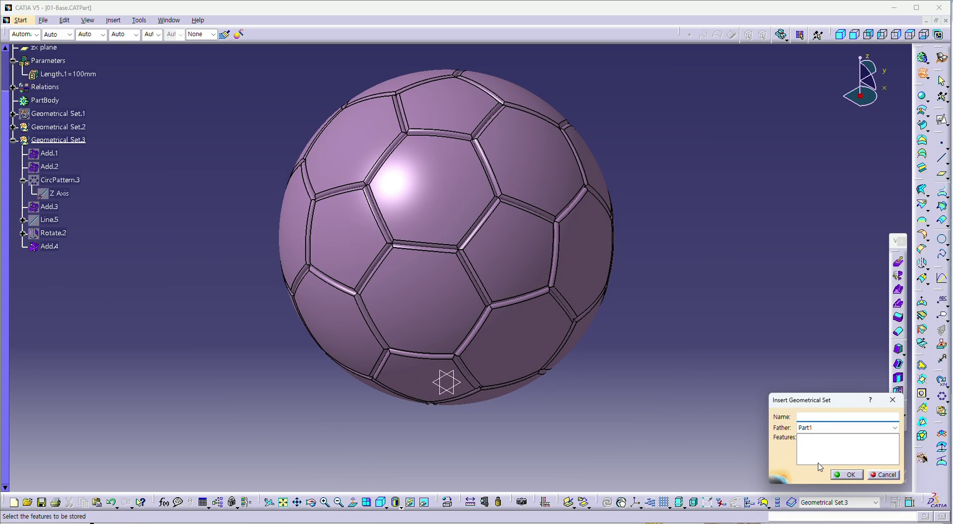
{"action": "left_click", "coordinate": [849, 475]}
{"action": "mouse_move", "coordinate": [49, 246]}
{"action": "left_mouse_down"}
{"action": "mouse_move", "coordinate": [60, 261]}
{"action": "mouse_move", "coordinate": [155, 278]}
{"action": "left_mouse_up"}
{"action": "left_click", "coordinate": [77, 142]}
{"action": "right_click", "coordinate": [72, 143]}
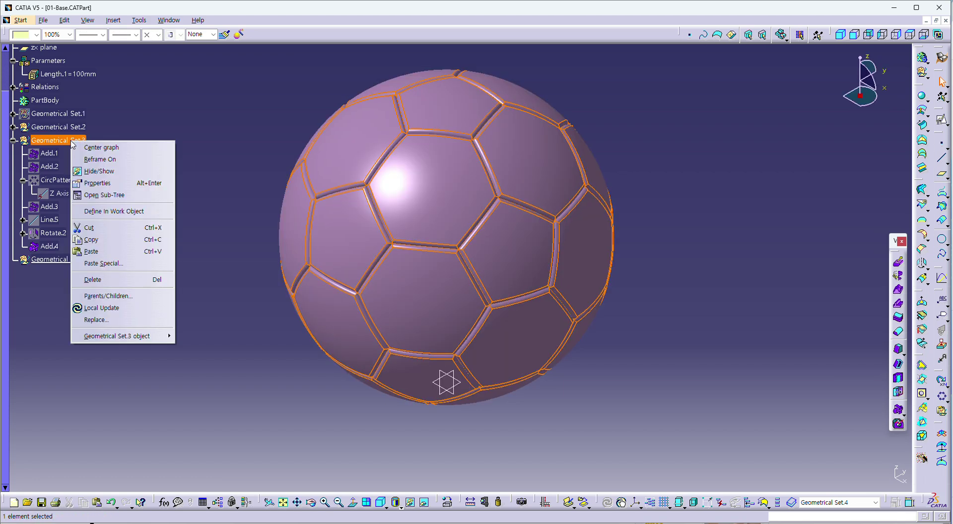
{"action": "left_click", "coordinate": [85, 148]}
{"action": "mouse_move", "coordinate": [49, 246]}
{"action": "left_mouse_down"}
{"action": "mouse_move", "coordinate": [78, 267]}
{"action": "mouse_move", "coordinate": [152, 229]}
{"action": "left_mouse_up"}
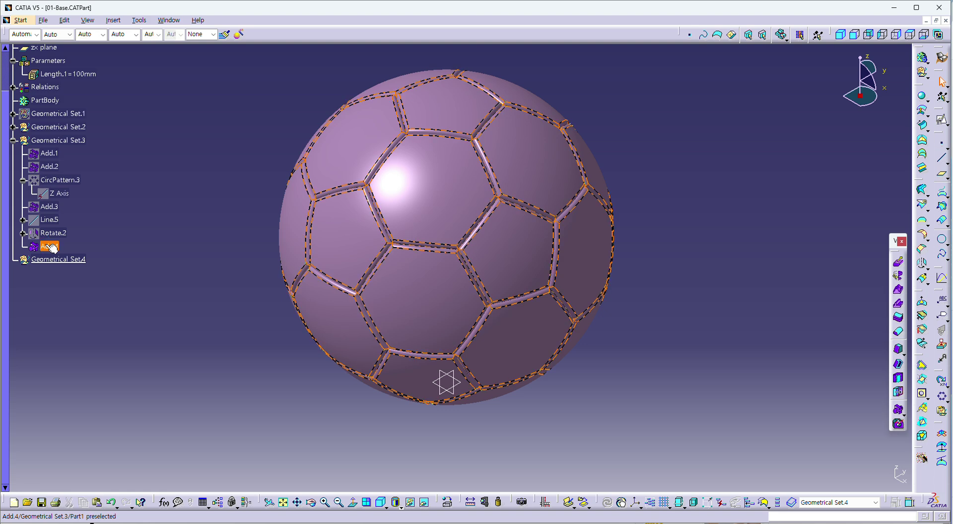
Show the hidden construction sketches of Geometrical Set.1 again.
{"action": "middle_click_drag", "start_coordinate": [263, 228], "coordinate": [352, 260]}
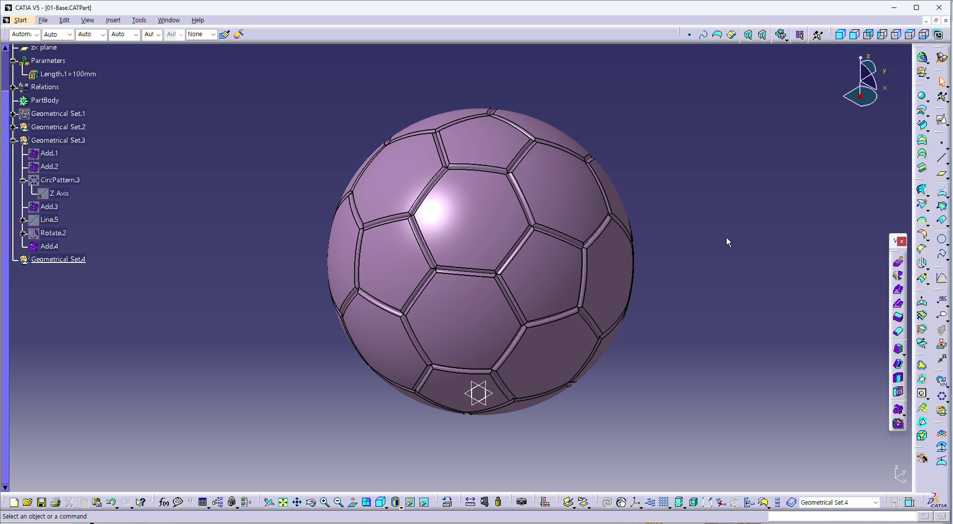
{"action": "left_click", "coordinate": [69, 113]}
{"action": "right_click", "coordinate": [69, 113]}
{"action": "left_click", "coordinate": [105, 147]}
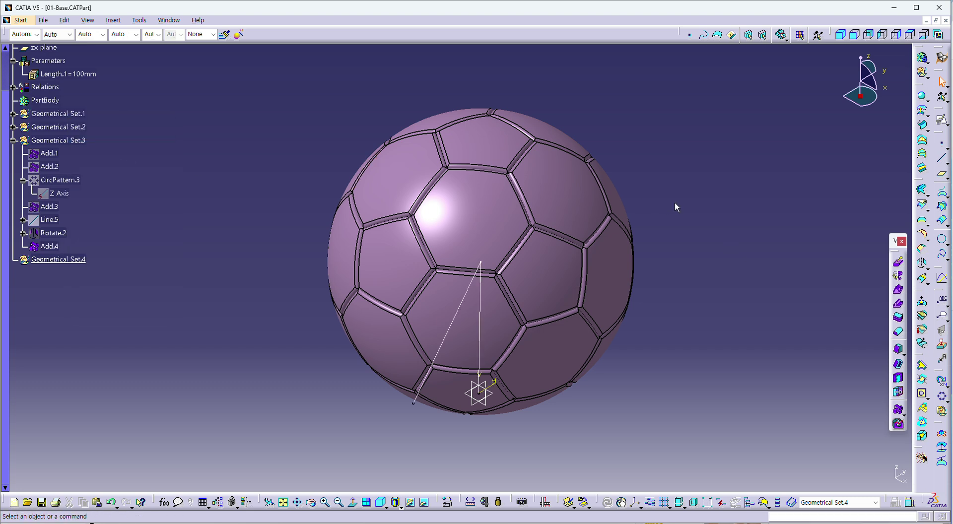
Set up a point-to-point Translate of the complete ball volume Add.4, with the ball's centre vertex as start point.
{"action": "middle_click_drag", "start_coordinate": [675, 207], "coordinate": [733, 213]}
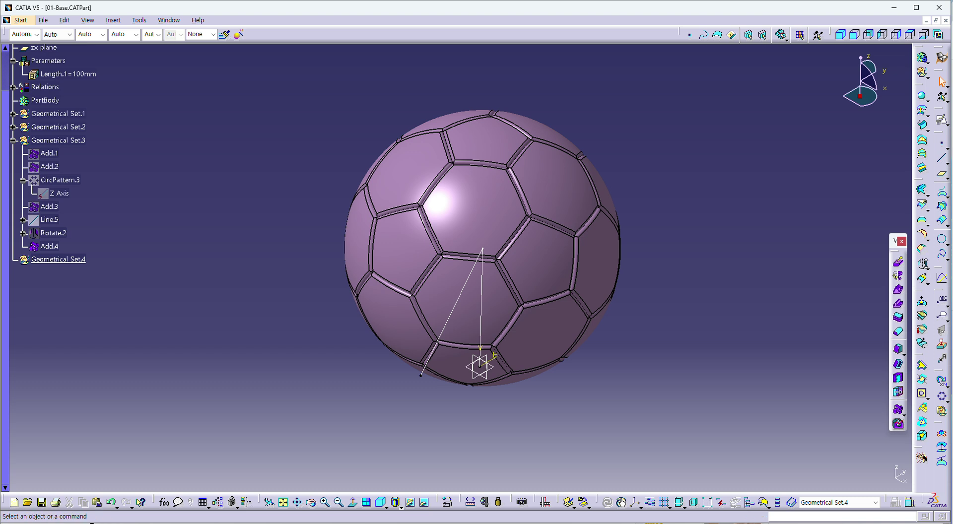
{"action": "left_click", "coordinate": [926, 281]}
{"action": "left_click", "coordinate": [940, 273]}
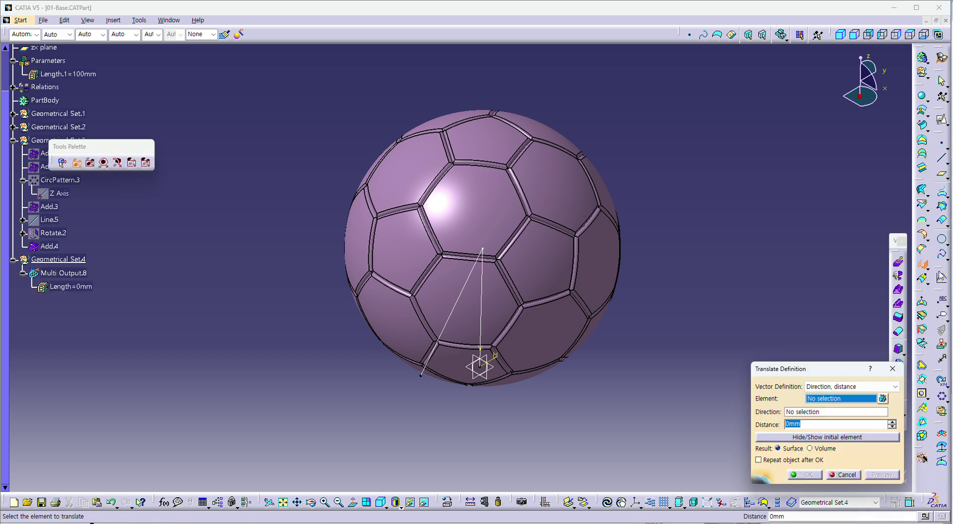
{"action": "left_click", "coordinate": [869, 387]}
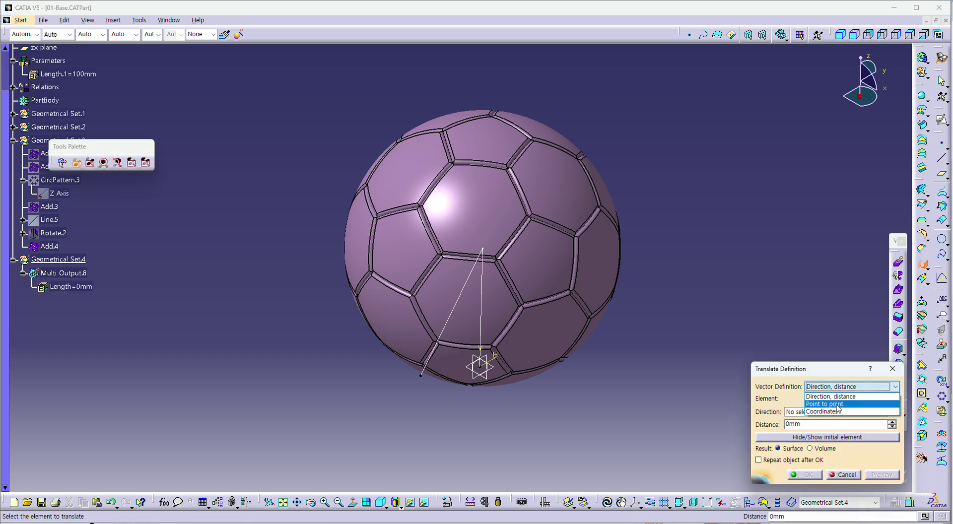
{"action": "left_click", "coordinate": [841, 405]}
{"action": "left_click", "coordinate": [579, 305]}
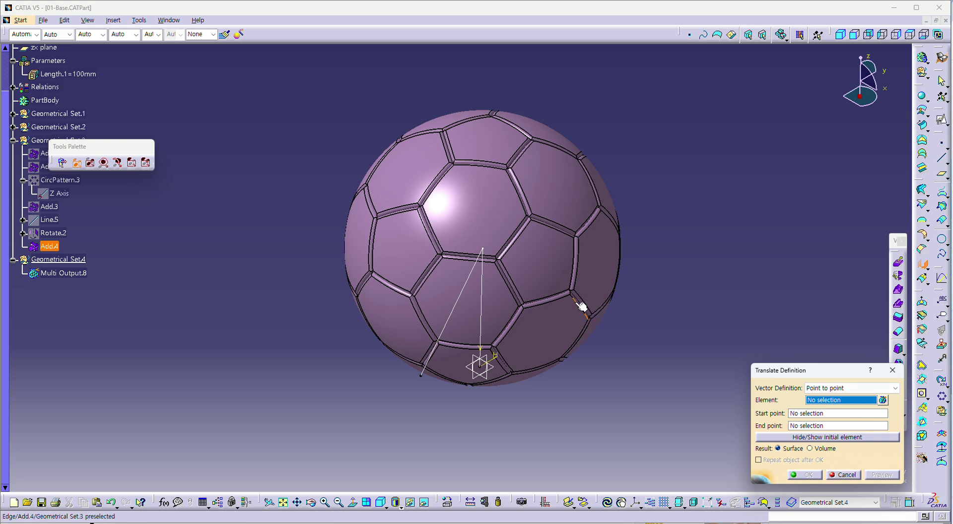
{"action": "left_click", "coordinate": [489, 254]}
Finish translating the ball with a new end point at coordinates 0, 0, 0 mm, hiding the initial volume.
{"action": "right_click", "coordinate": [820, 426]}
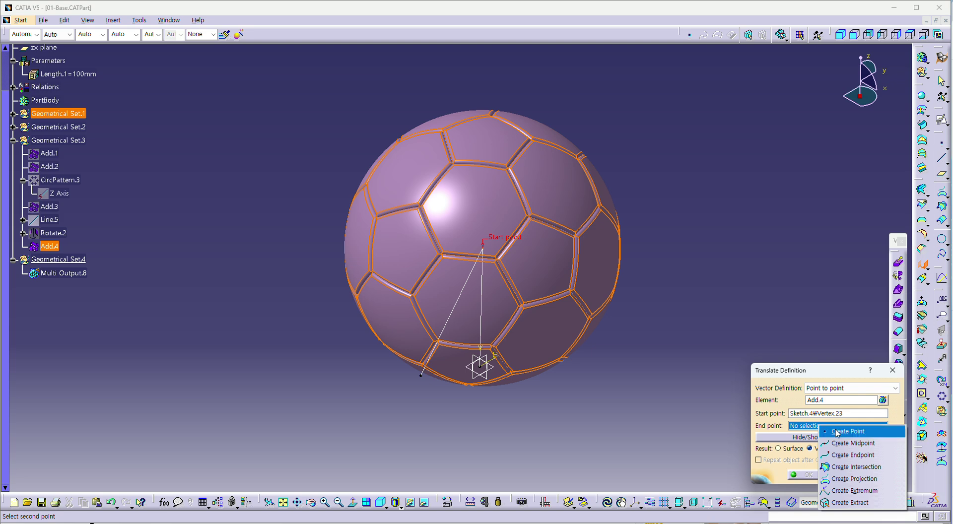
{"action": "left_click", "coordinate": [838, 432]}
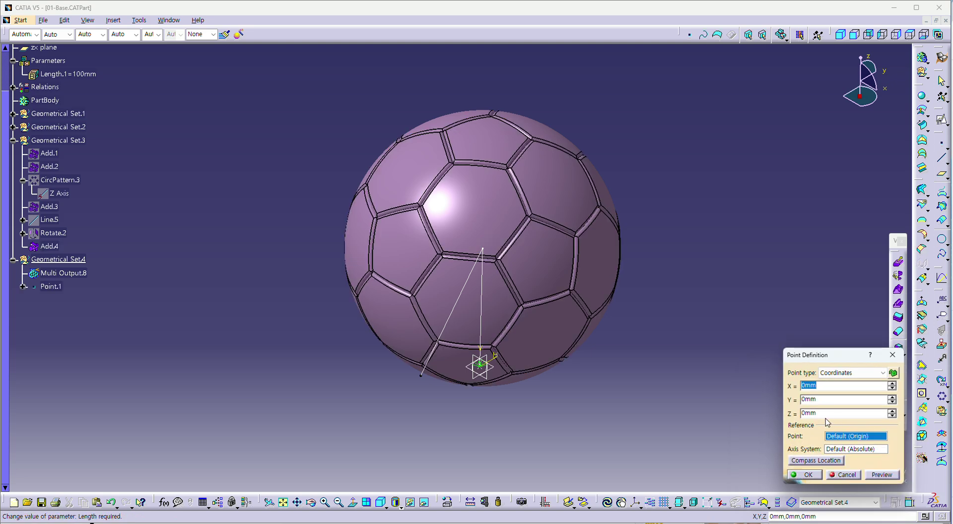
{"action": "left_click", "coordinate": [803, 473]}
{"action": "middle_click_drag", "start_coordinate": [639, 385], "coordinate": [626, 330]}
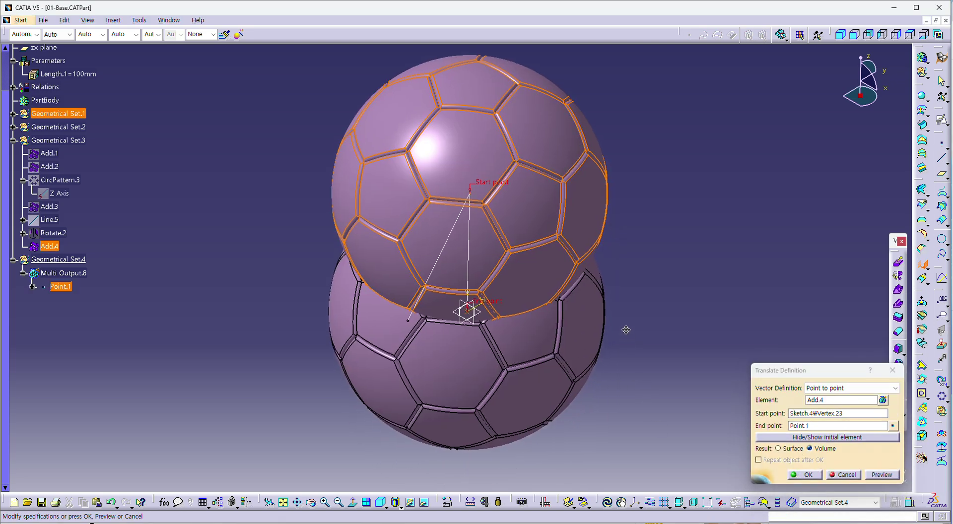
{"action": "left_click", "coordinate": [816, 438]}
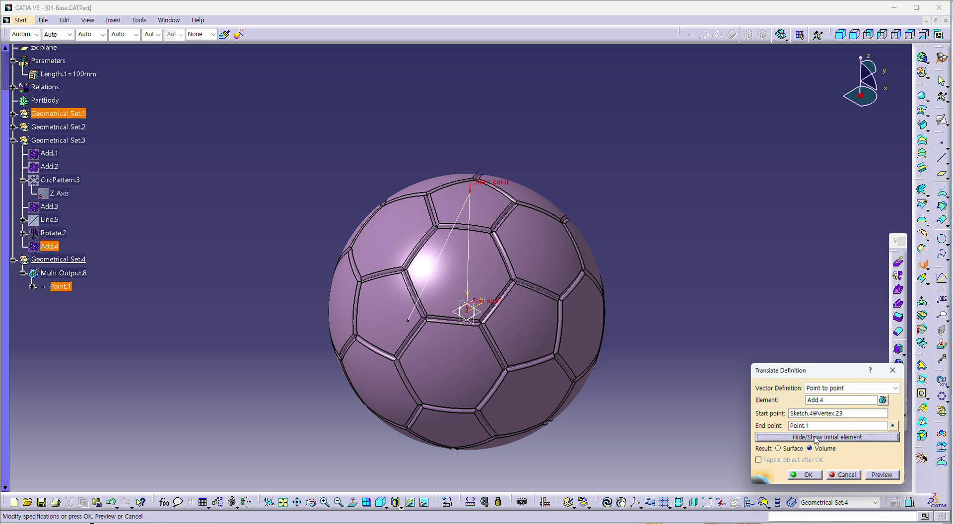
{"action": "left_click", "coordinate": [803, 475]}
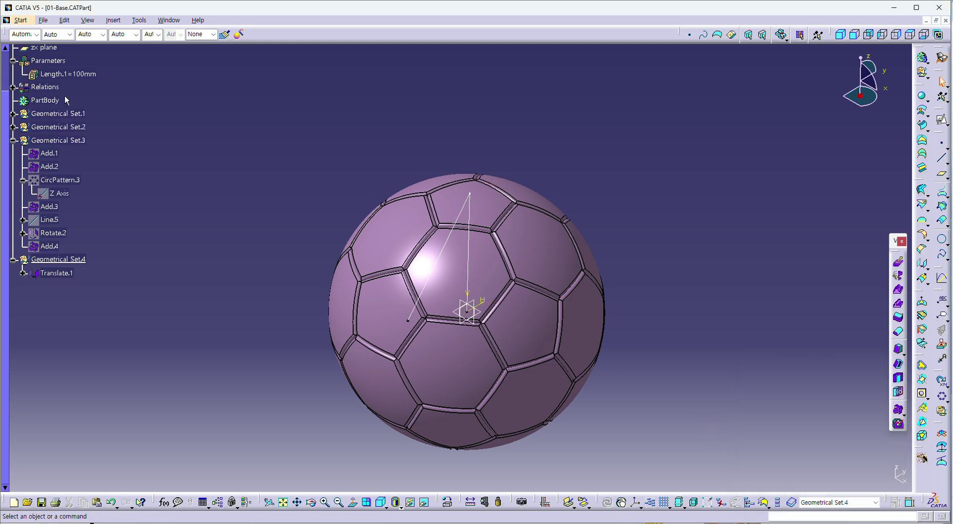
Hide the construction sketches of Geometrical Set.1 and view the ball in the standard isometric view.
{"action": "right_click", "coordinate": [53, 114]}
{"action": "left_click", "coordinate": [89, 147]}
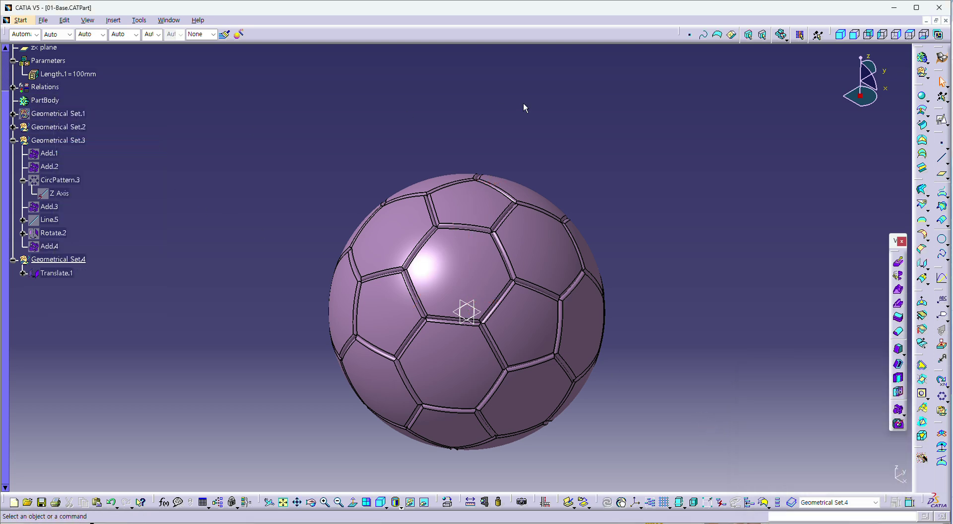
{"action": "left_click", "coordinate": [840, 35]}
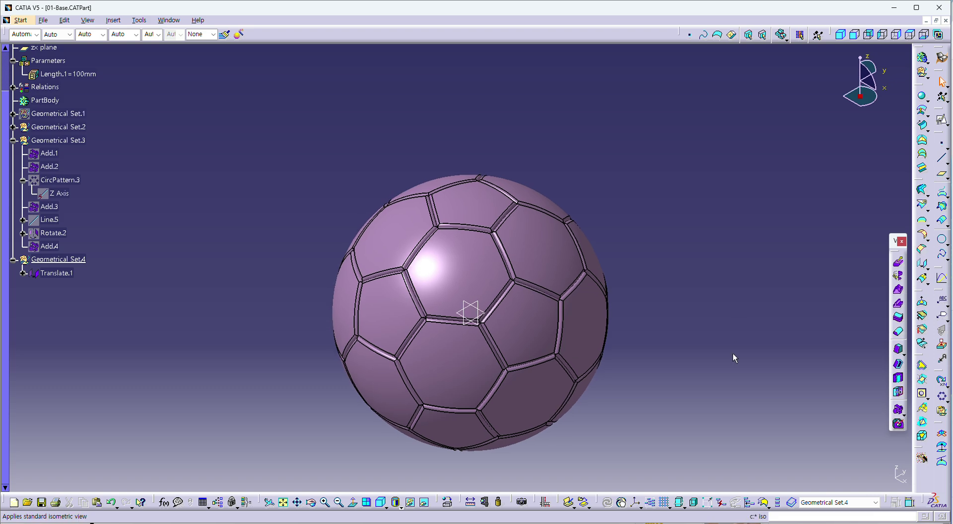
{"action": "mouse_move", "coordinate": [710, 326]}
{"action": "middle_mouse_down", "text": "ctrl"}
{"action": "mouse_move", "coordinate": [722, 305]}
{"action": "mouse_move", "coordinate": [688, 334]}
{"action": "mouse_move", "coordinate": [687, 313]}
{"action": "mouse_move", "coordinate": [702, 325]}
{"action": "middle_mouse_up", "text": "ctrl"}
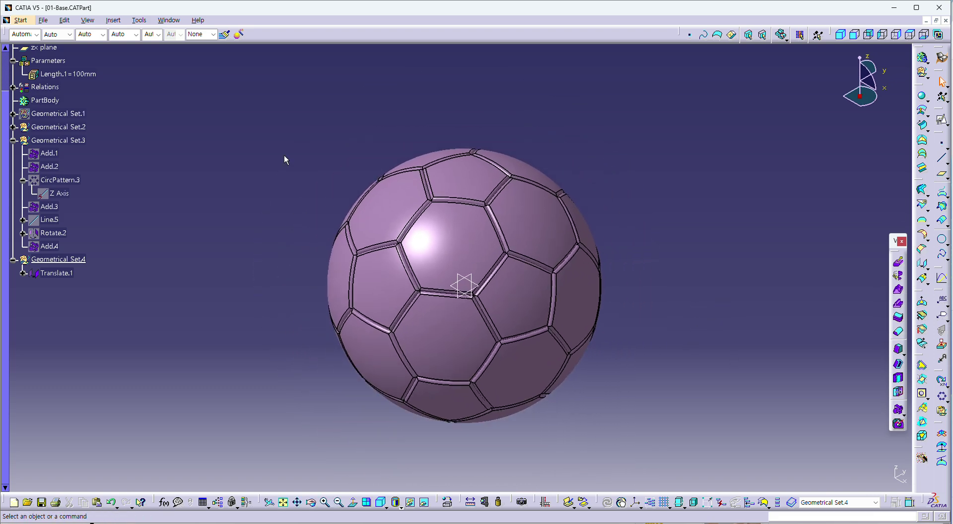
Test the ball's parametric resizing by setting the Length.1 parameter to 120 mm and 75 mm.
{"action": "double_click", "coordinate": [83, 75]}
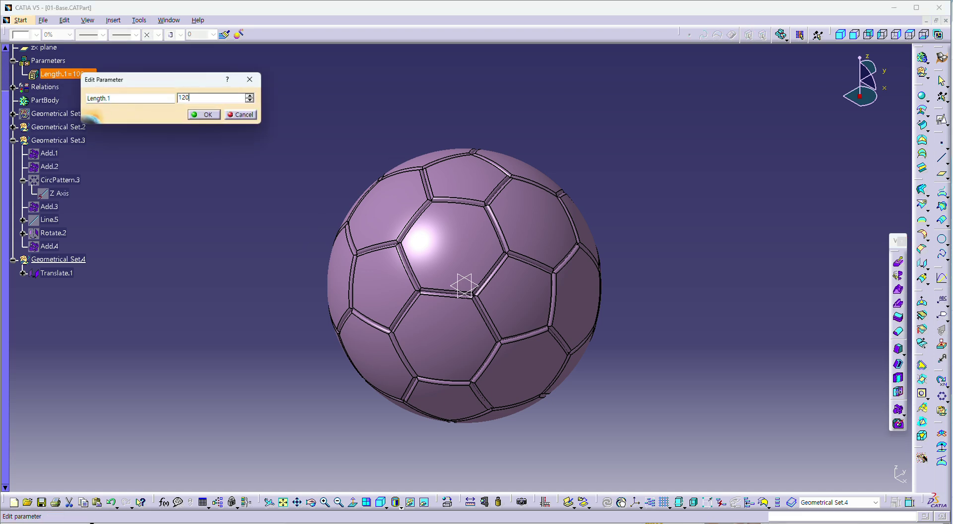
{"action": "type", "text": "120"}
{"action": "key", "text": "Return"}
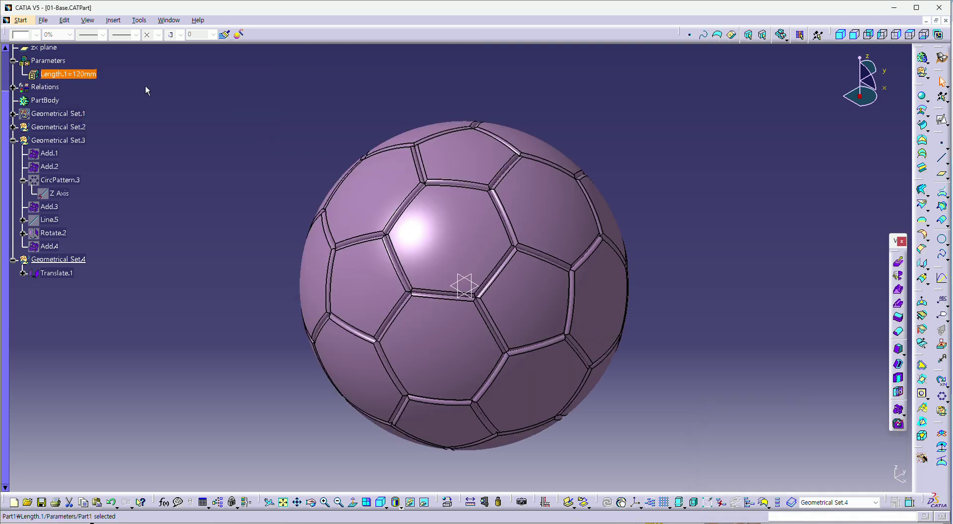
{"action": "double_click", "coordinate": [93, 75]}
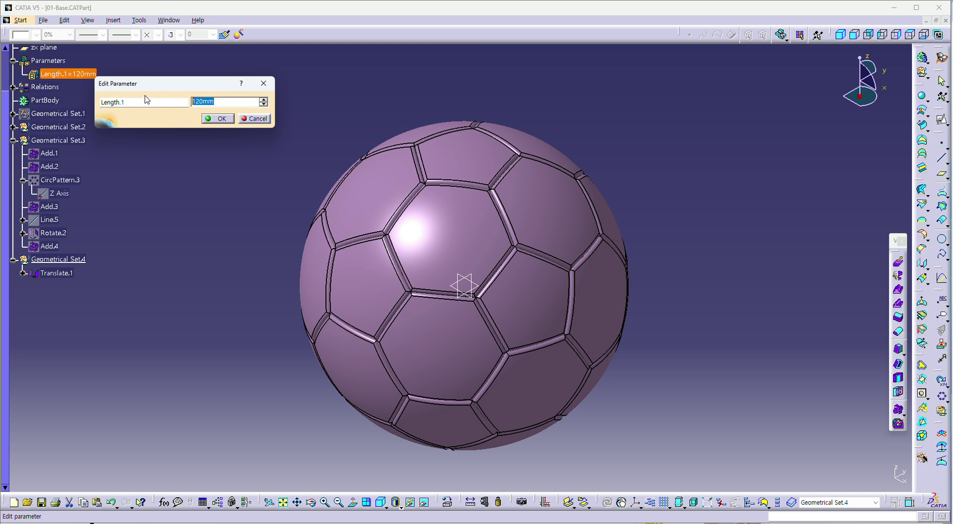
{"action": "key", "text": "Return"}
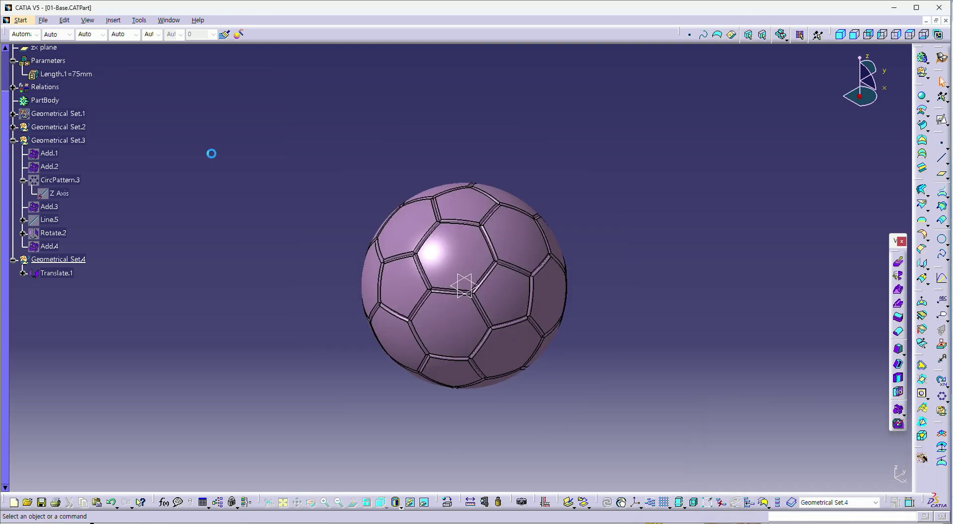
Set the Length.1 parameter back to 100 mm and clear the selection.
{"action": "double_click", "coordinate": [72, 75]}
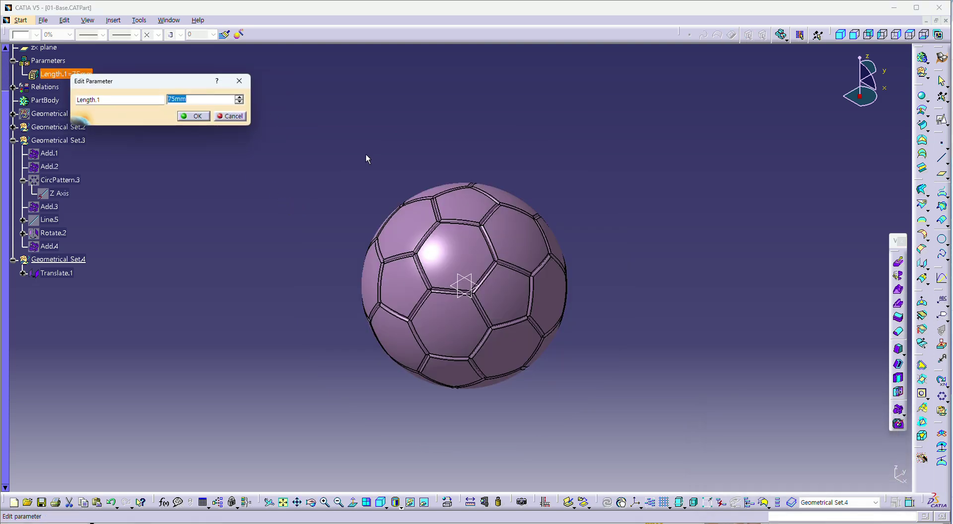
{"action": "key", "text": "Return"}
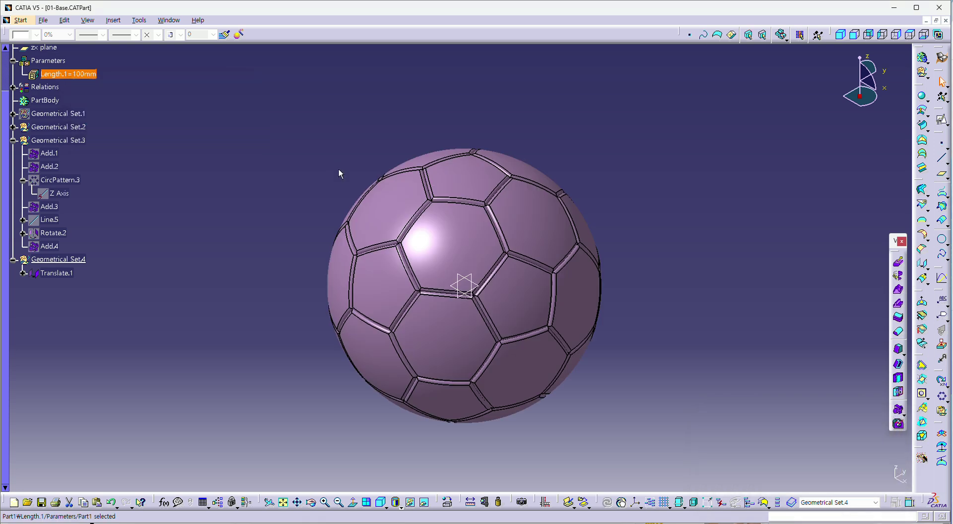
{"action": "middle_click_drag", "start_coordinate": [624, 203], "coordinate": [665, 211]}
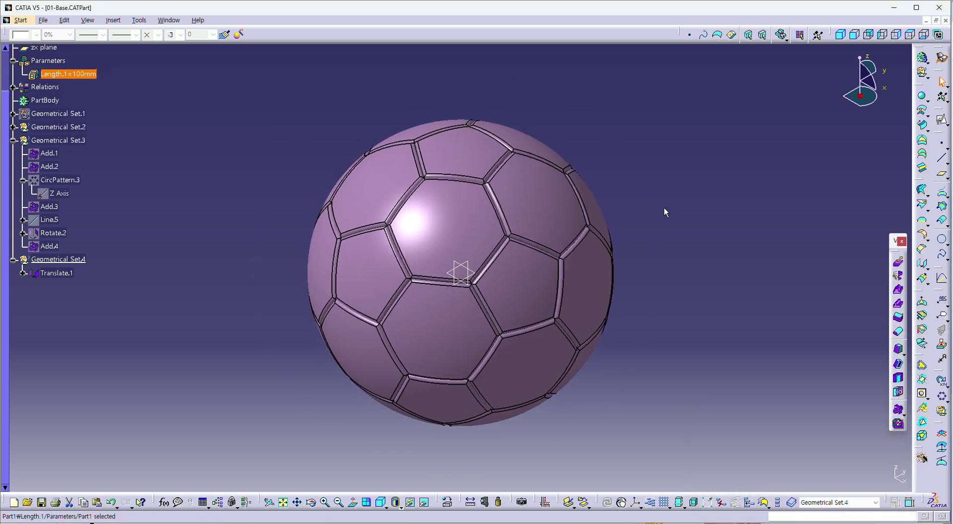
{"action": "left_click", "coordinate": [666, 210]}
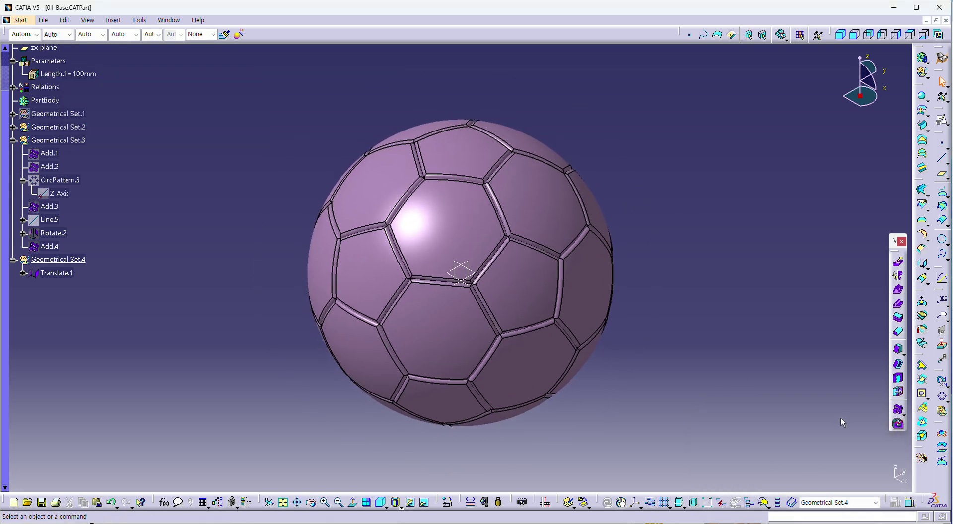
Extract the ball's entire surface from a pentagonal face of Translate.1, comparing Tangent continuity propagation but using Point continuity.
{"action": "left_click", "coordinate": [929, 226]}
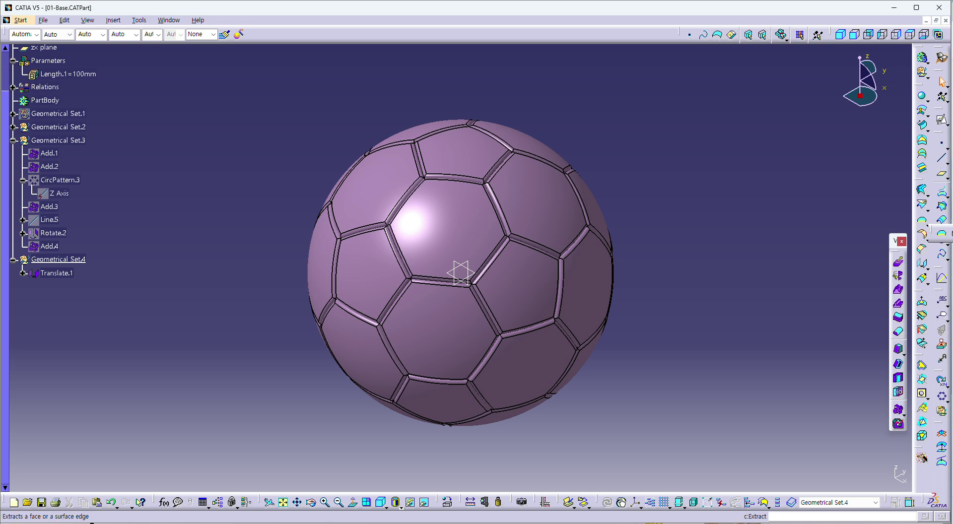
{"action": "left_click", "coordinate": [942, 233]}
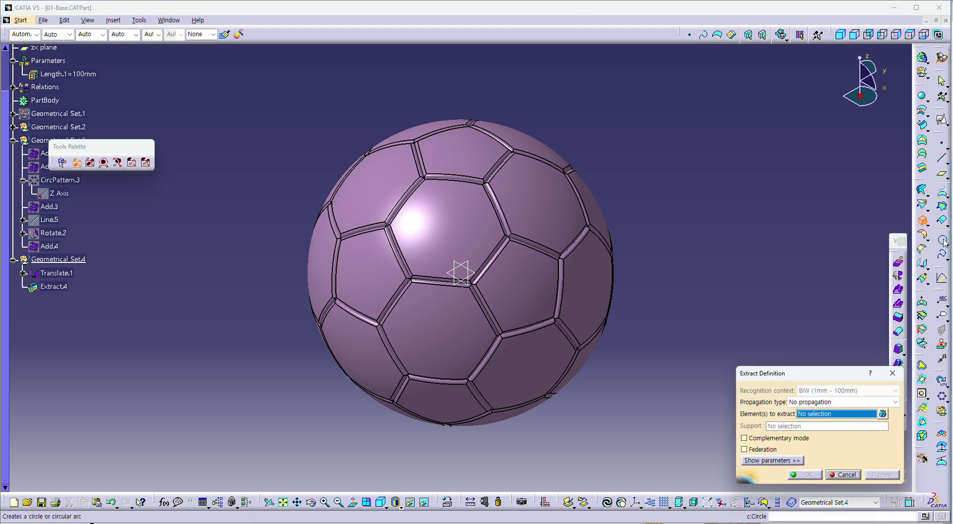
{"action": "left_click", "coordinate": [825, 402]}
{"action": "left_click", "coordinate": [826, 412]}
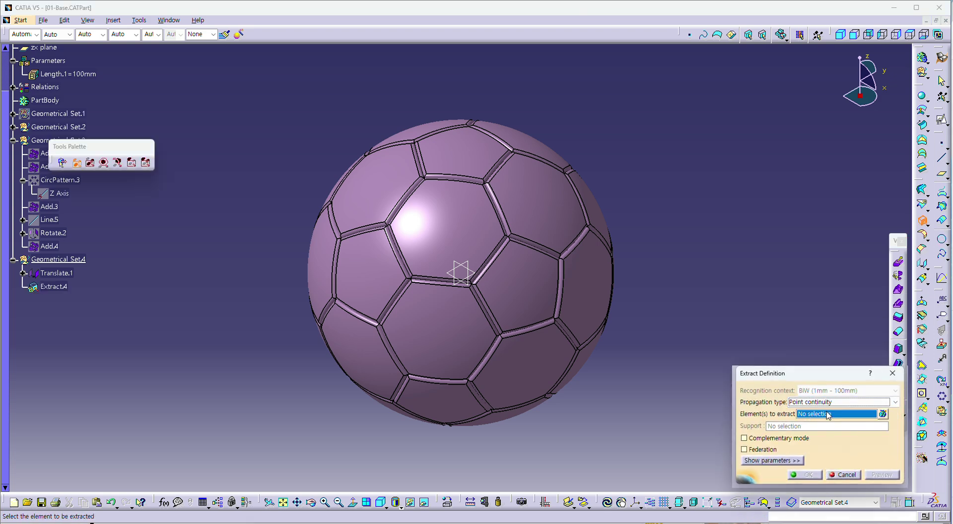
{"action": "left_click", "coordinate": [529, 289]}
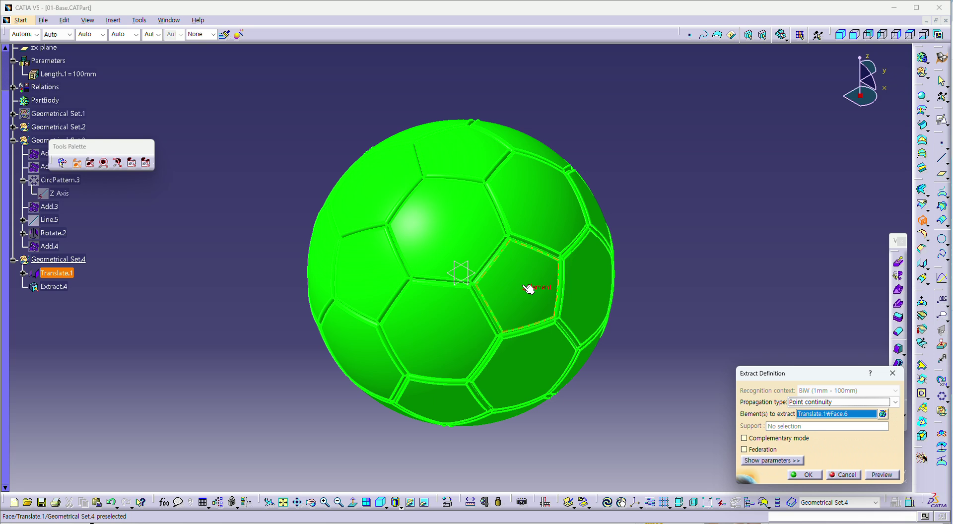
{"action": "left_click", "coordinate": [813, 402]}
{"action": "left_click", "coordinate": [813, 419]}
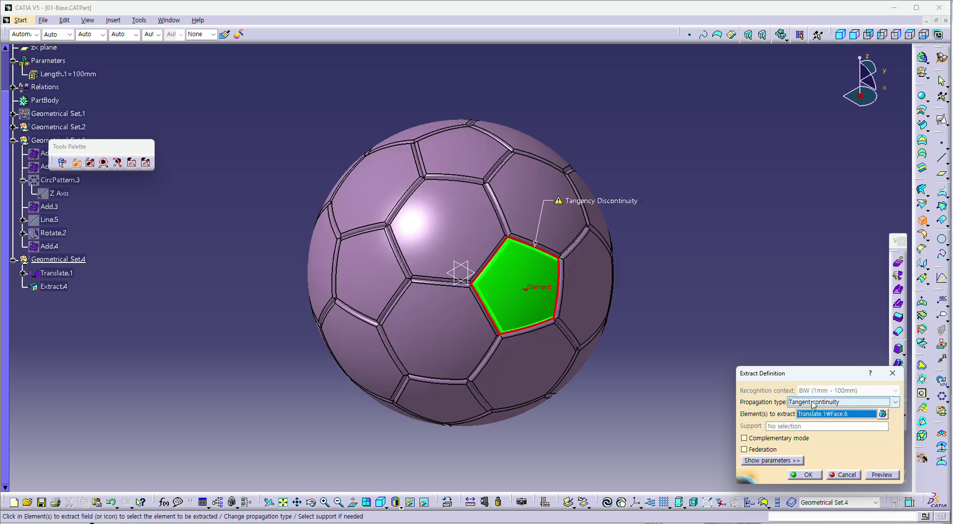
{"action": "left_click", "coordinate": [813, 403]}
{"action": "left_click", "coordinate": [813, 412]}
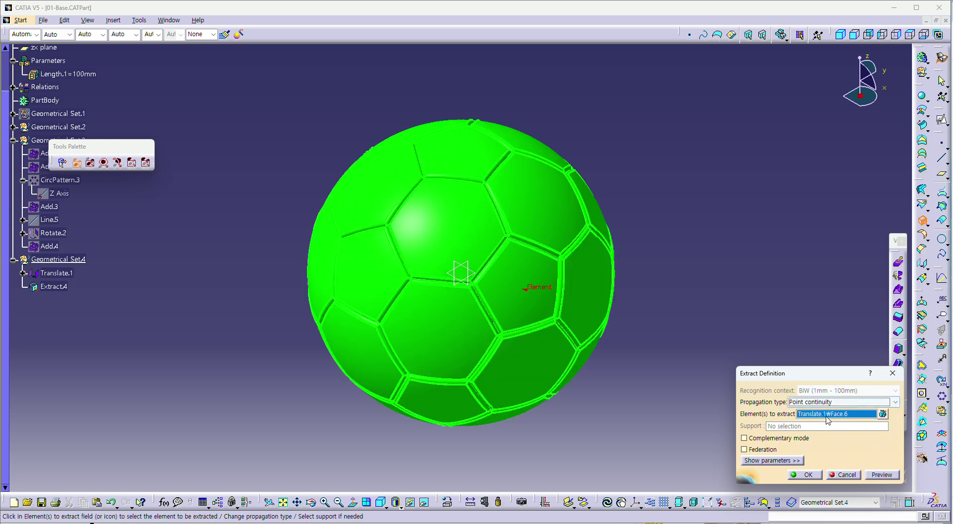
{"action": "left_click", "coordinate": [814, 476]}
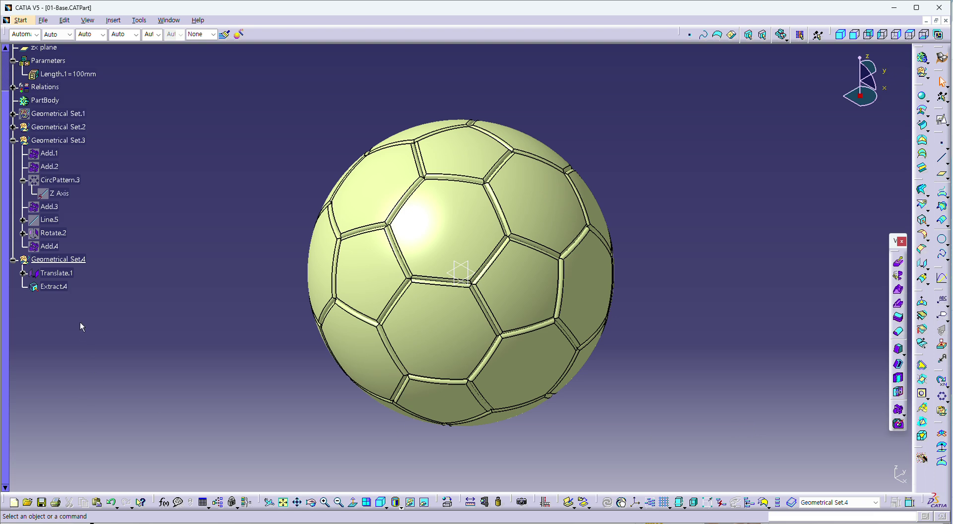
Hide the translated ball volume Translate.1, leaving the extracted surface shown.
{"action": "right_click", "coordinate": [60, 276]}
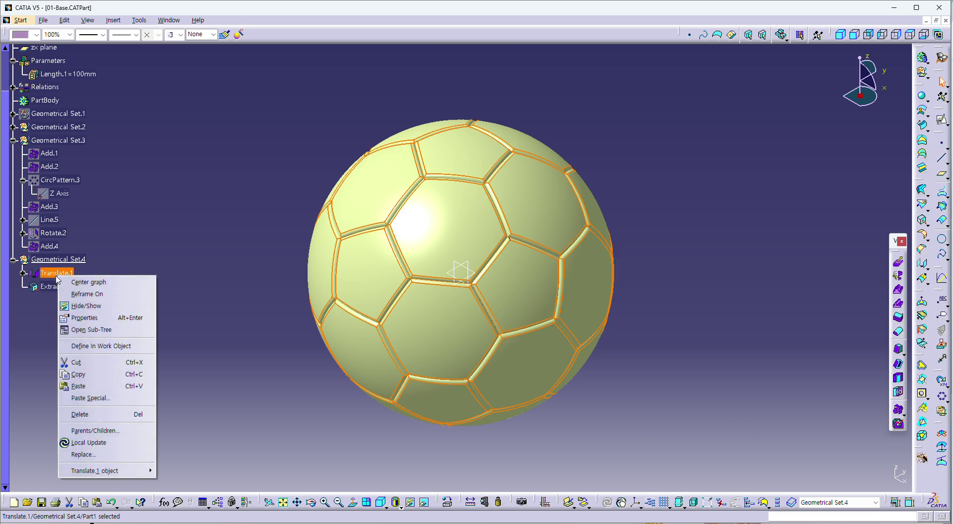
{"action": "left_click", "coordinate": [86, 306]}
{"action": "left_click", "coordinate": [54, 286]}
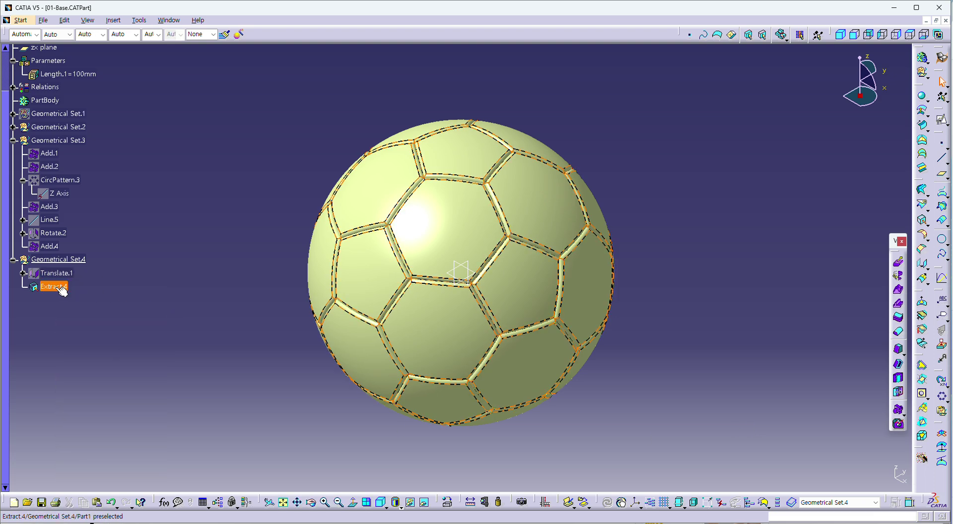
{"action": "left_click", "coordinate": [682, 389]}
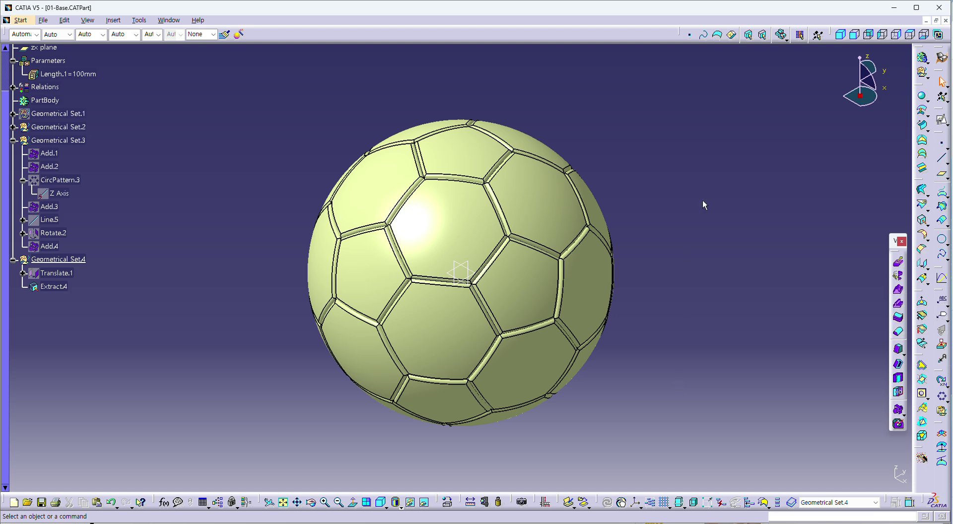
Switch to the Part Design workbench and define PartBody as the work object.
{"action": "left_click", "coordinate": [941, 57]}
{"action": "left_click", "coordinate": [763, 432]}
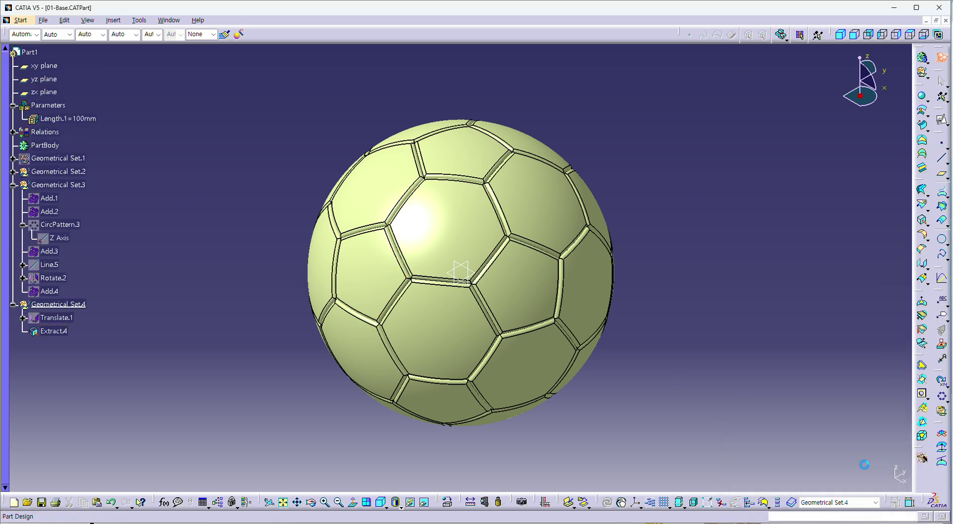
{"action": "right_click", "coordinate": [57, 145]}
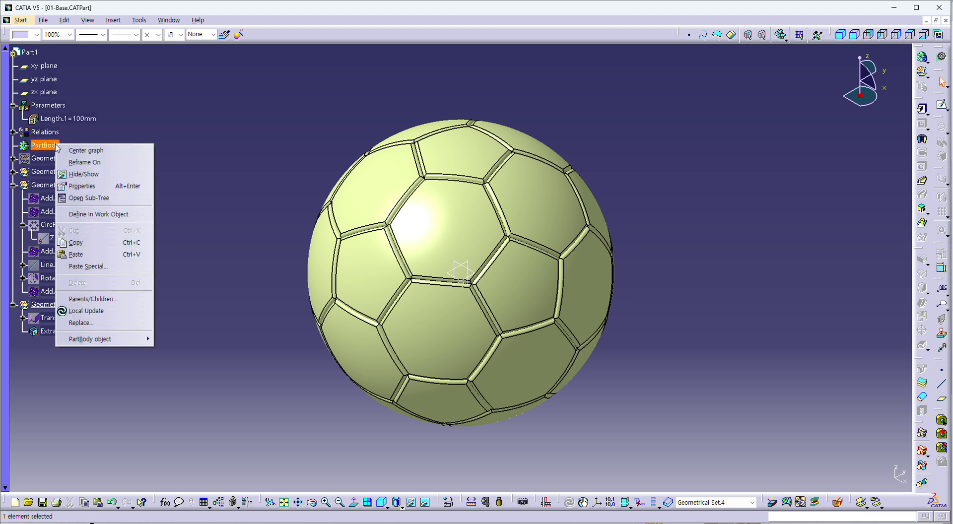
{"action": "left_click", "coordinate": [121, 215]}
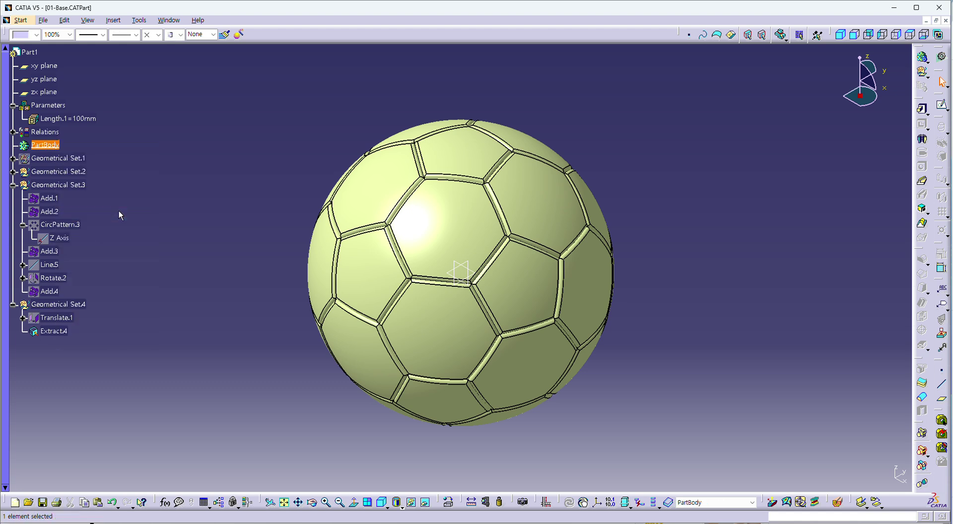
Create a solid ball in PartBody from the extracted surface with Close Surface, and hide the surface Extract.4.
{"action": "left_click", "coordinate": [921, 397]}
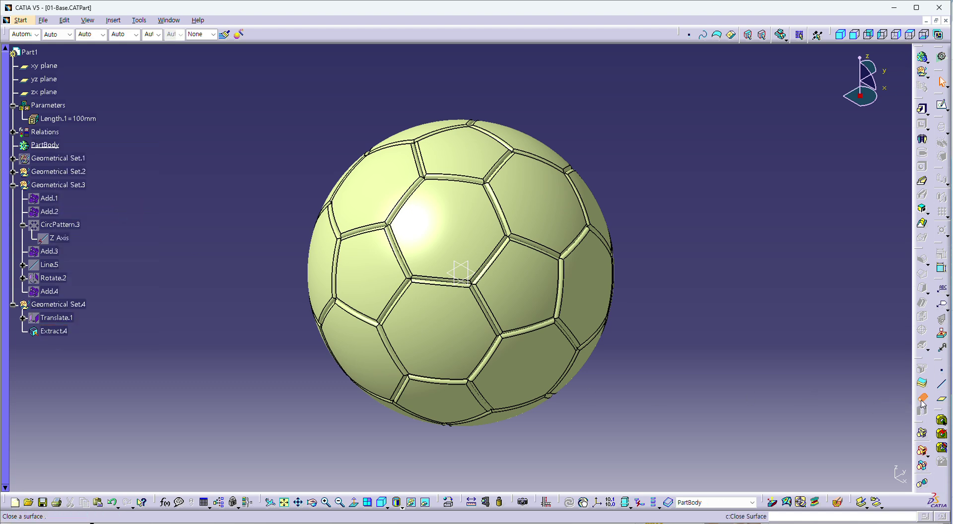
{"action": "left_click", "coordinate": [534, 272]}
{"action": "left_click", "coordinate": [848, 475]}
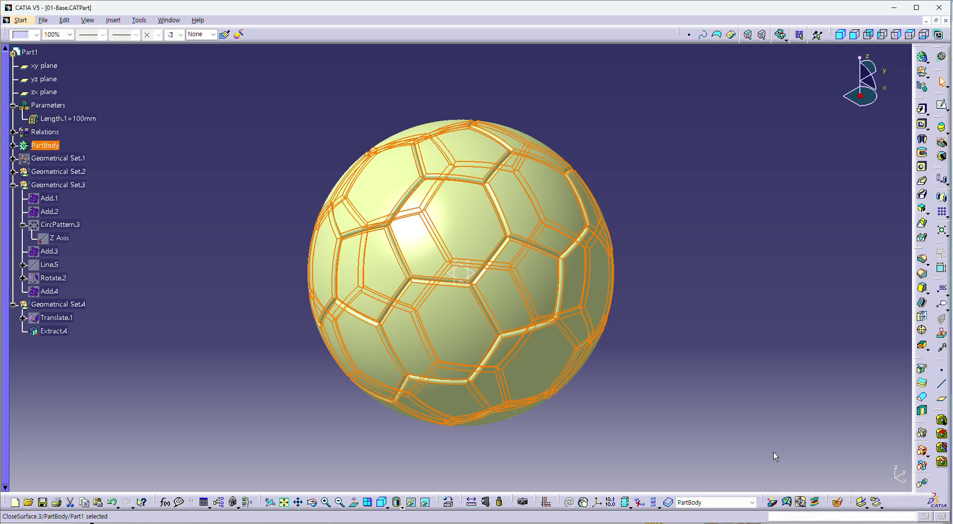
{"action": "right_click", "coordinate": [50, 331]}
{"action": "left_click", "coordinate": [75, 361]}
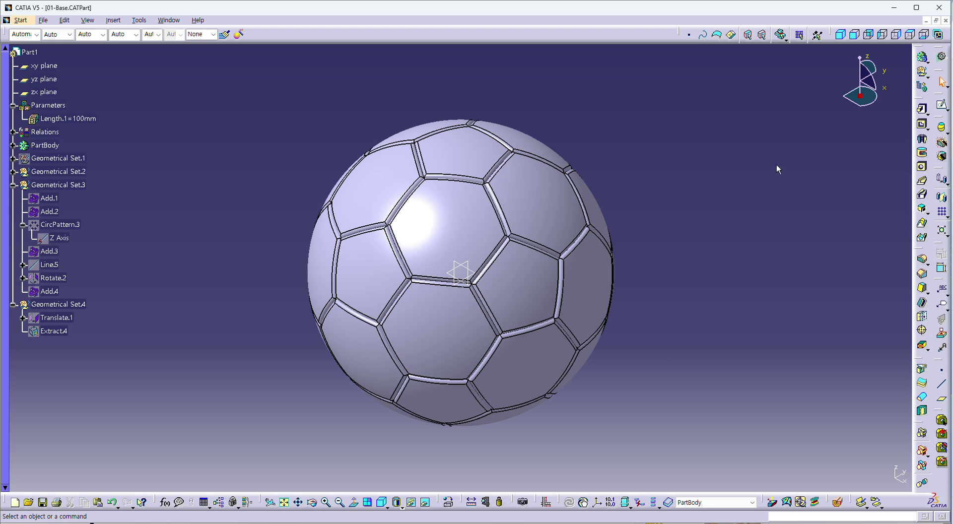
{"action": "middle_click_drag", "start_coordinate": [691, 367], "coordinate": [746, 373]}
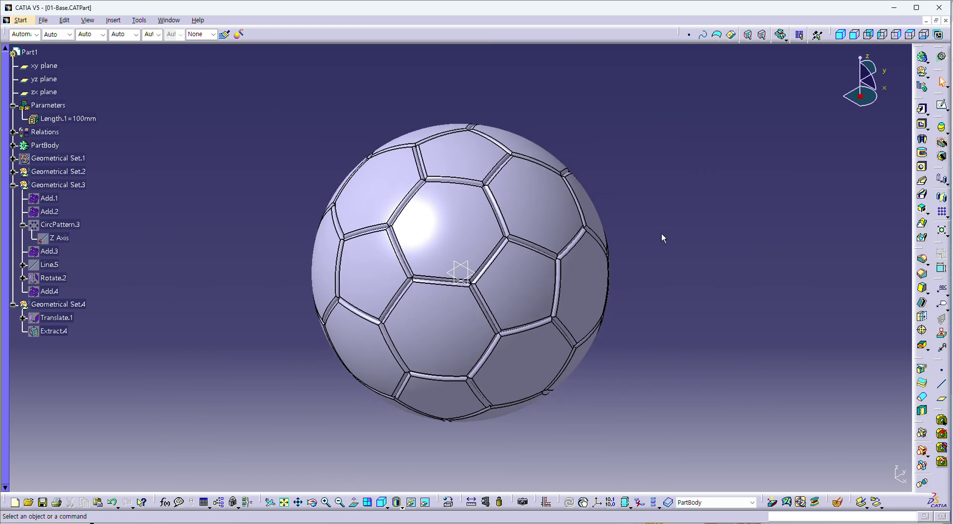
{"action": "mouse_move", "coordinate": [662, 235]}
{"action": "middle_mouse_down"}
{"action": "mouse_move", "coordinate": [685, 248]}
{"action": "mouse_move", "coordinate": [645, 239]}
{"action": "middle_mouse_up"}
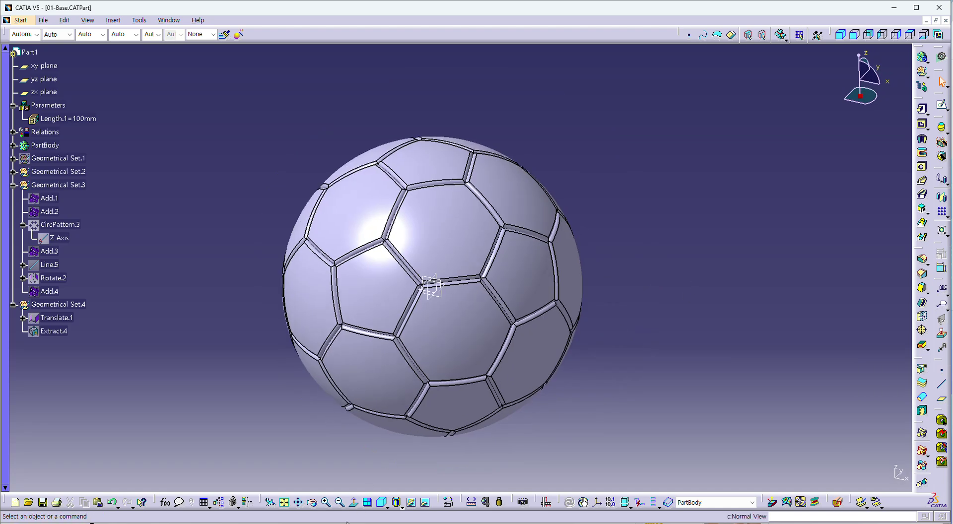
{"action": "middle_click_drag", "start_coordinate": [579, 410], "coordinate": [705, 463]}
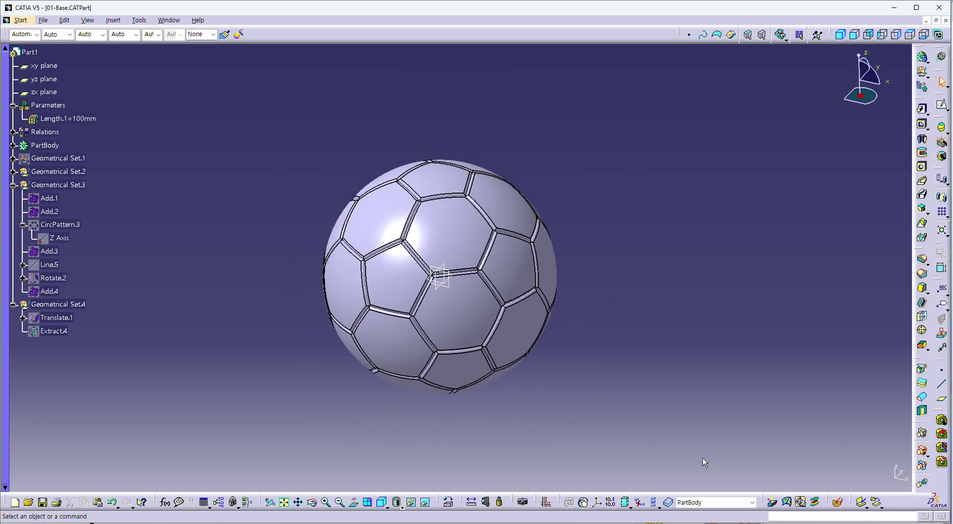
Select the whole part and set its graphic colour to white.
{"action": "key", "text": "ctrl+a"}
{"action": "left_click", "coordinate": [35, 35]}
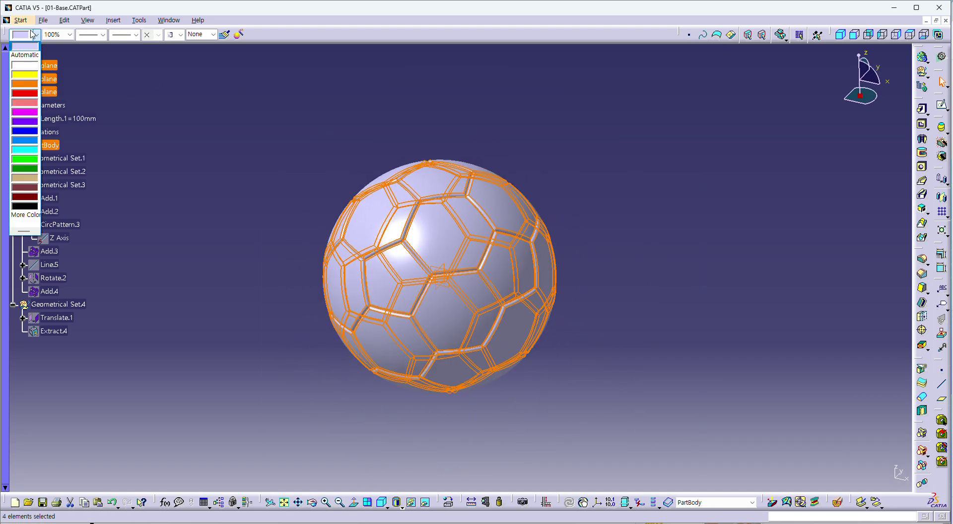
{"action": "left_click", "coordinate": [38, 66]}
{"action": "left_click", "coordinate": [288, 117]}
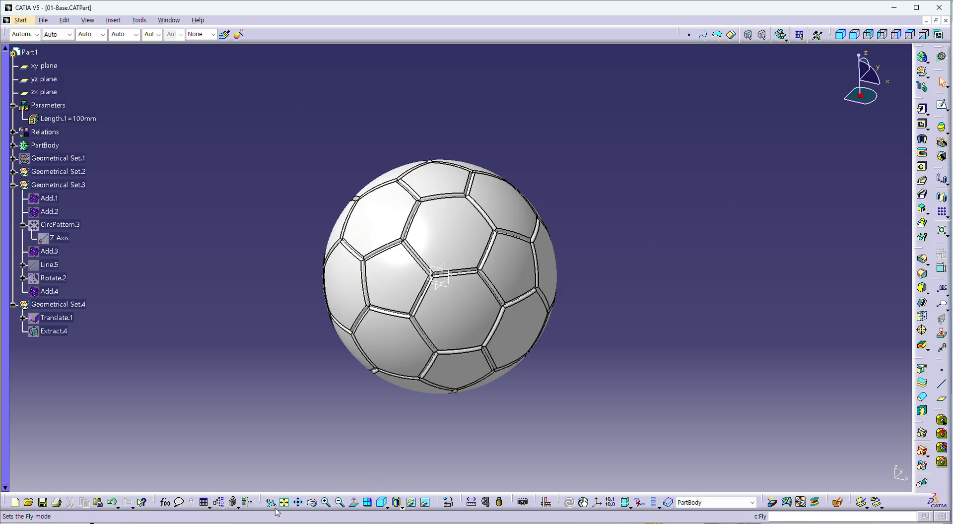
Colour one pentagonal face of the ball in PartBody black.
{"action": "left_click", "coordinate": [842, 41]}
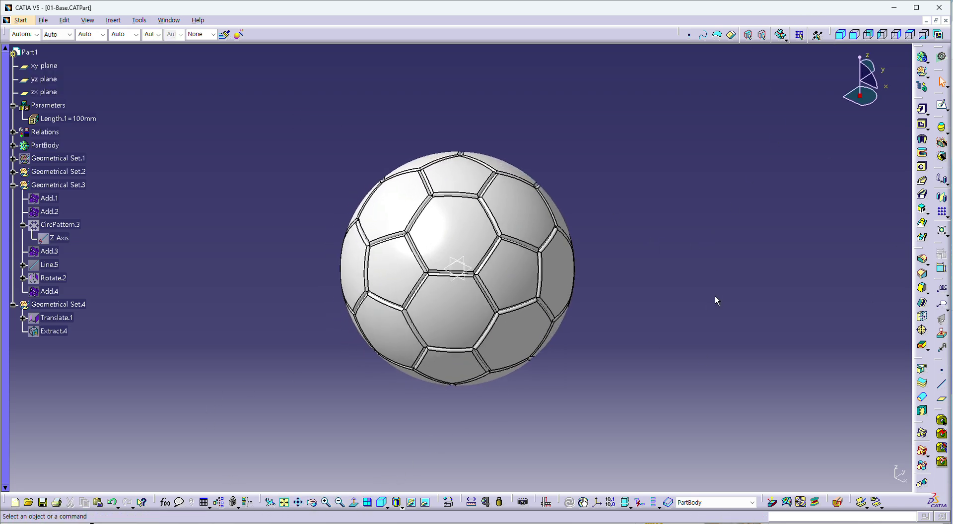
{"action": "middle_click_drag", "start_coordinate": [715, 294], "coordinate": [601, 317]}
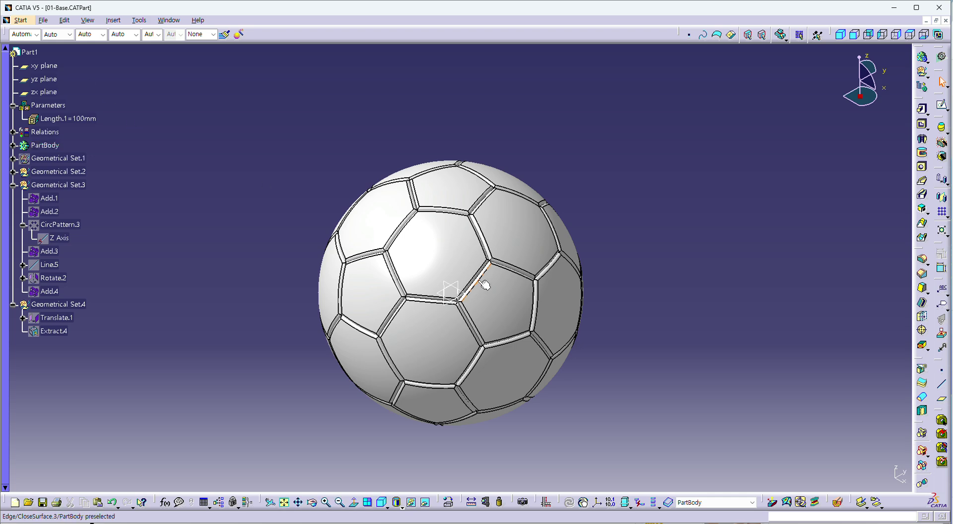
{"action": "left_click", "coordinate": [494, 298]}
{"action": "left_click", "coordinate": [28, 34]}
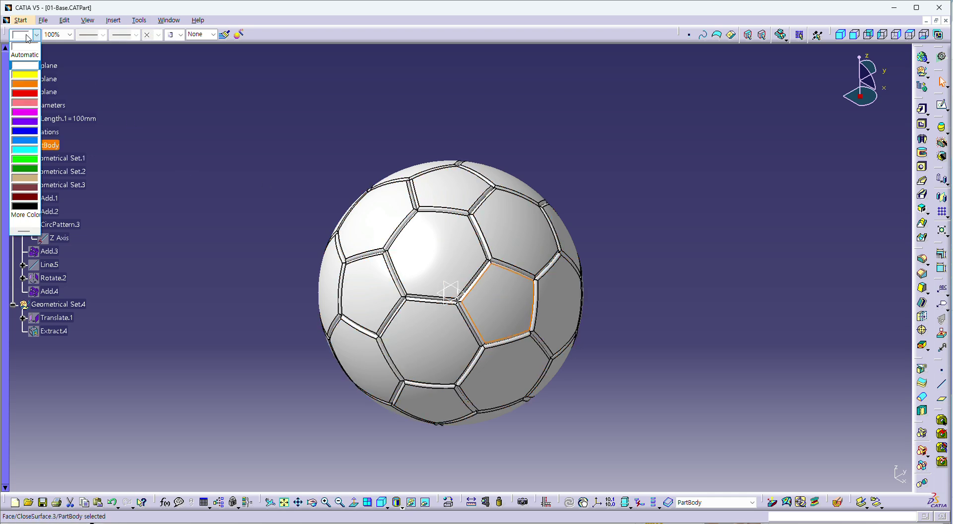
{"action": "left_click", "coordinate": [24, 207]}
{"action": "left_click", "coordinate": [219, 134]}
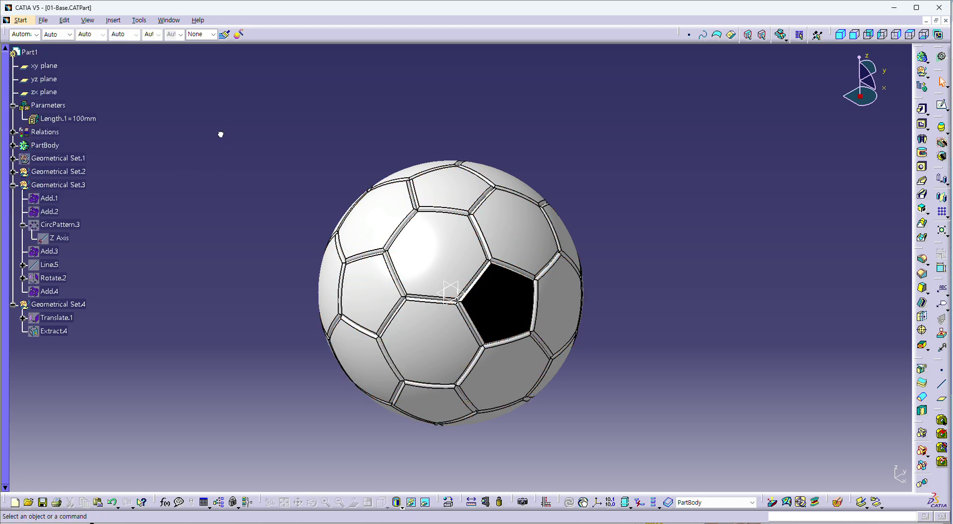
Copy the black colour with Painter to the two pentagonal faces nearest the black one.
{"action": "left_click", "coordinate": [223, 36]}
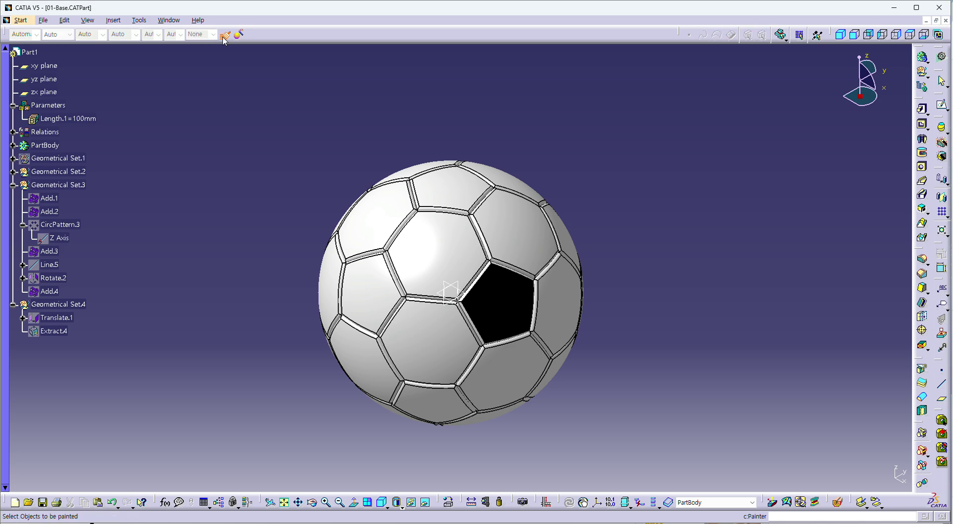
{"action": "left_click", "coordinate": [514, 311]}
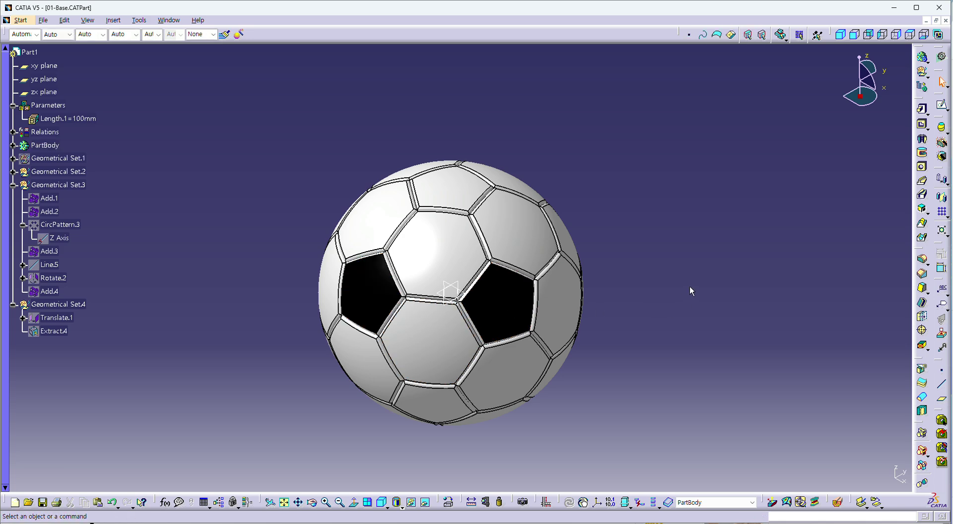
{"action": "left_click", "coordinate": [225, 34]}
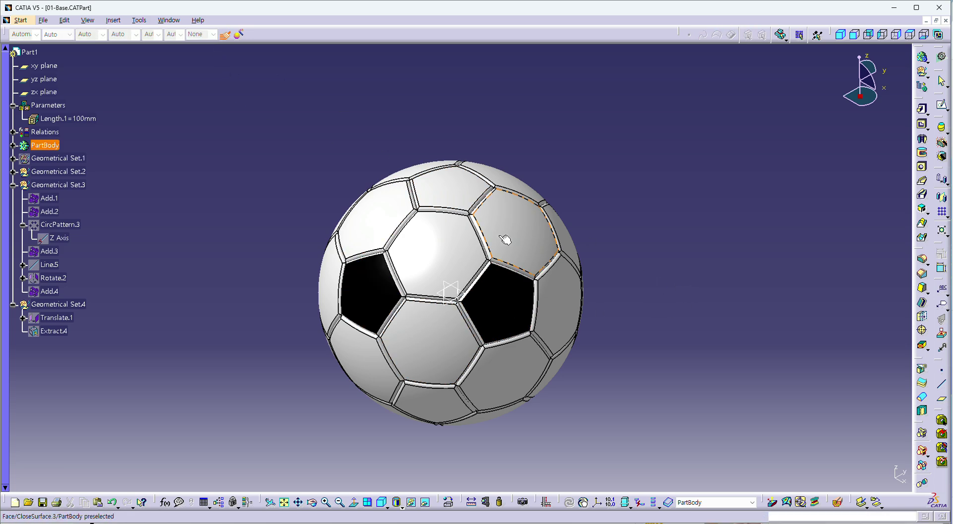
{"action": "left_click", "coordinate": [530, 318]}
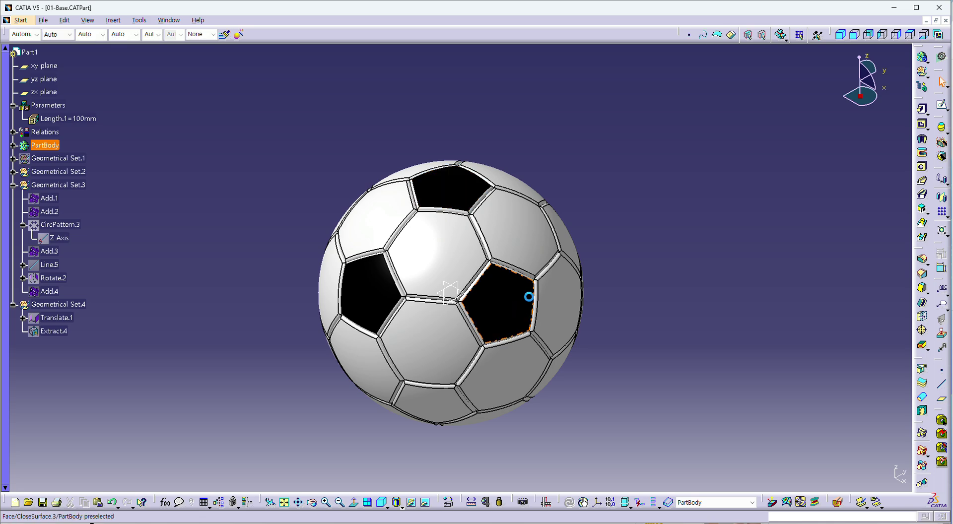
Paint two more pentagonal faces on the adjacent side of the ball black by copying the black face's format.
{"action": "mouse_move", "coordinate": [645, 286]}
{"action": "middle_mouse_down"}
{"action": "mouse_move", "coordinate": [660, 279]}
{"action": "mouse_move", "coordinate": [608, 325]}
{"action": "middle_mouse_up"}
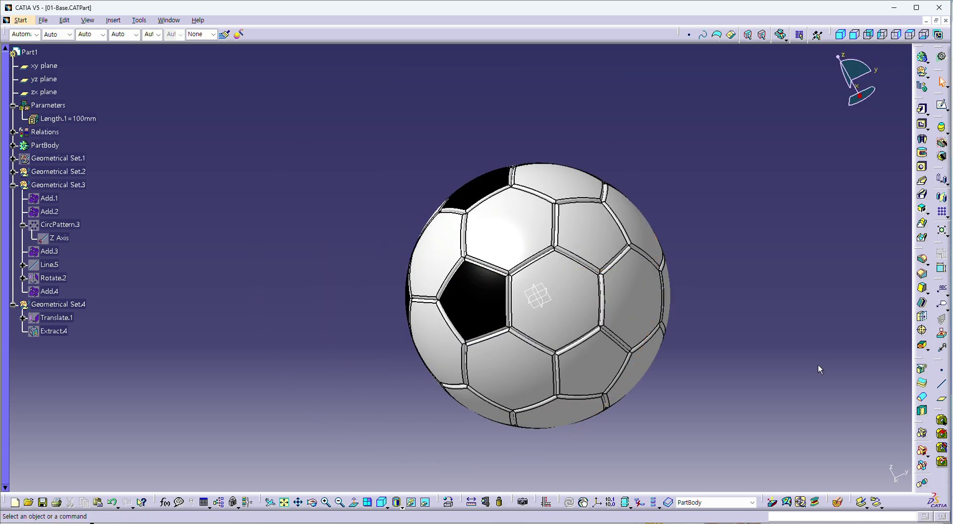
{"action": "left_click", "coordinate": [591, 370]}
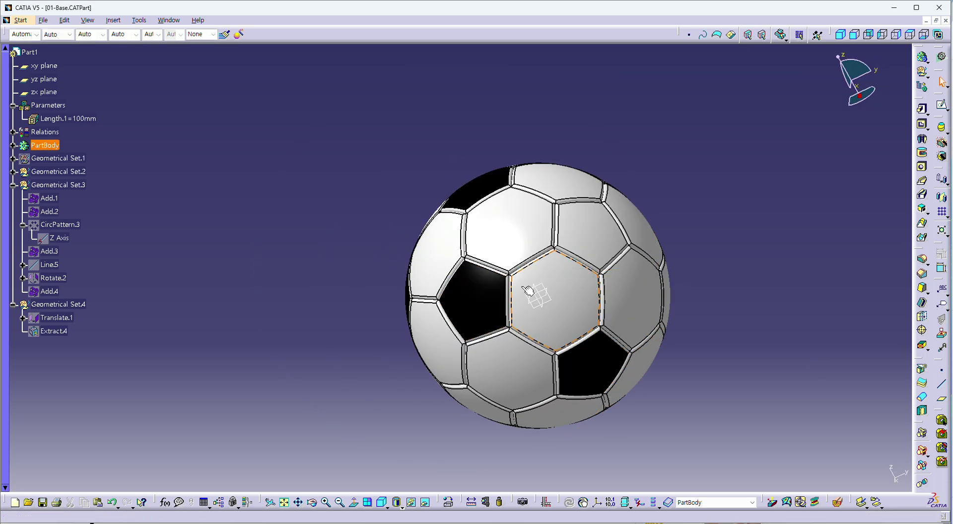
{"action": "middle_click_drag", "start_coordinate": [527, 290], "coordinate": [652, 281]}
{"action": "key", "text": "p"}
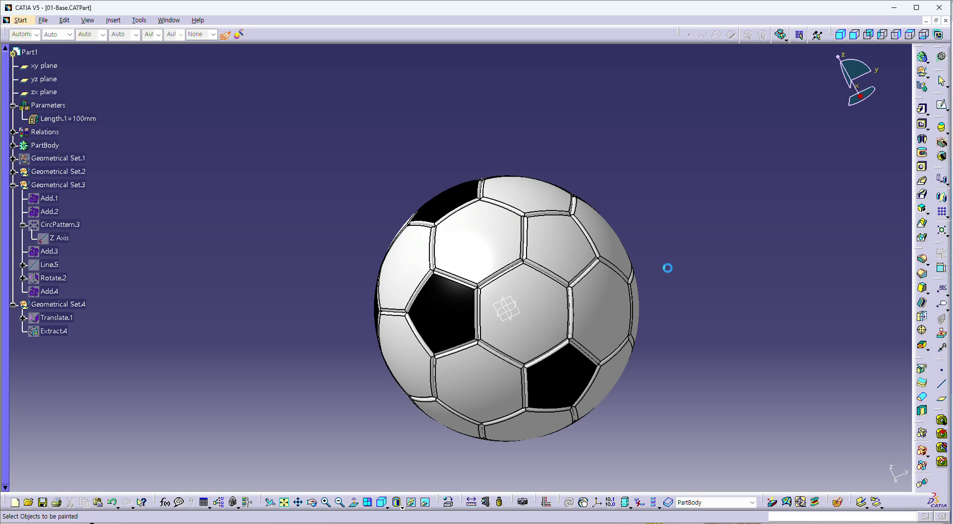
{"action": "left_click", "coordinate": [570, 251]}
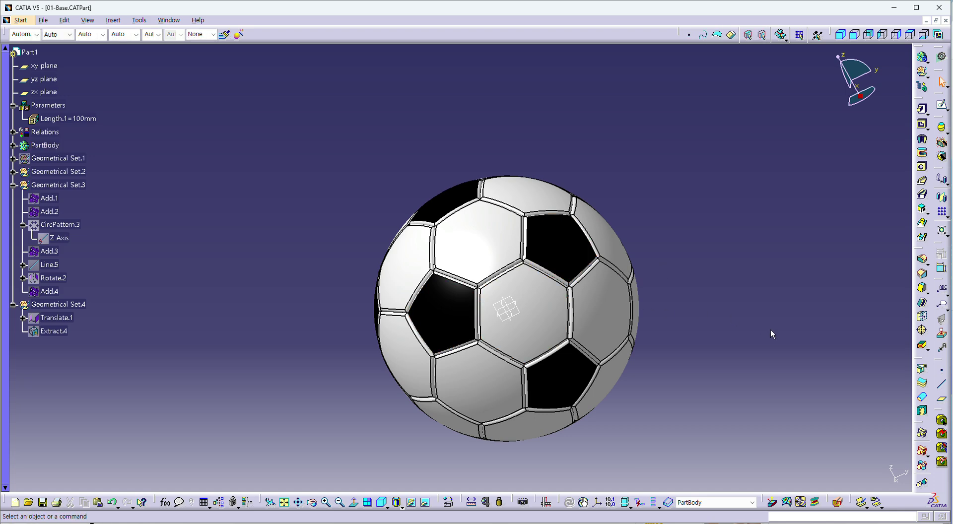
Continue around the ball and paint the next two white pentagonal faces black with Painter.
{"action": "middle_click_drag", "start_coordinate": [771, 330], "coordinate": [689, 335]}
{"action": "key", "text": "p"}
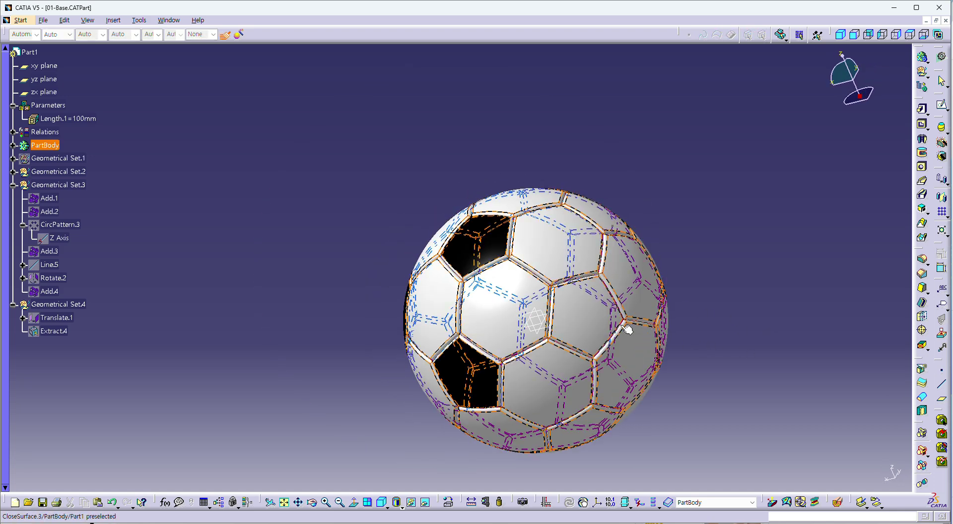
{"action": "left_click", "coordinate": [593, 317]}
{"action": "middle_click_drag", "start_coordinate": [698, 293], "coordinate": [615, 291]}
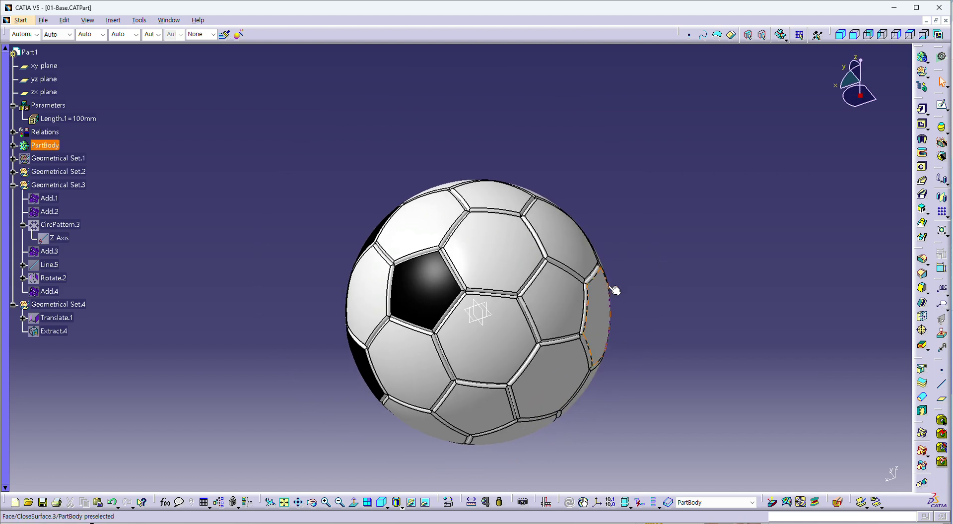
{"action": "key", "text": "p"}
{"action": "left_click", "coordinate": [553, 300]}
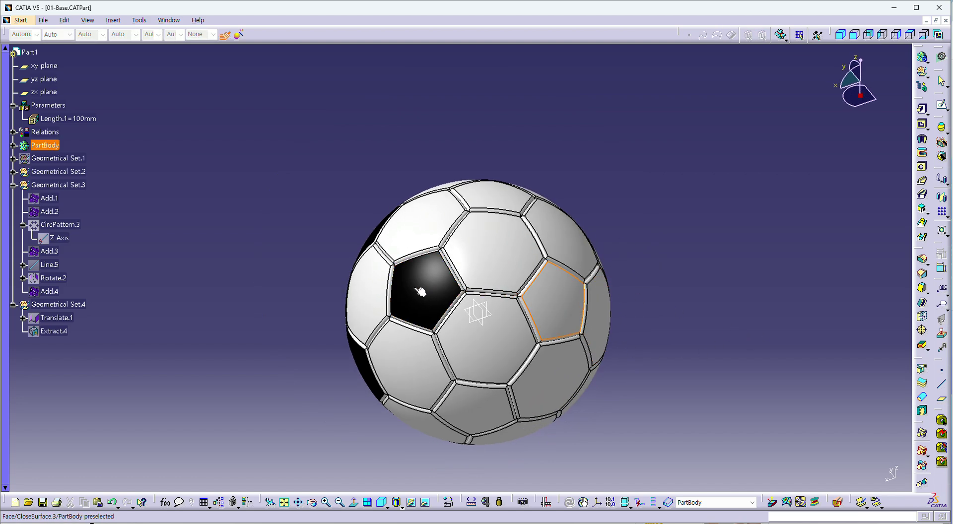
Paint the white pentagonal faces toward the underside of the ball black, using a black pentagon as the source.
{"action": "middle_click_drag", "start_coordinate": [775, 302], "coordinate": [663, 278]}
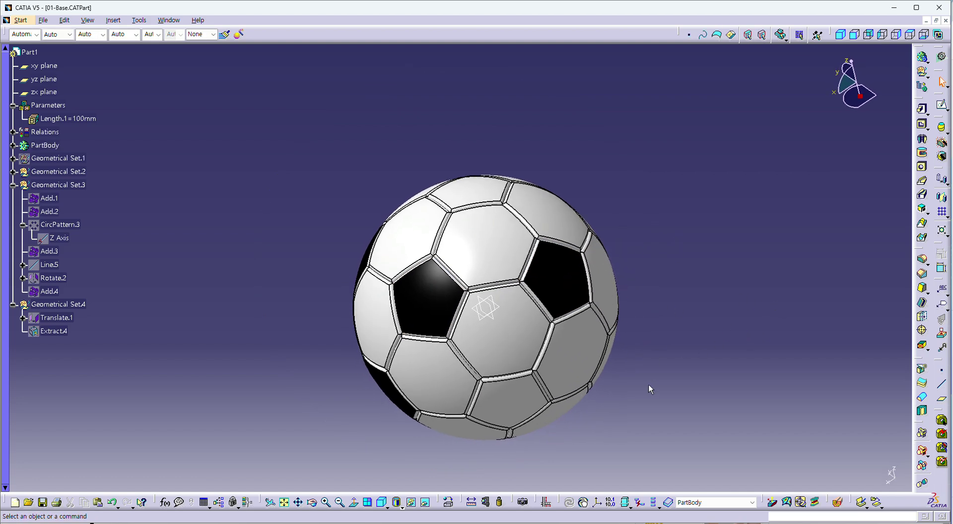
{"action": "left_click", "coordinate": [534, 402]}
{"action": "mouse_move", "coordinate": [631, 327]}
{"action": "middle_mouse_down"}
{"action": "mouse_move", "coordinate": [610, 347]}
{"action": "mouse_move", "coordinate": [475, 318]}
{"action": "middle_mouse_up"}
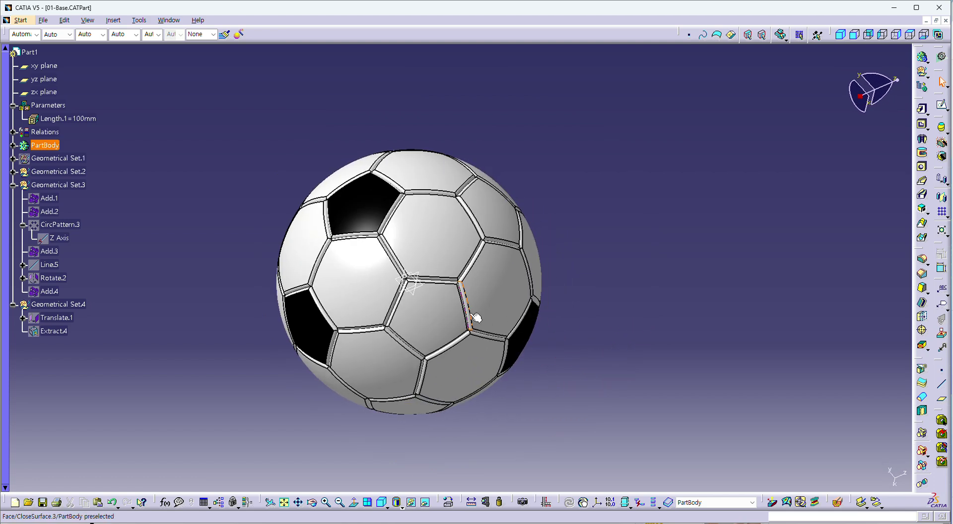
{"action": "key", "text": "p"}
{"action": "left_click", "coordinate": [427, 315]}
{"action": "left_click", "coordinate": [356, 213]}
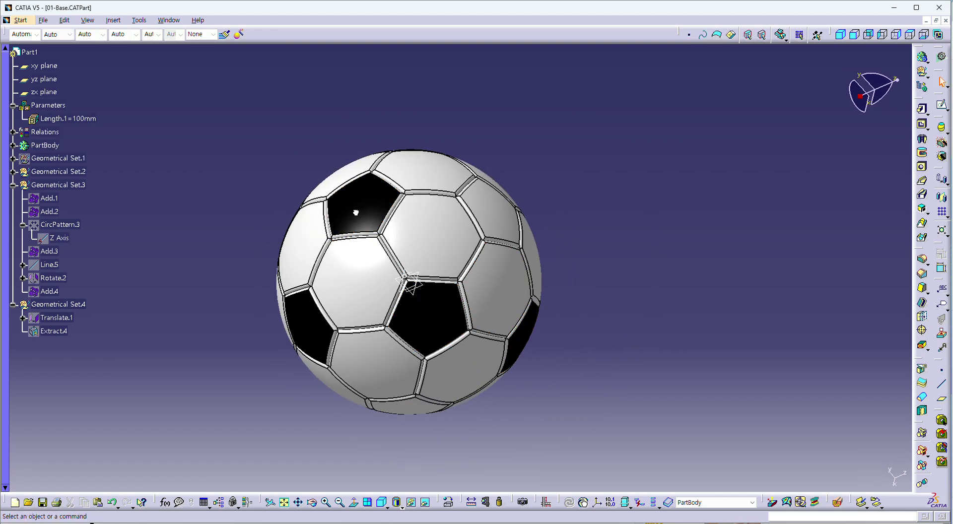
Paint all remaining white pentagonal faces of the ball black with Painter, leaving the hexagons white.
{"action": "middle_click_drag", "start_coordinate": [677, 285], "coordinate": [704, 345]}
{"action": "key", "text": "p"}
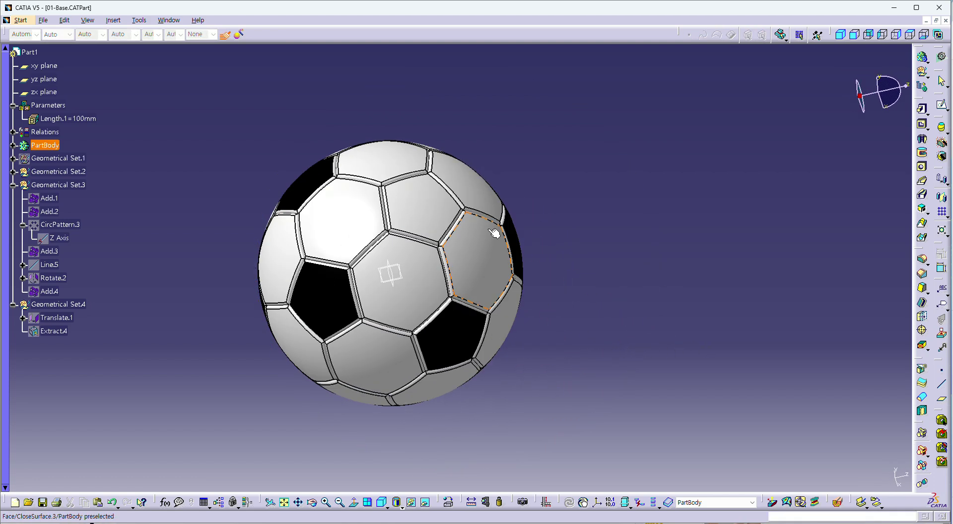
{"action": "left_click", "coordinate": [414, 209]}
{"action": "left_click", "coordinate": [312, 187]}
{"action": "middle_click_drag", "start_coordinate": [720, 278], "coordinate": [594, 284]}
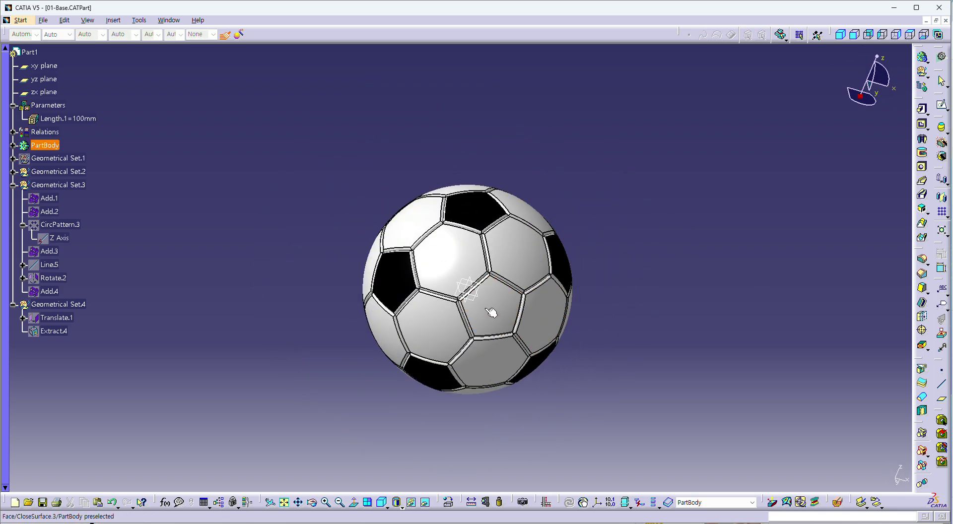
{"action": "middle_click_drag", "start_coordinate": [685, 369], "coordinate": [328, 341]}
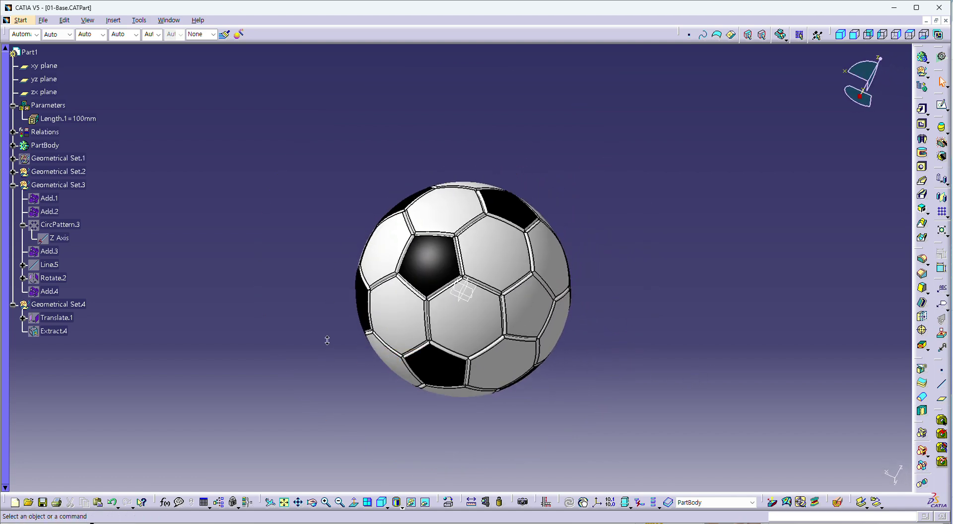
{"action": "middle_click_drag", "start_coordinate": [497, 294], "coordinate": [555, 475]}
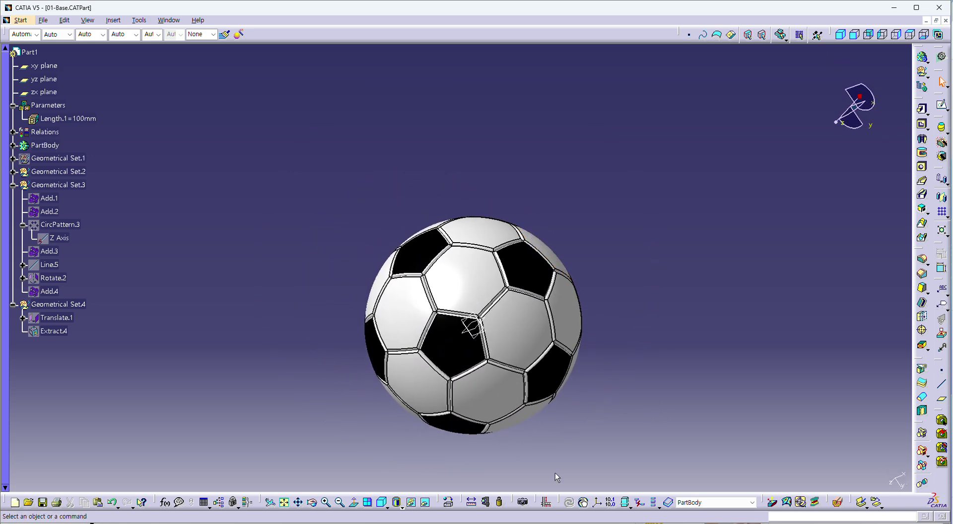
Try setting the parameter Length.1 to 150 mm, and dismiss the update diagnosis for CircPattern.3.
{"action": "left_click", "coordinate": [284, 503]}
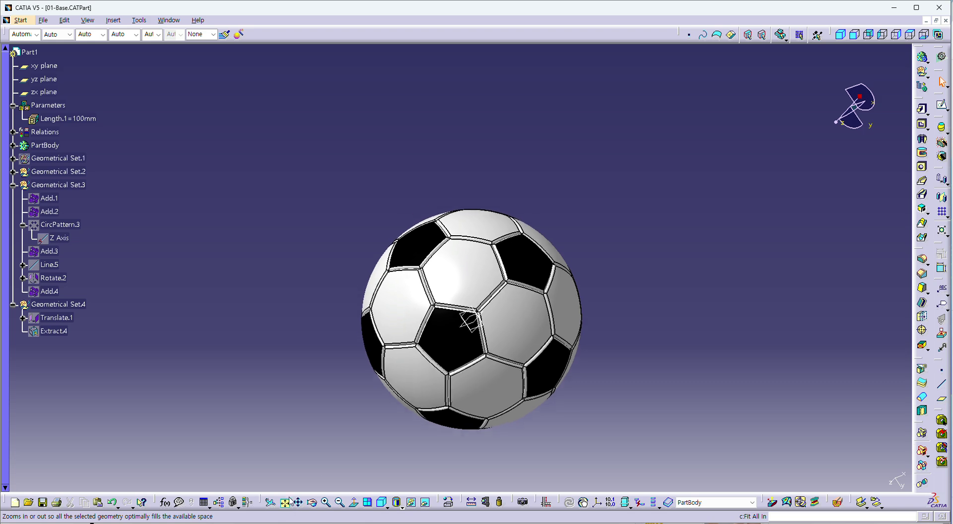
{"action": "left_click", "coordinate": [840, 34]}
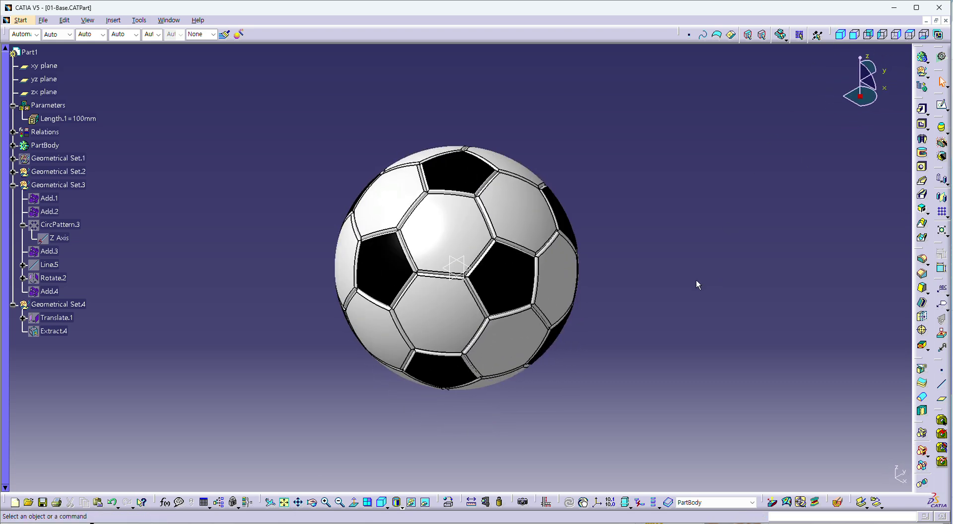
{"action": "middle_click_drag", "start_coordinate": [702, 411], "coordinate": [646, 328]}
{"action": "left_click", "coordinate": [840, 35]}
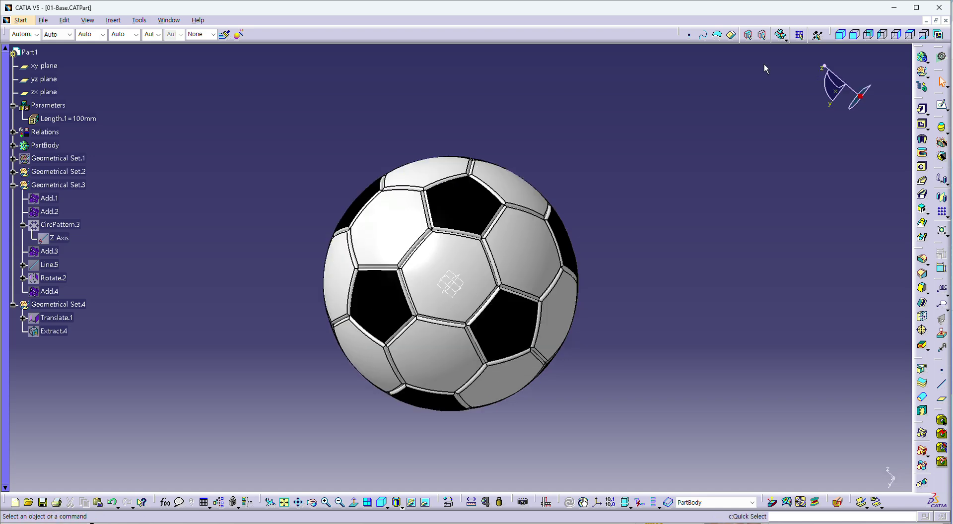
{"action": "double_click", "coordinate": [60, 118]}
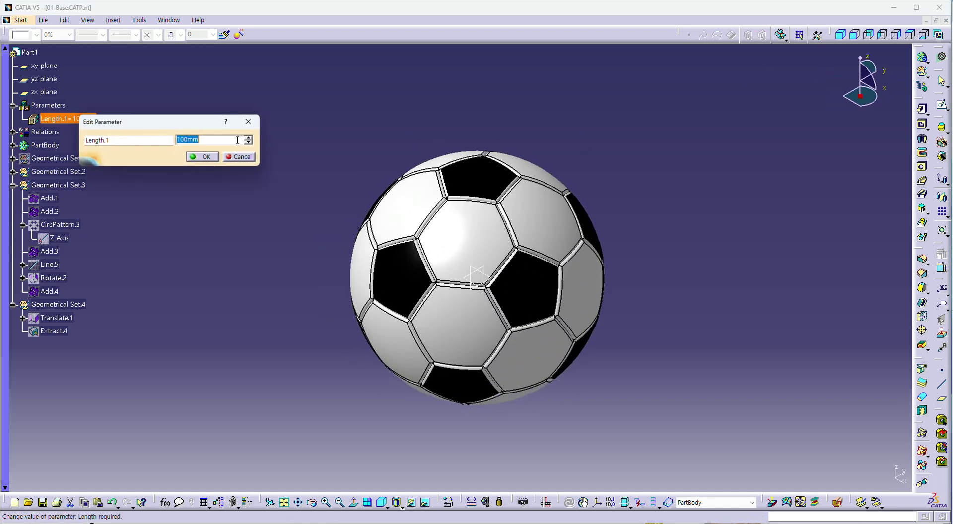
{"action": "type", "text": "150"}
{"action": "key", "text": "Return"}
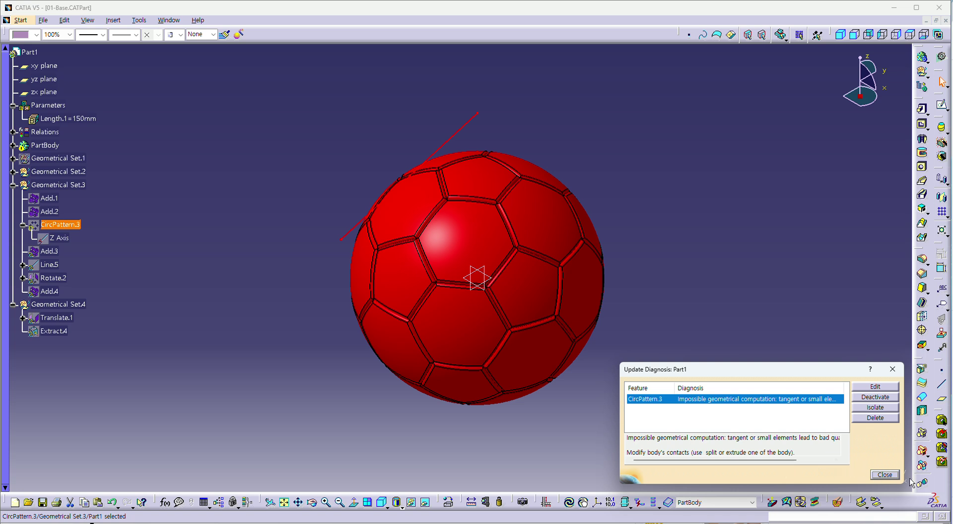
{"action": "left_click", "coordinate": [885, 475]}
Set the parameter Length.1 to 125 mm and update the ball.
{"action": "double_click", "coordinate": [68, 118]}
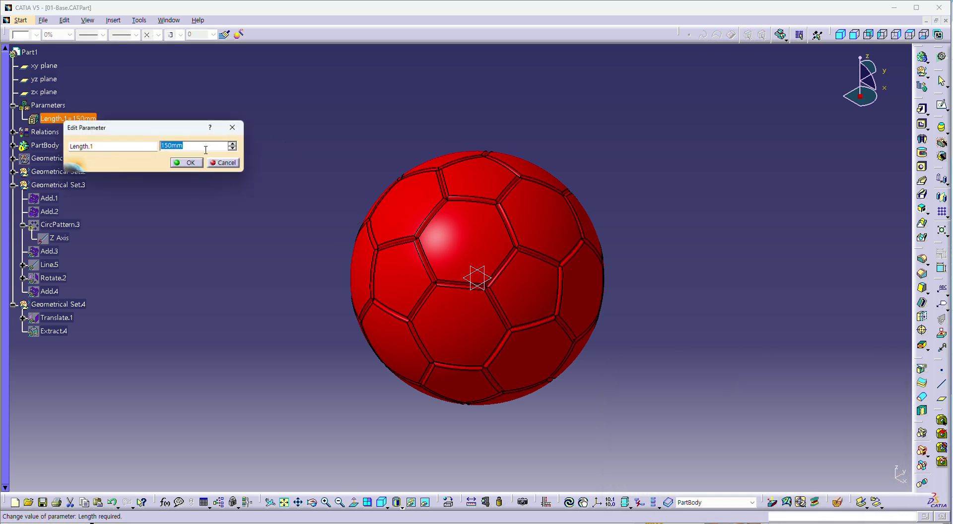
{"action": "type", "text": "125"}
{"action": "key", "text": "Return"}
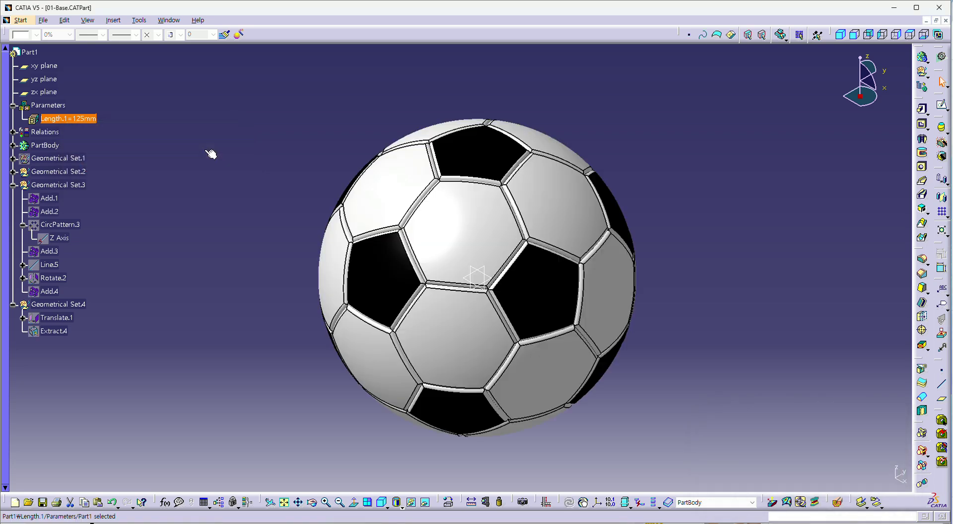
Try the parameter Length.1 at 150 mm once more, and close the update diagnosis.
{"action": "double_click", "coordinate": [96, 122]}
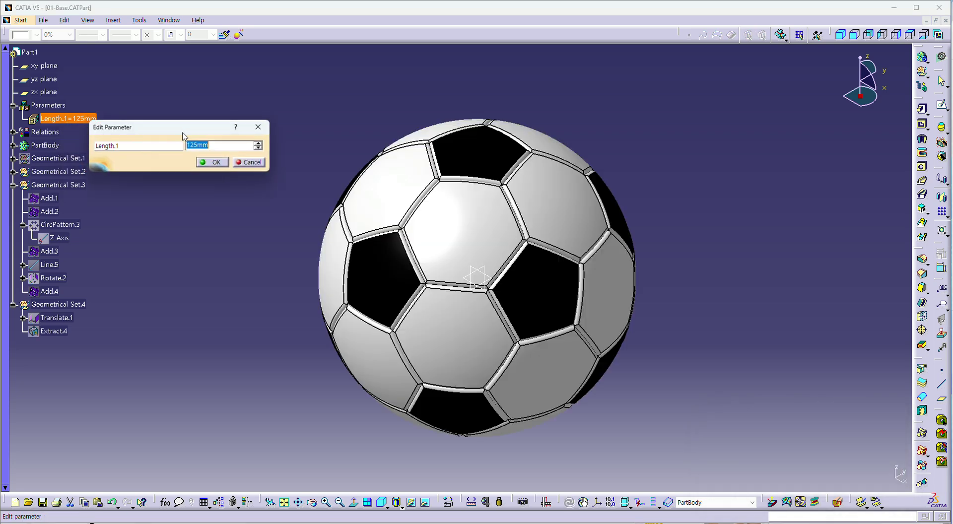
{"action": "left_click", "coordinate": [216, 144]}
{"action": "double_click", "coordinate": [216, 144]}
{"action": "type", "text": "1"}
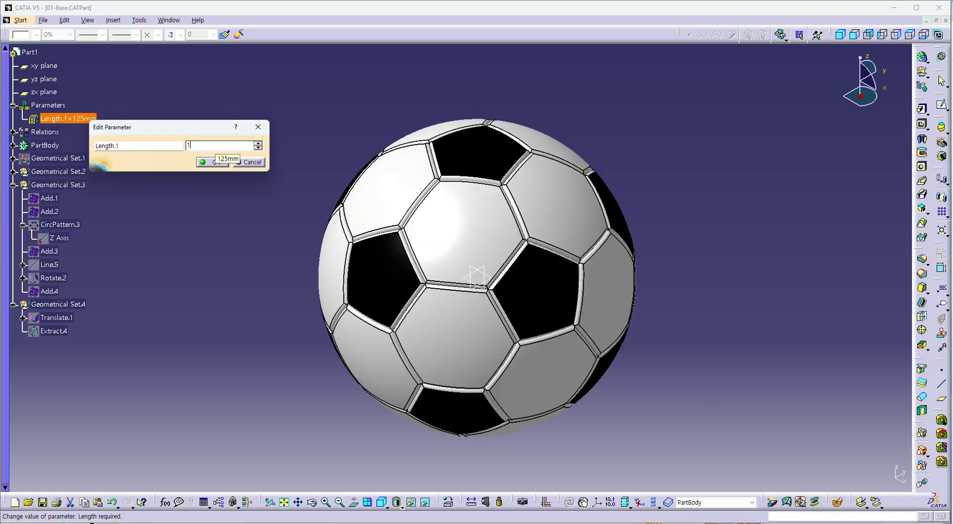
{"action": "type", "text": "50"}
{"action": "key", "text": "Return"}
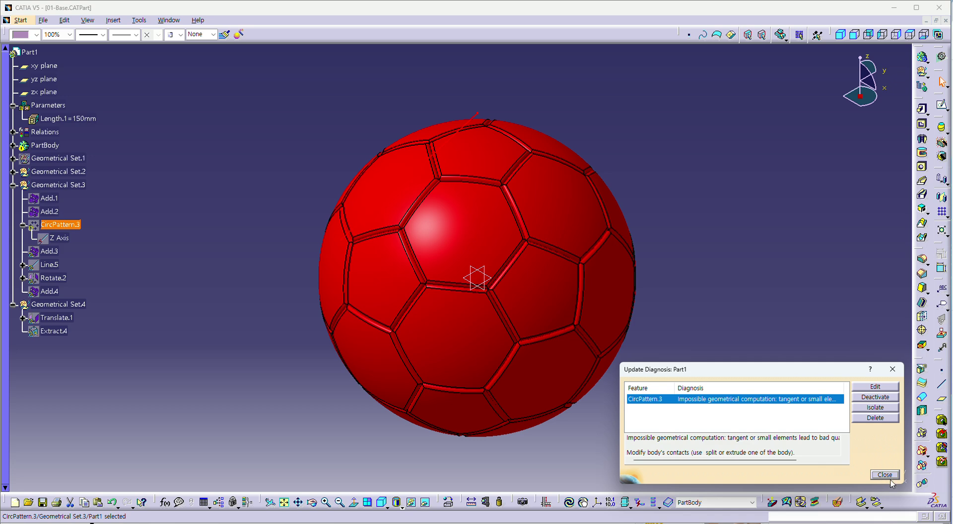
{"action": "left_click", "coordinate": [889, 477]}
Set the parameter Length.1 to 140 mm and update the ball.
{"action": "double_click", "coordinate": [92, 119]}
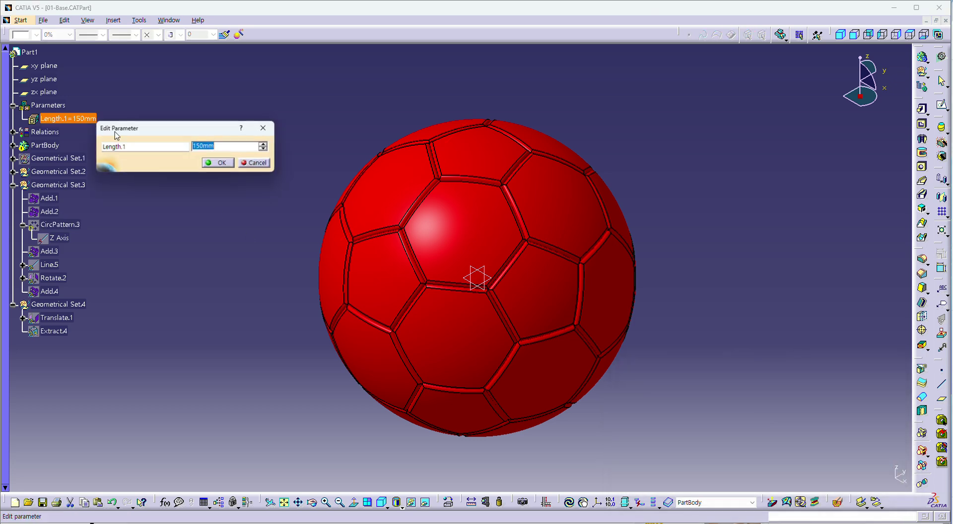
{"action": "type", "text": "140"}
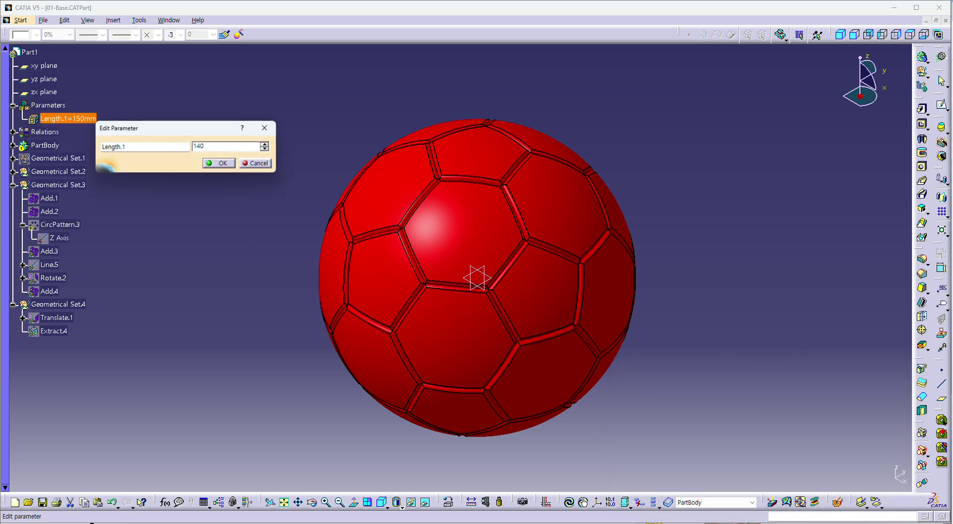
{"action": "key", "text": "Return"}
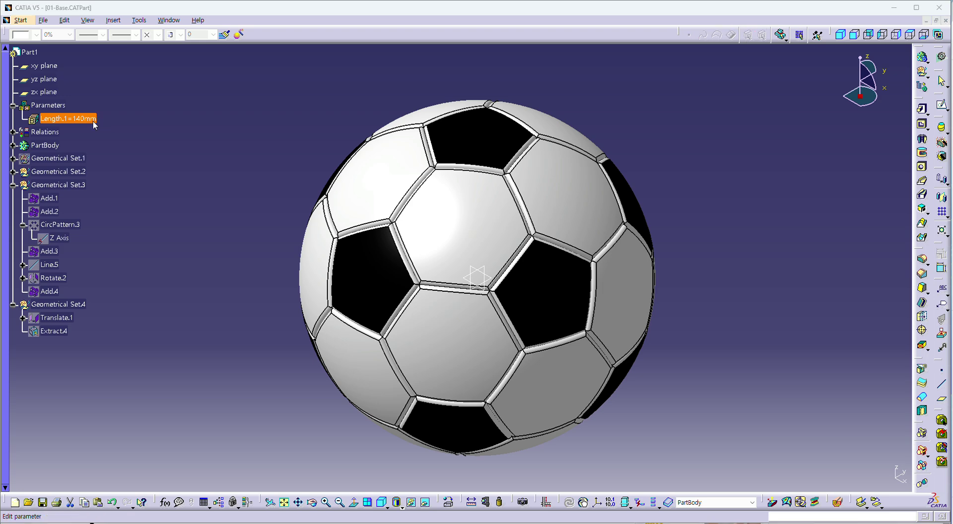
Try raising the parameter Length.1 to 150 mm, and close the update diagnosis for CircPattern.3.
{"action": "double_click", "coordinate": [94, 125]}
{"action": "type", "text": "1"}
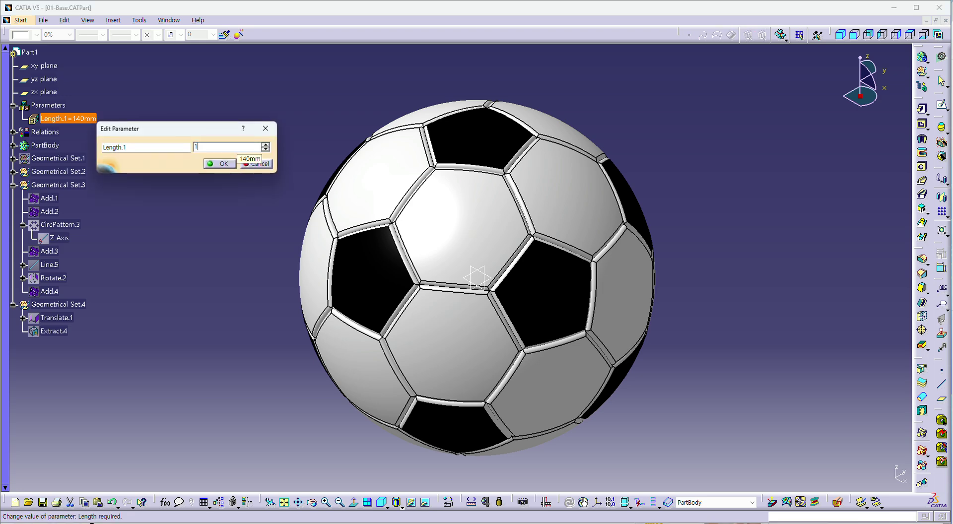
{"action": "type", "text": "50"}
{"action": "key", "text": "Return"}
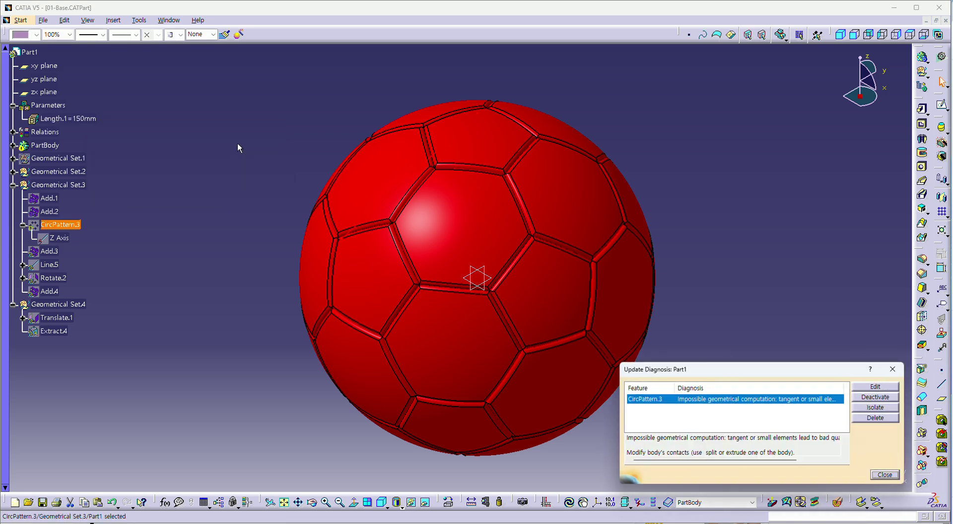
{"action": "left_click", "coordinate": [888, 475]}
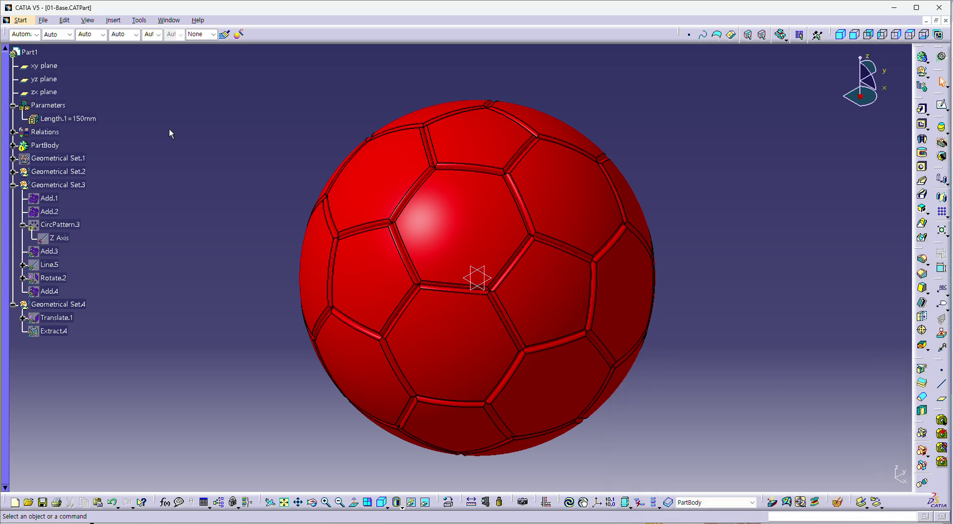
Reduce the ball by setting the parameter Length.1 to 75 mm.
{"action": "double_click", "coordinate": [74, 119]}
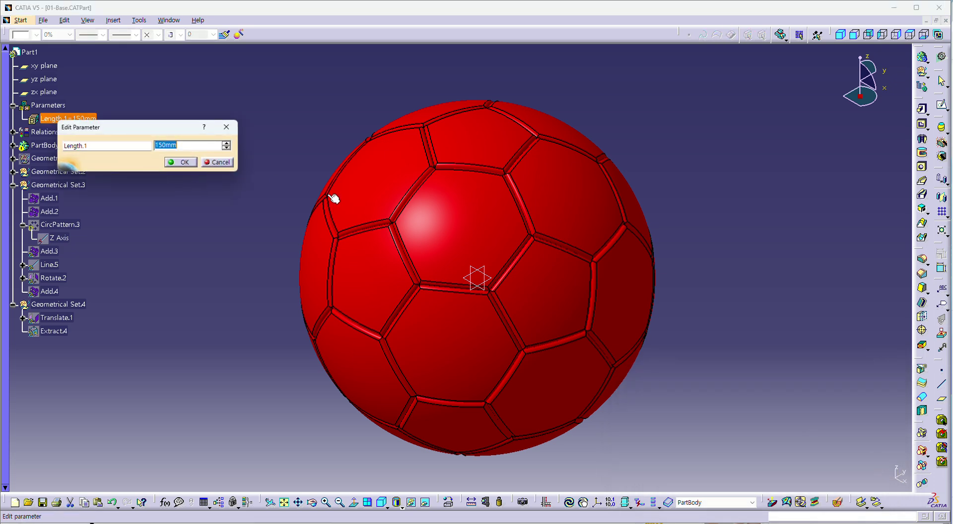
{"action": "type", "text": "75"}
{"action": "key", "text": "Return"}
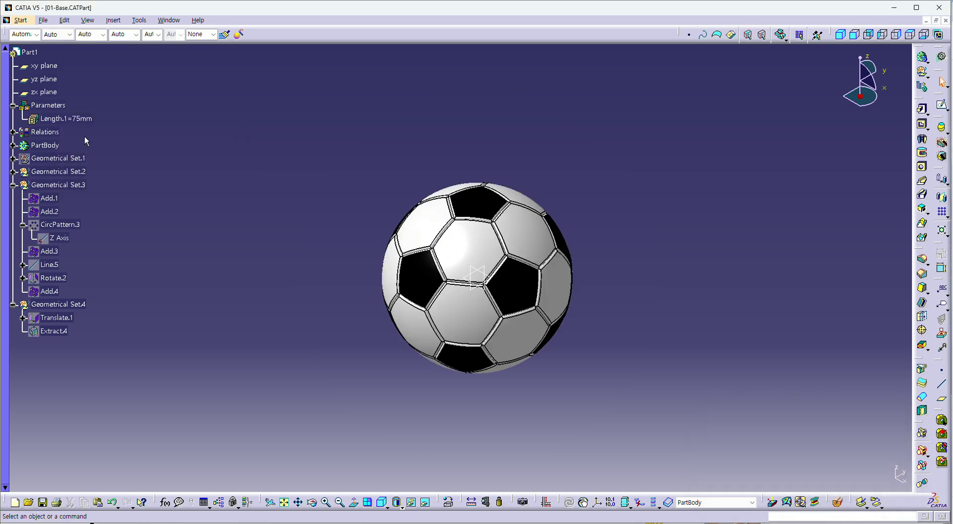
Set the parameter Length.1 to 125 mm and show the whole updated ball in the isometric view.
{"action": "double_click", "coordinate": [84, 117]}
{"action": "type", "text": "12"}
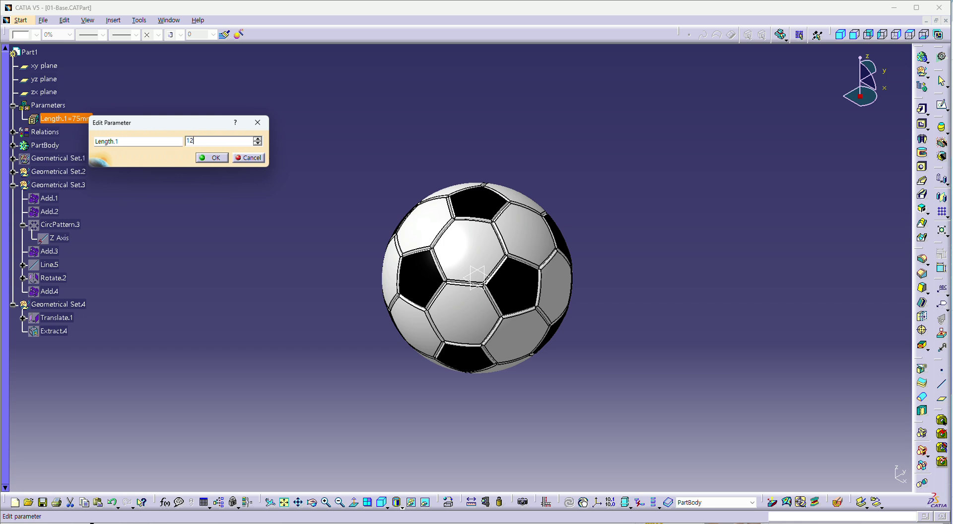
{"action": "type", "text": "5"}
{"action": "key", "text": "Return"}
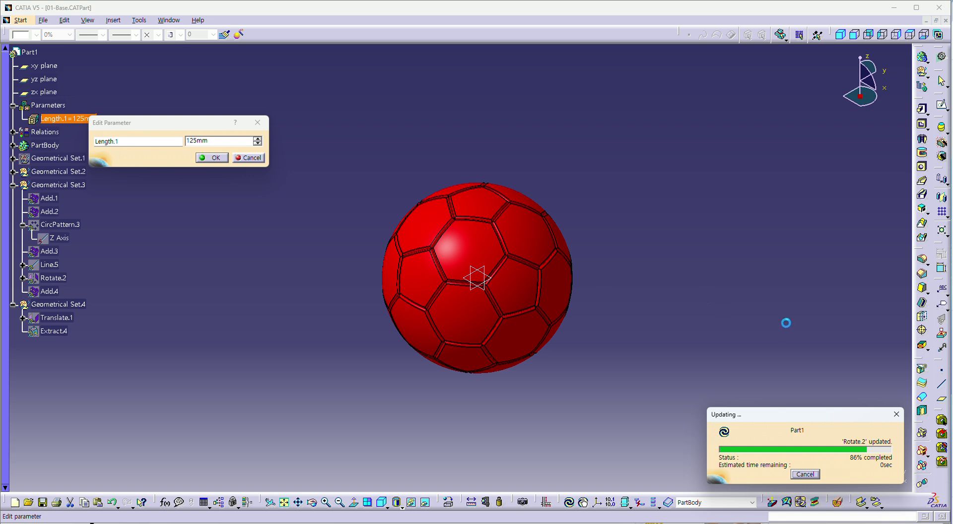
{"action": "mouse_move", "coordinate": [743, 312]}
{"action": "middle_mouse_down"}
{"action": "mouse_move", "coordinate": [736, 317]}
{"action": "mouse_move", "coordinate": [751, 295]}
{"action": "mouse_move", "coordinate": [734, 325]}
{"action": "mouse_move", "coordinate": [734, 307]}
{"action": "middle_mouse_up"}
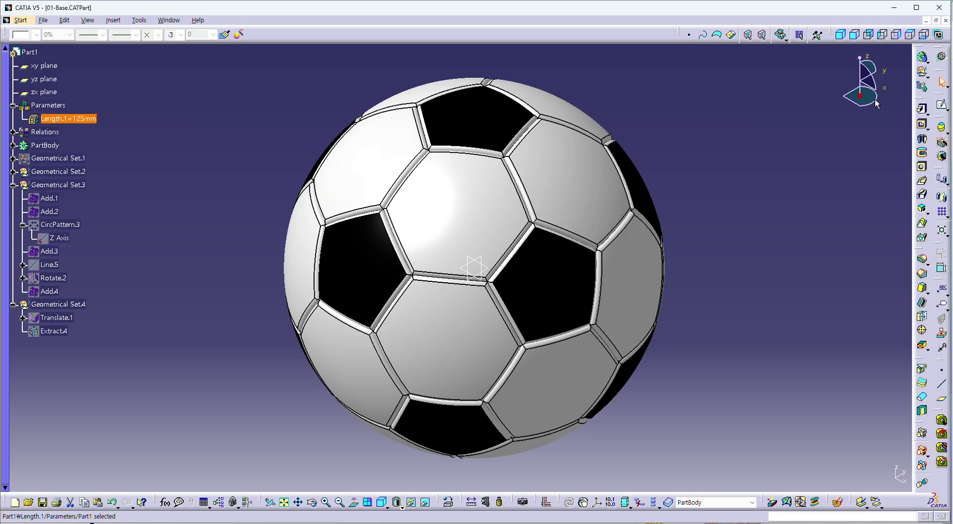
{"action": "mouse_move", "coordinate": [877, 104]}
{"action": "left_mouse_down"}
{"action": "mouse_move", "coordinate": [870, 85]}
{"action": "mouse_move", "coordinate": [855, 88]}
{"action": "mouse_move", "coordinate": [861, 82]}
{"action": "mouse_move", "coordinate": [890, 119]}
{"action": "mouse_move", "coordinate": [792, 103]}
{"action": "mouse_move", "coordinate": [872, 96]}
{"action": "mouse_move", "coordinate": [800, 121]}
{"action": "mouse_move", "coordinate": [880, 113]}
{"action": "mouse_move", "coordinate": [874, 102]}
{"action": "left_mouse_up"}
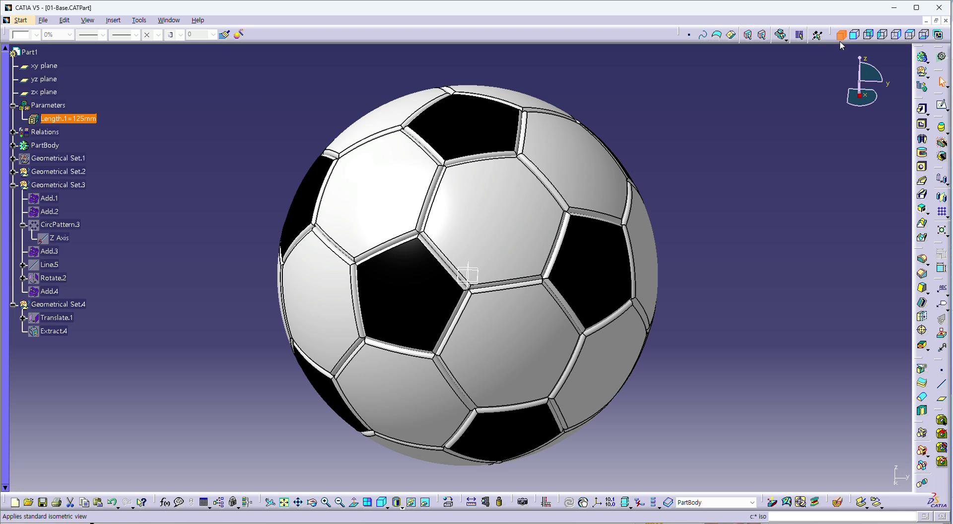
{"action": "middle_click_drag", "start_coordinate": [427, 462], "coordinate": [387, 479]}
{"action": "left_click", "coordinate": [284, 502]}
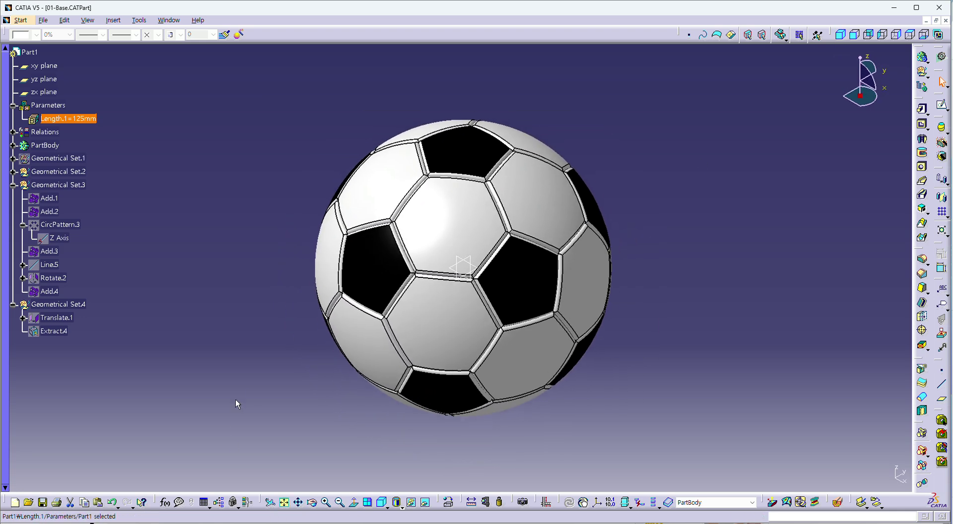
{"action": "middle_click_drag", "start_coordinate": [559, 378], "coordinate": [611, 355]}
{"action": "left_click", "coordinate": [202, 263]}
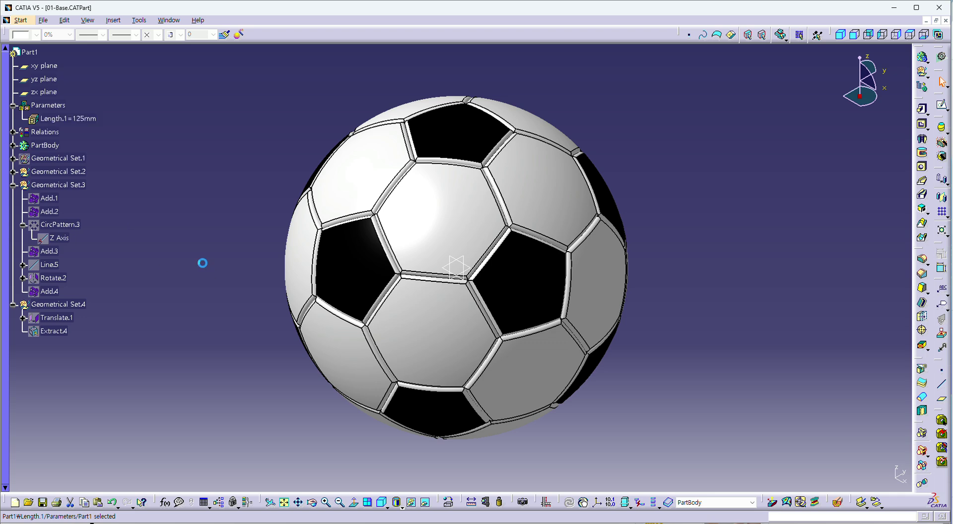